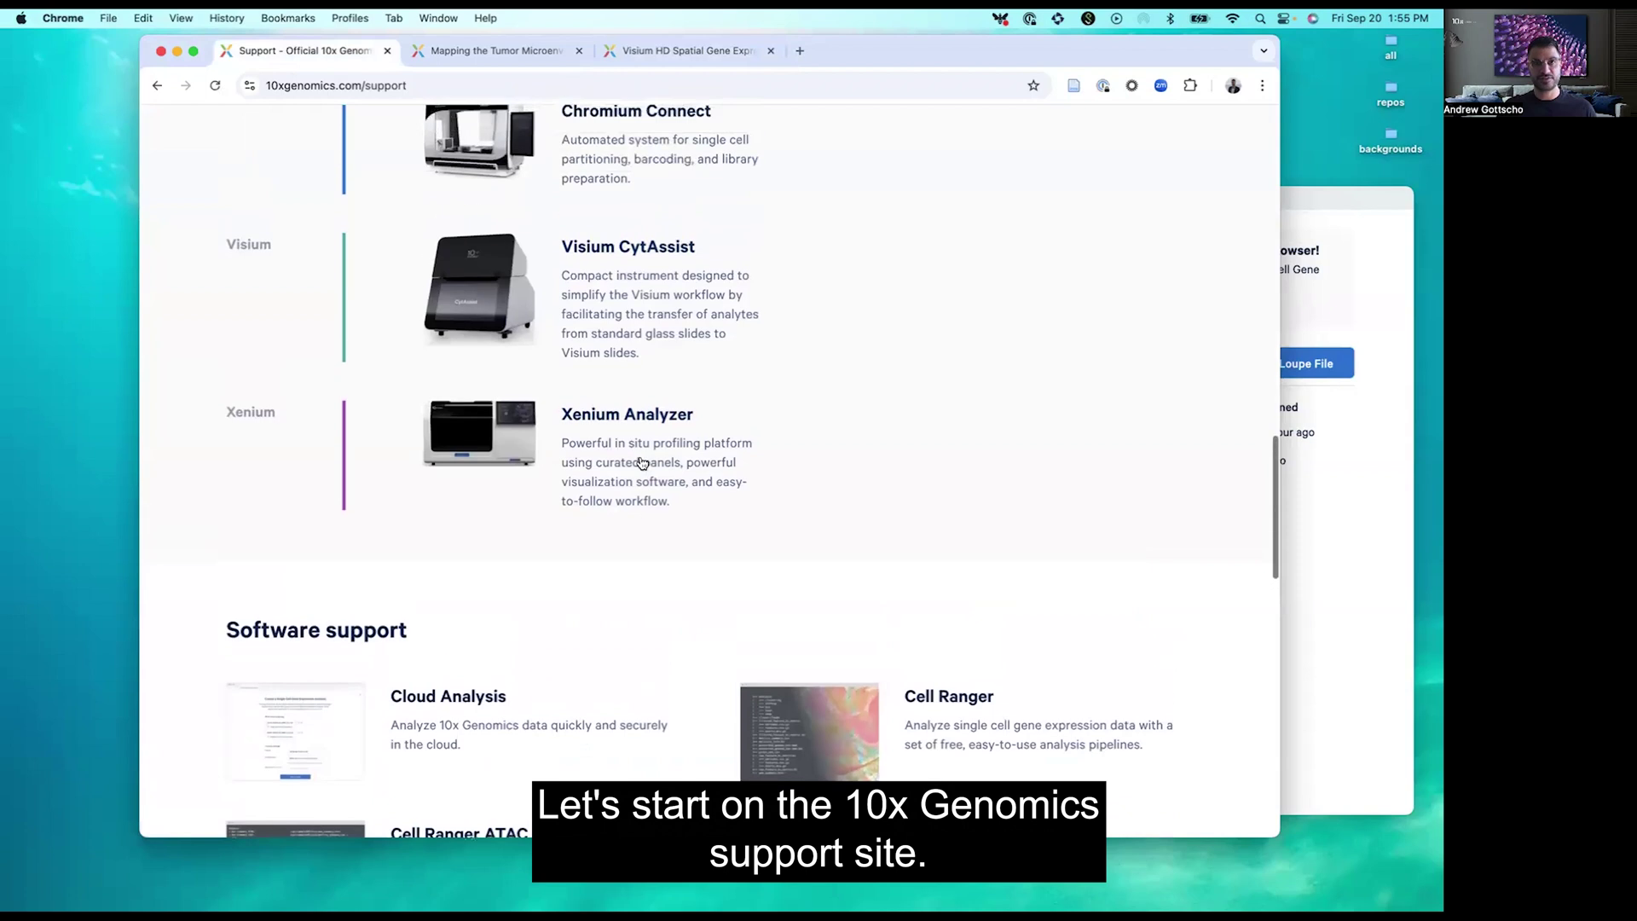
Go to the 10xgenomics.com home page instead of its support page.
left_click(342, 81)
left_click_drag(428, 85, 512, 90)
key("BackSpace")
key("Return")
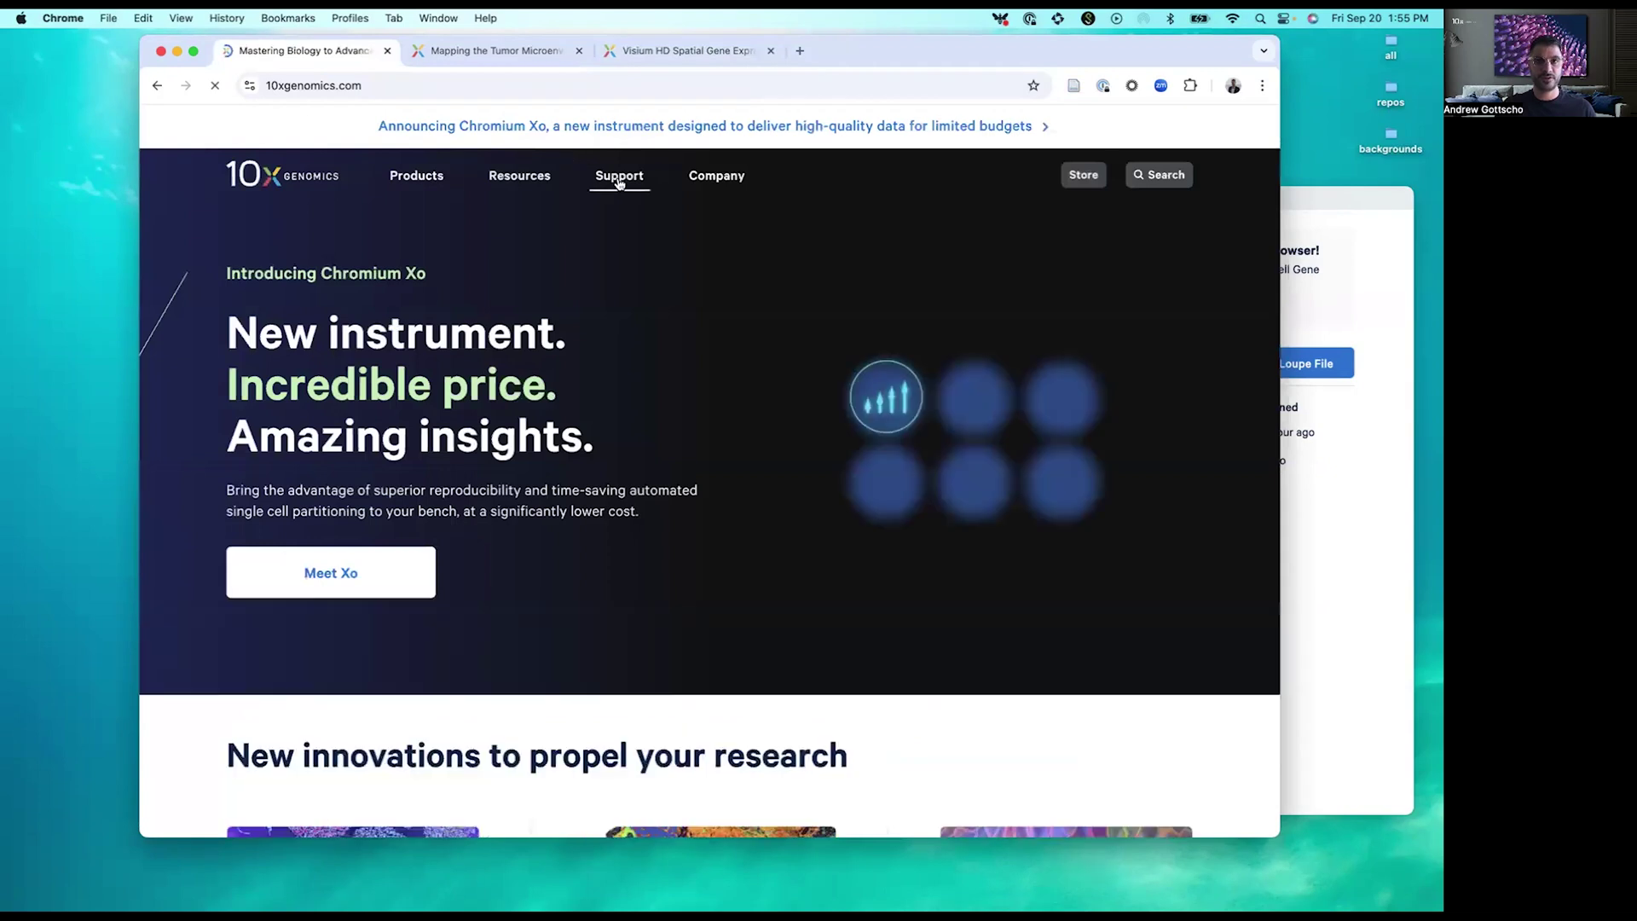
Open the Loupe Browser page from the software support section of the 10x Genomics support site.
left_click(620, 175)
scroll(677, 449, "down", 7)
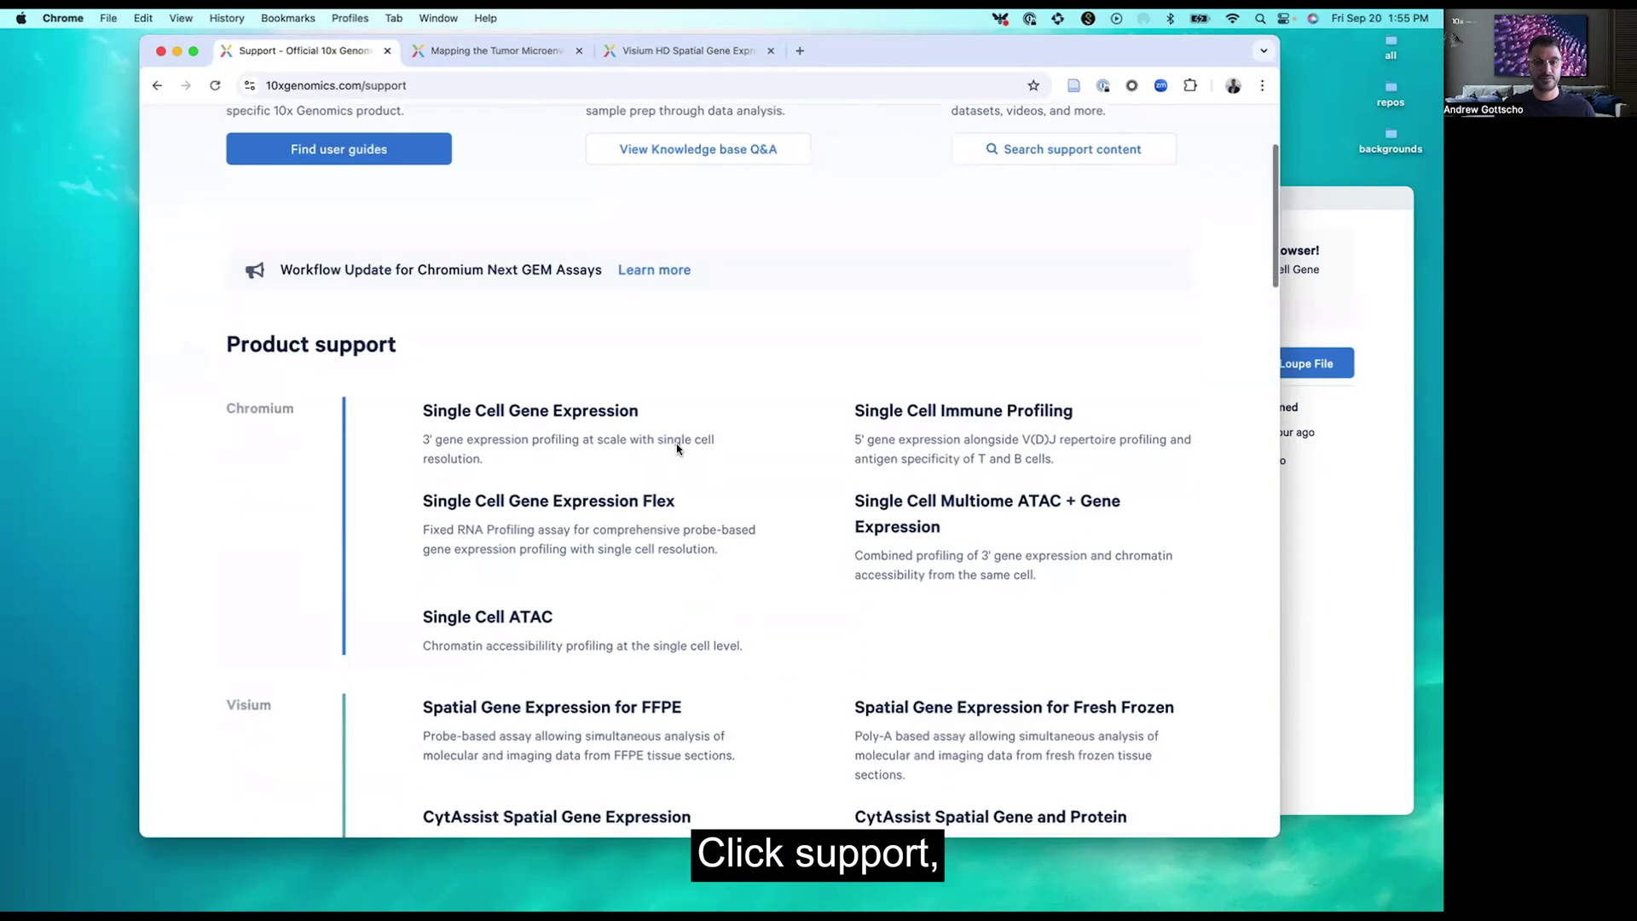
scroll(678, 450, "down", 15)
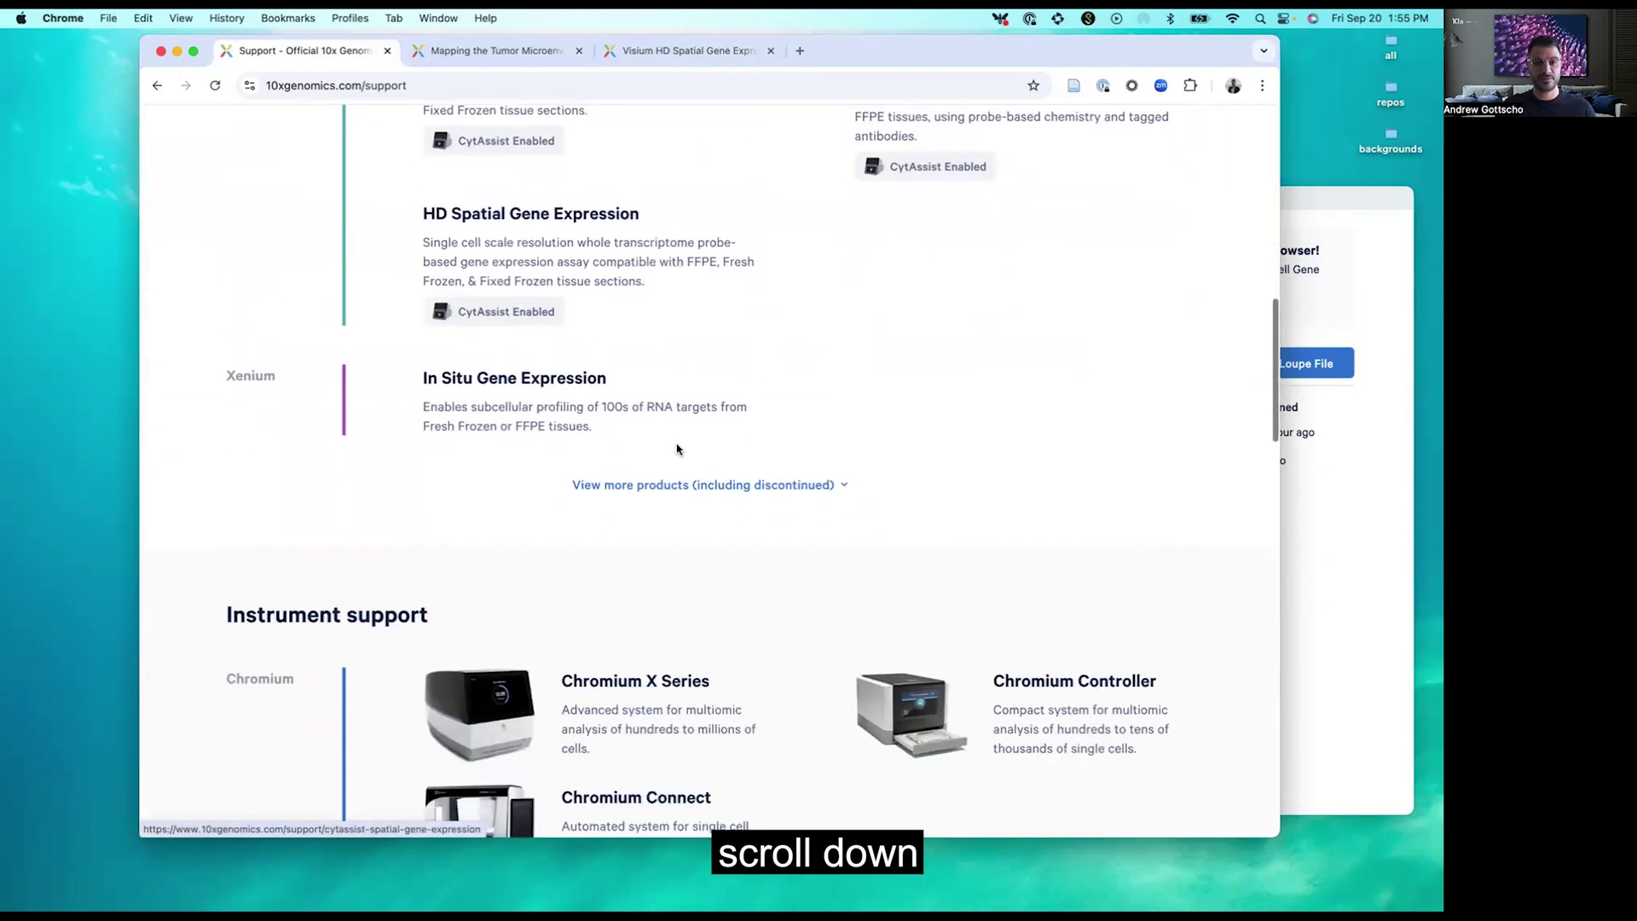
scroll(678, 449, "down", 2)
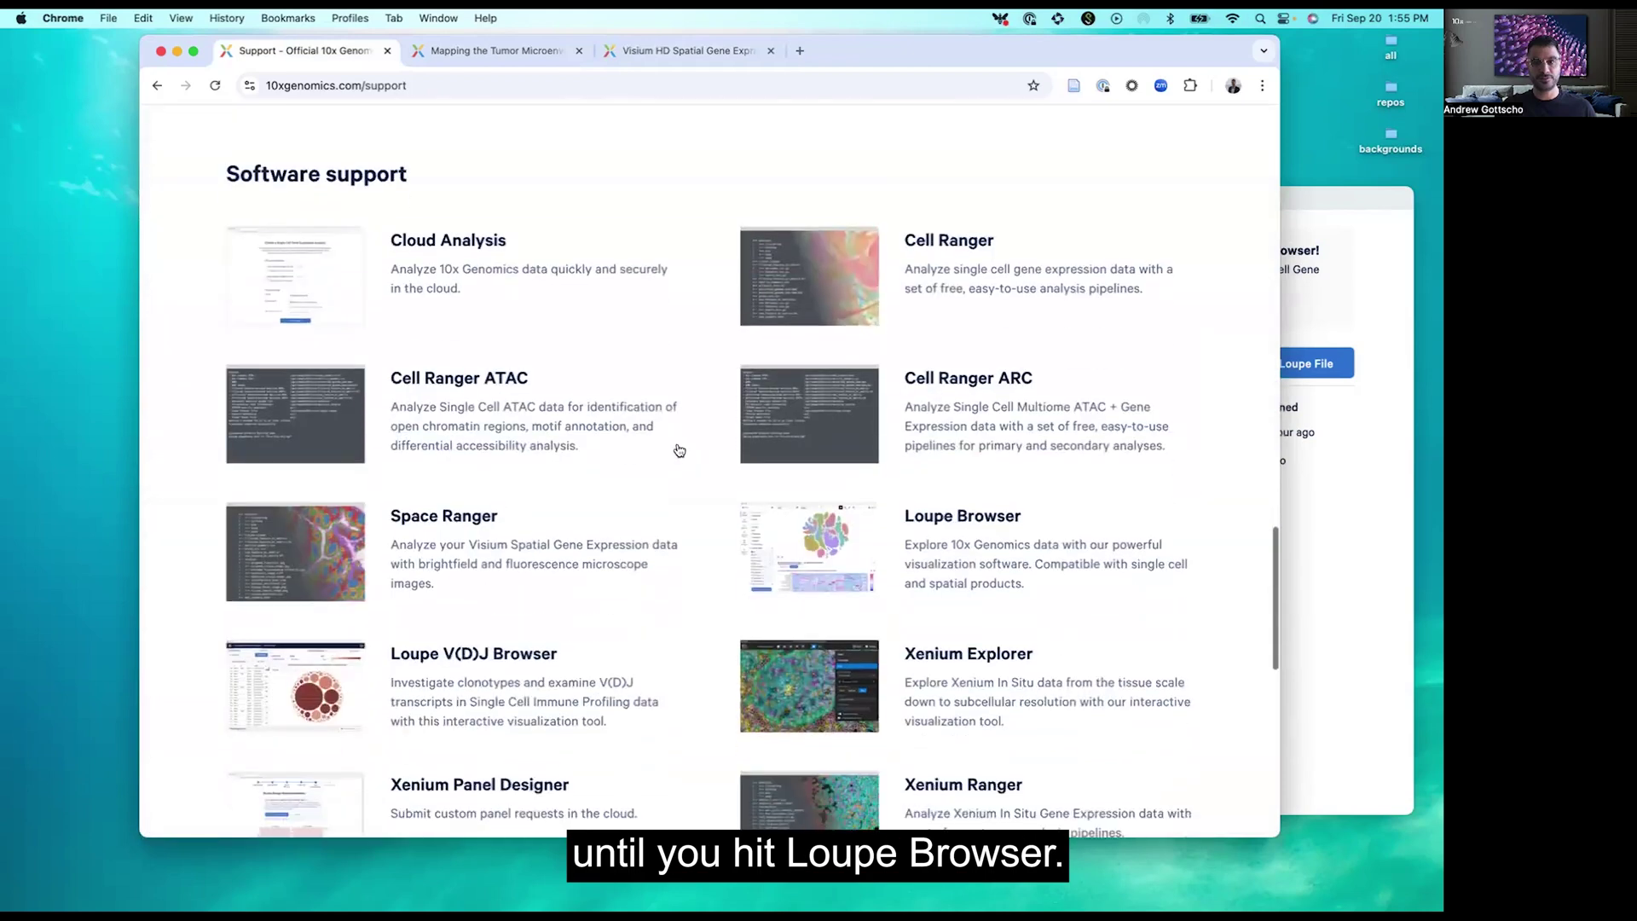
left_click(929, 520)
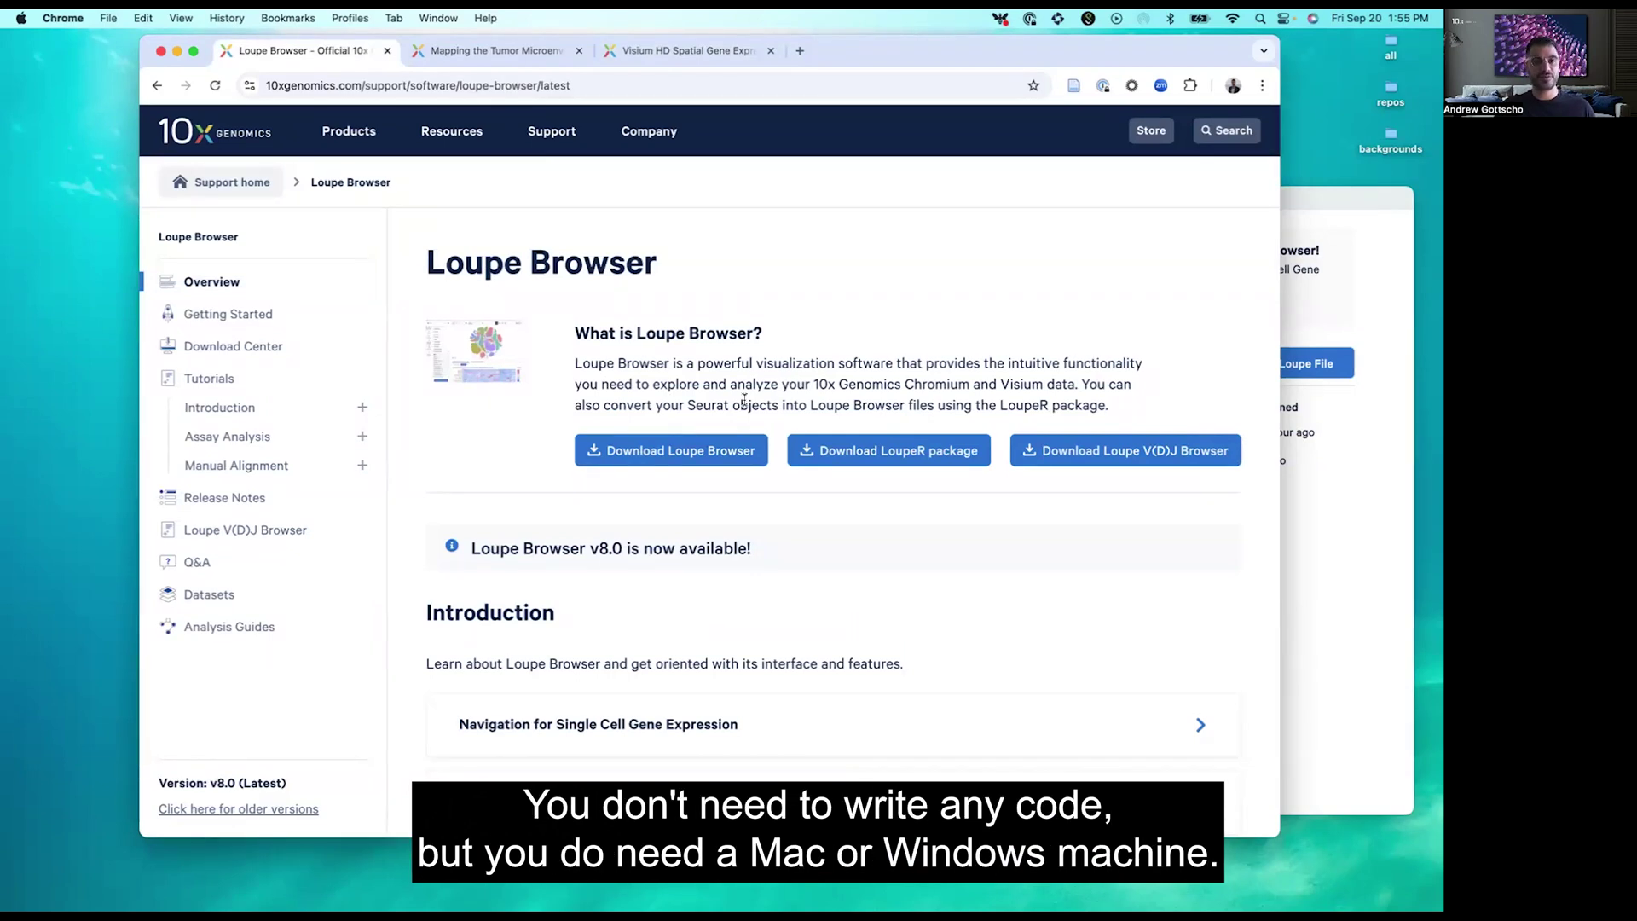
Visit the Loupe Browser Download Center and open the HD Spatial Gene Expression tutorial under Assay Analysis.
left_click(255, 348)
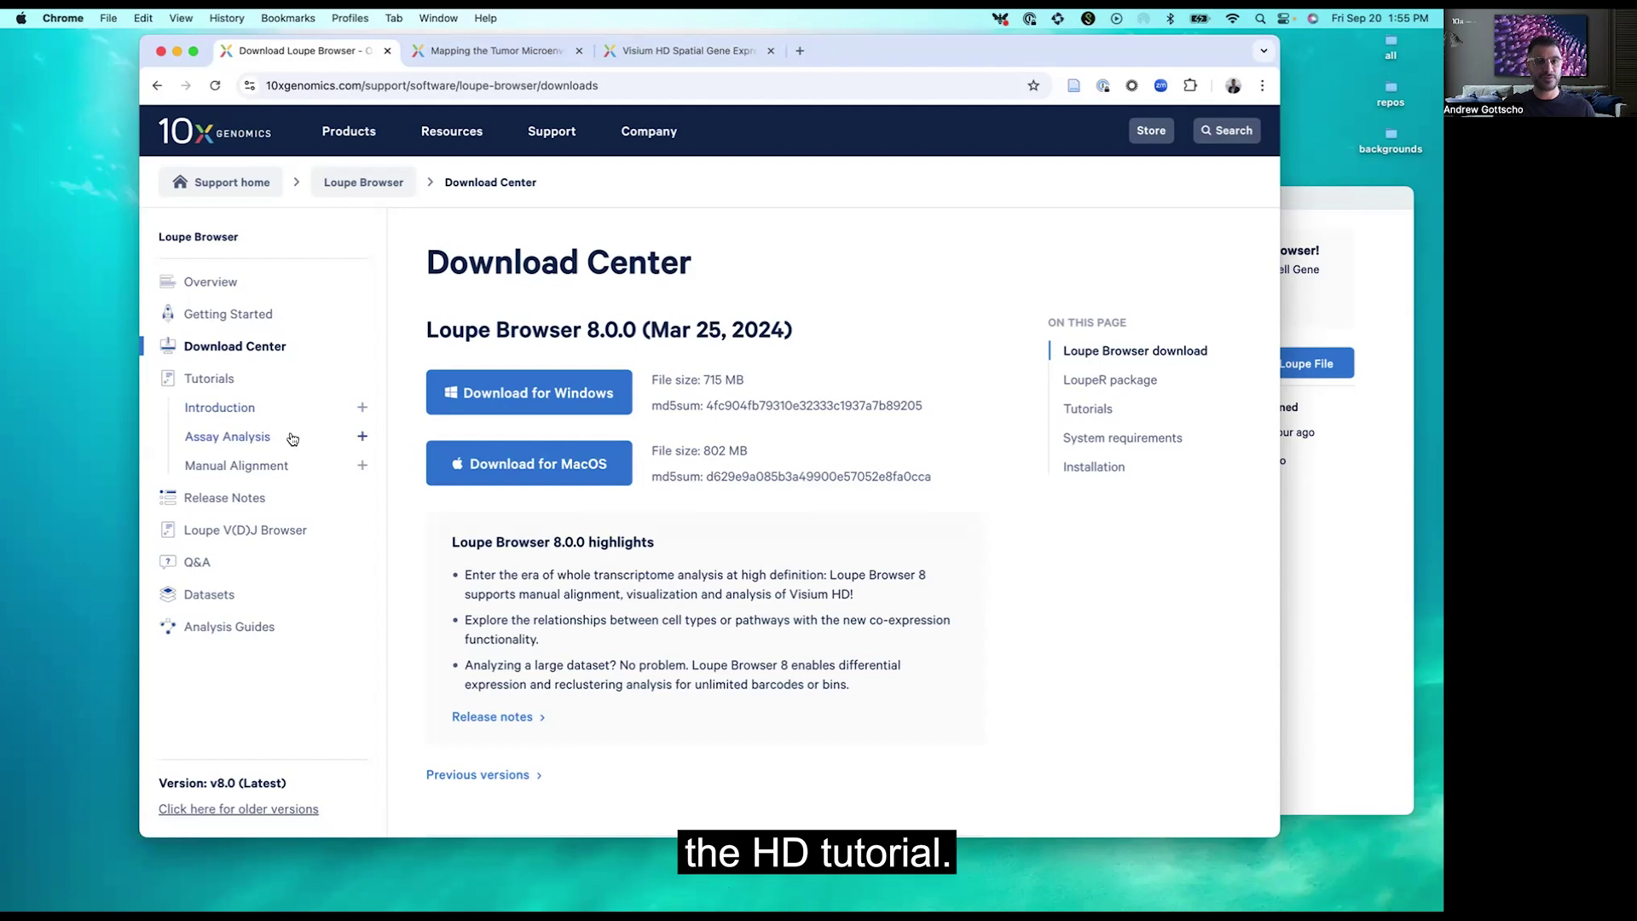
left_click(242, 438)
left_click(265, 466)
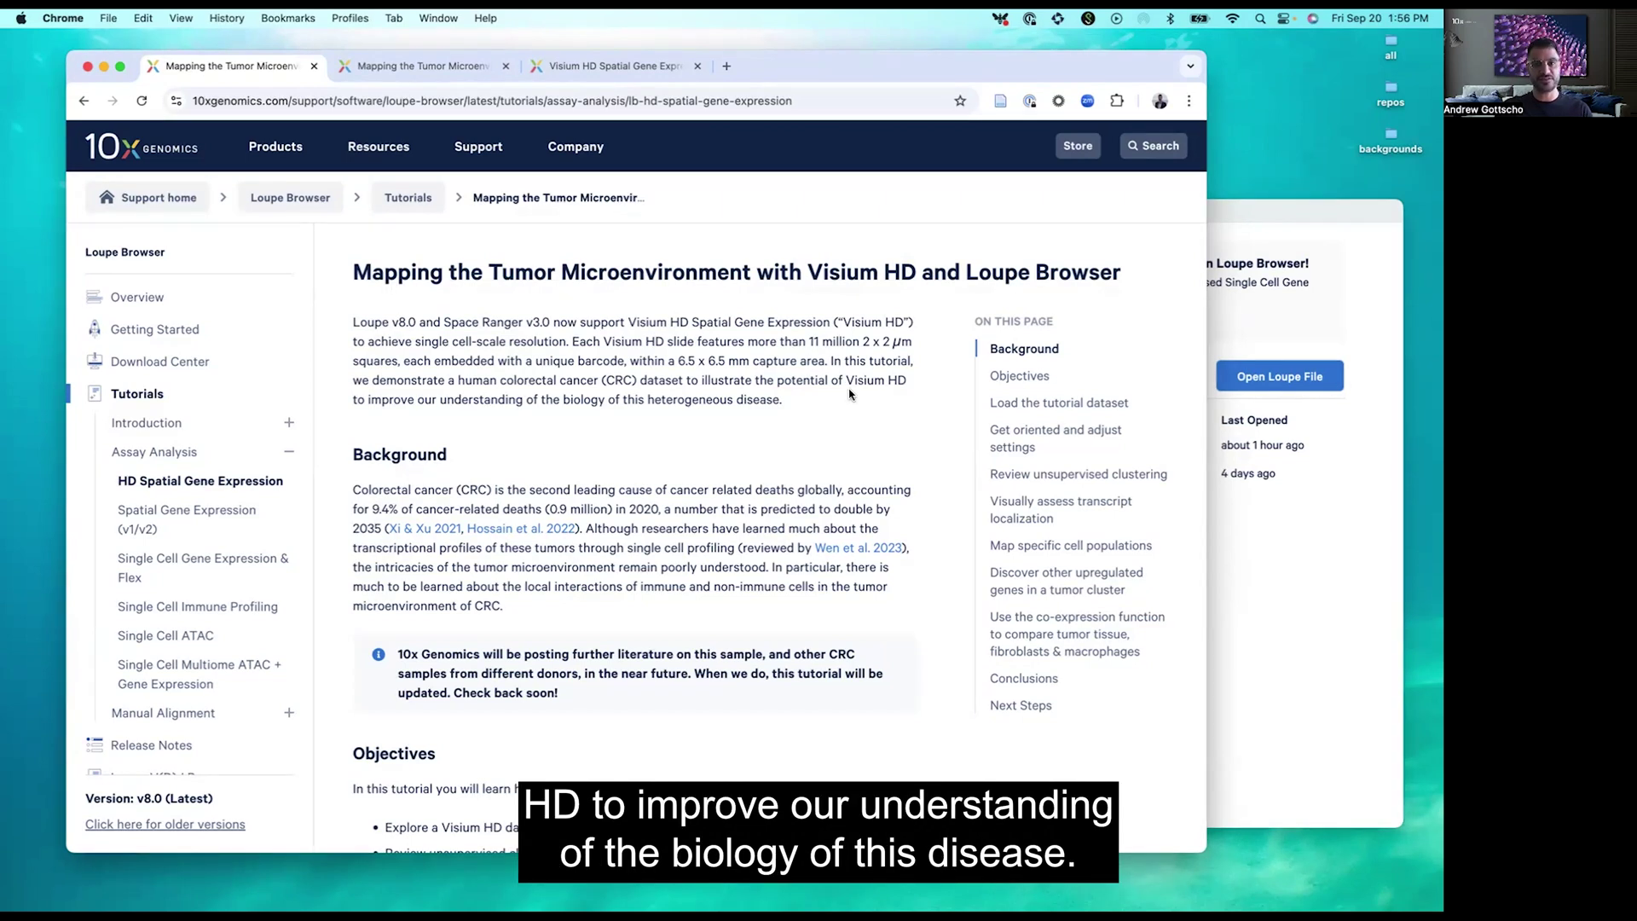
Check the tutorial's dataset-loading section, switch to Loupe Browser and open the recent file Visium_HD_Human_Colon_Cancer_cloupe_008um.
scroll(849, 394, "down", 1)
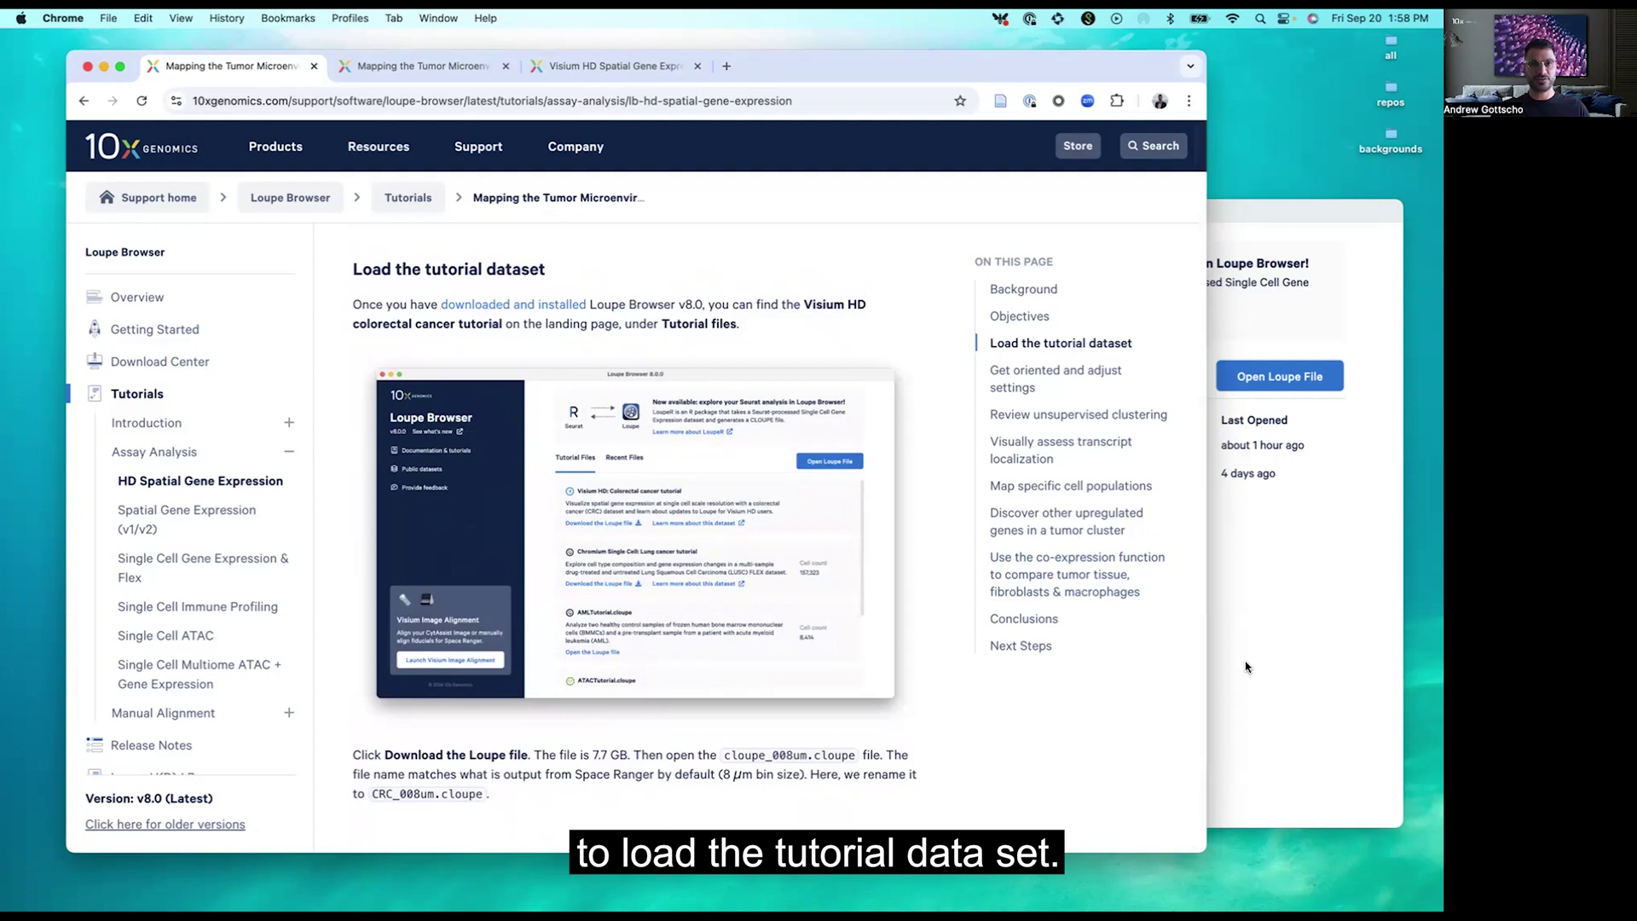
left_click(1246, 666)
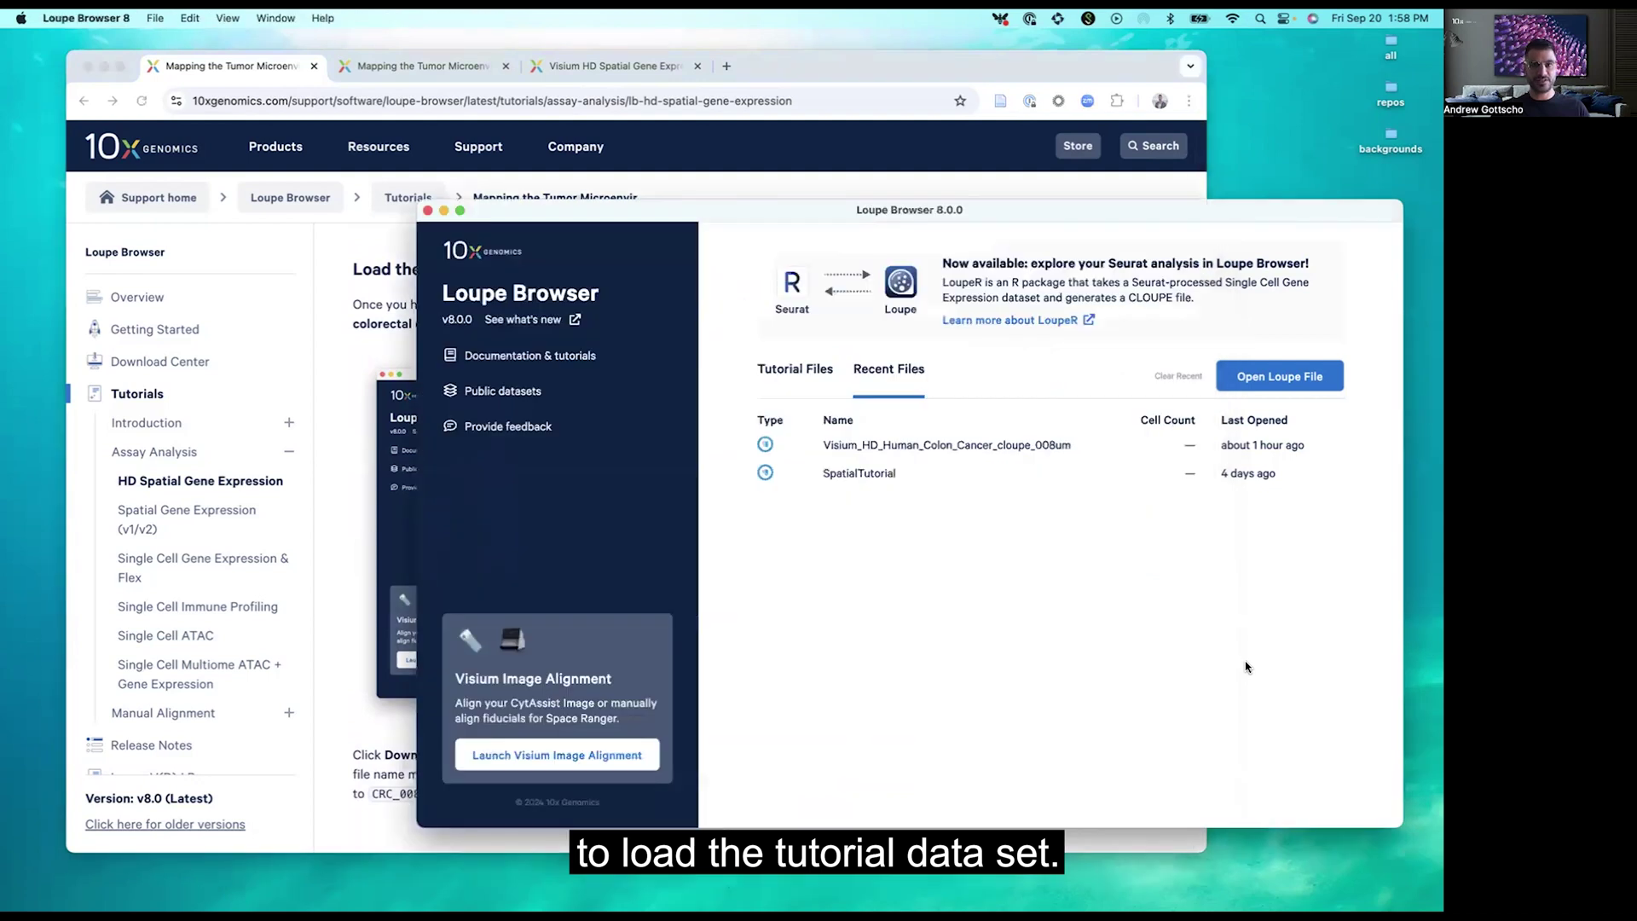
left_click(863, 448)
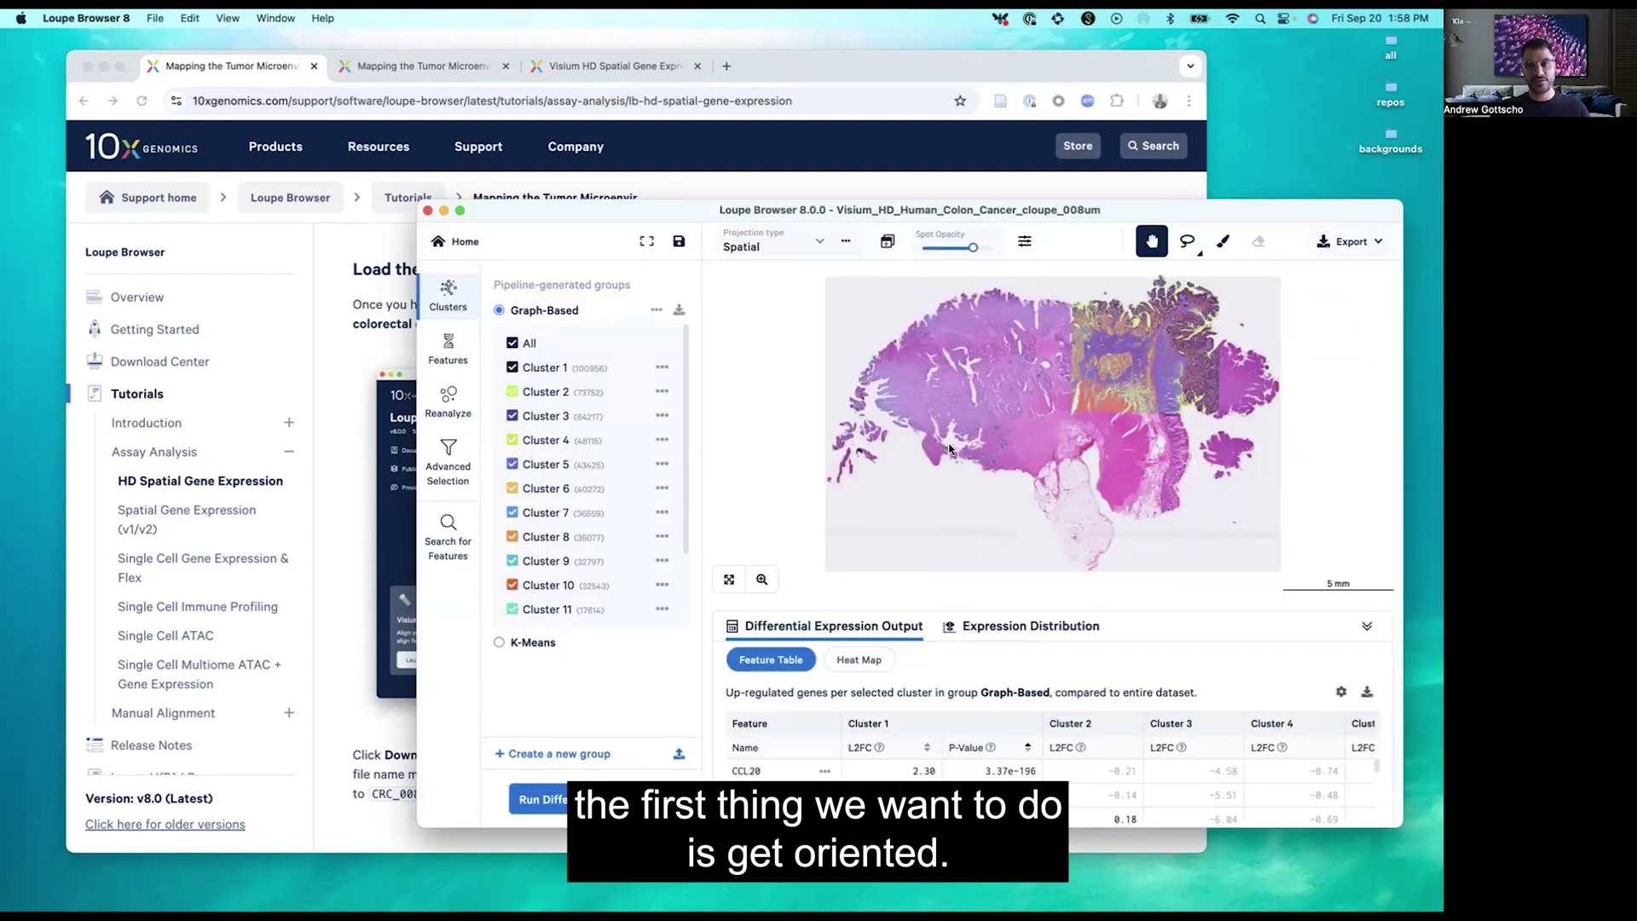
Set the tissue image's saturation to -100 in the image settings.
scroll(1030, 421, "right", 3)
scroll(968, 411, "up", 2)
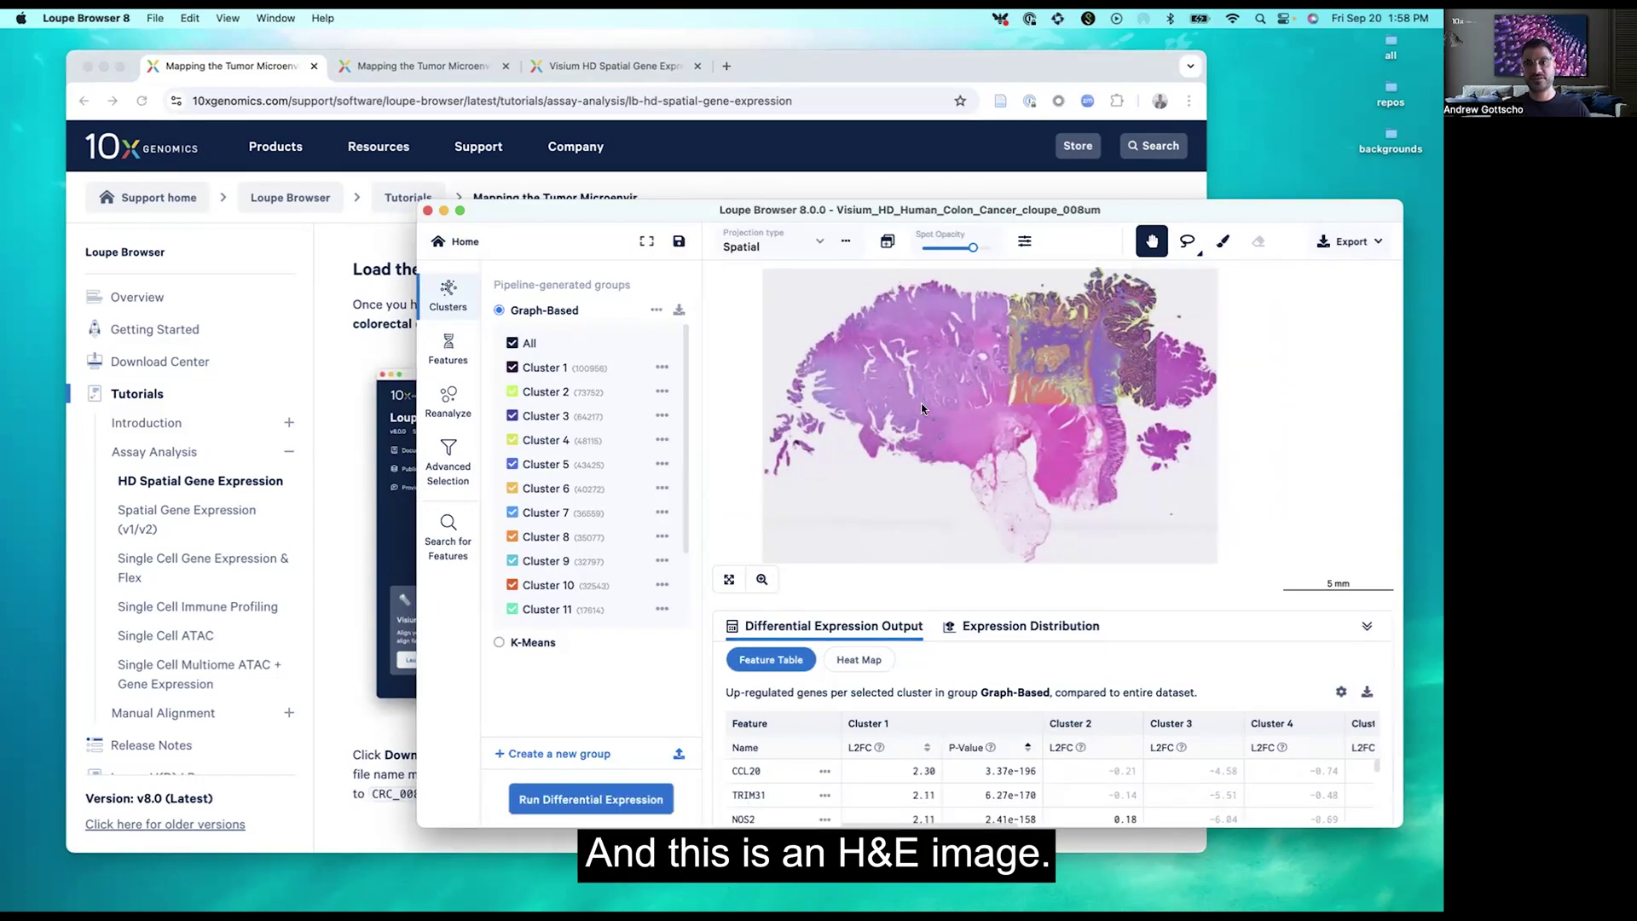
scroll(1111, 328, "up", 5)
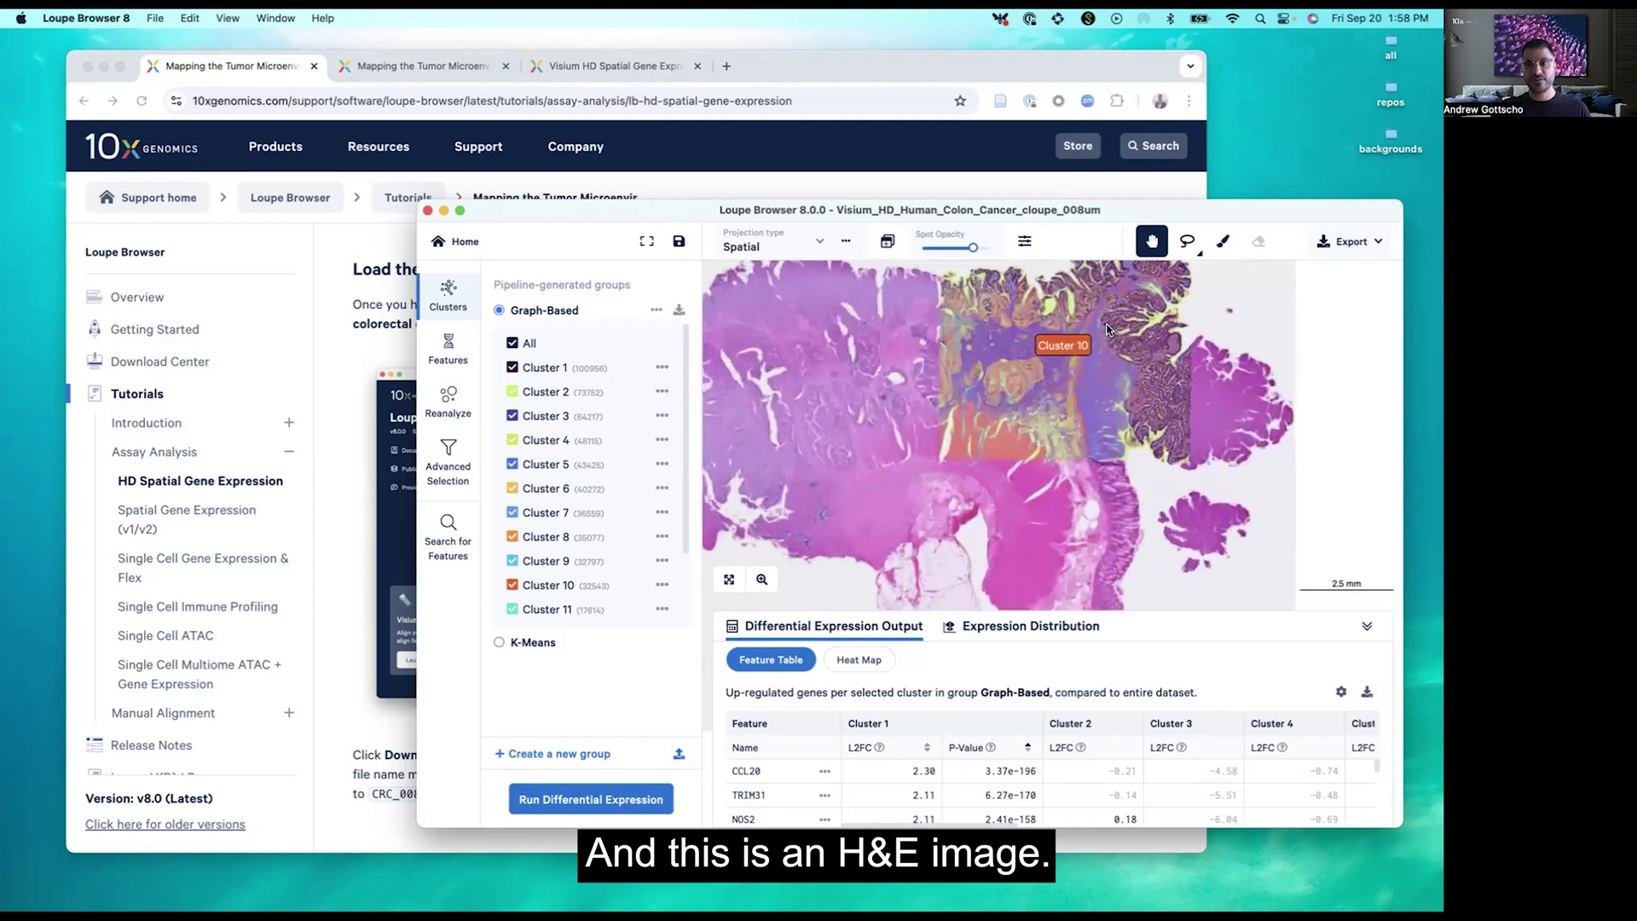
scroll(1029, 421, "up", 2)
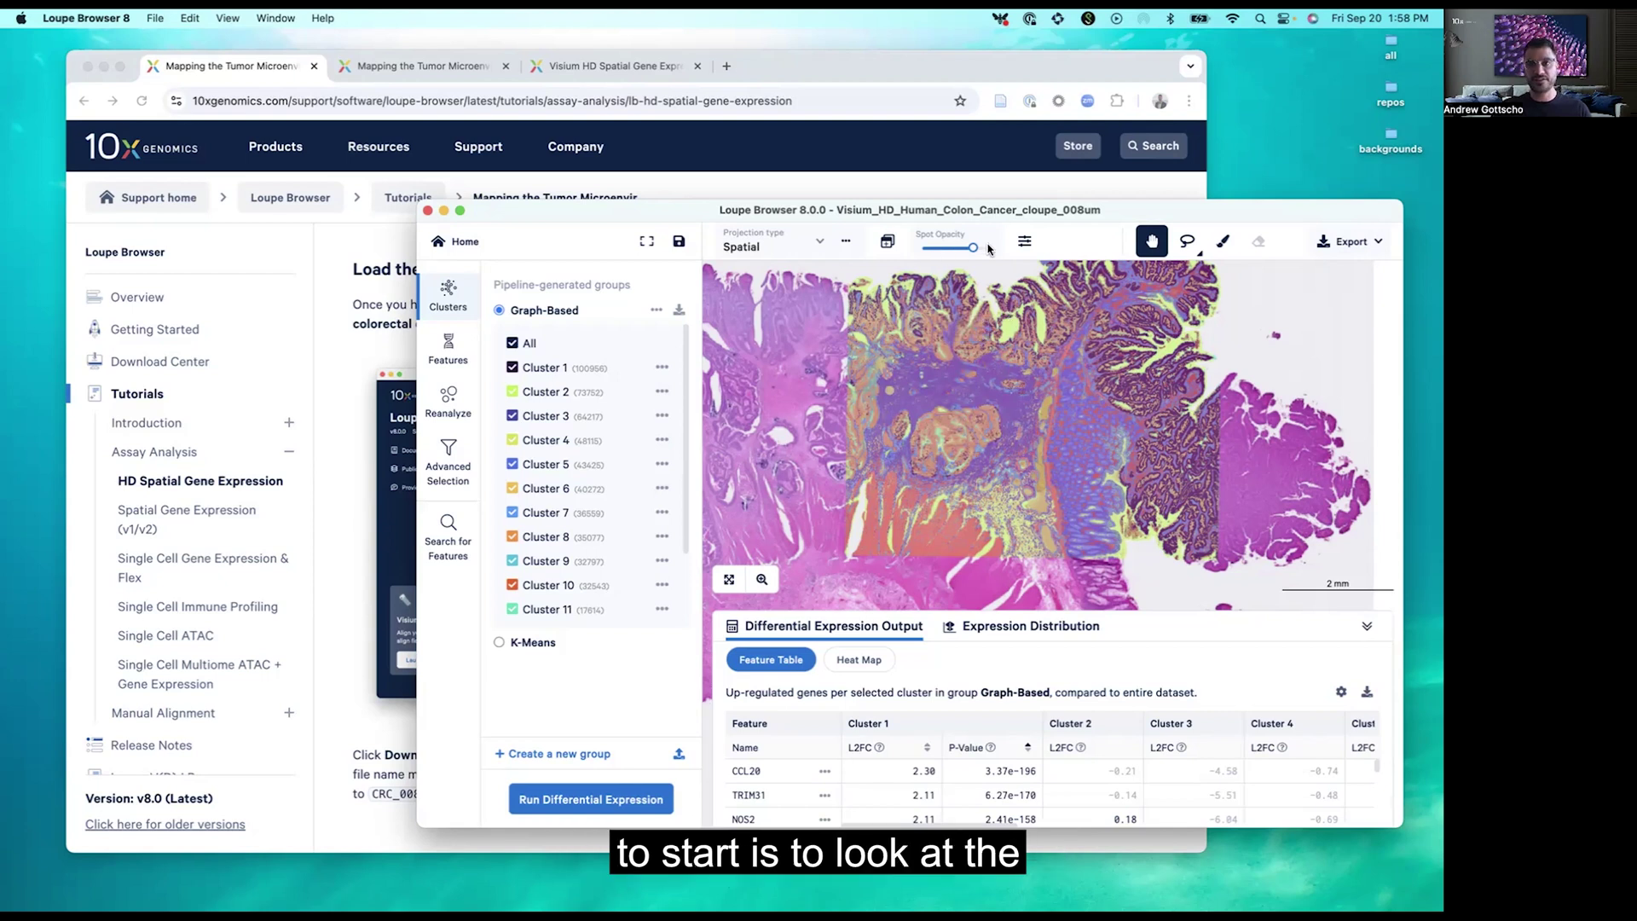
left_click(1022, 244)
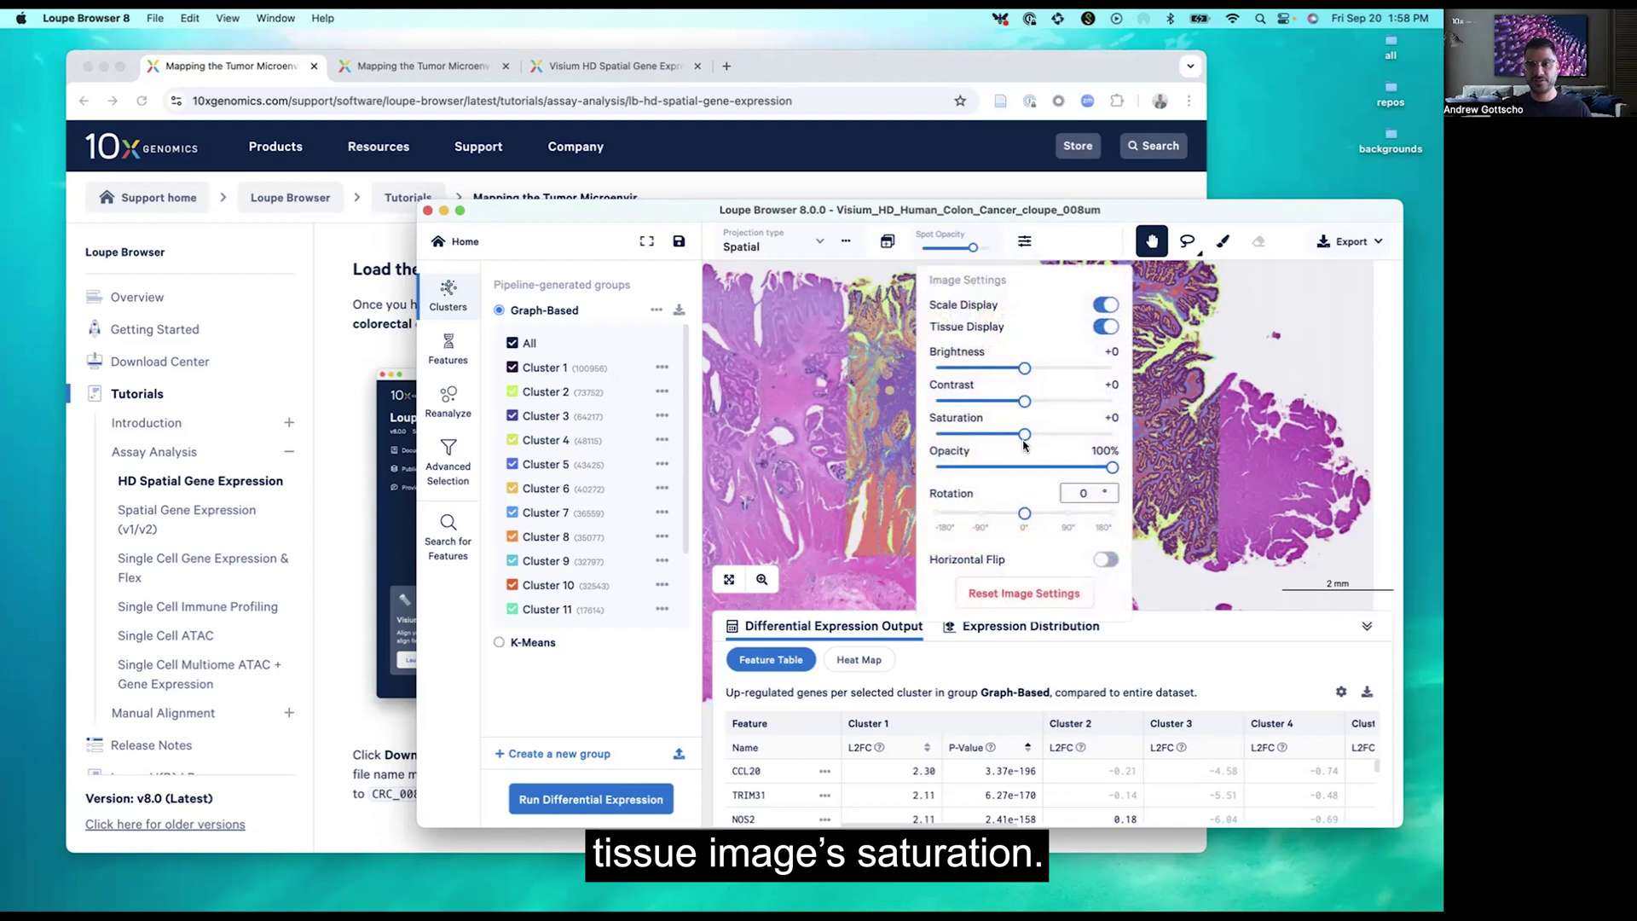
left_click_drag(1023, 435, 922, 438)
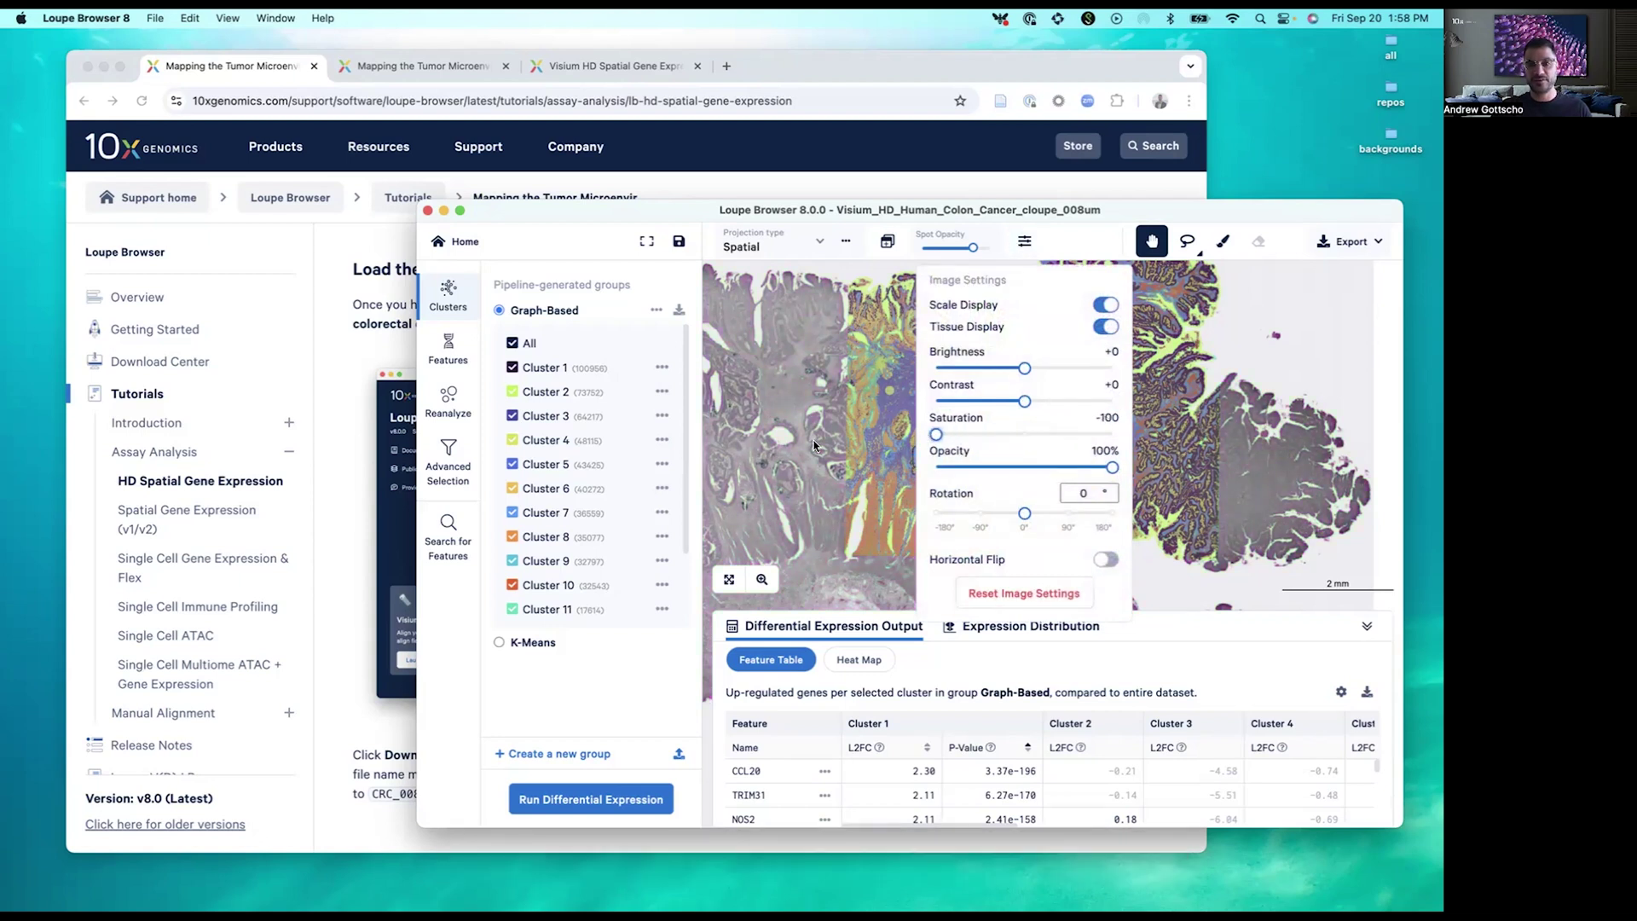
left_click(780, 442)
Examine the graph-based cluster list and how the clusters are distributed across the tissue regions.
scroll(1022, 469, "up", 1)
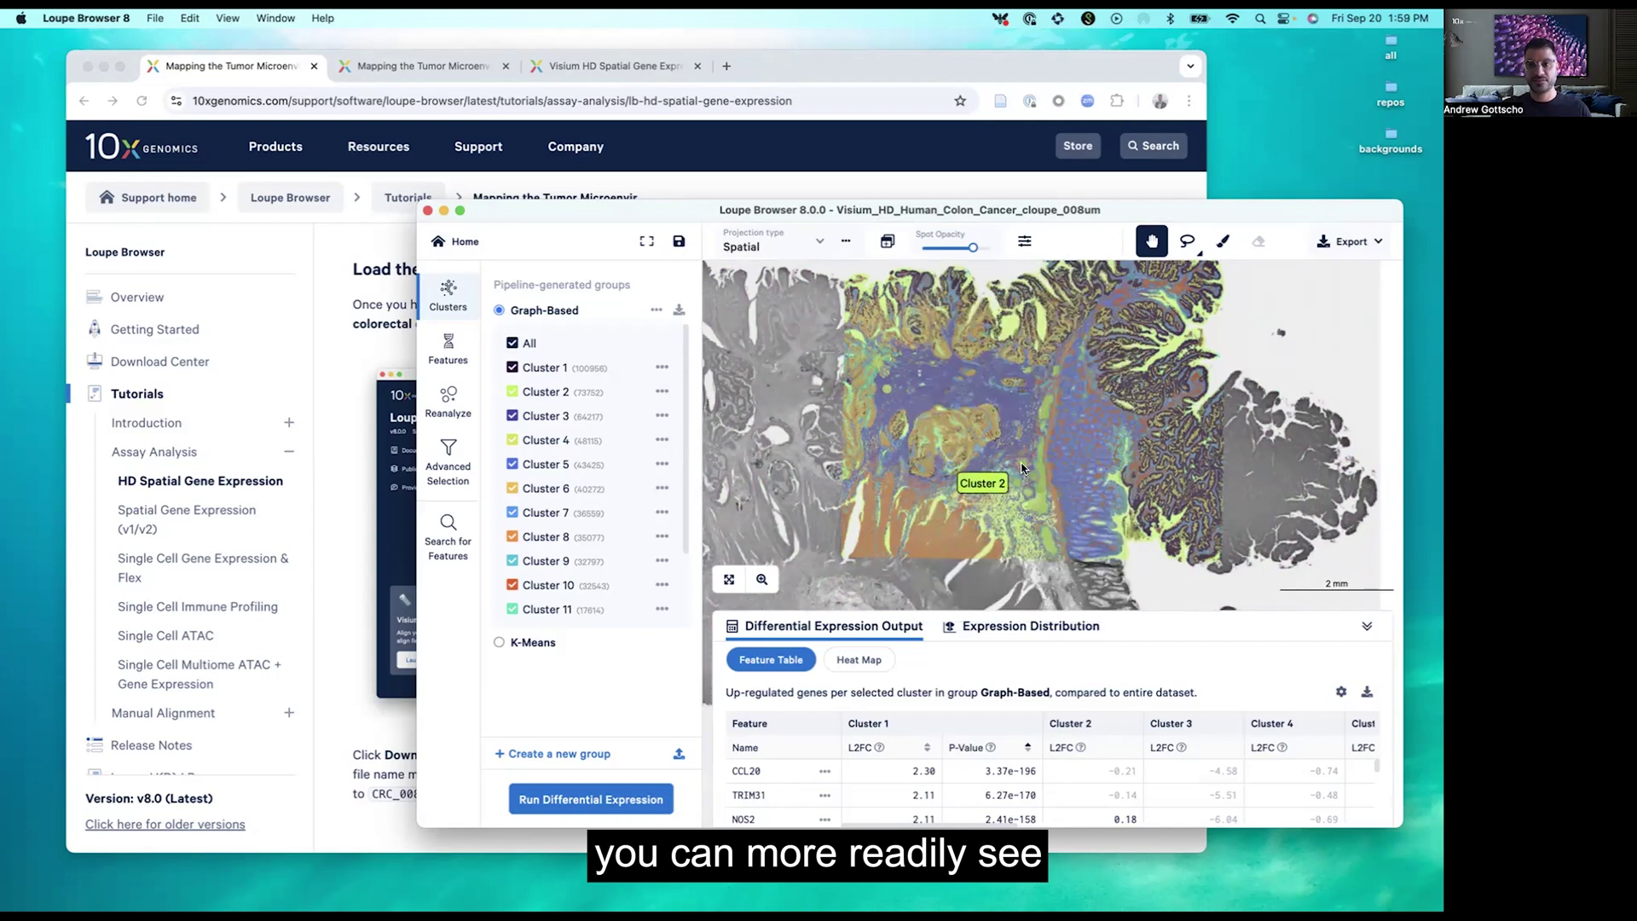
scroll(1022, 468, "up", 2)
scroll(1022, 468, "up", 2)
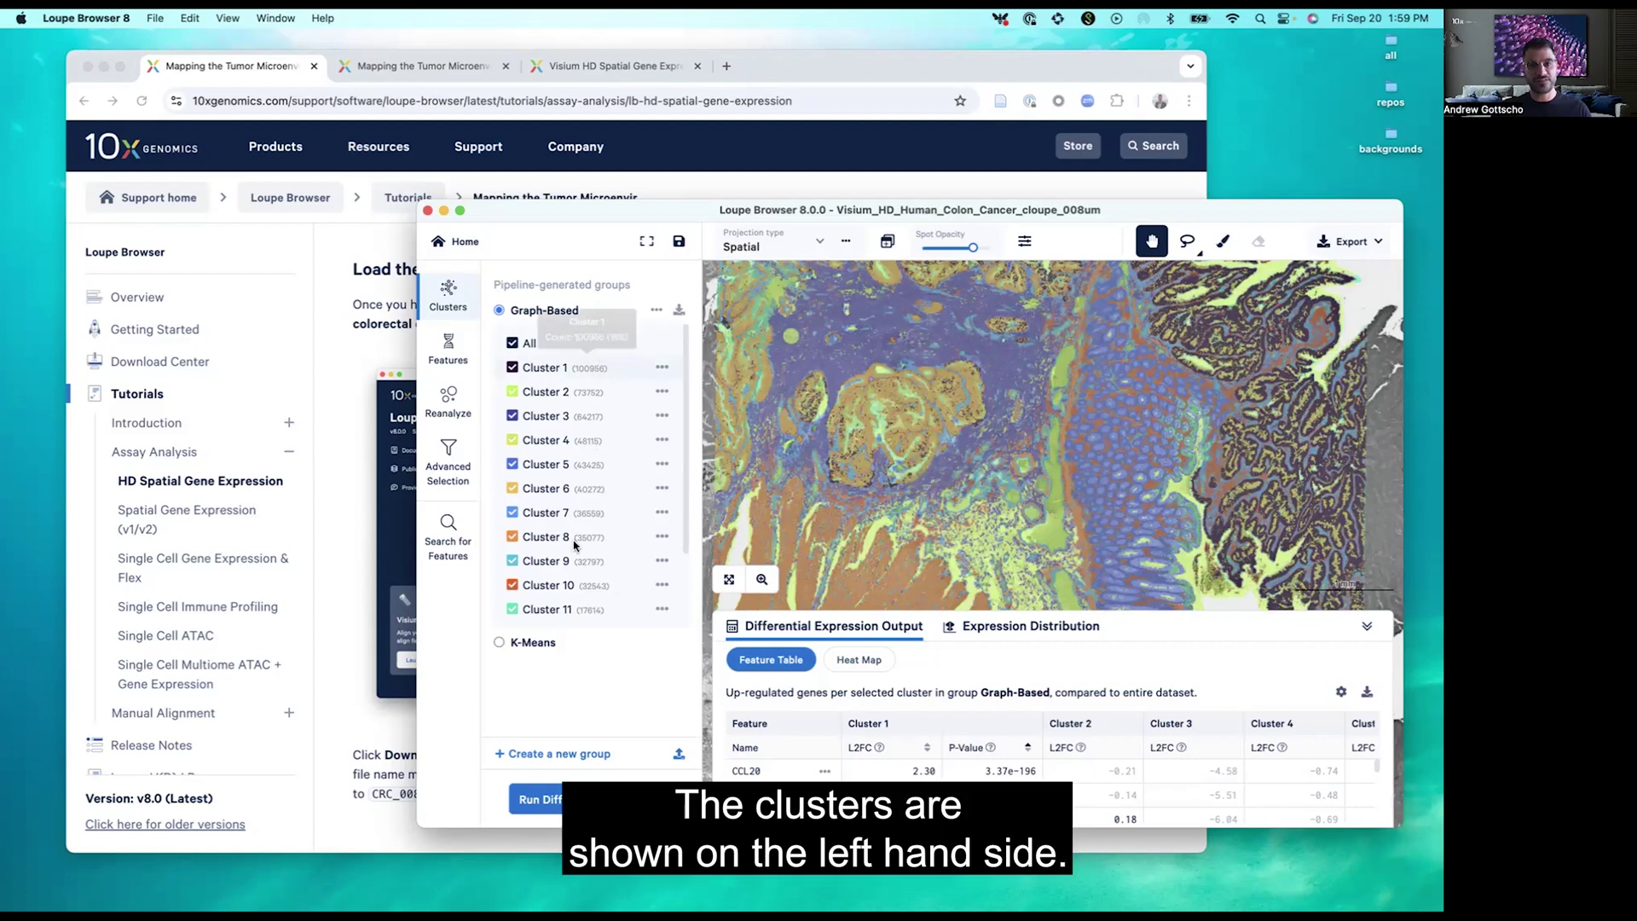
scroll(648, 513, "down", 3)
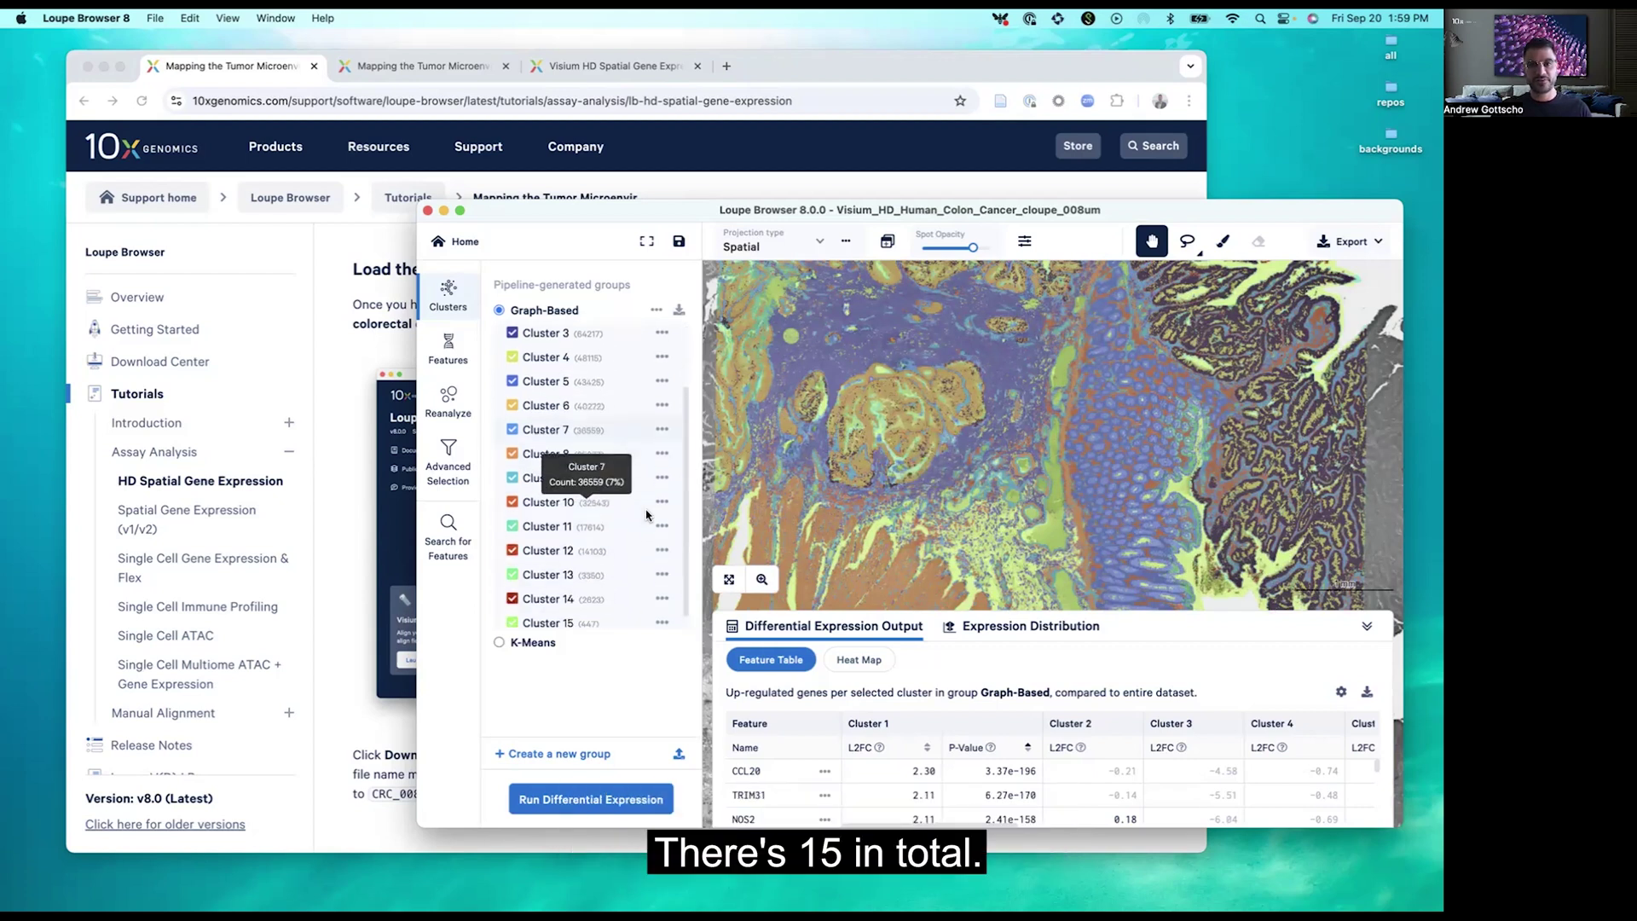
scroll(647, 513, "up", 3)
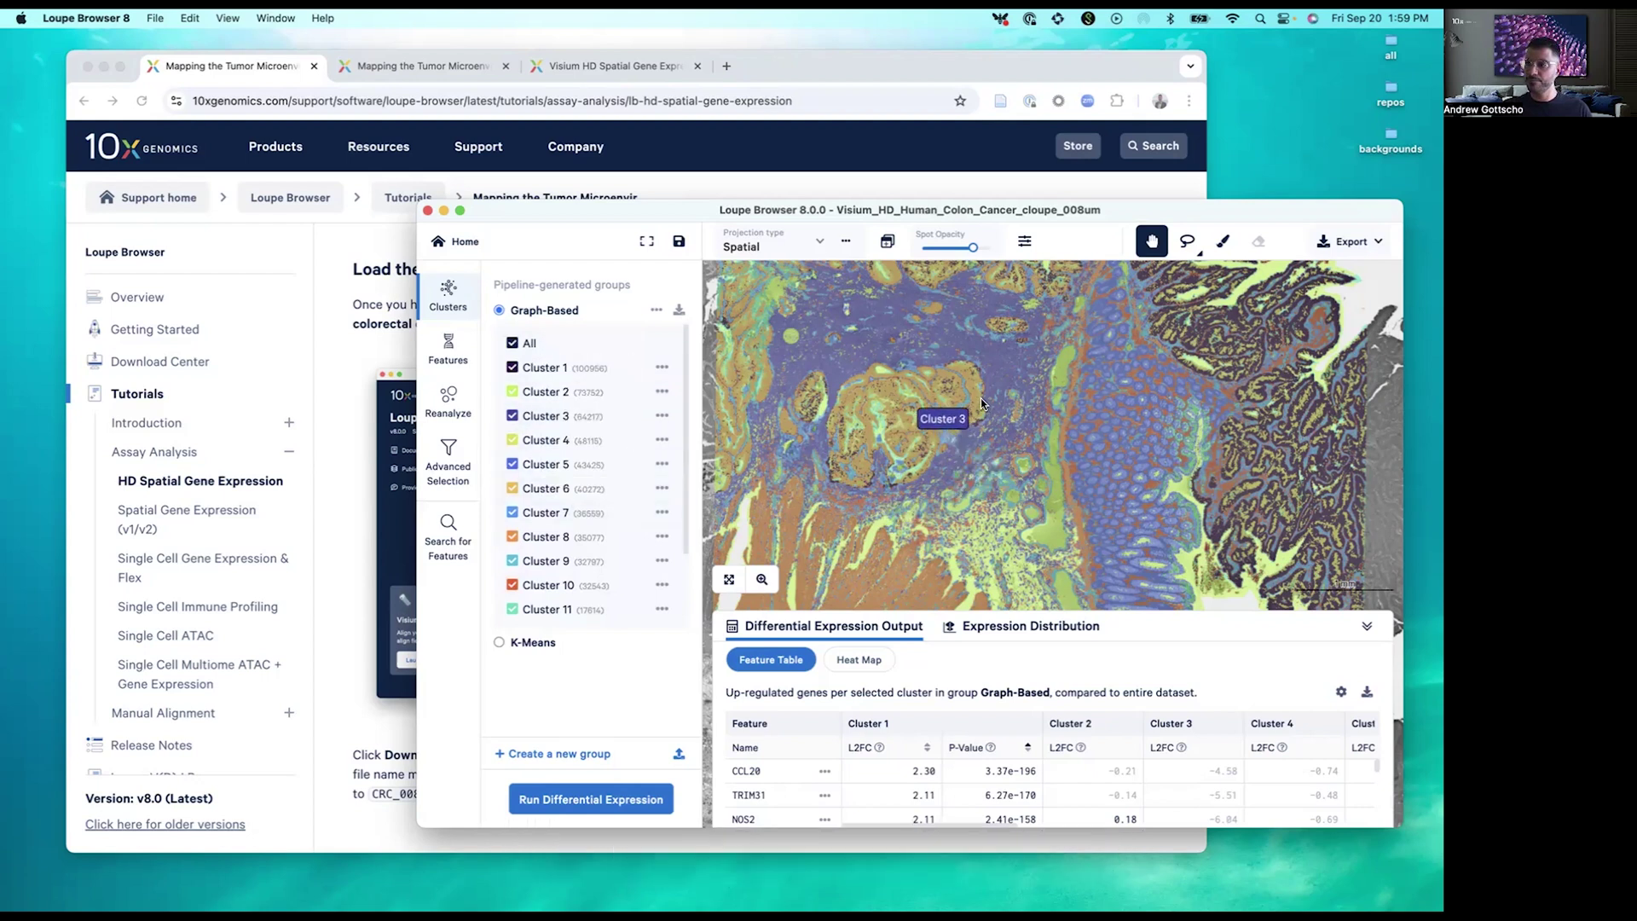
left_click_drag(969, 396, 1037, 449)
scroll(1023, 426, "up", 5)
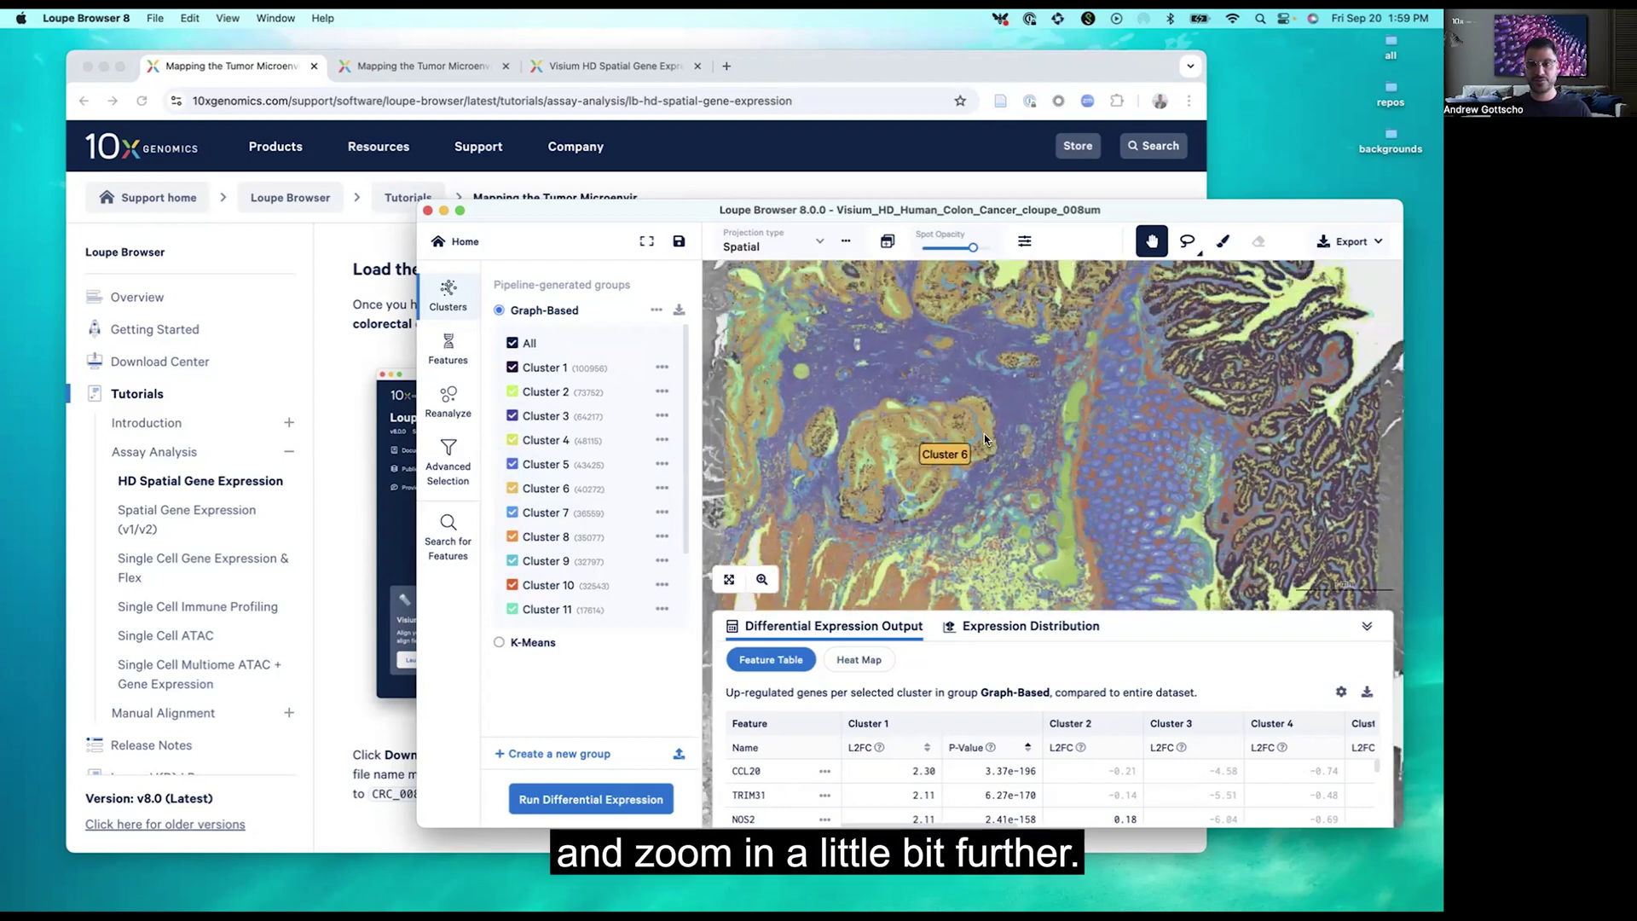
scroll(983, 433, "up", 2)
scroll(1169, 500, "up", 2)
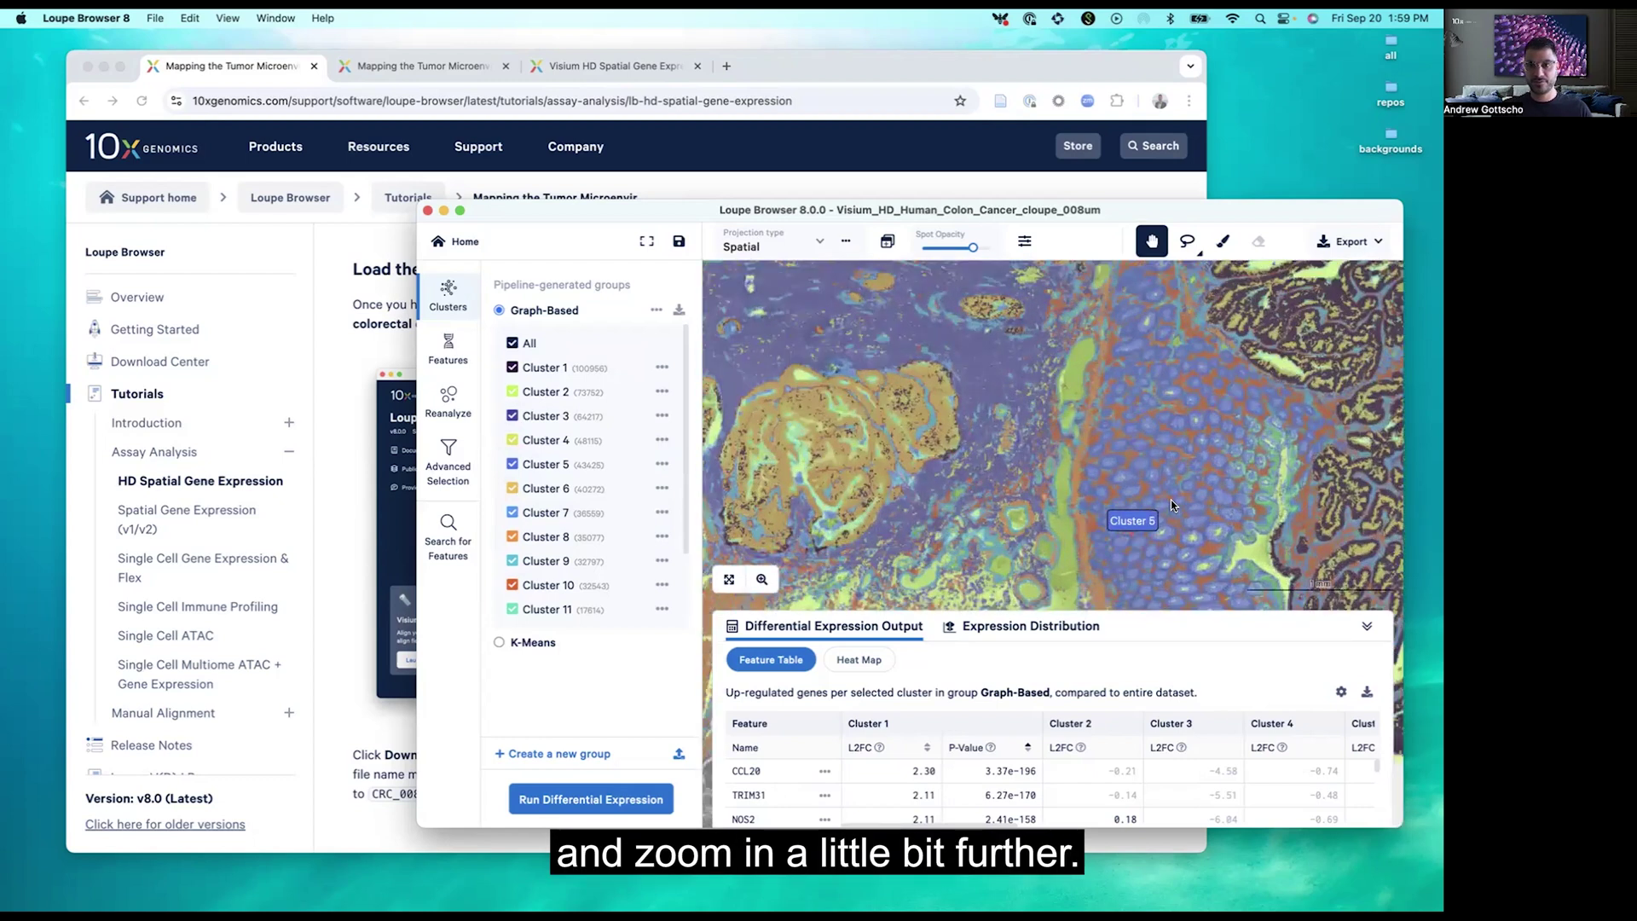
scroll(1170, 500, "up", 2)
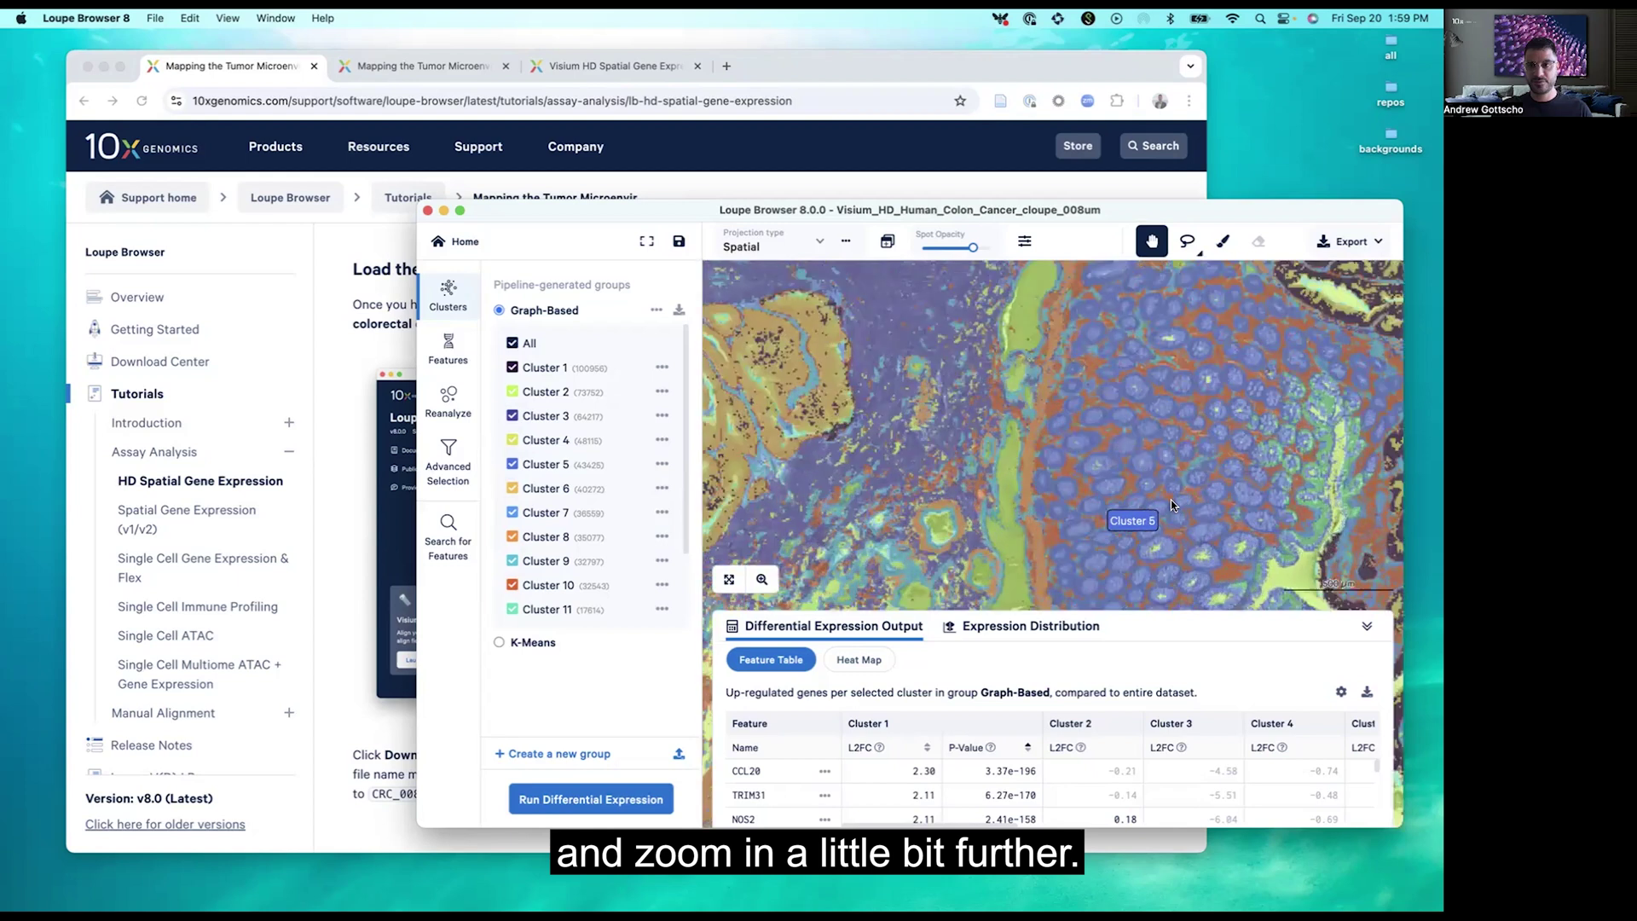
Hide all graph-based clusters and display only Cluster 5 over the tissue image.
left_click(512, 343)
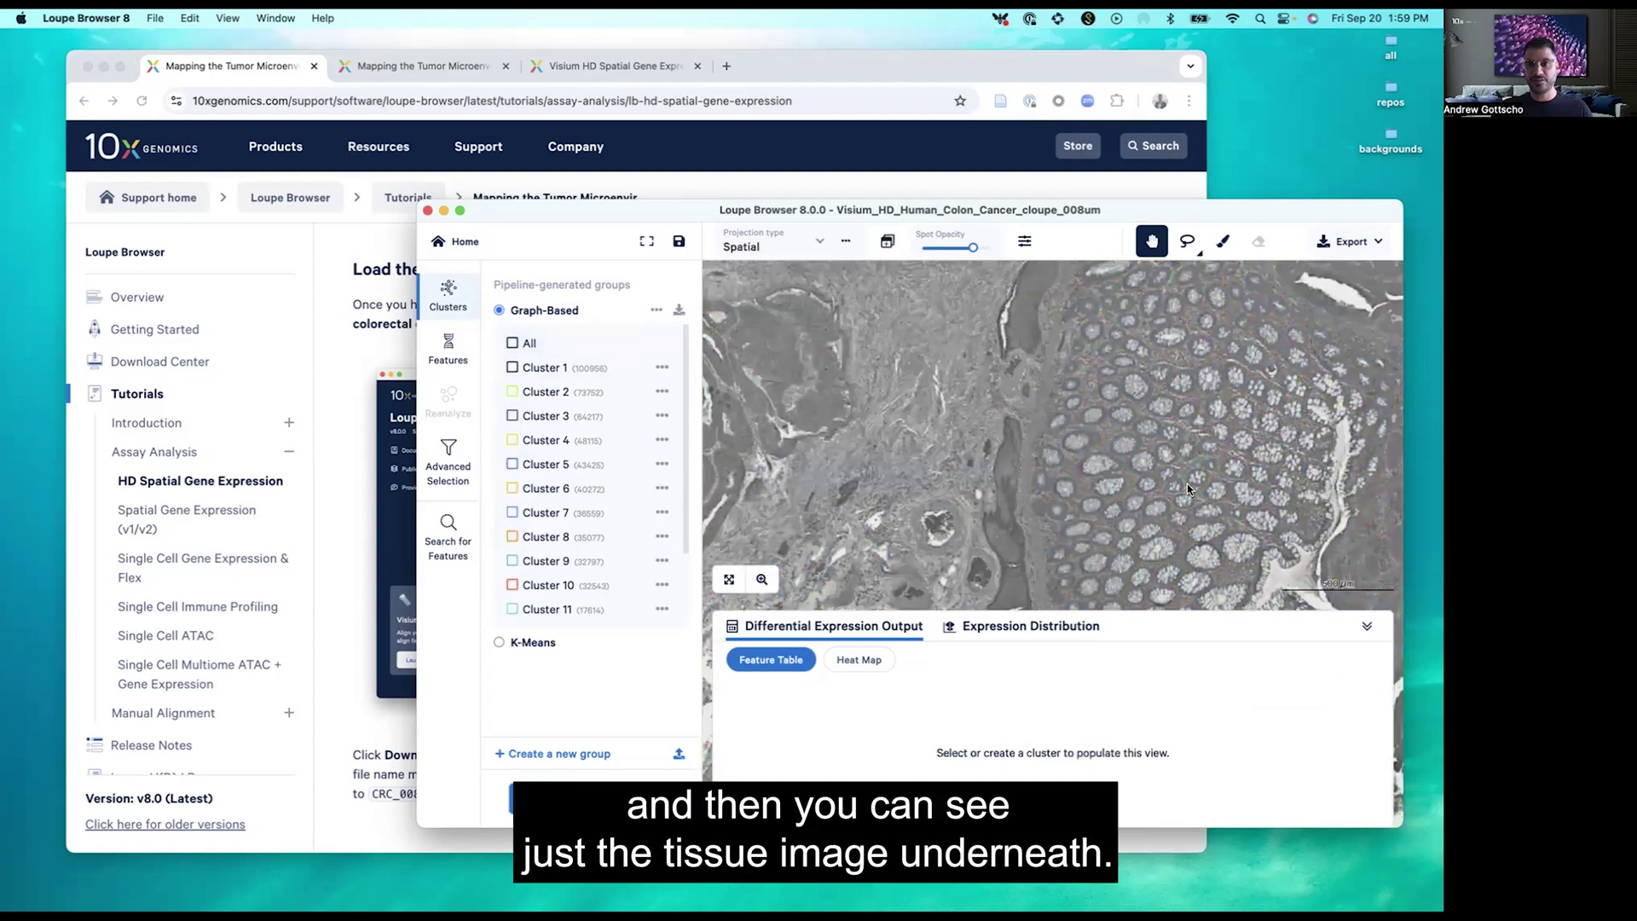
left_click_drag(1188, 490, 1092, 440)
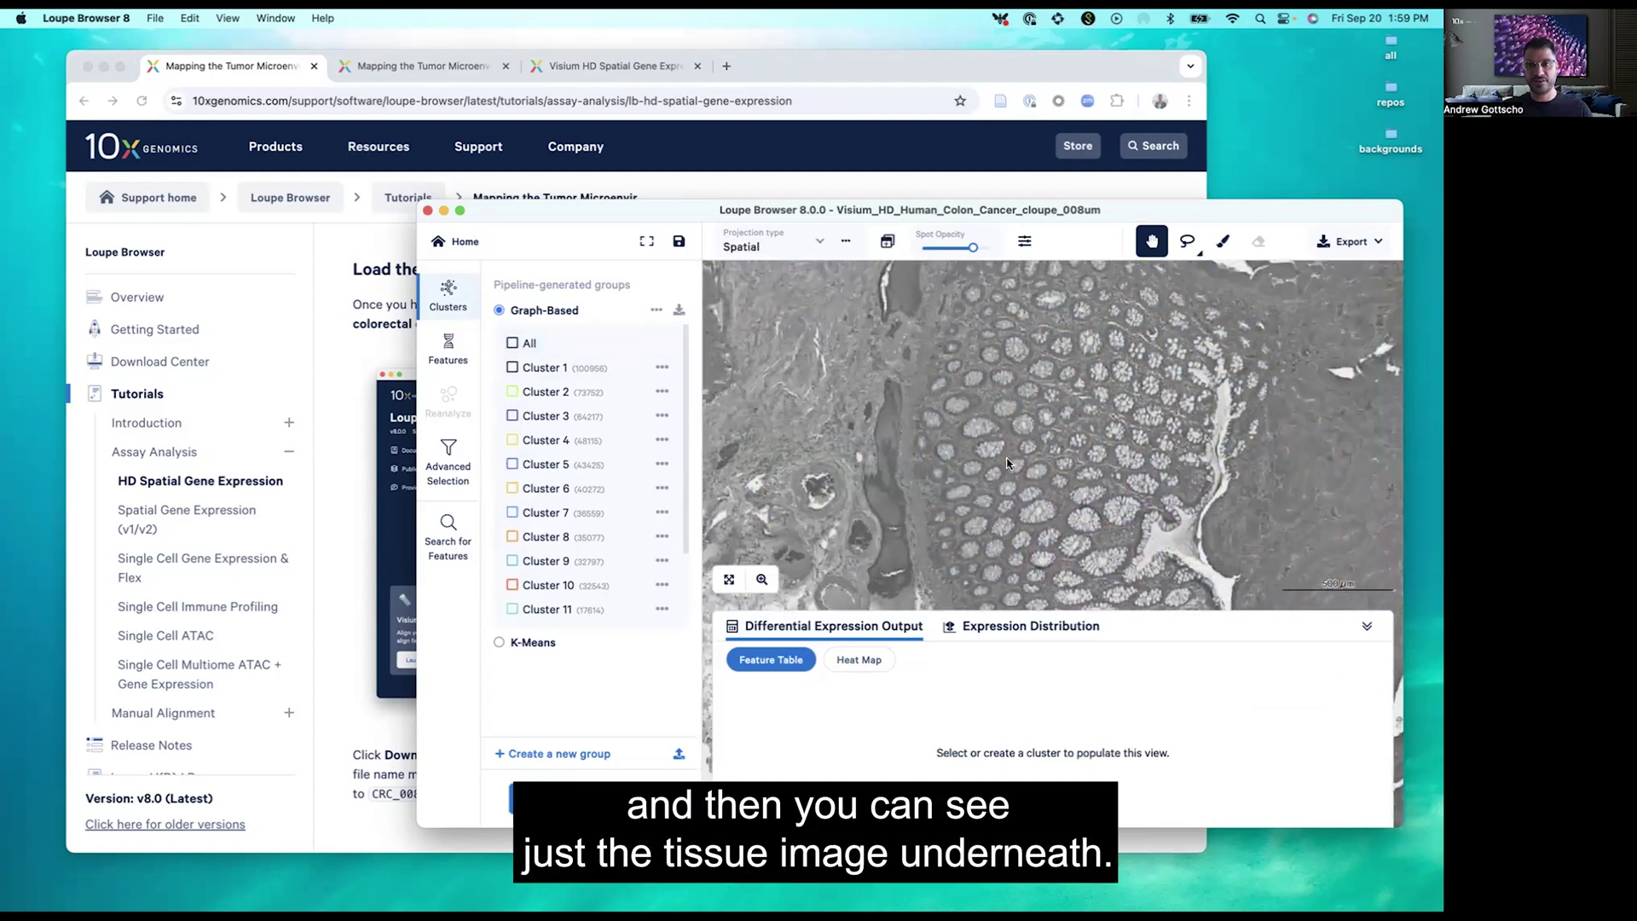
scroll(1006, 463, "up", 4)
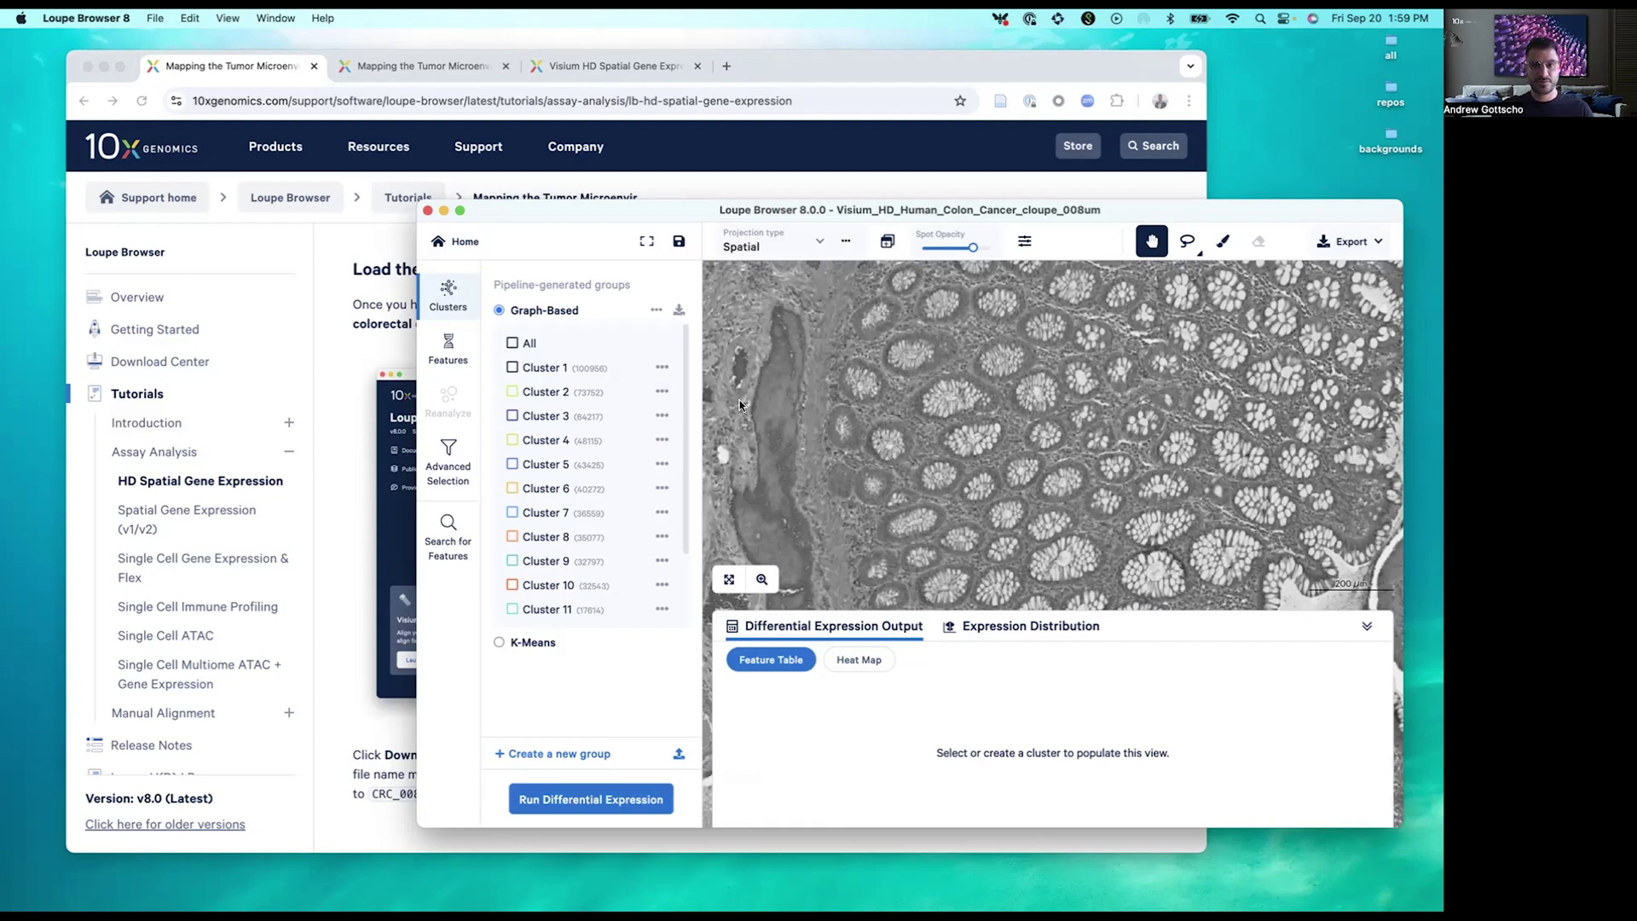
left_click(513, 464)
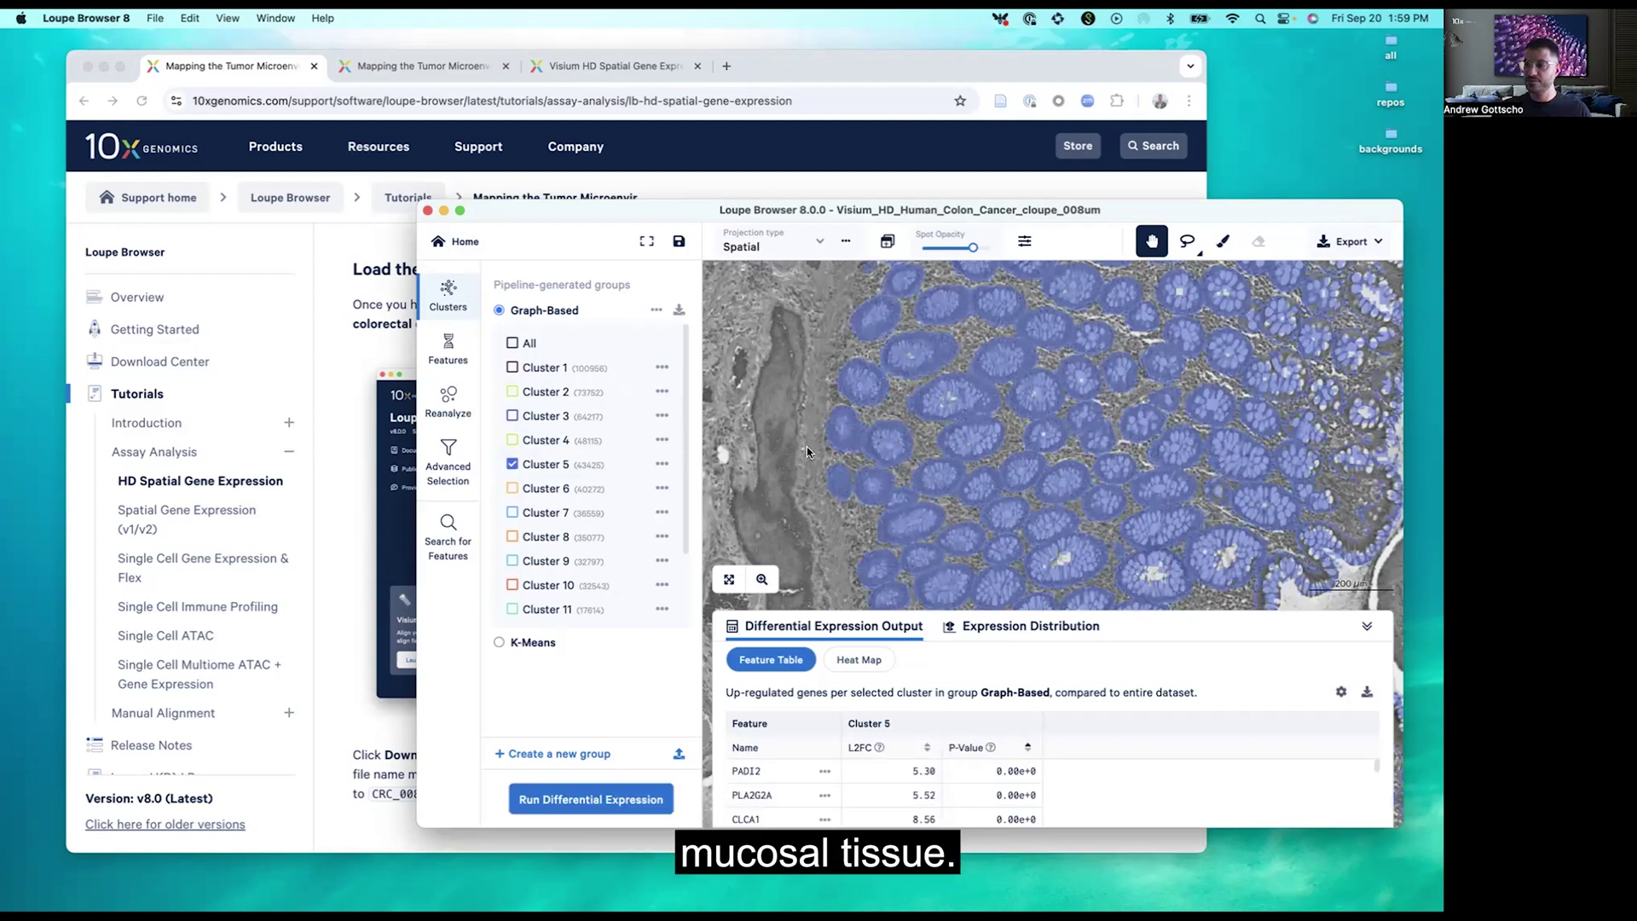
Switch Cluster 5 off and on twice to compare it with the underlying tissue morphology.
scroll(905, 441, "up", 2)
scroll(905, 441, "up", 2)
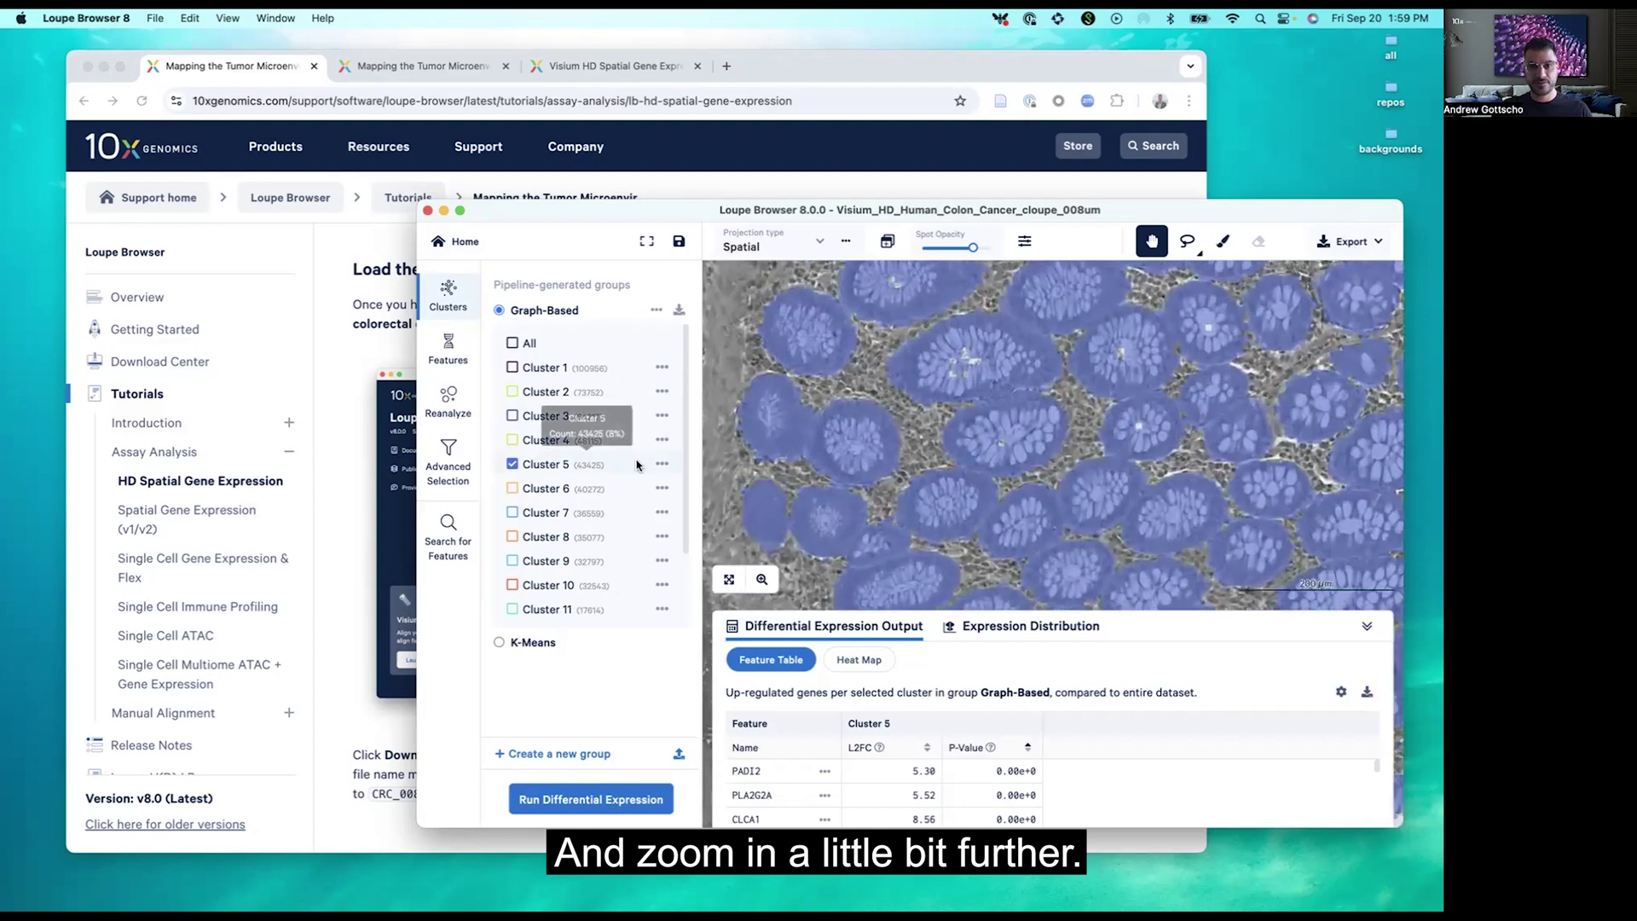
left_click(511, 464)
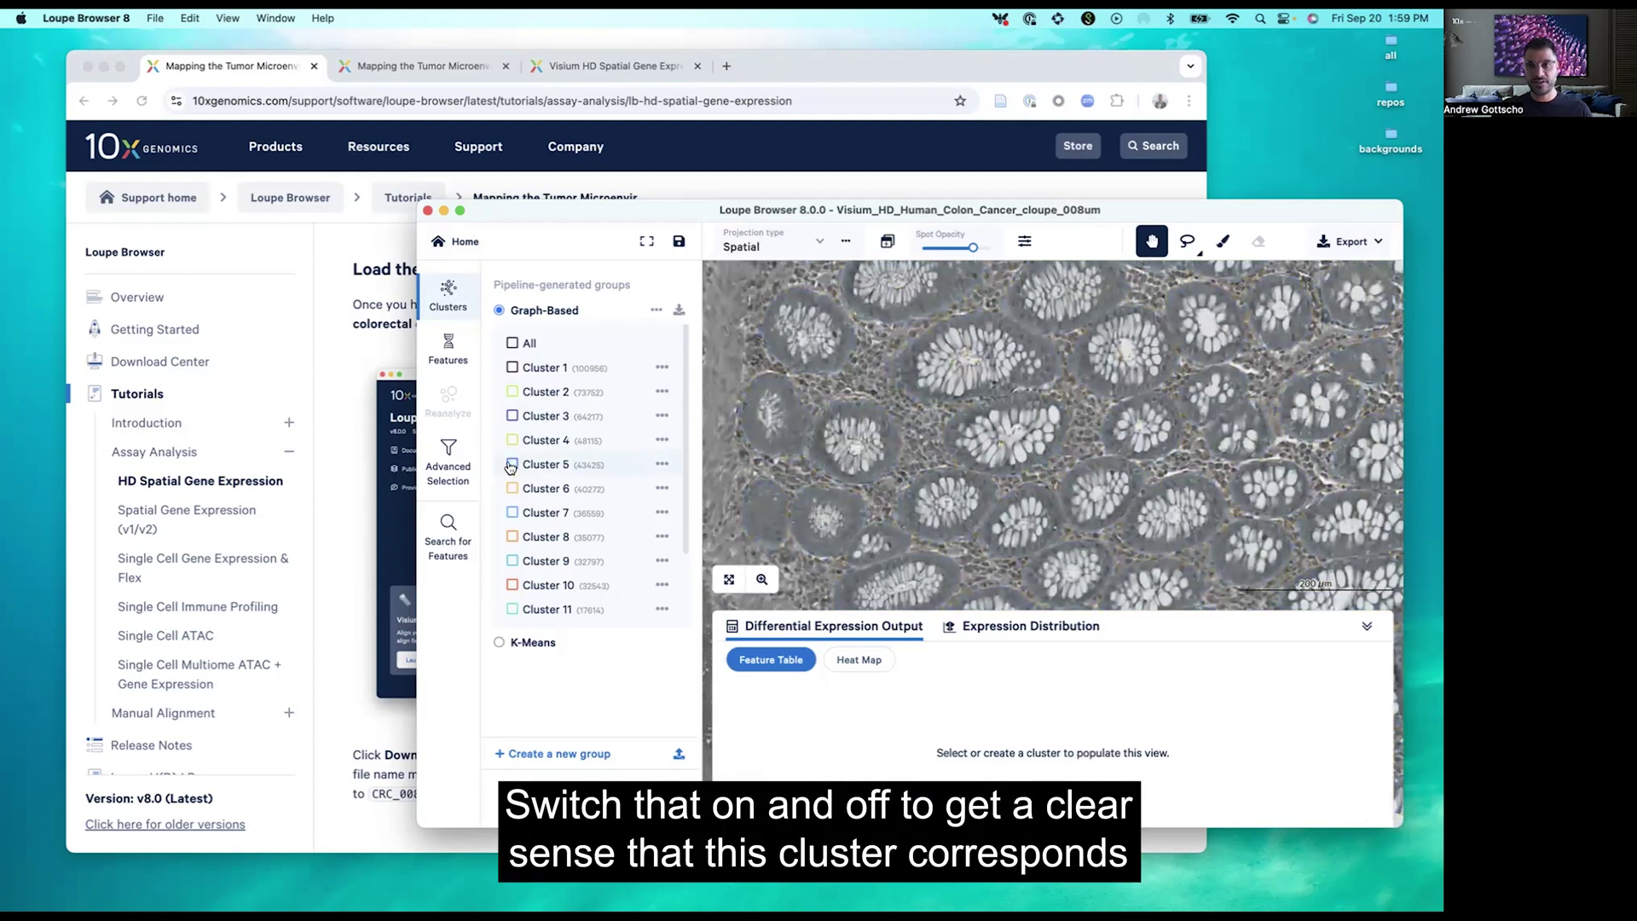
left_click(512, 465)
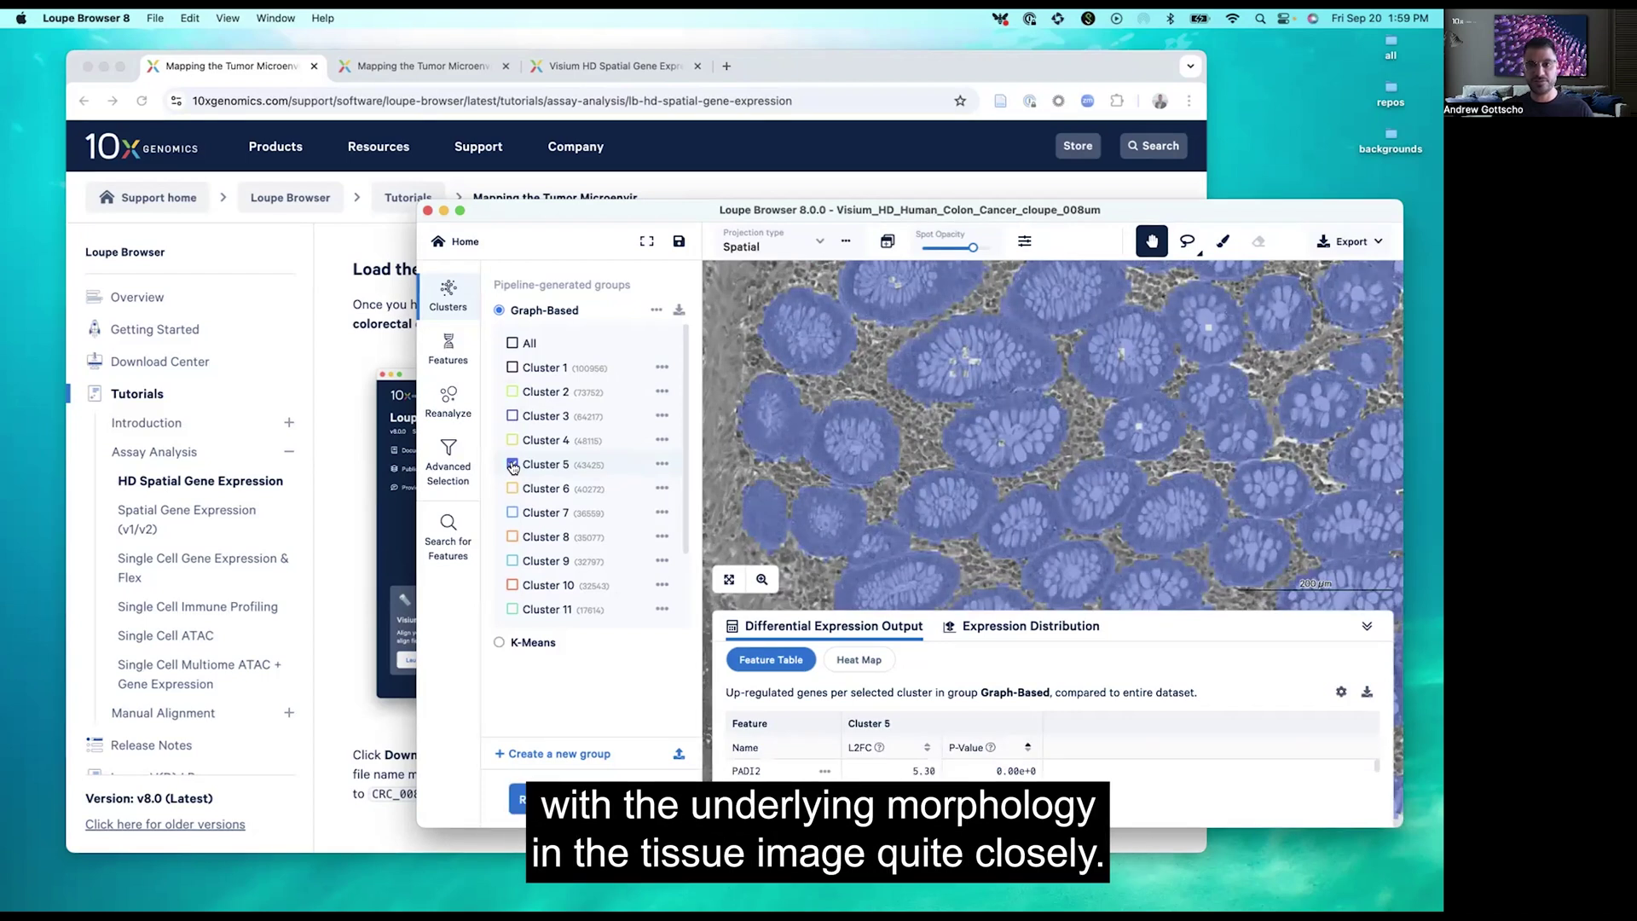
left_click(512, 464)
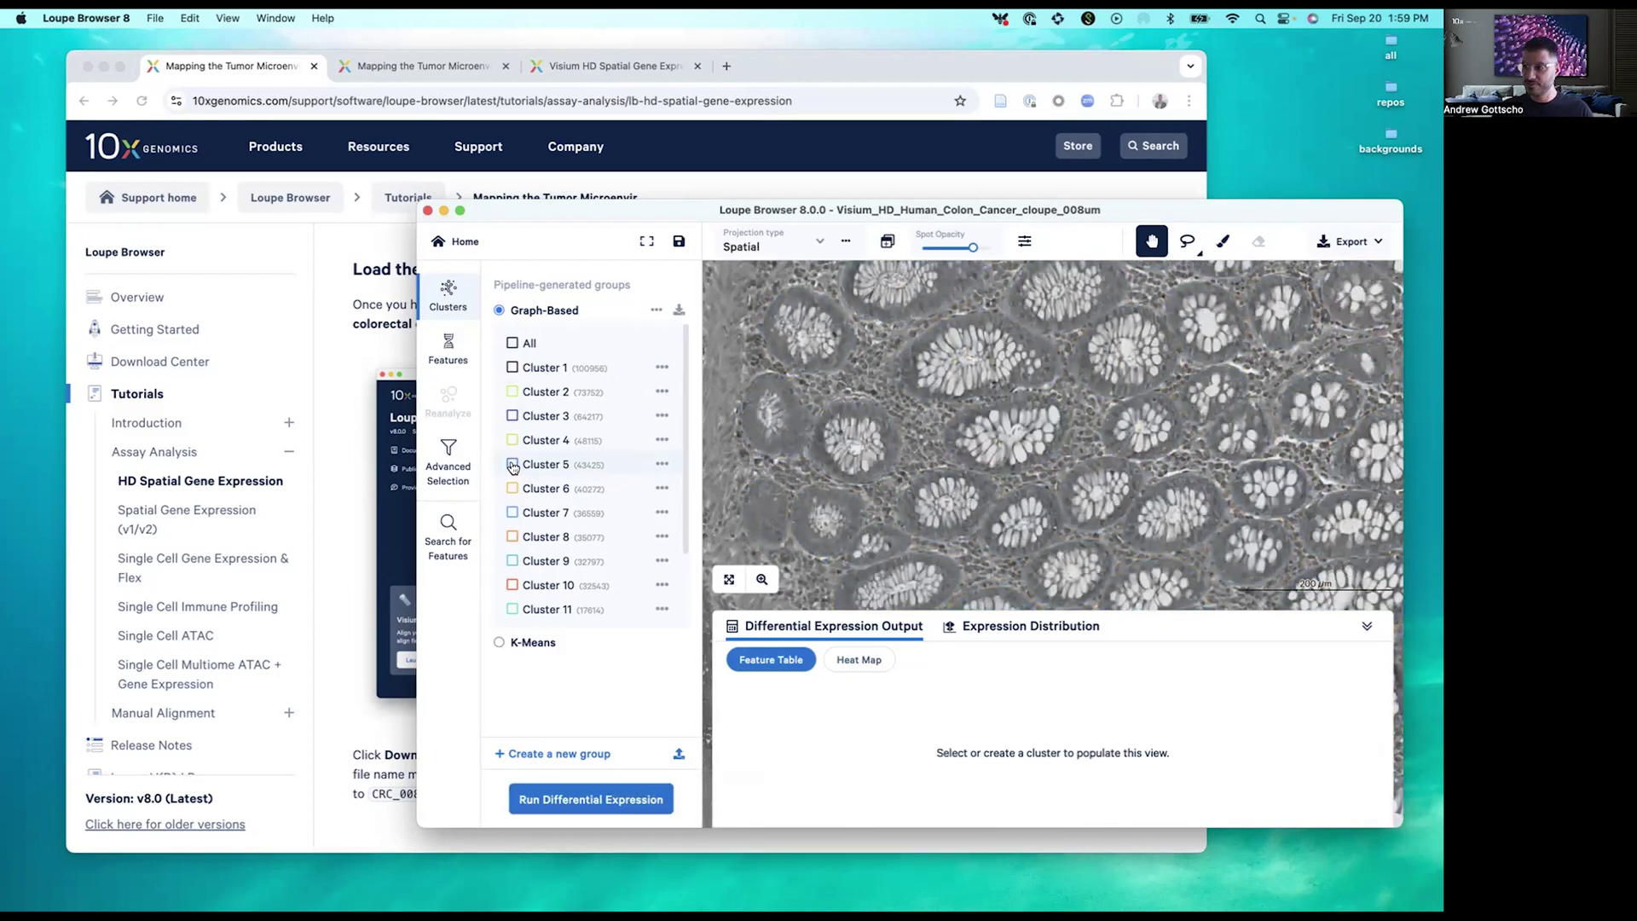
left_click(513, 465)
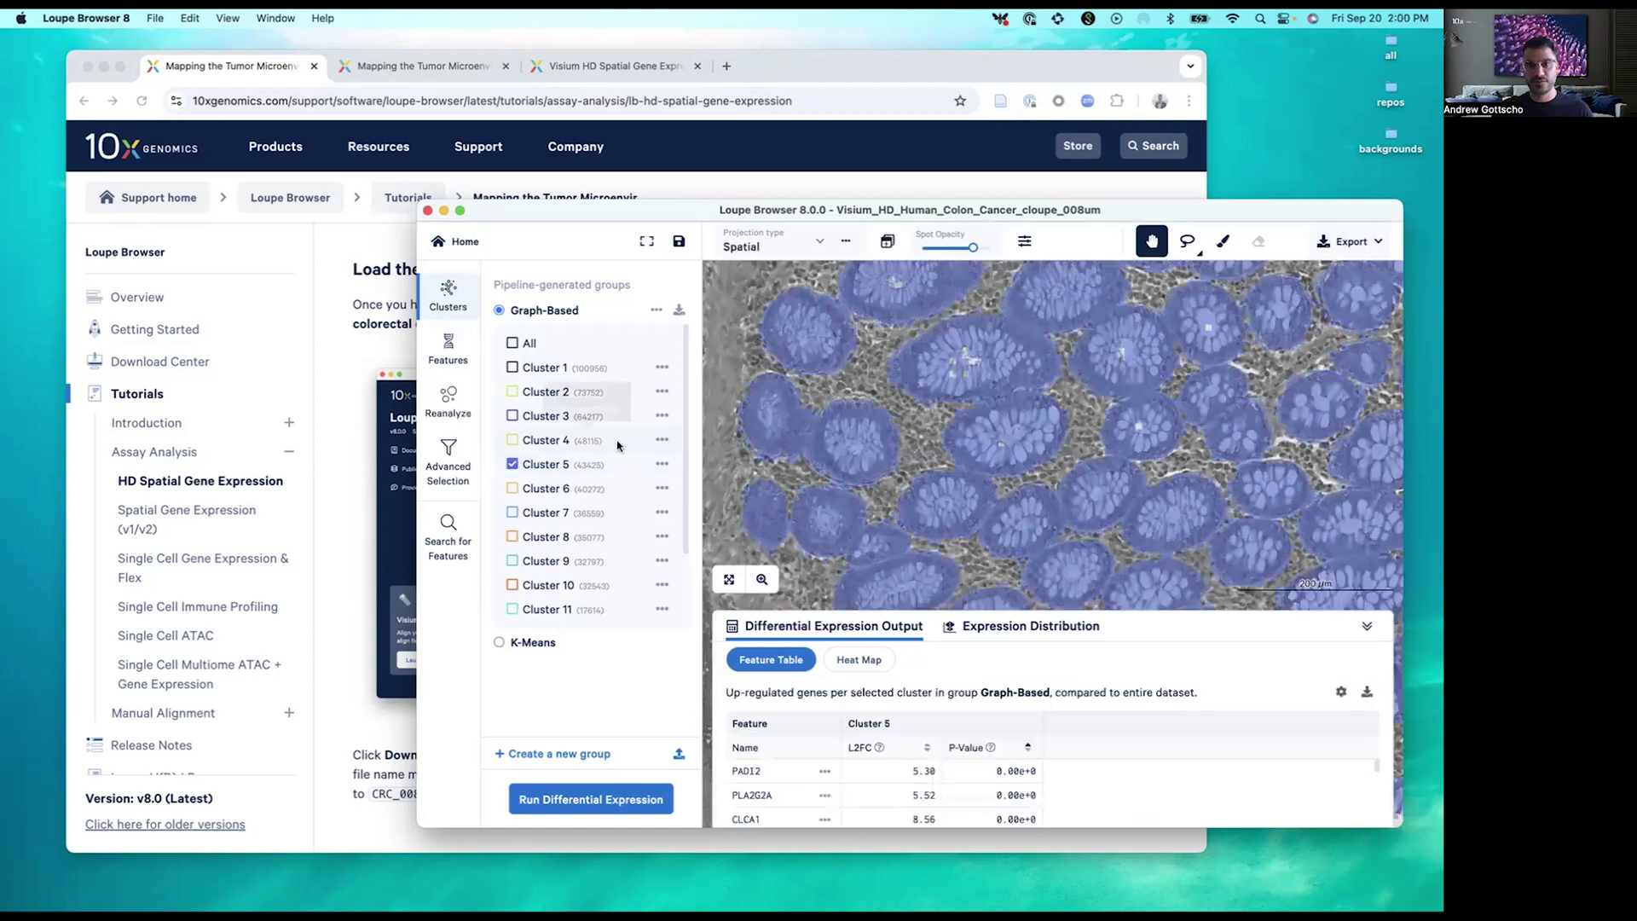
Lower the spot opacity and set the tissue image's saturation back to 0.
scroll(853, 478, "down", 3)
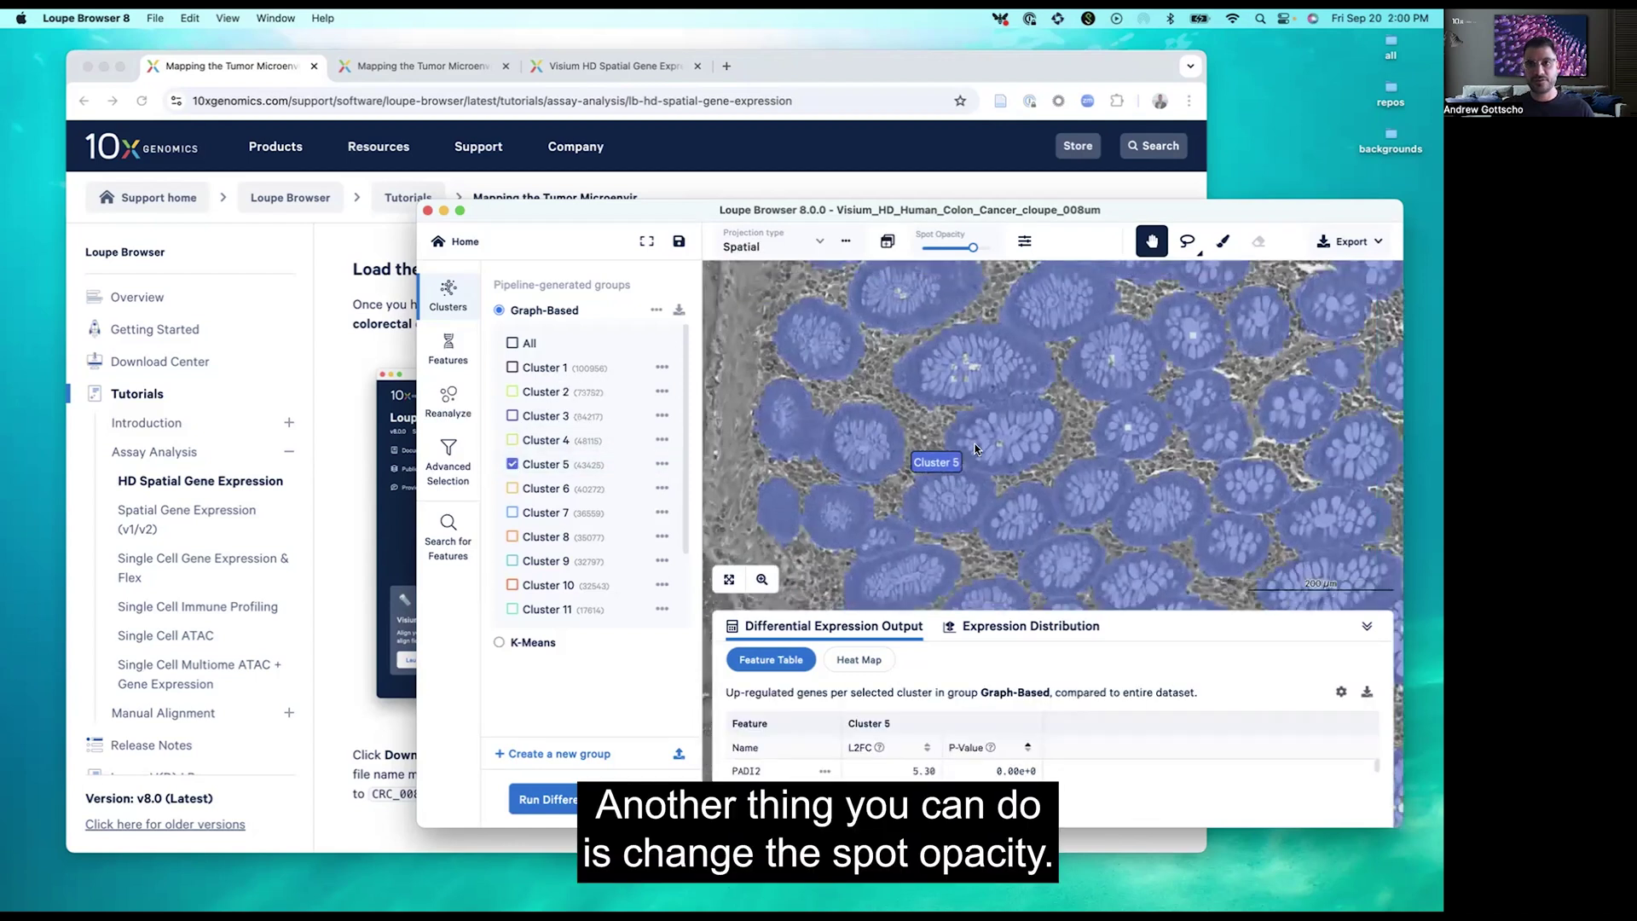
left_click_drag(973, 248, 949, 248)
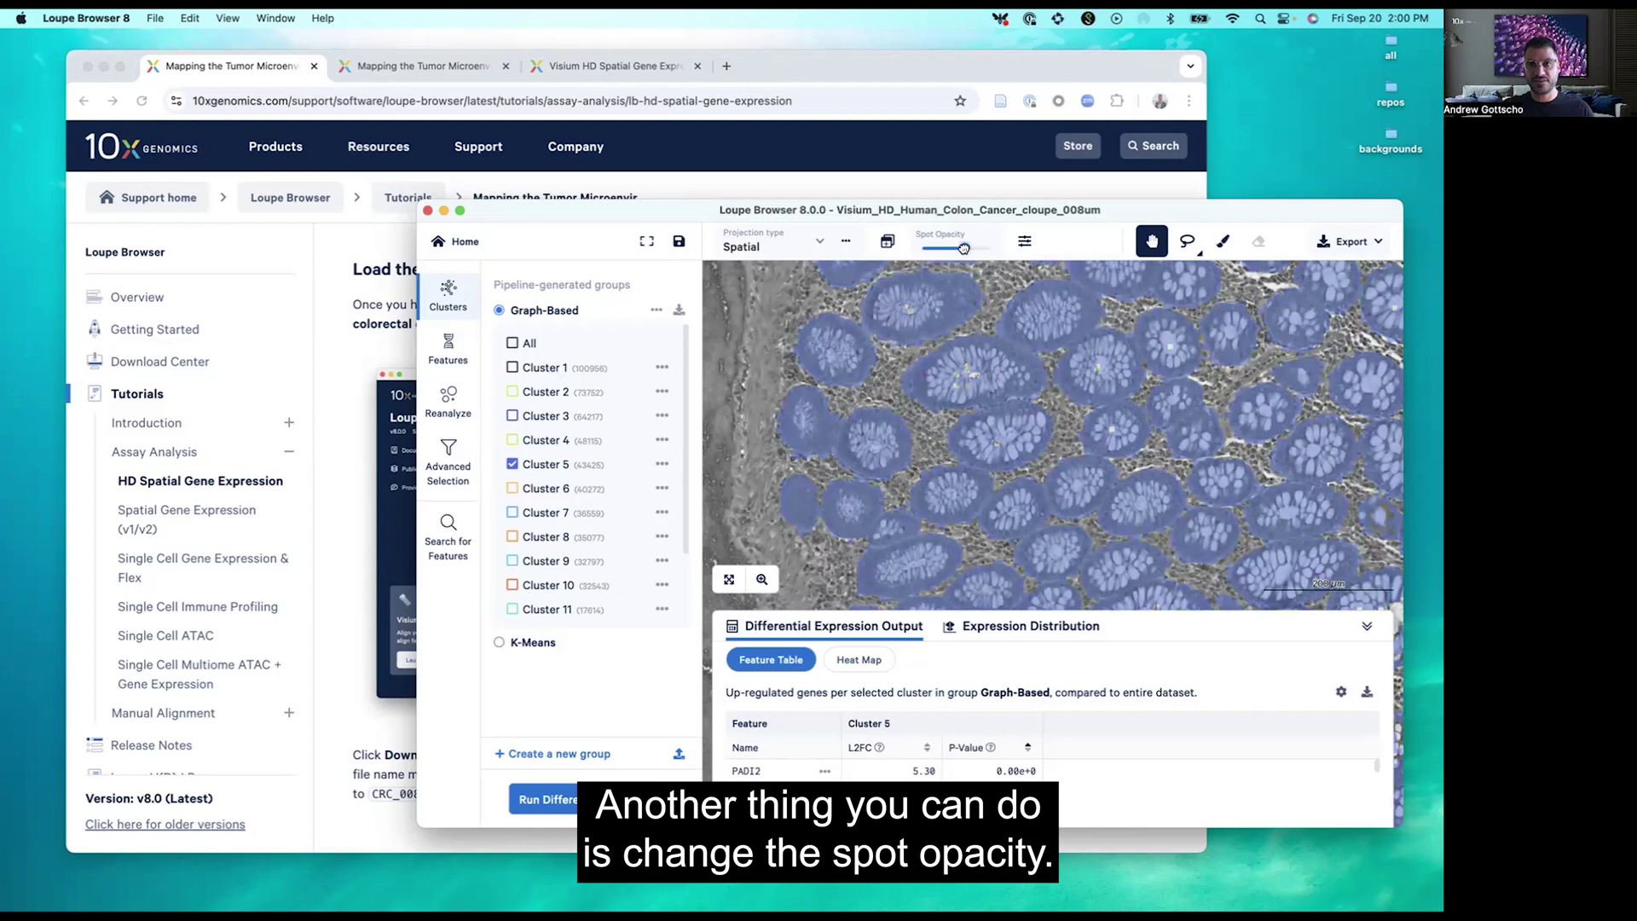
left_click(1023, 242)
left_click_drag(937, 434, 1026, 435)
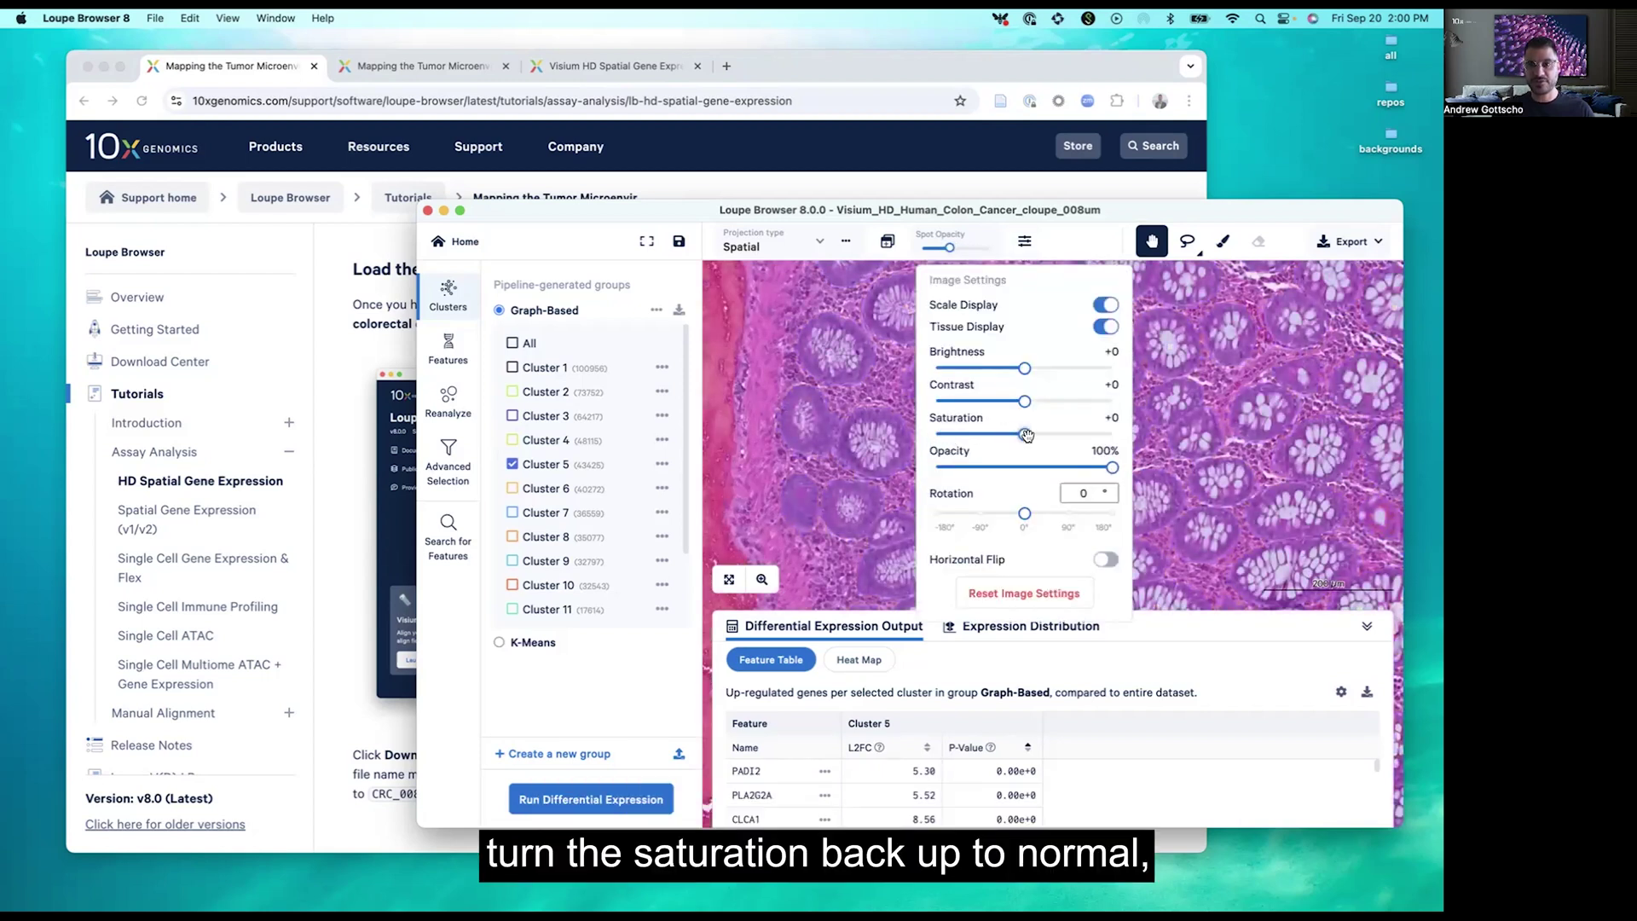
left_click(948, 247)
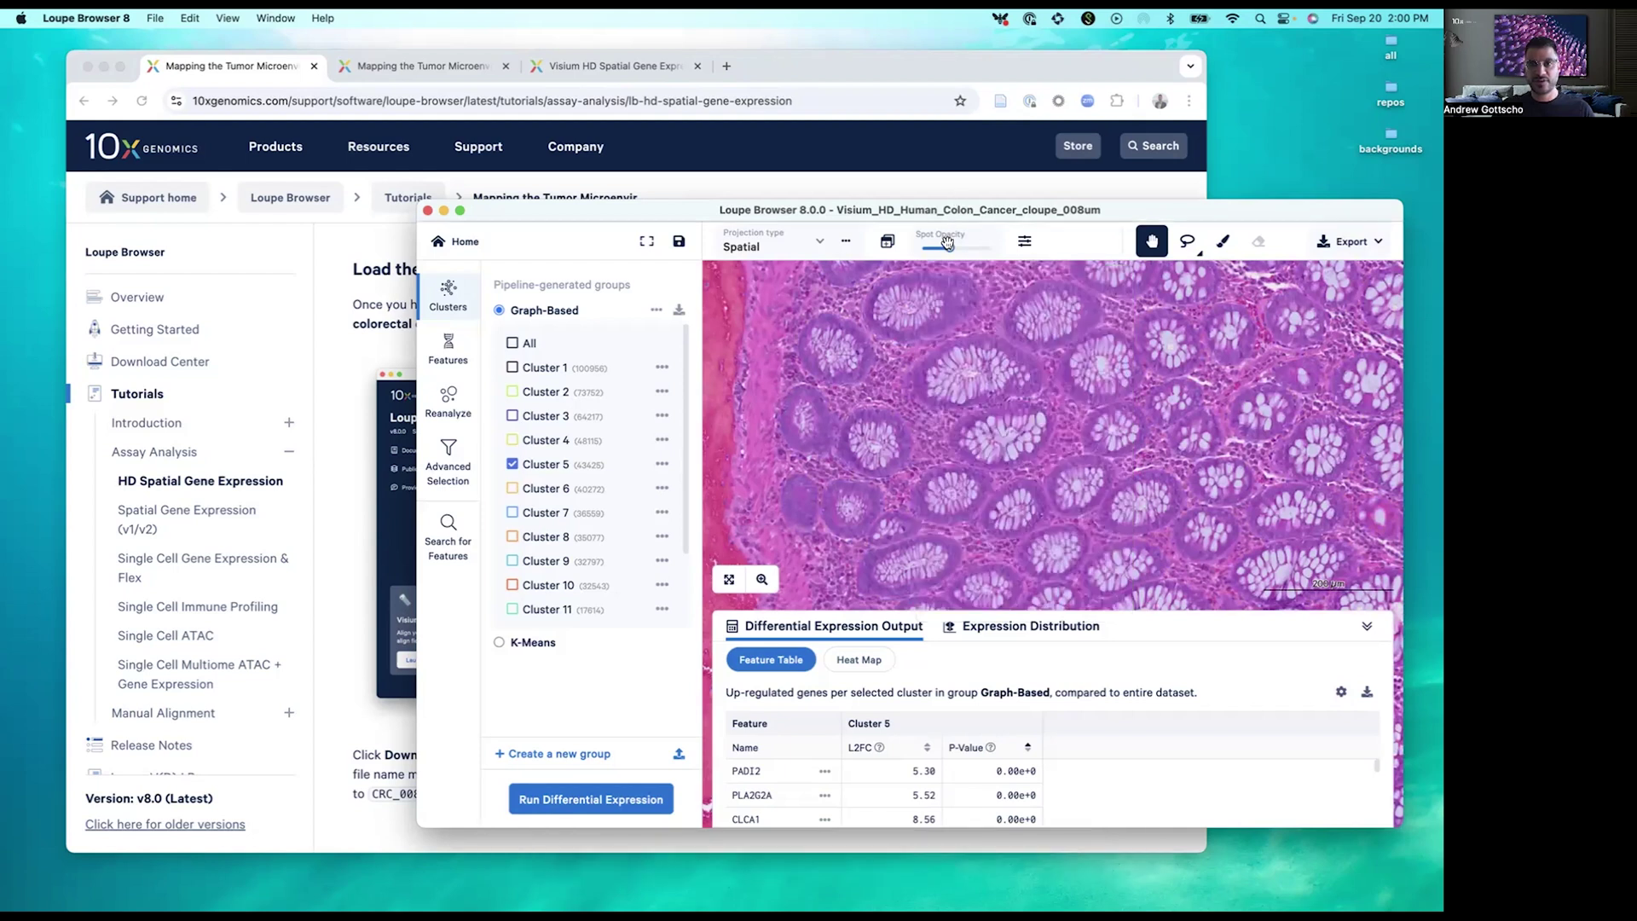
Raise the spot opacity and add the gene FCGBP to the feature list to display its expression over the tissue.
mouse_move(949, 247)
left_mouse_down()
mouse_move(996, 250)
mouse_move(948, 249)
mouse_move(989, 249)
mouse_move(974, 255)
left_mouse_up()
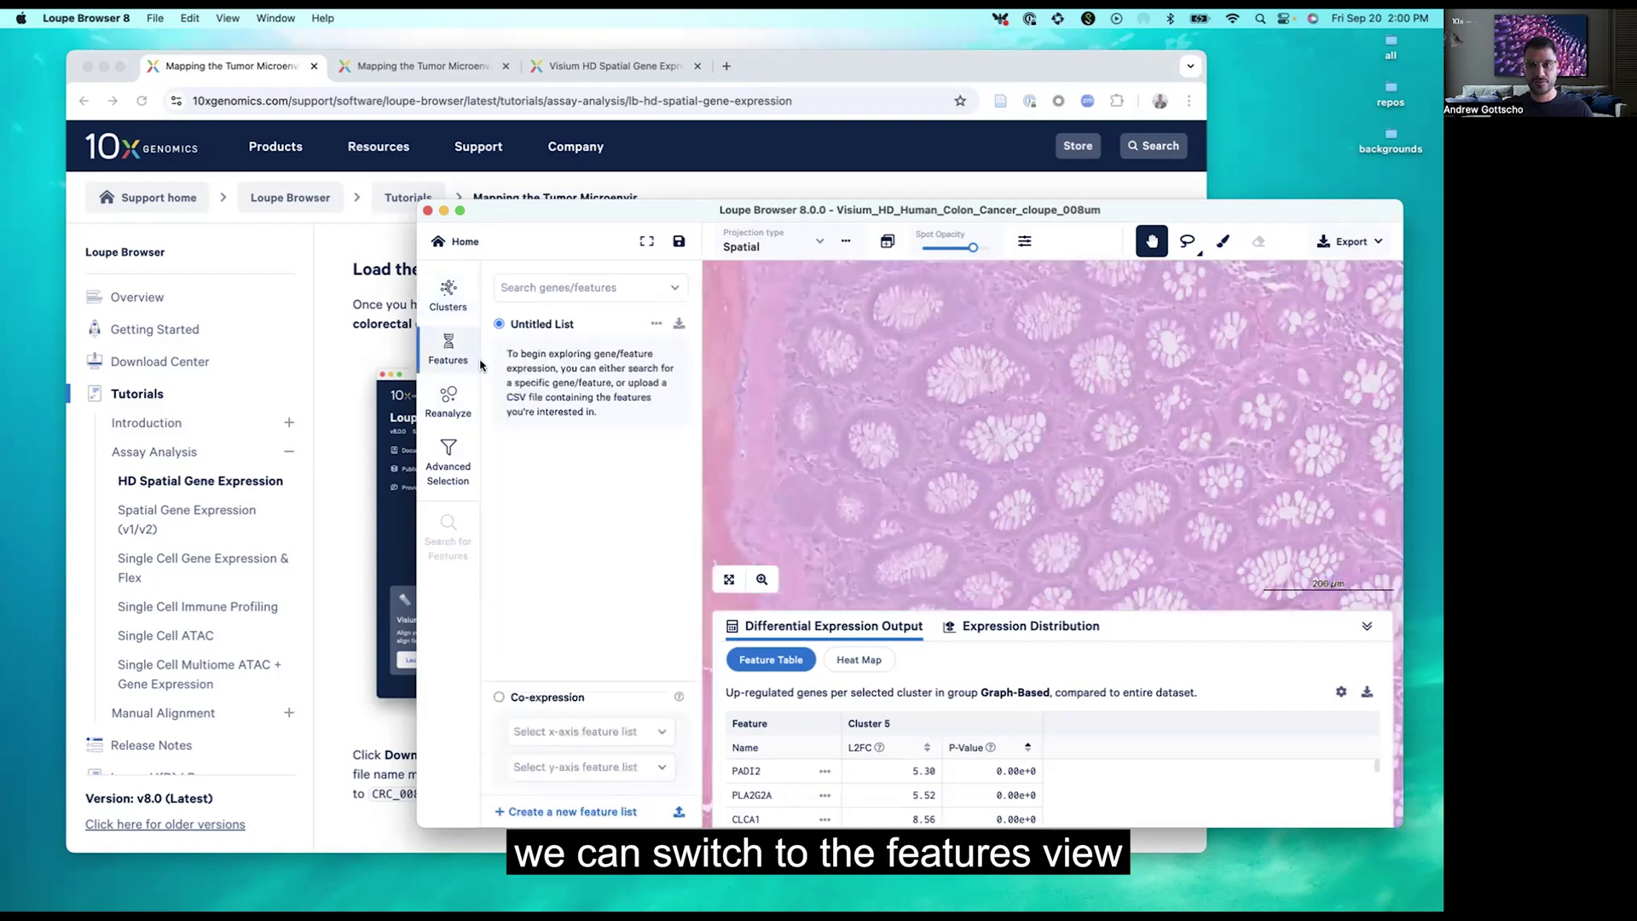
left_click(601, 288)
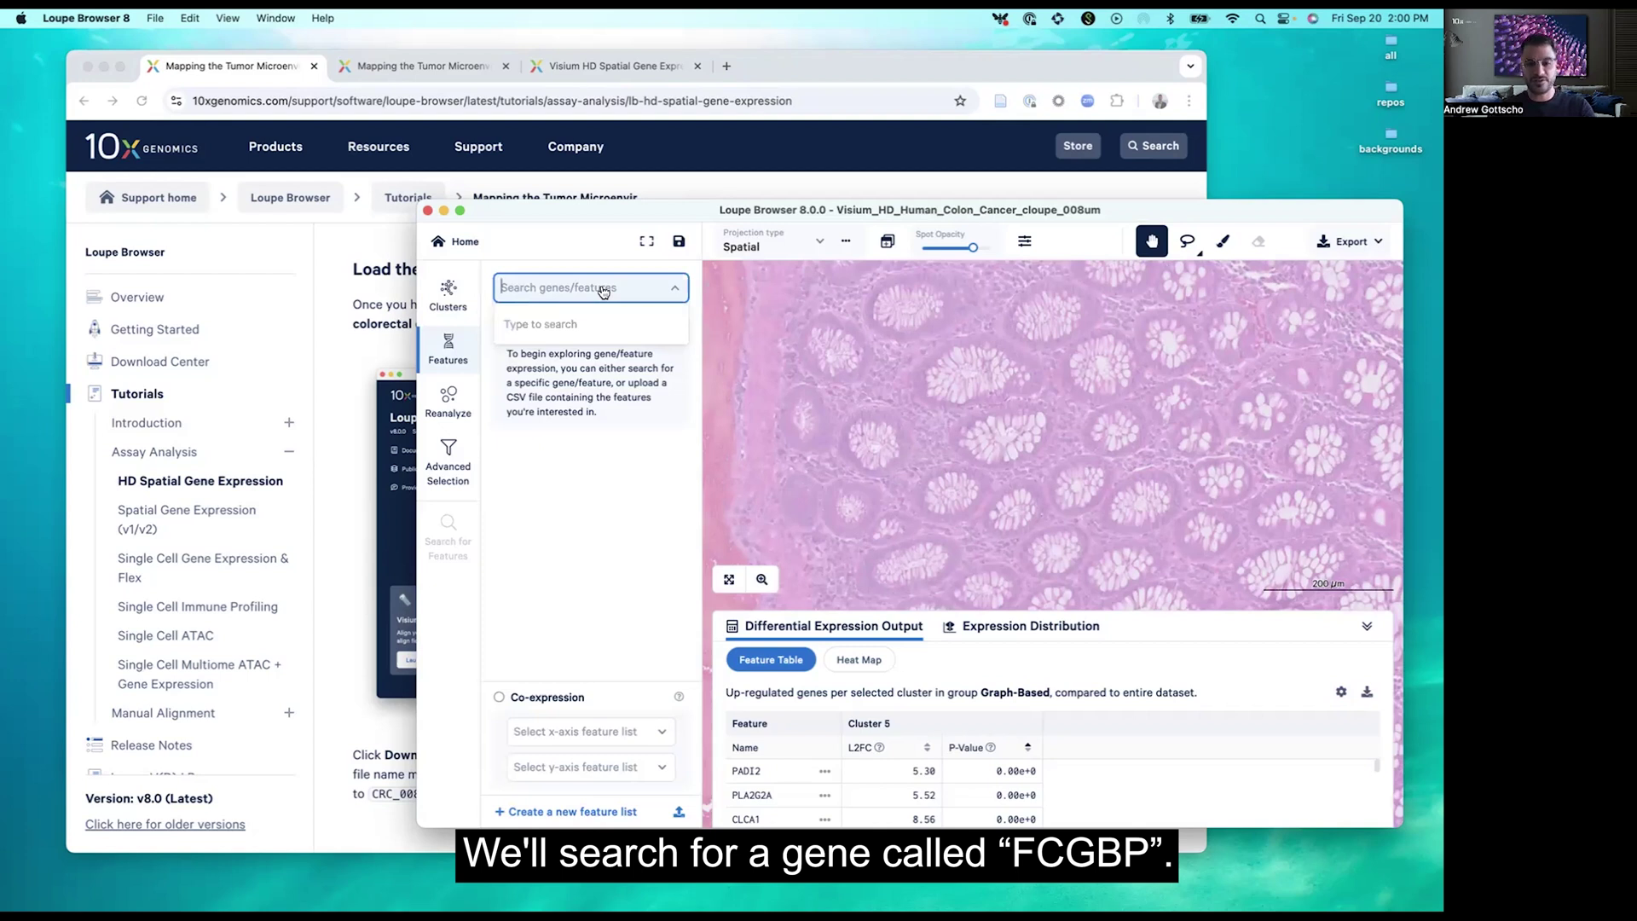
type("Fcgbp")
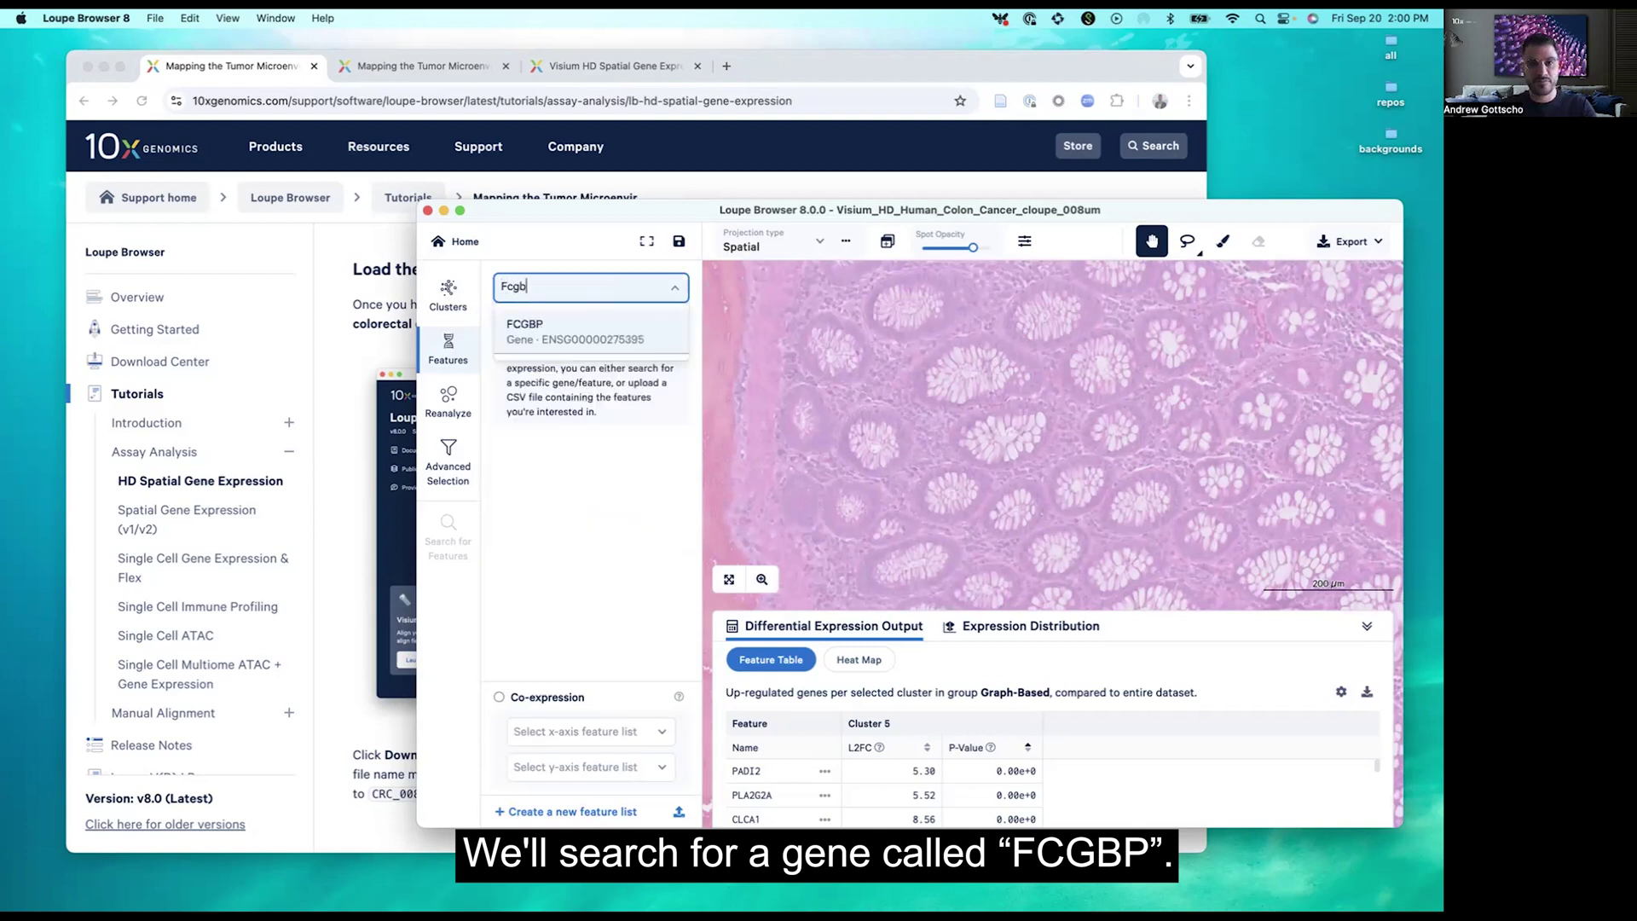
left_click(566, 345)
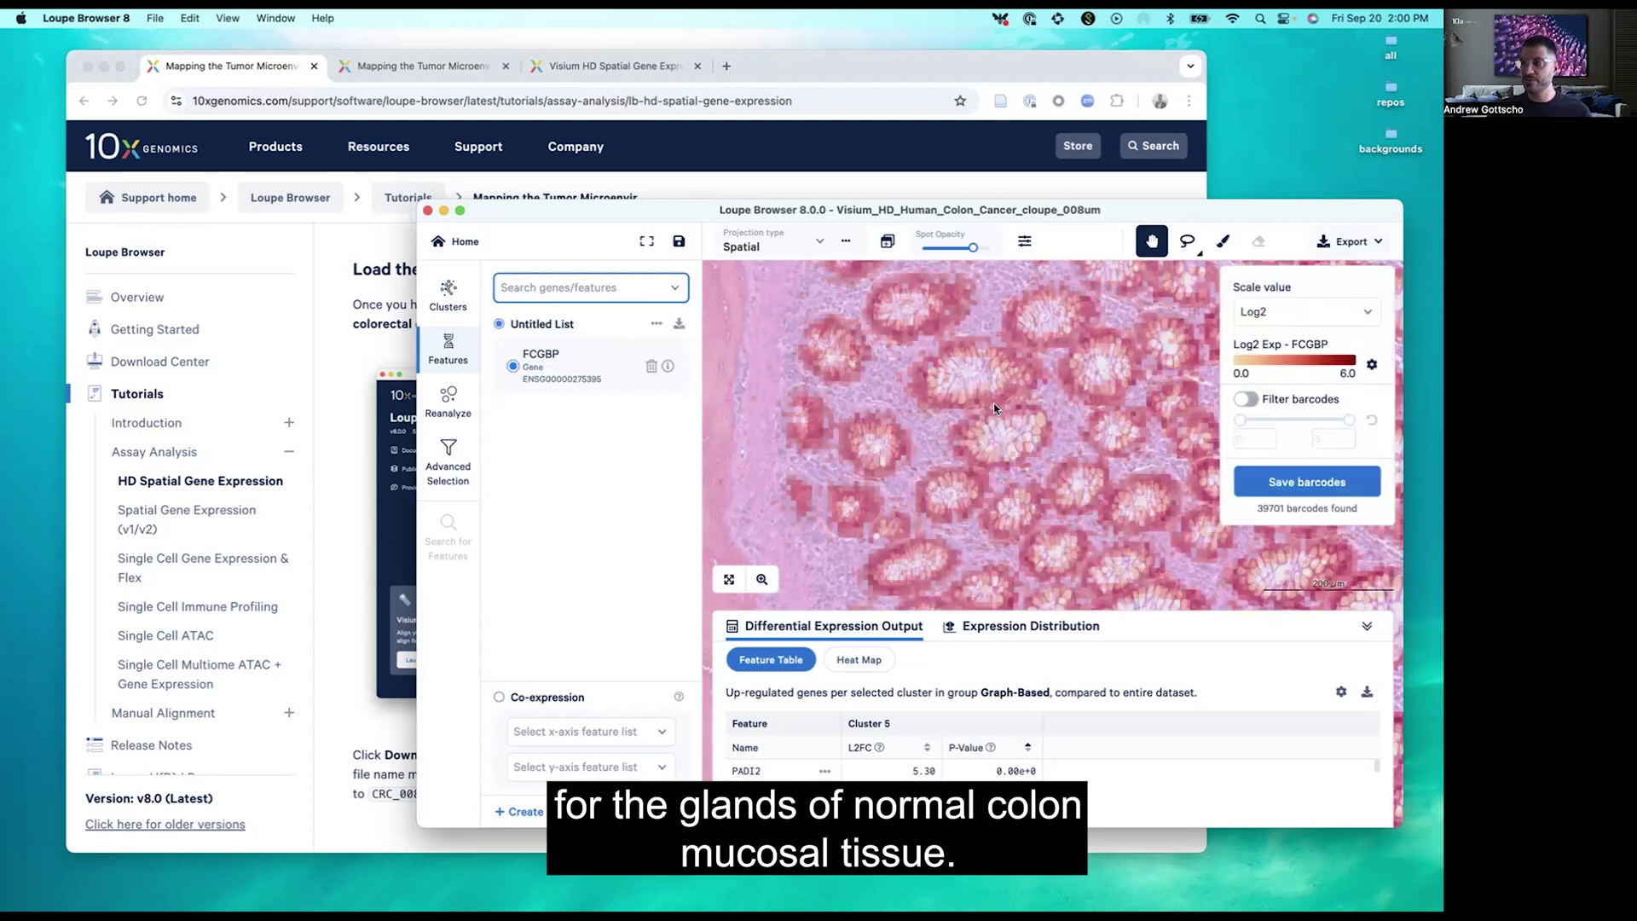
left_click_drag(1009, 410, 891, 418)
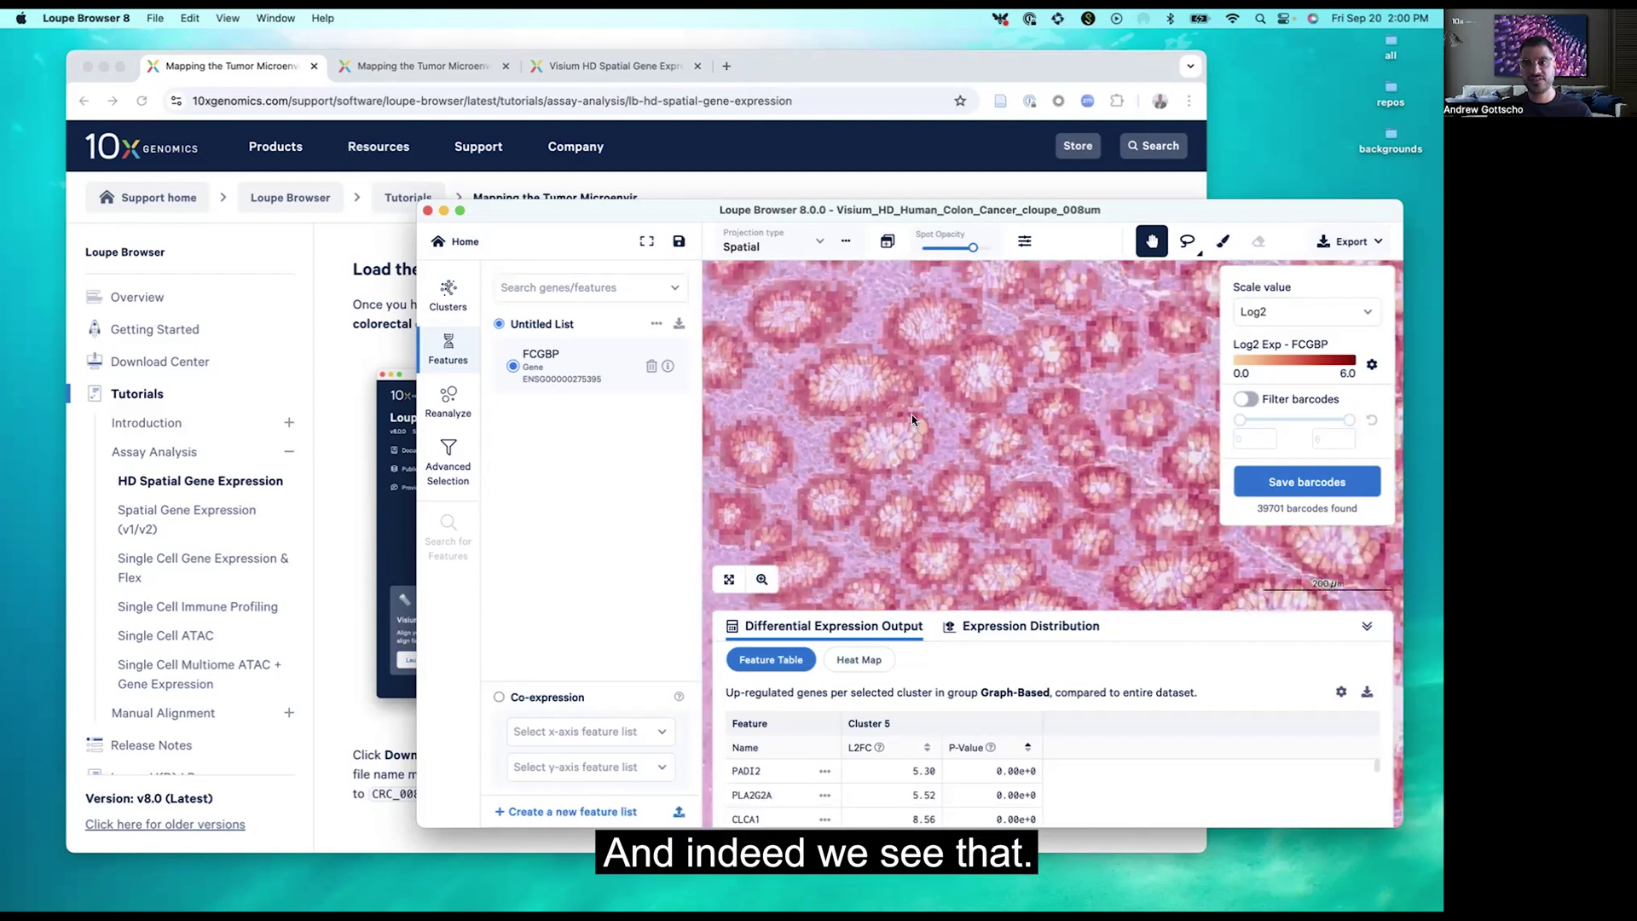
scroll(912, 417, "up", 5)
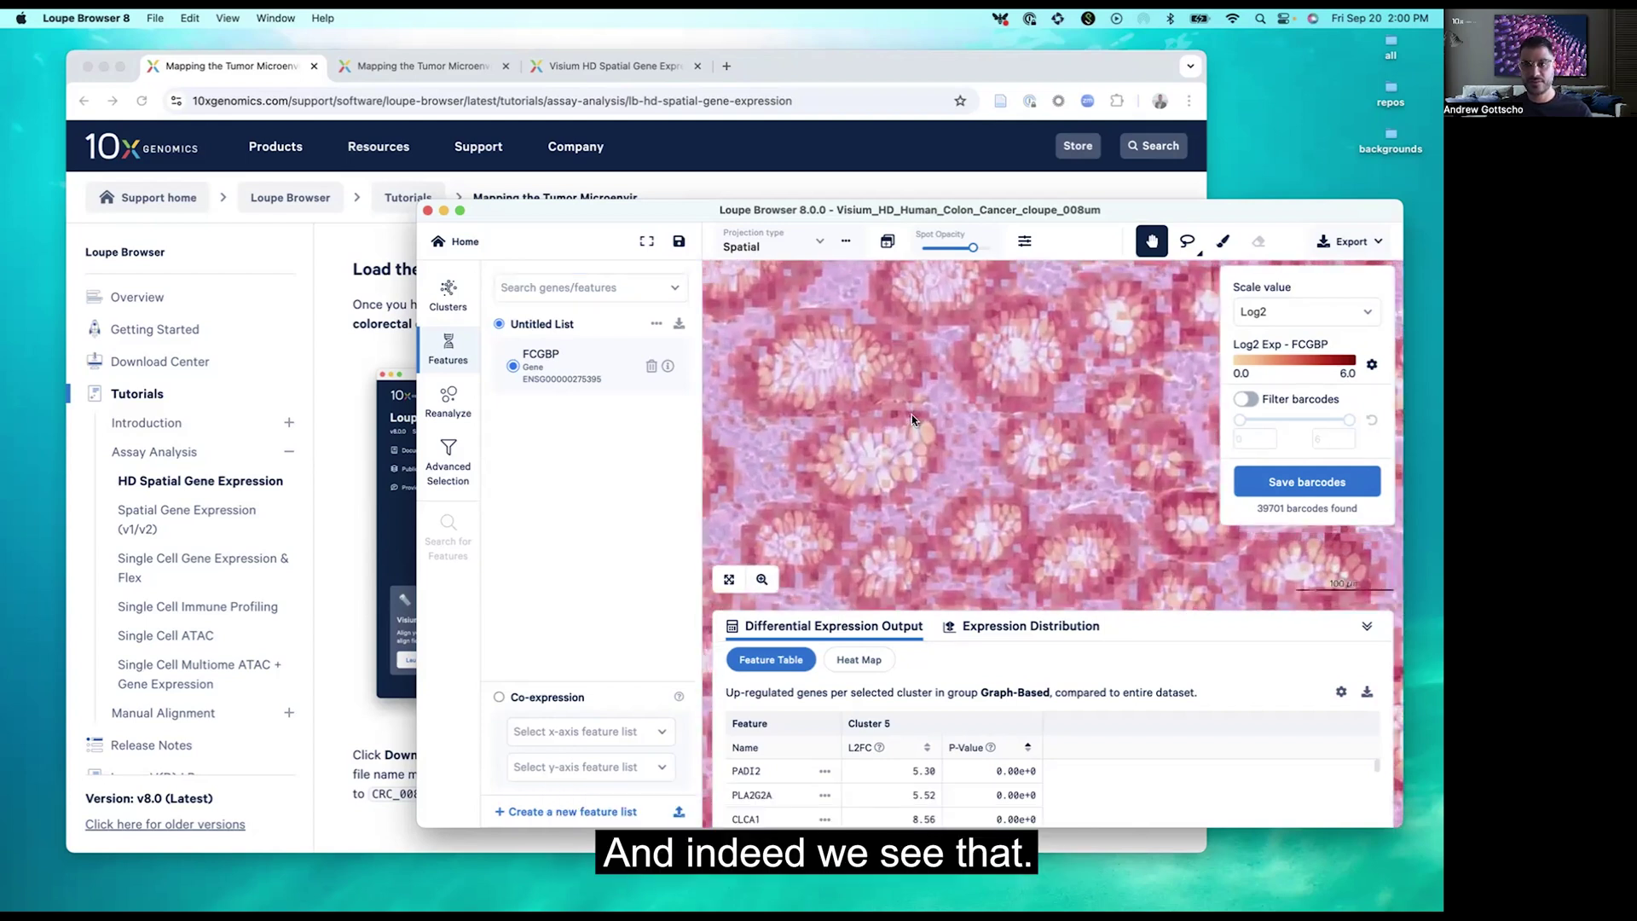
Set the scale value of the FCGBP expression to Linear and look closely at the bins around a single gland.
left_click(1276, 321)
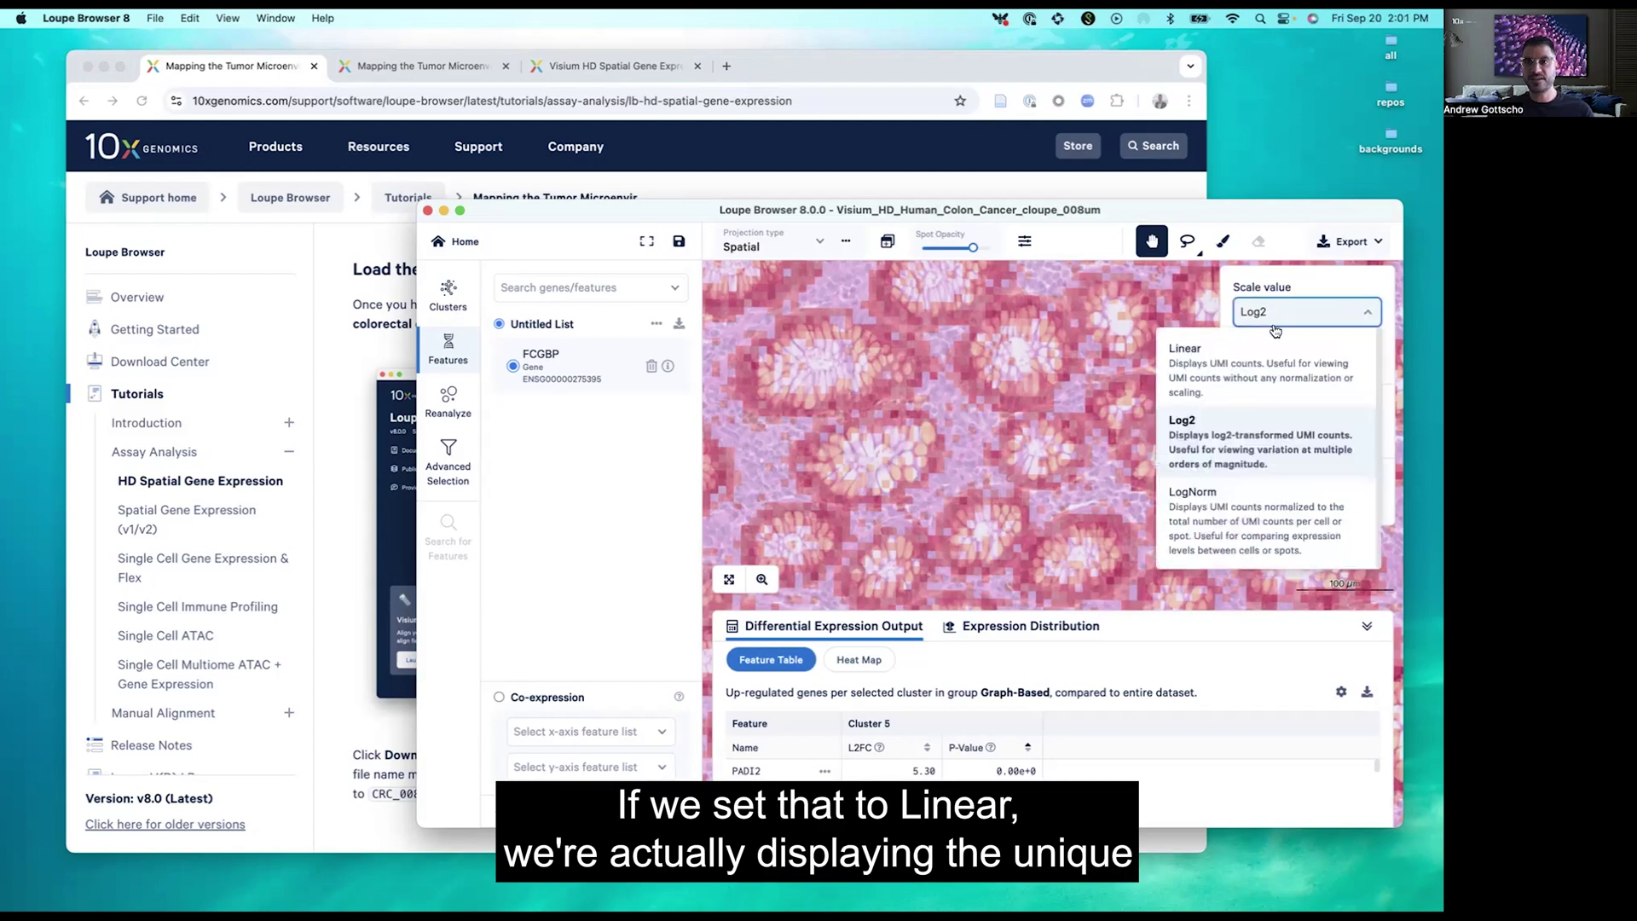
left_click(1261, 382)
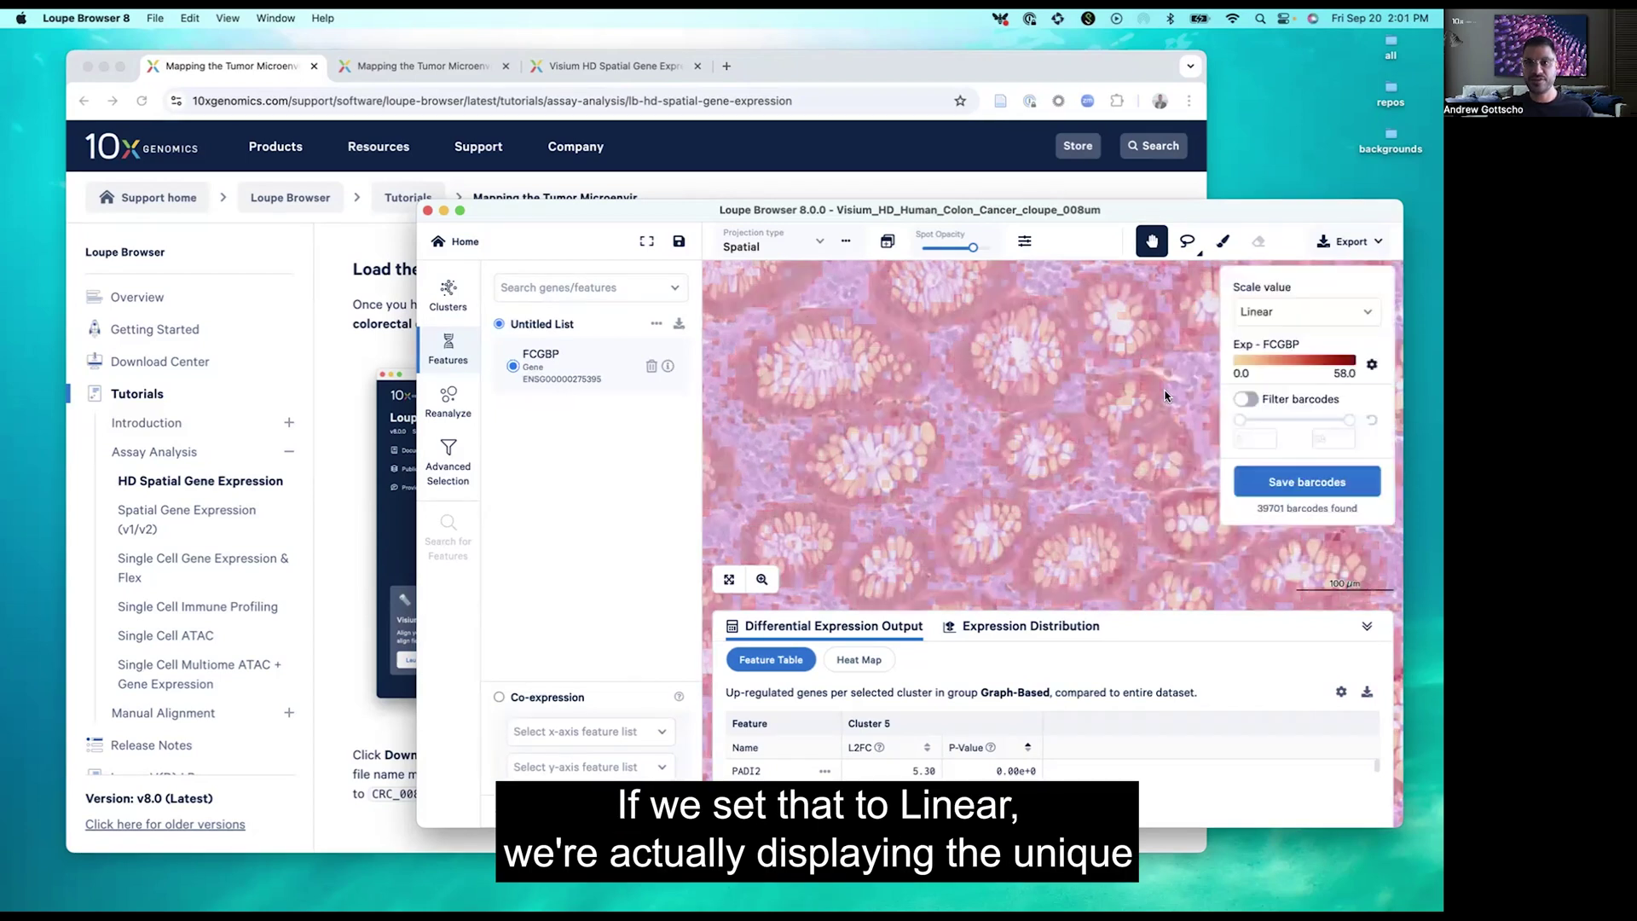
scroll(1006, 448, "up", 1)
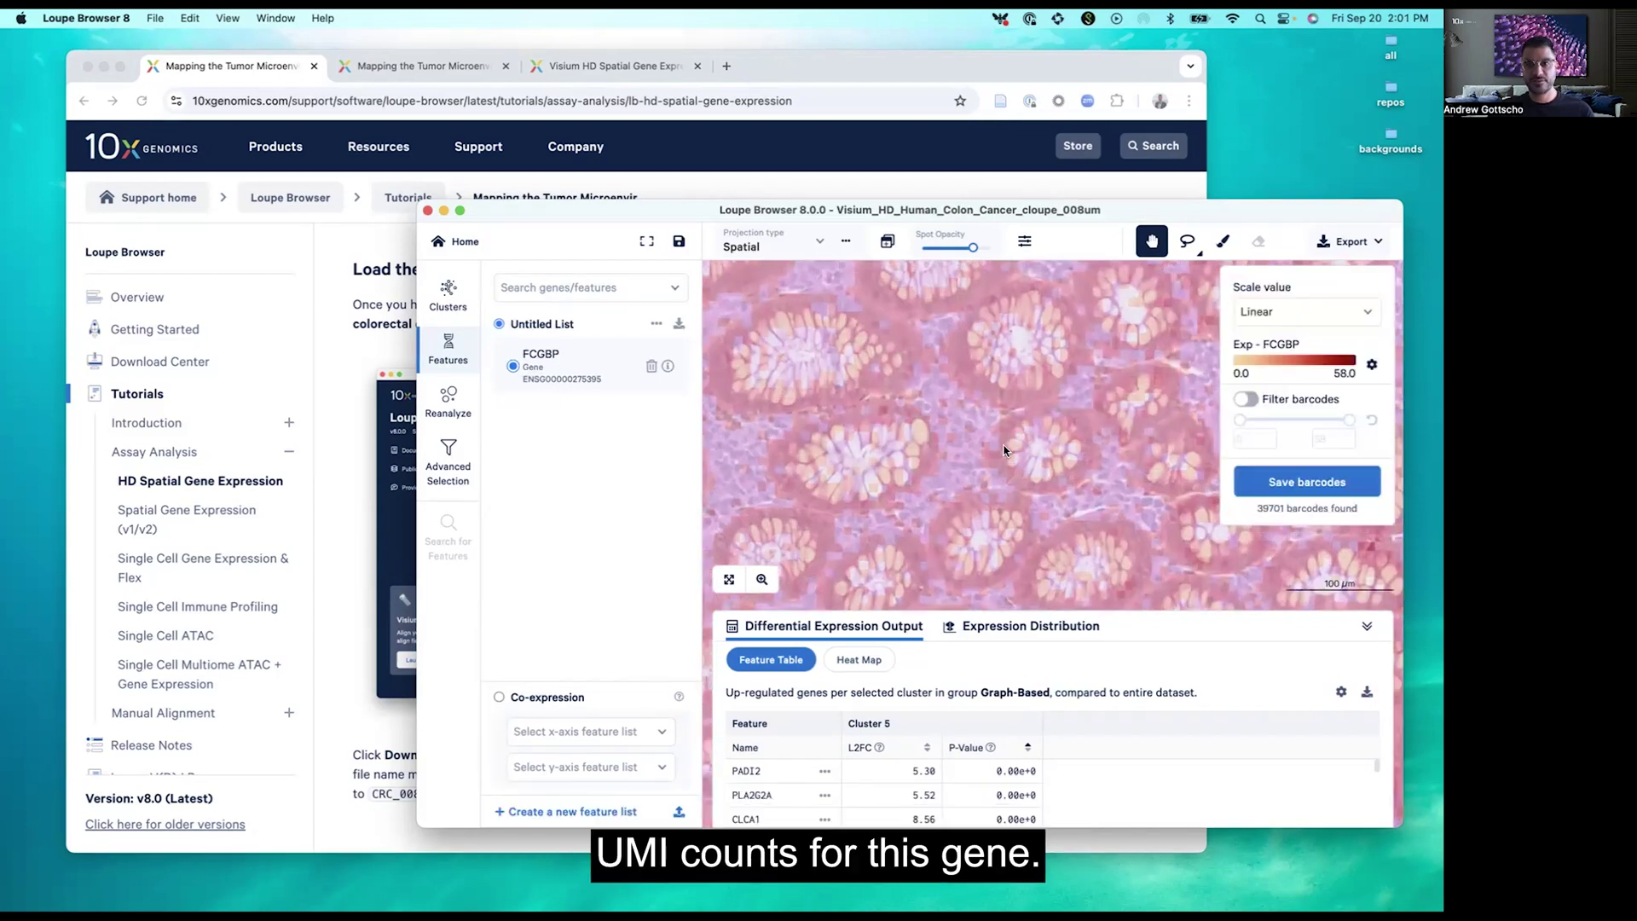
scroll(1004, 450, "up", 1)
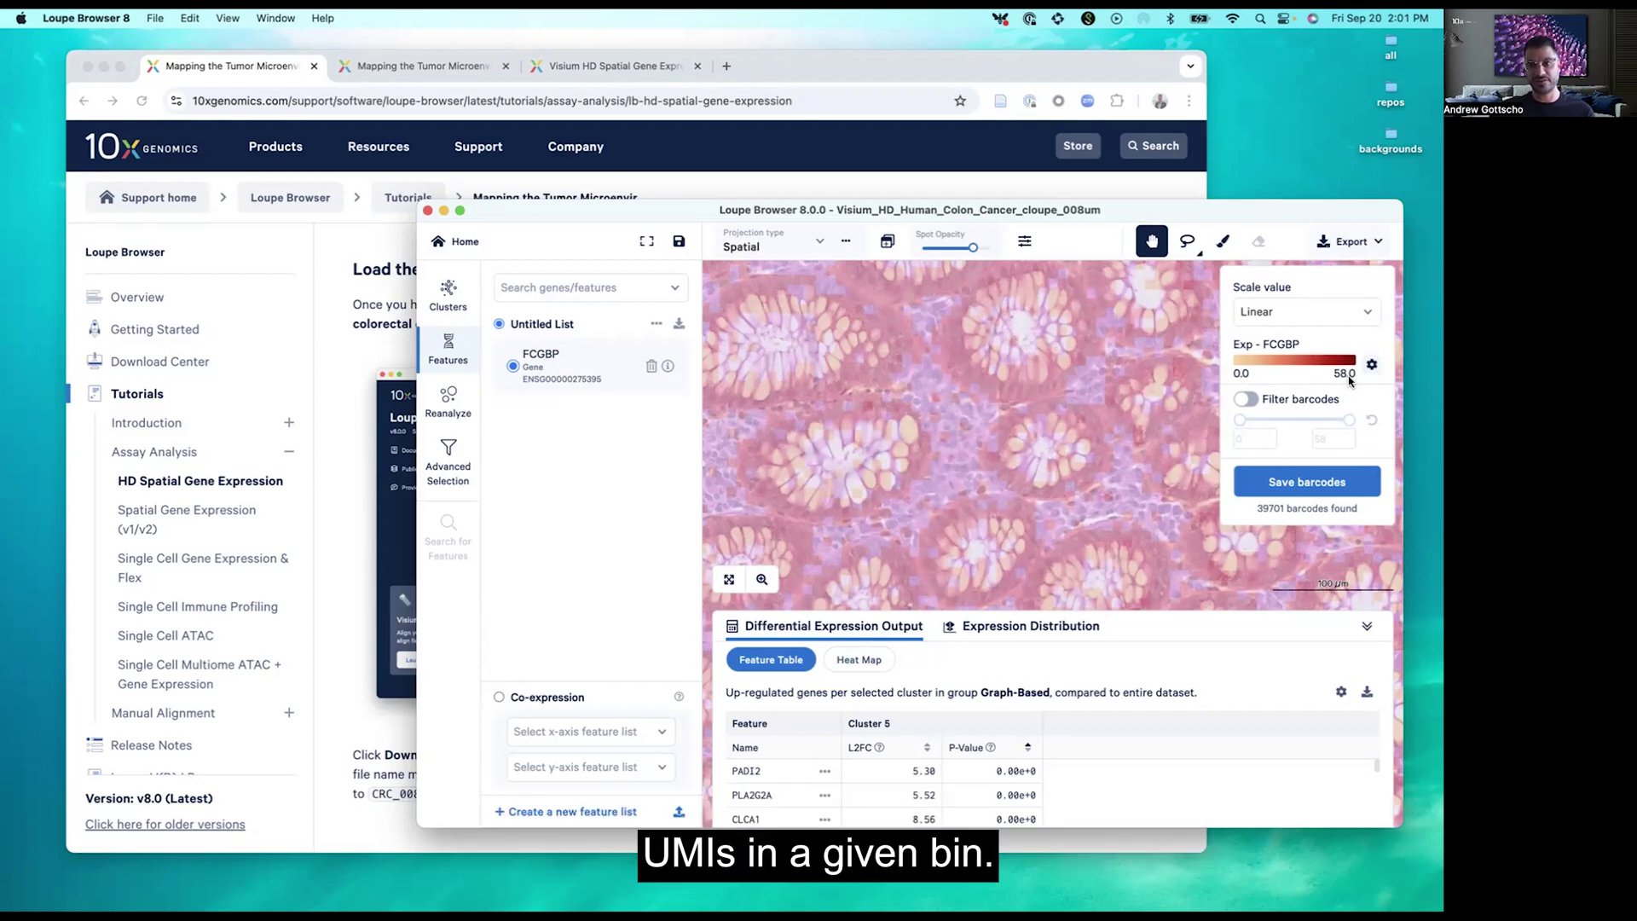
scroll(981, 294, "up", 3)
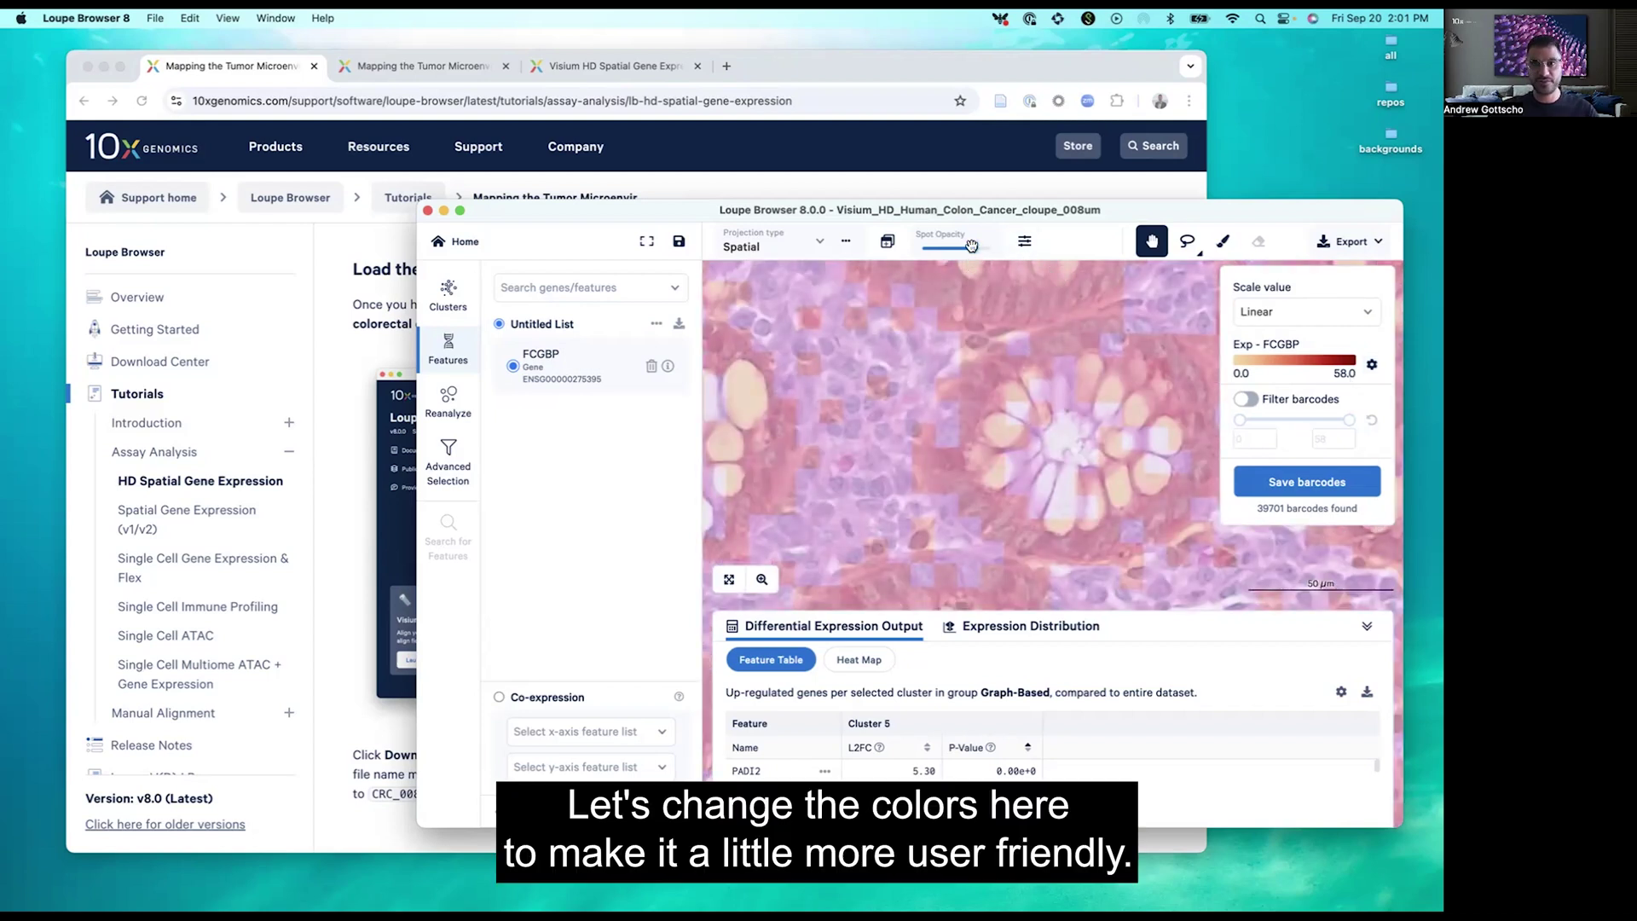
Raise the spot opacity slightly and reduce the tissue image's saturation to the minimum so it turns grey.
left_click_drag(970, 246, 979, 247)
left_click(1025, 246)
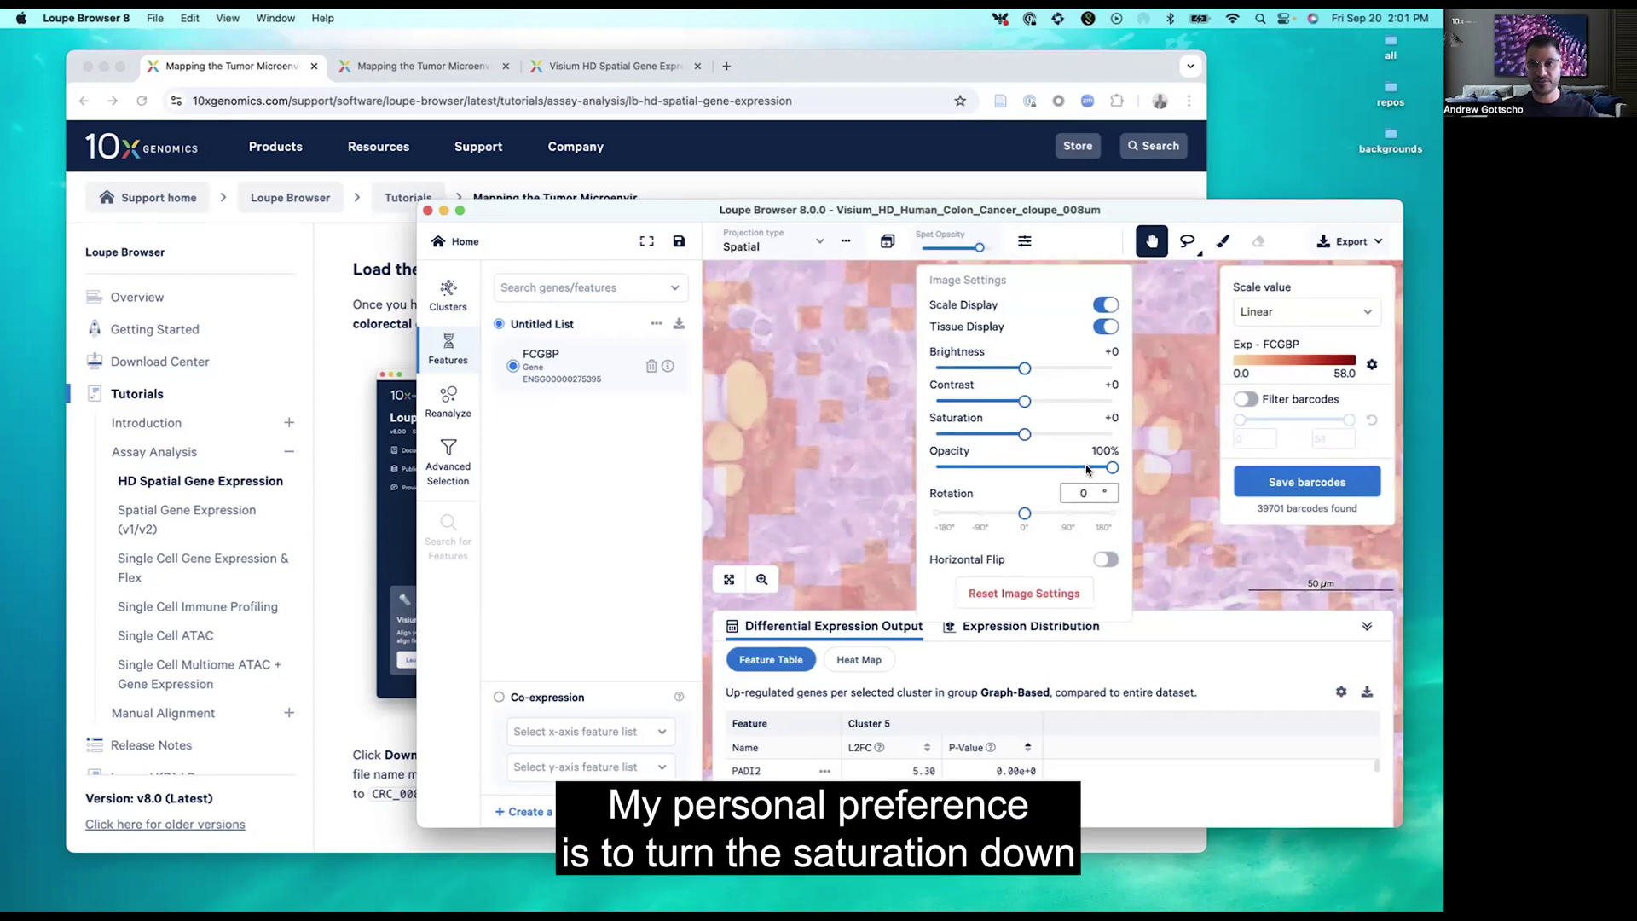
left_click_drag(1024, 434, 912, 427)
left_click(912, 427)
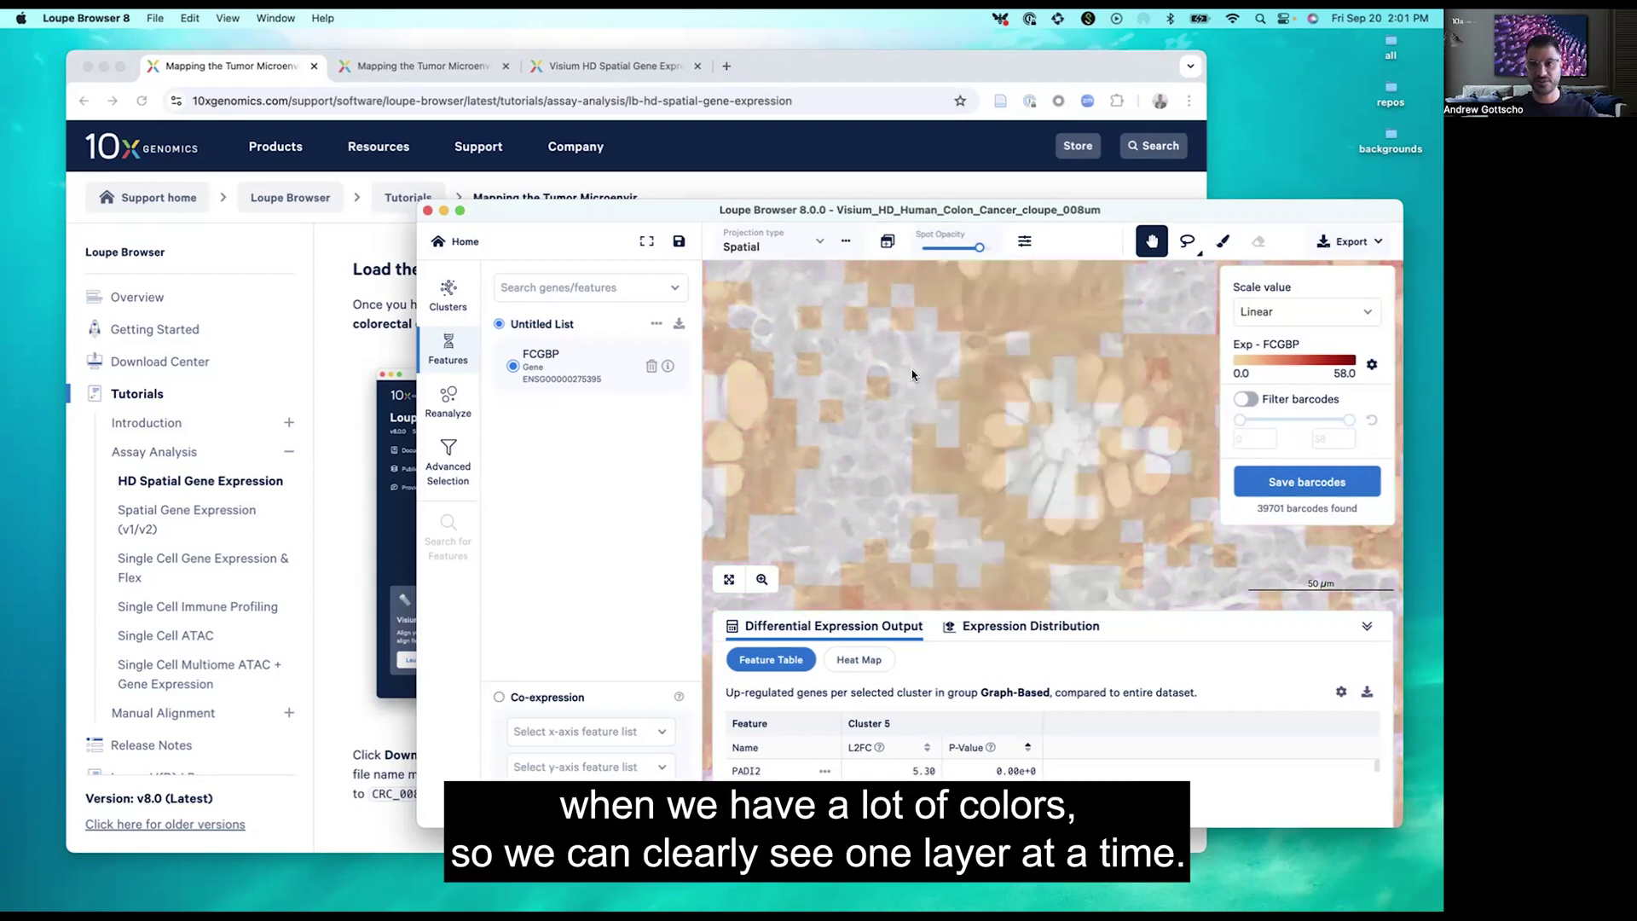
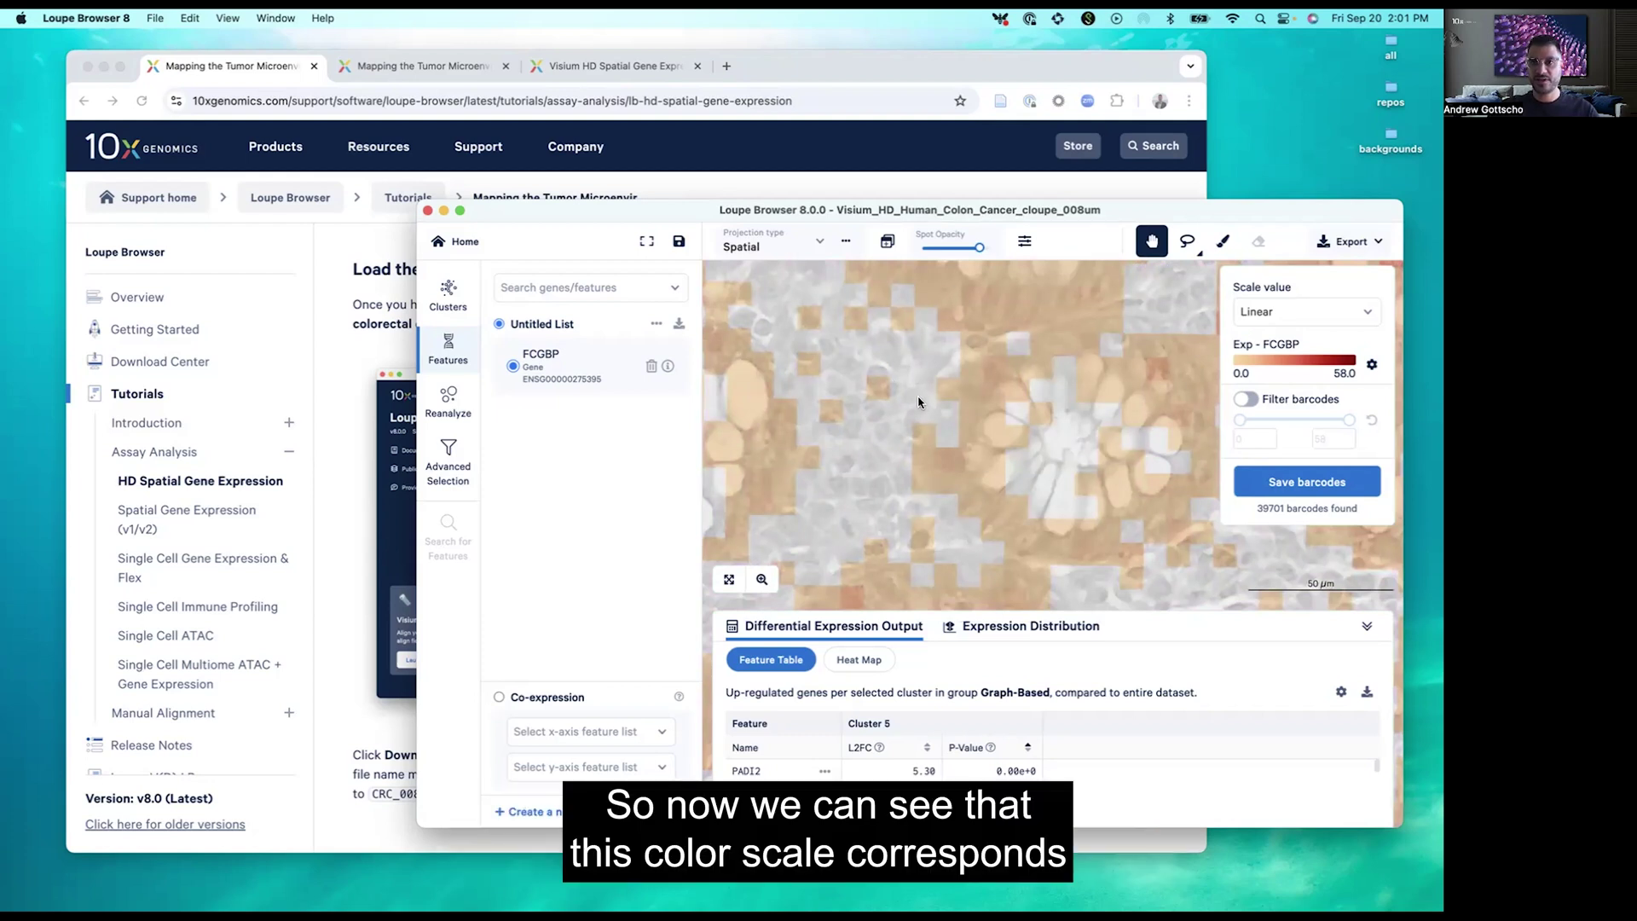
Change the FCGBP color scale to the light green to dark blue color scheme.
left_click(1341, 362)
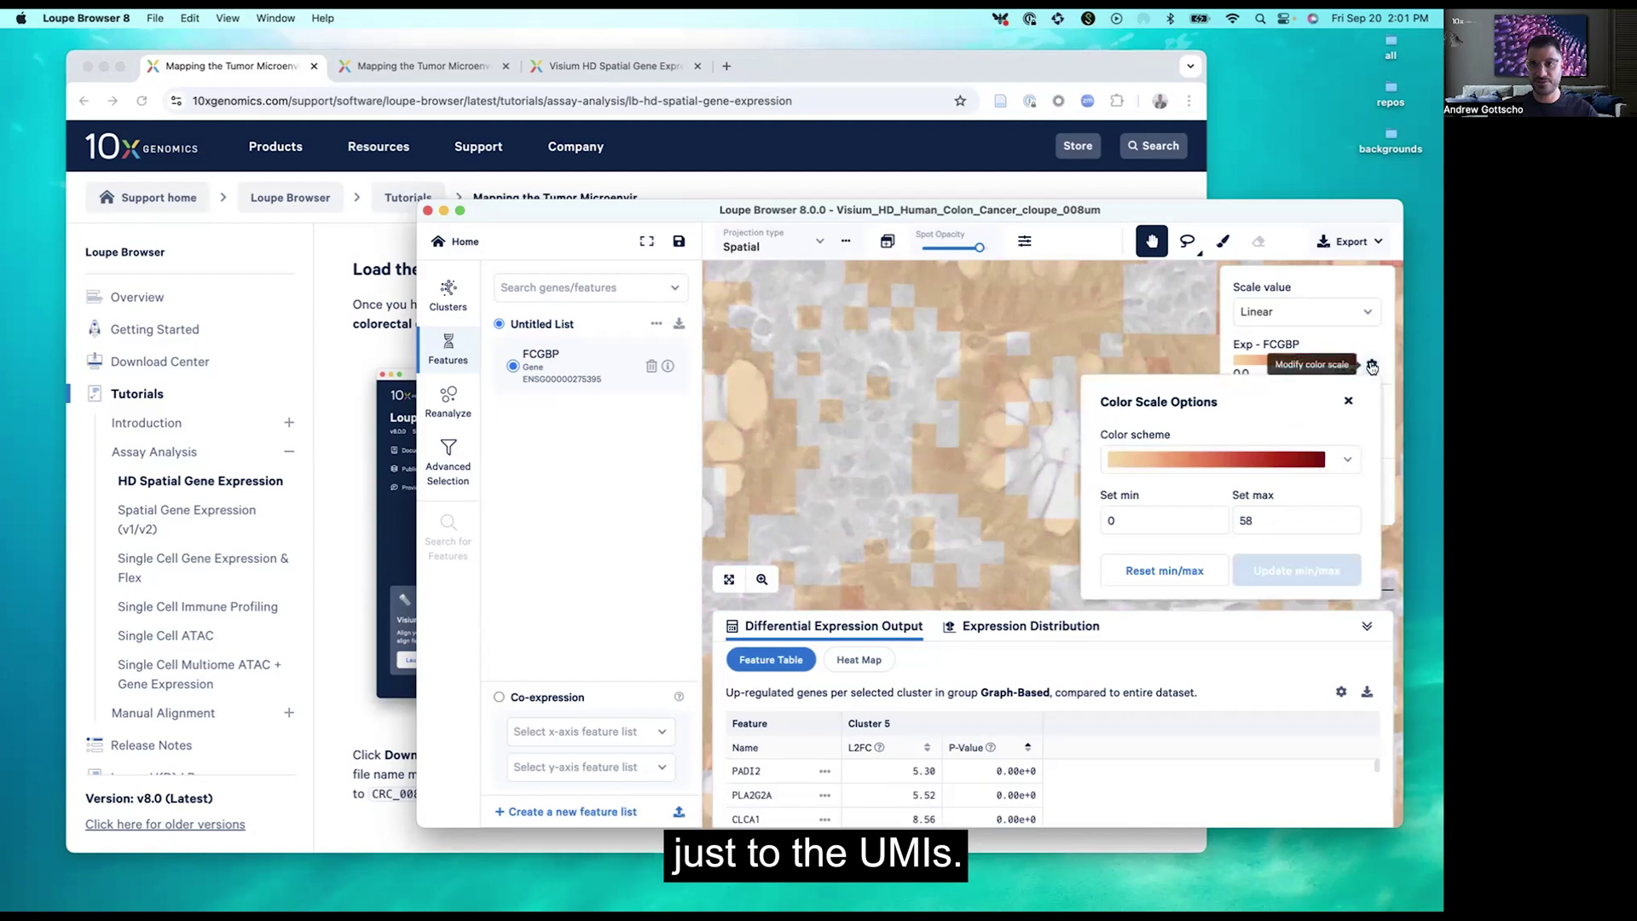
left_click(1347, 460)
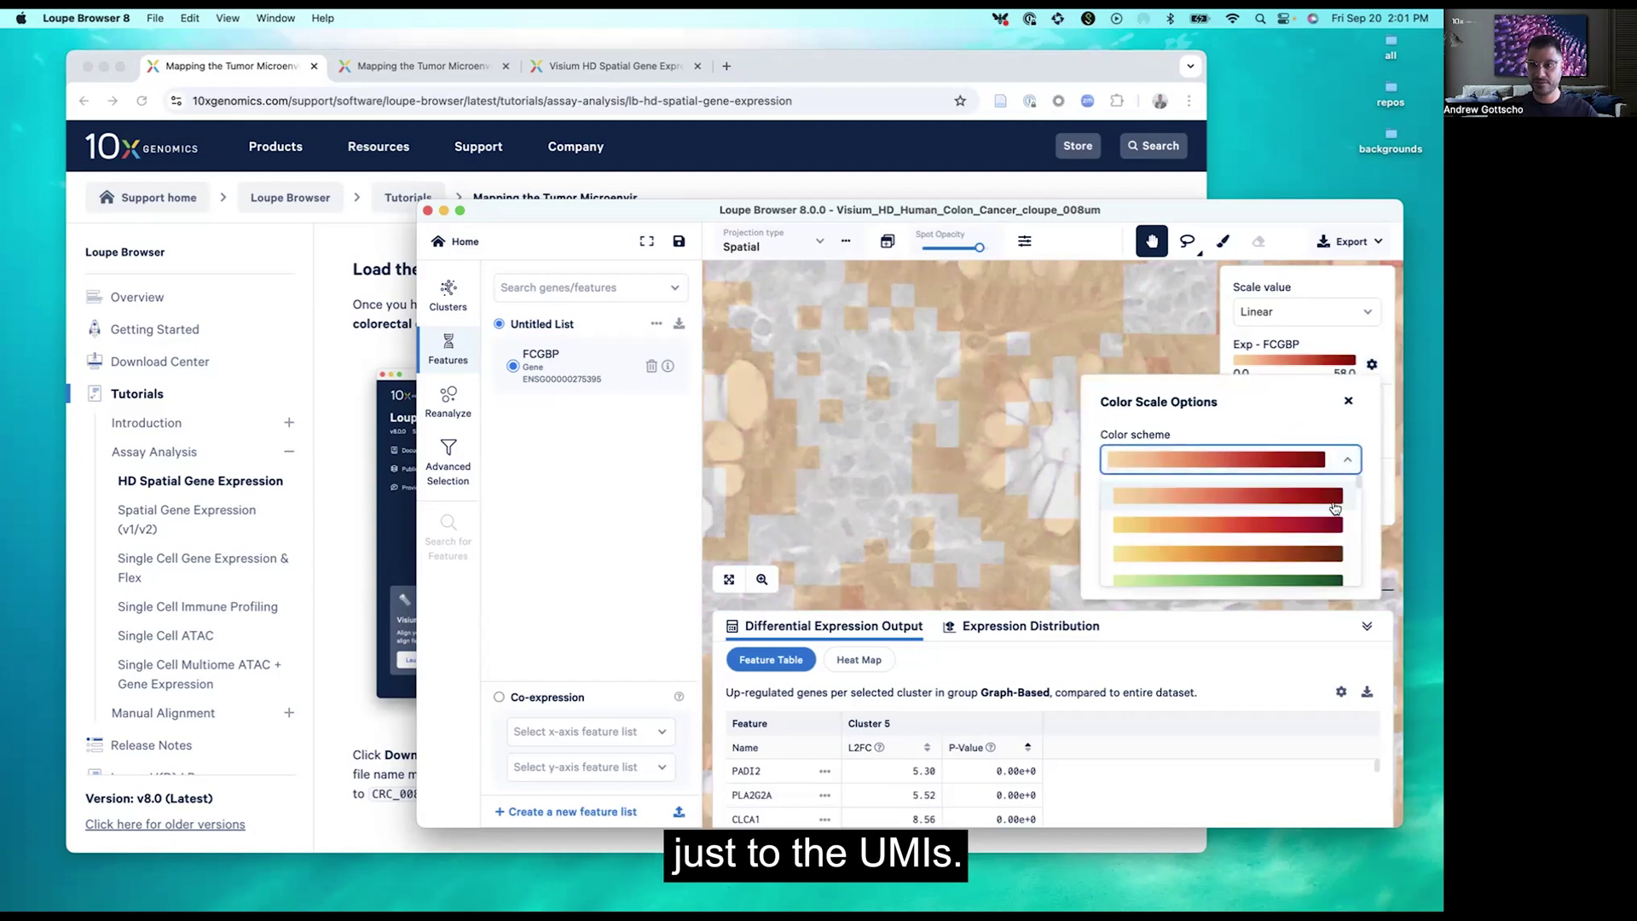
scroll(1335, 512, "down", 3)
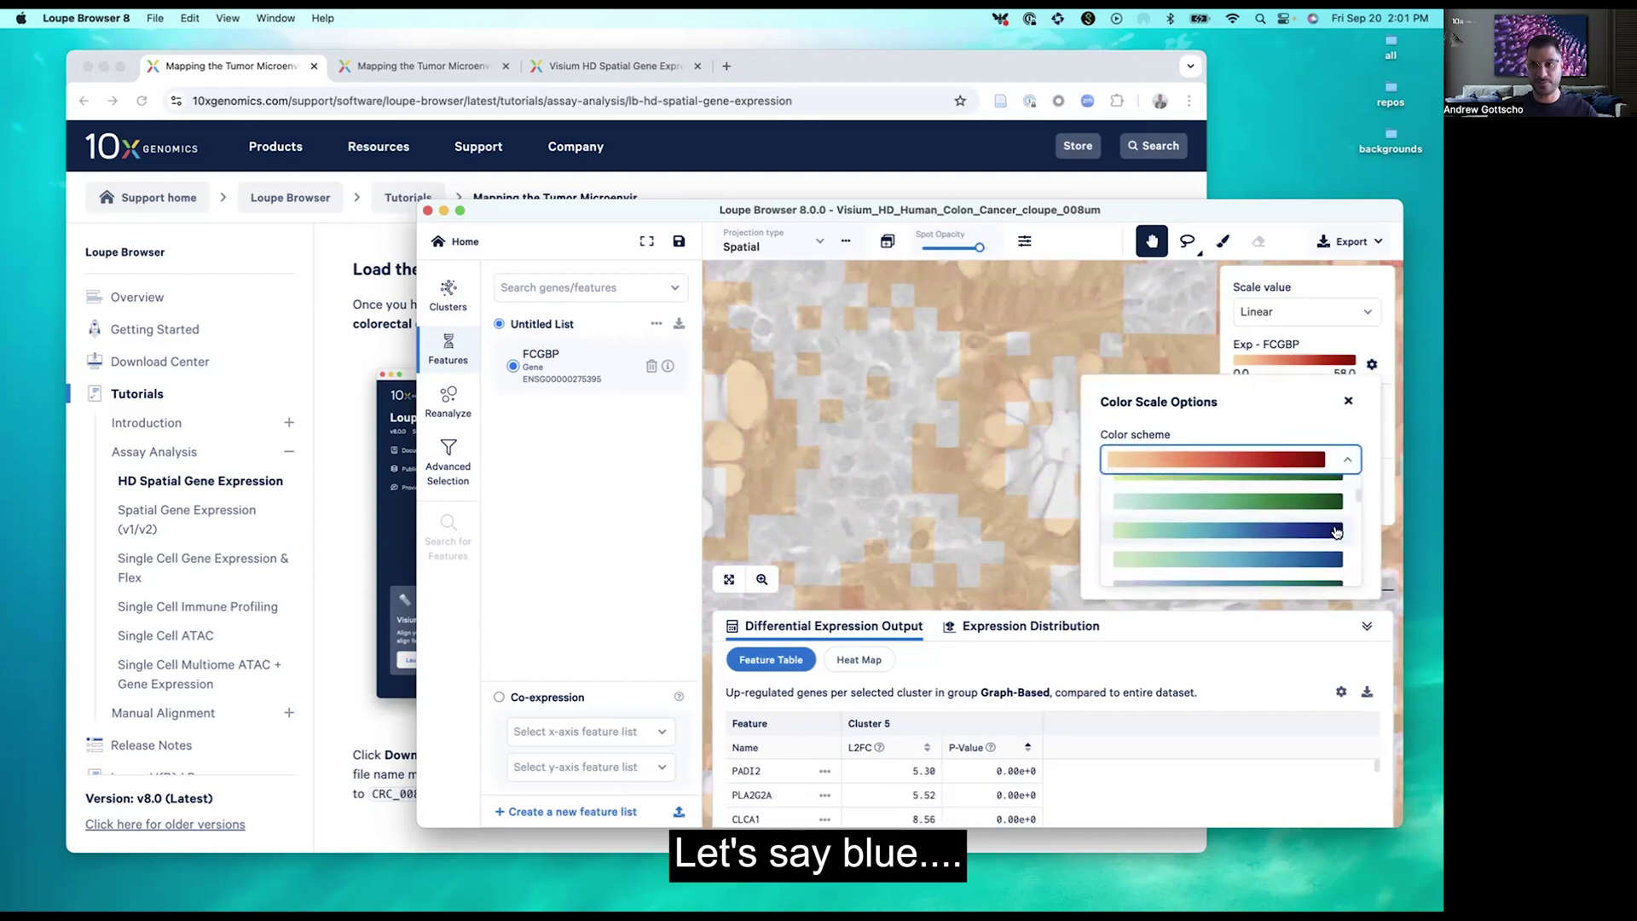
left_click(1335, 531)
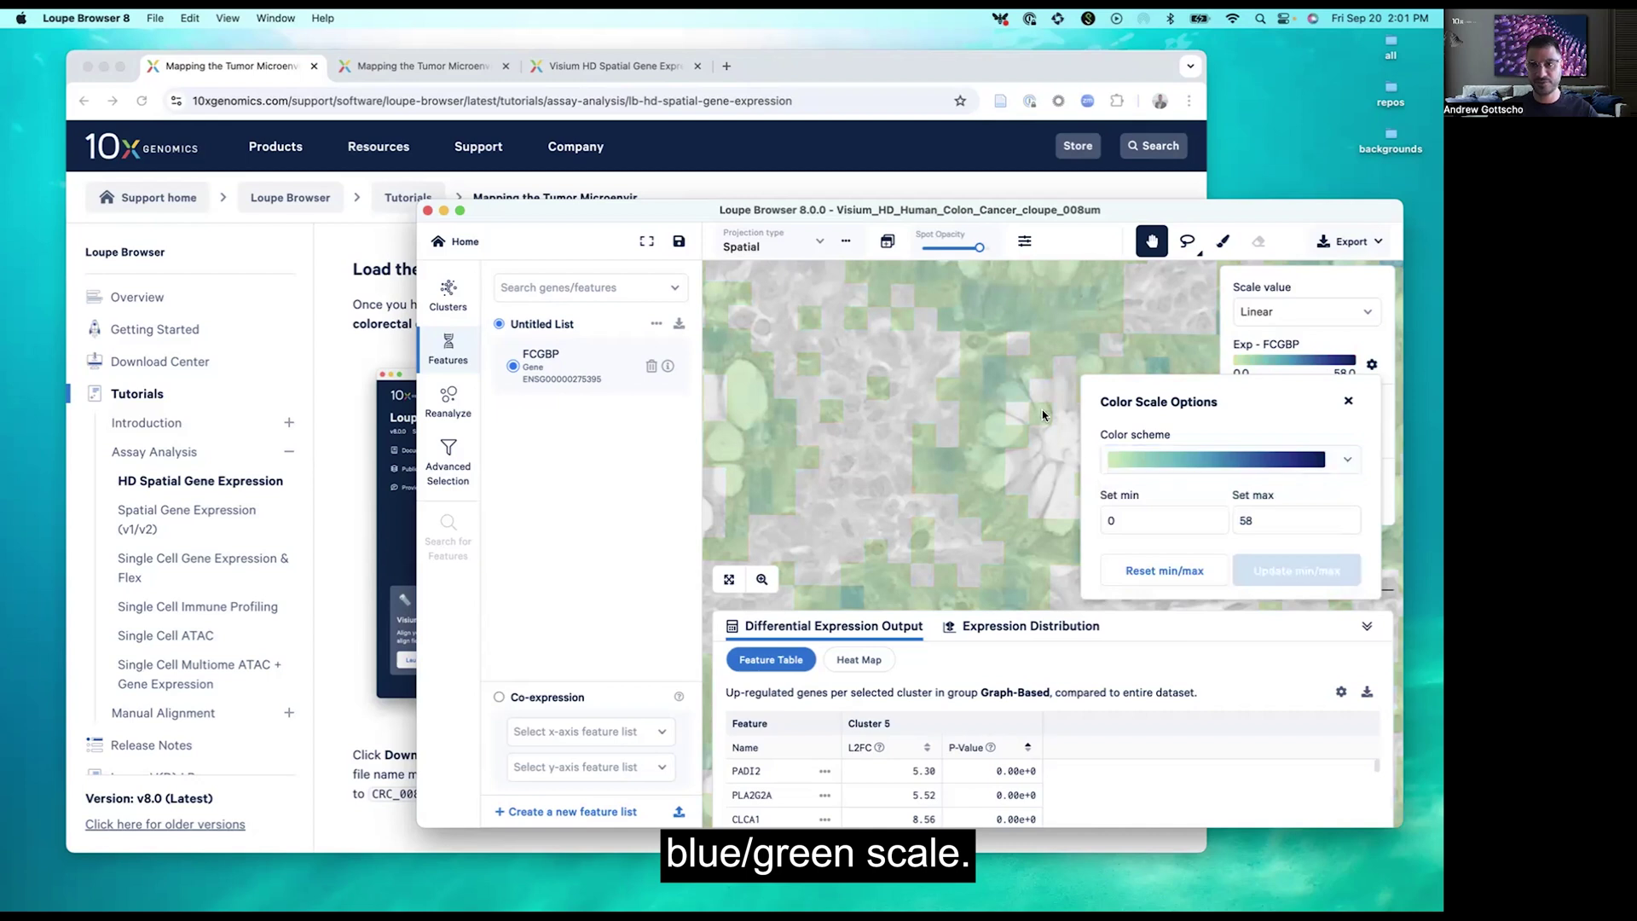
left_click(1347, 400)
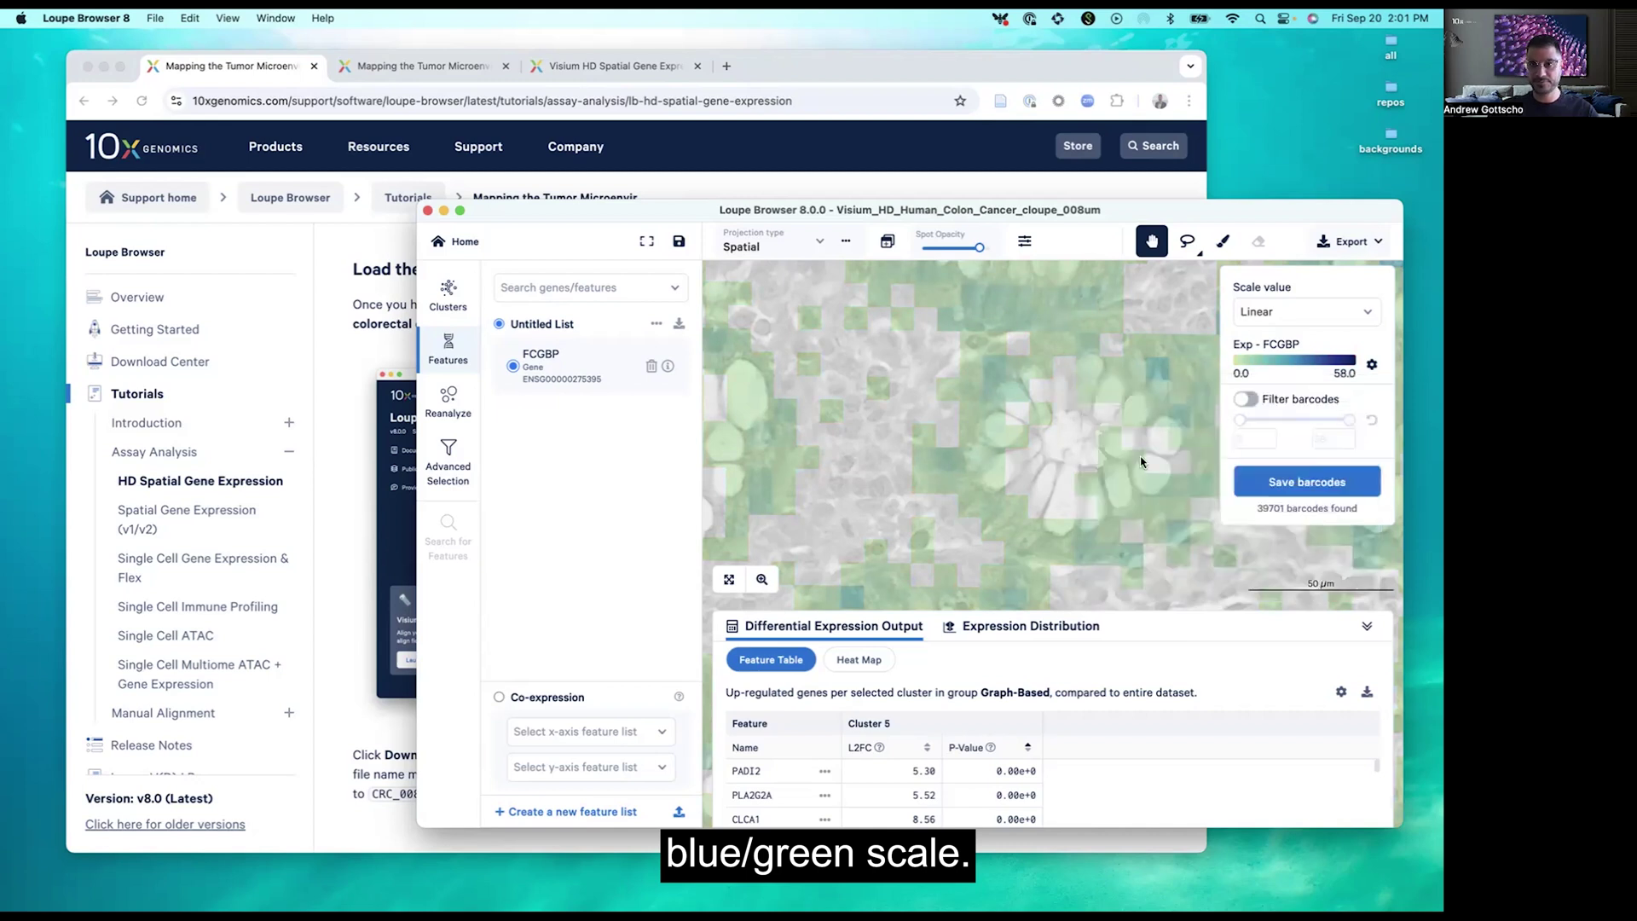
Examine where FCGBP is expressed across the normal mucosal glands, from the wide tissue view down to individual glands.
scroll(1017, 448, "down", 5)
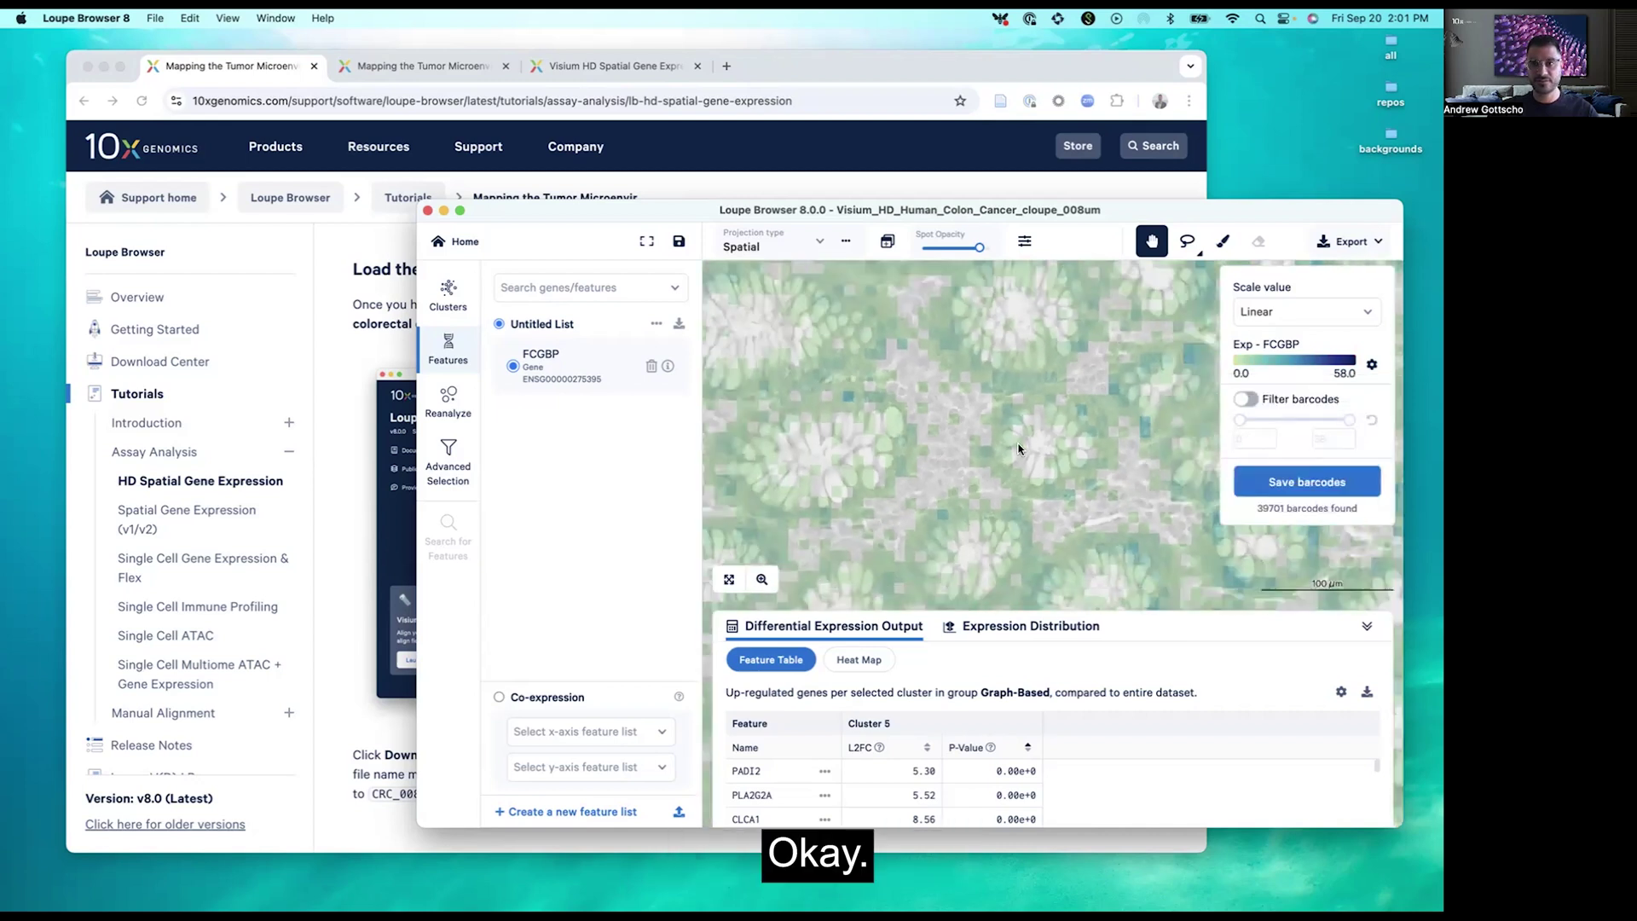
scroll(1018, 448, "down", 6)
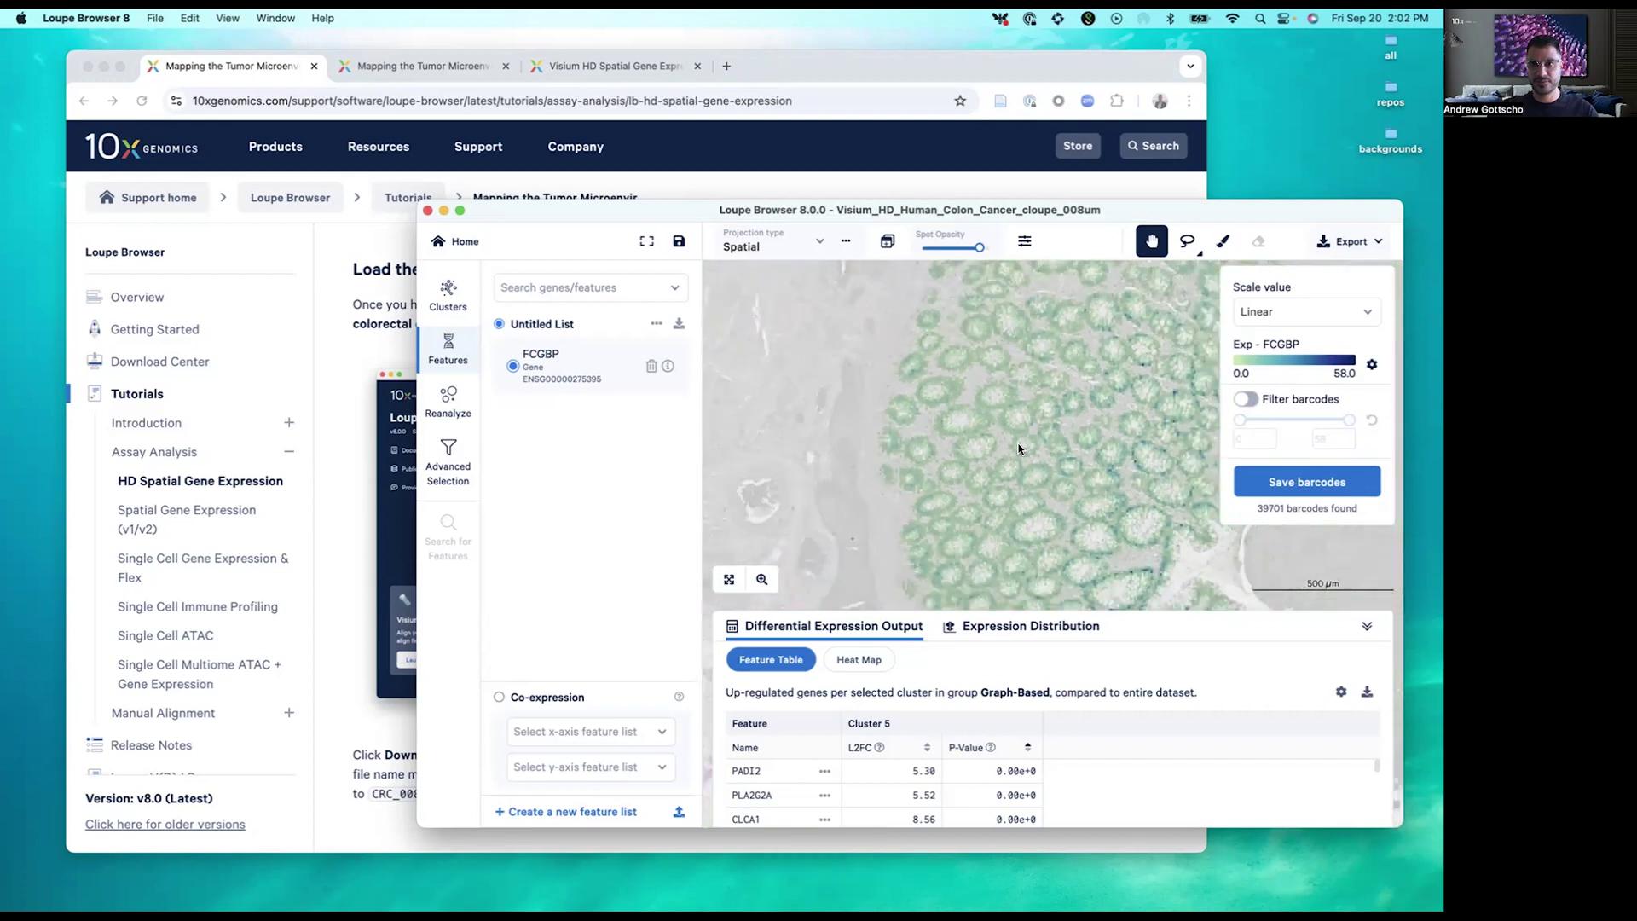
left_click_drag(1076, 436, 977, 484)
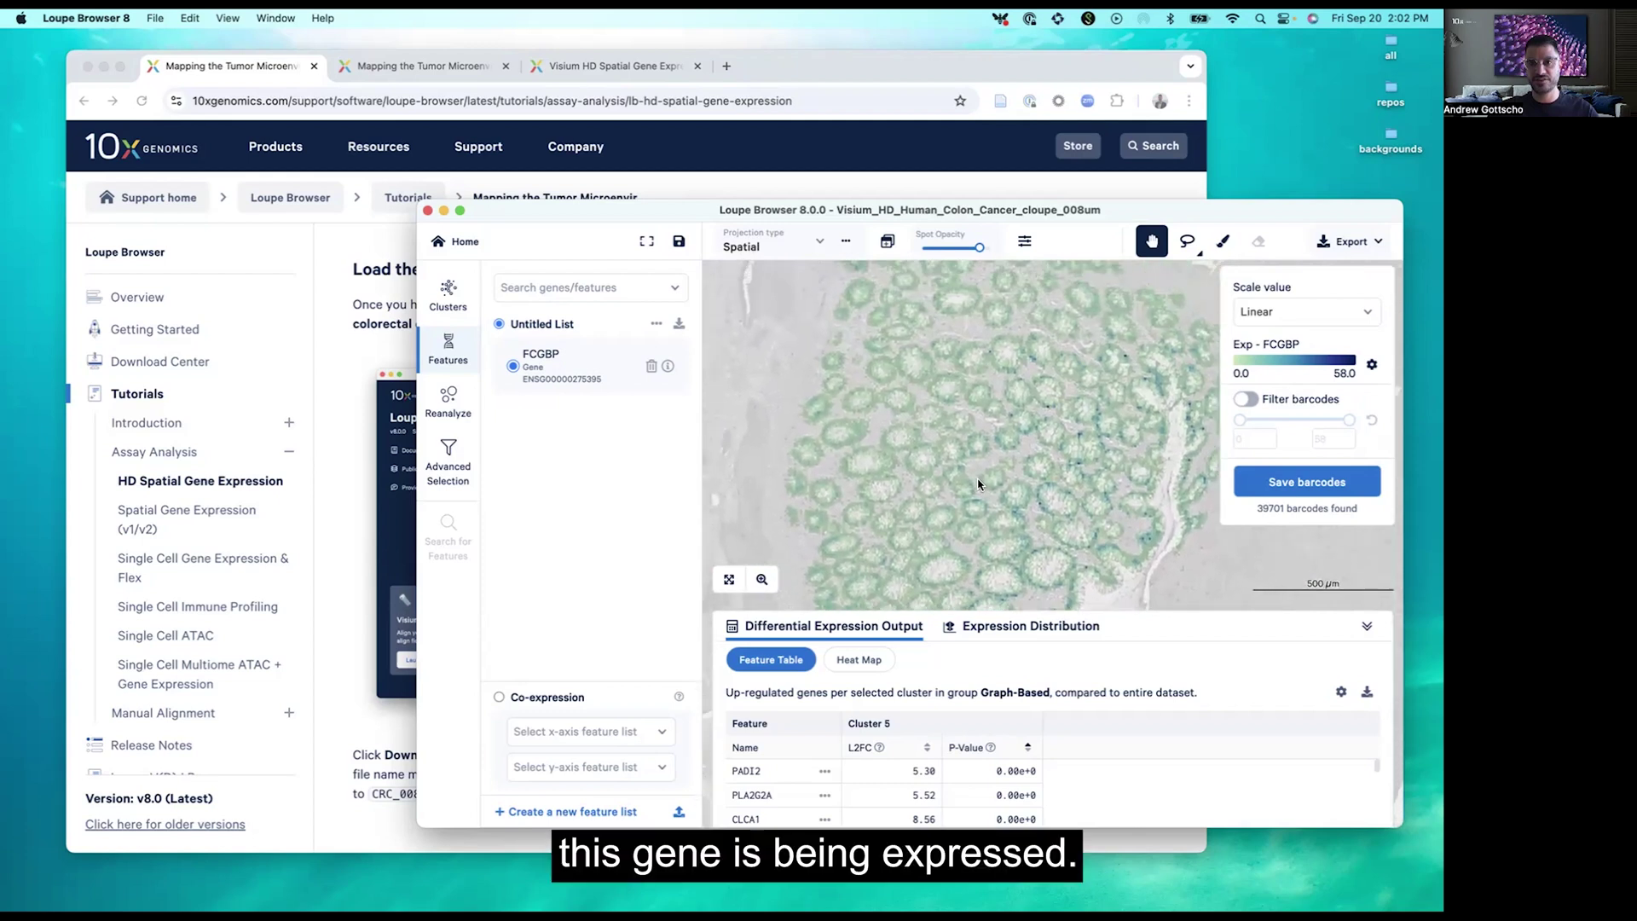
scroll(869, 429, "up", 5)
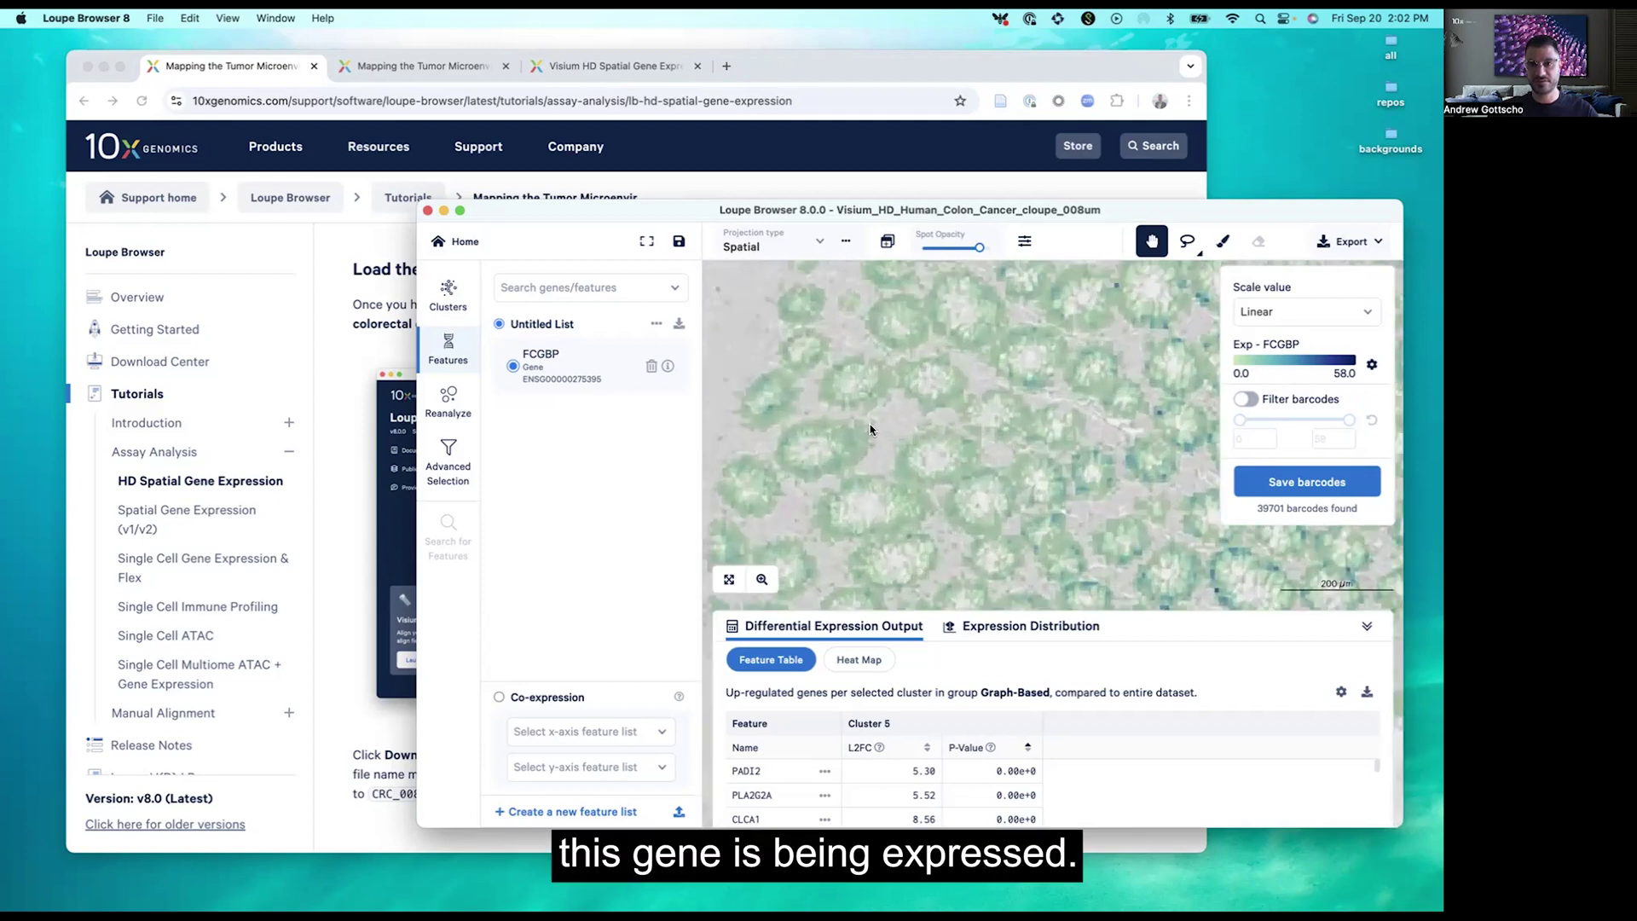
scroll(870, 428, "up", 3)
scroll(869, 428, "up", 3)
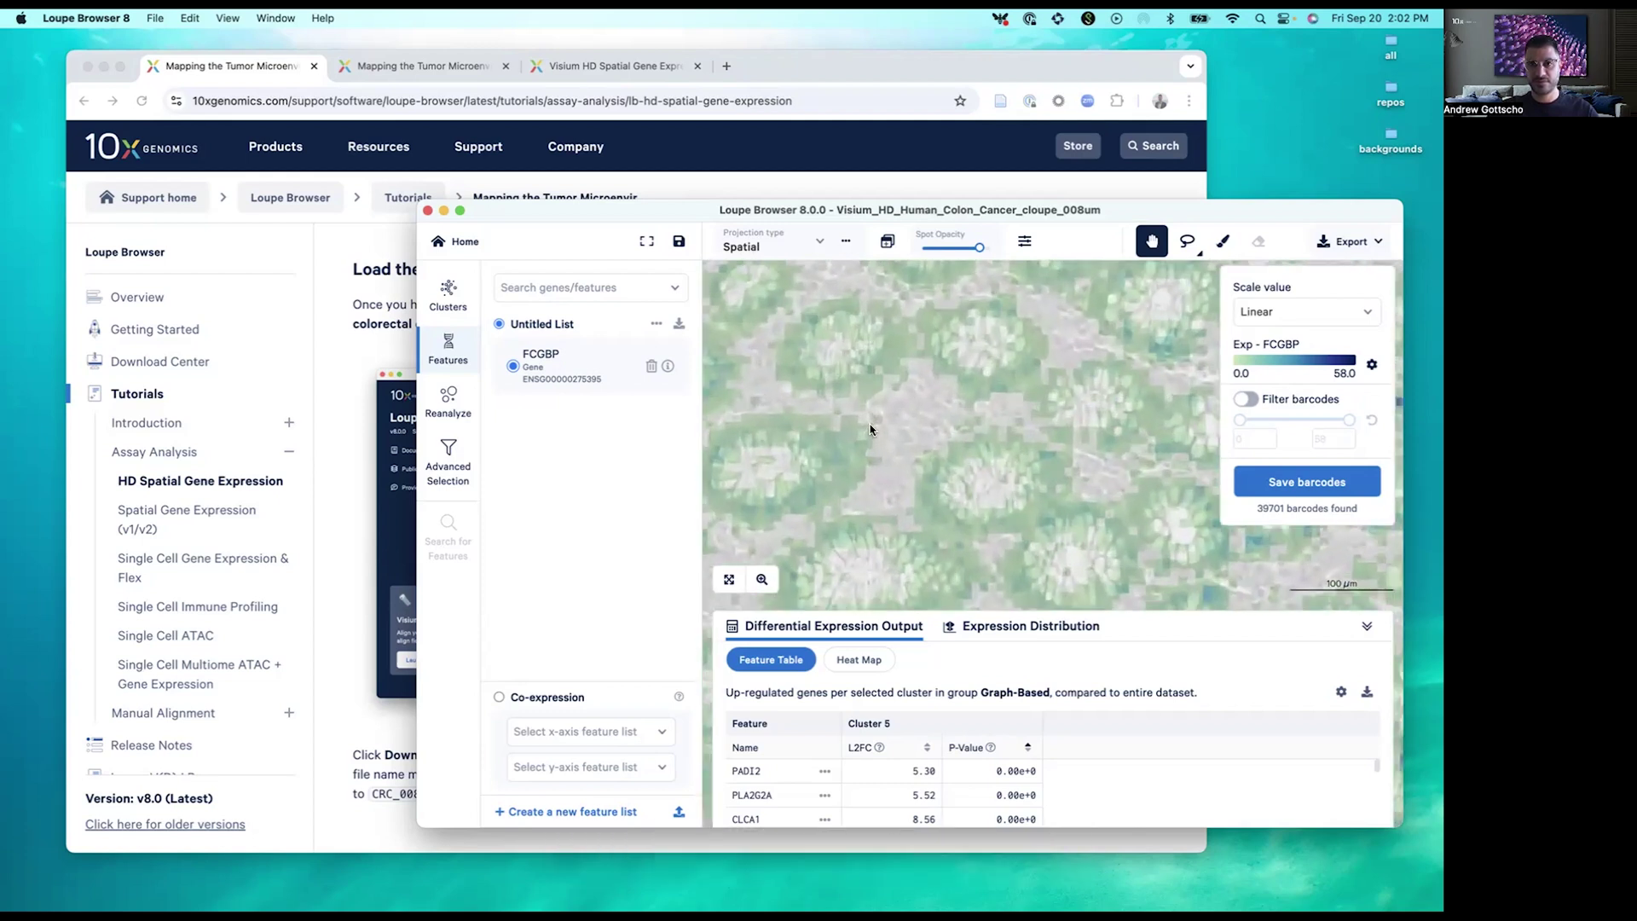
mouse_move(808, 385)
left_mouse_down()
mouse_move(982, 555)
mouse_move(895, 414)
mouse_move(995, 470)
mouse_move(969, 518)
mouse_move(862, 412)
mouse_move(783, 375)
left_mouse_up()
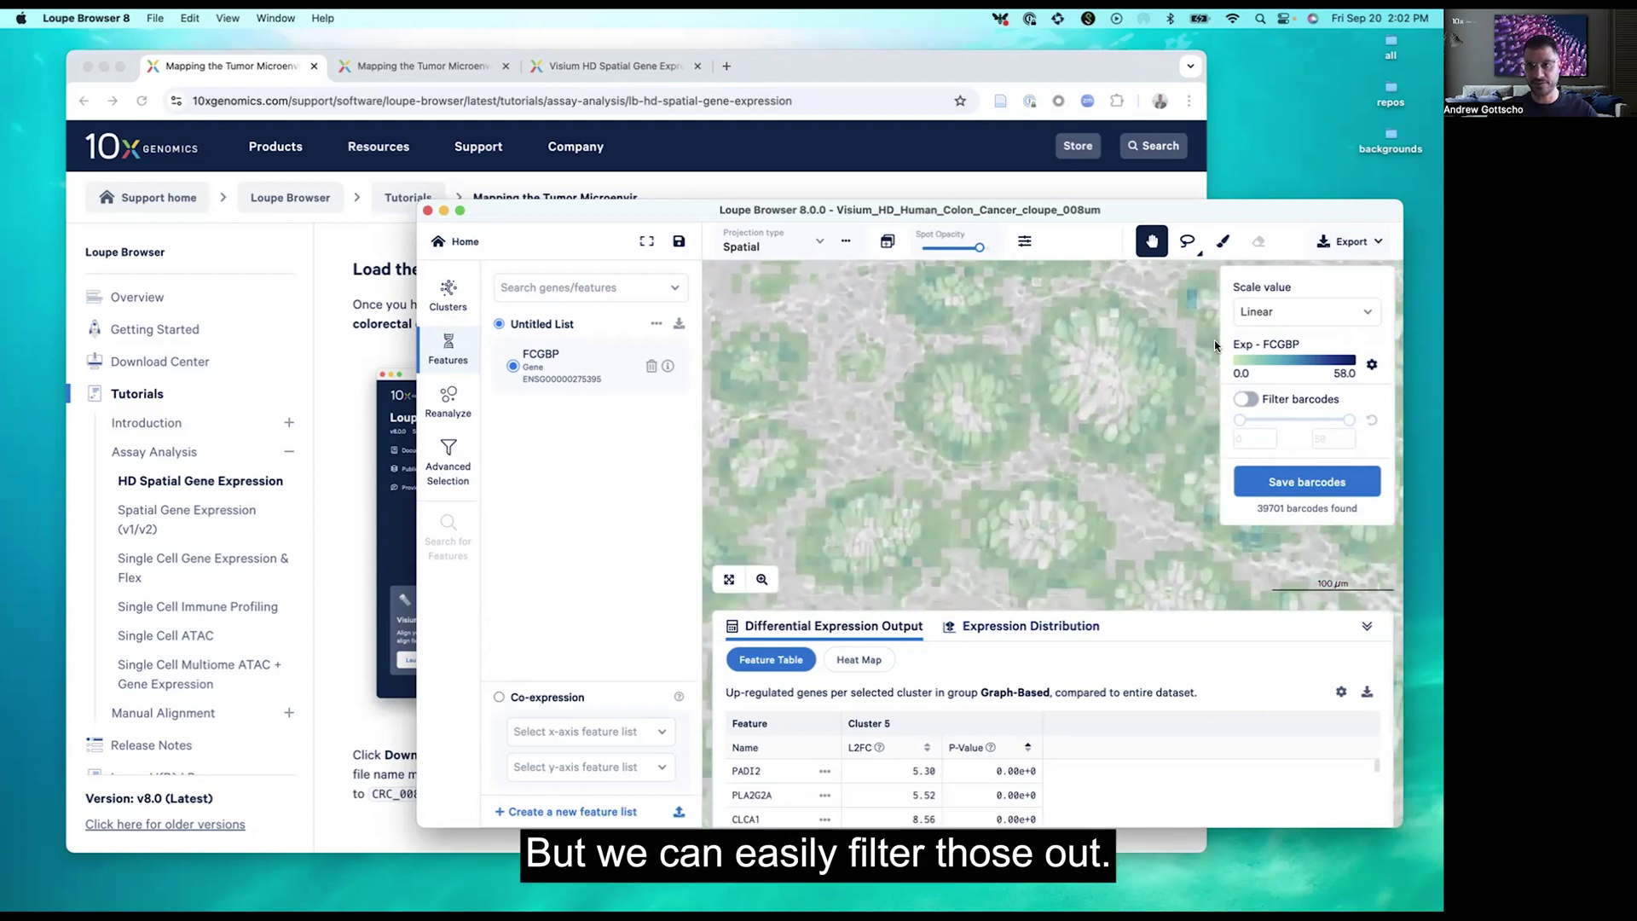
Turn on barcode filtering for FCGBP and set the minimum expression to 2.
left_click(1246, 401)
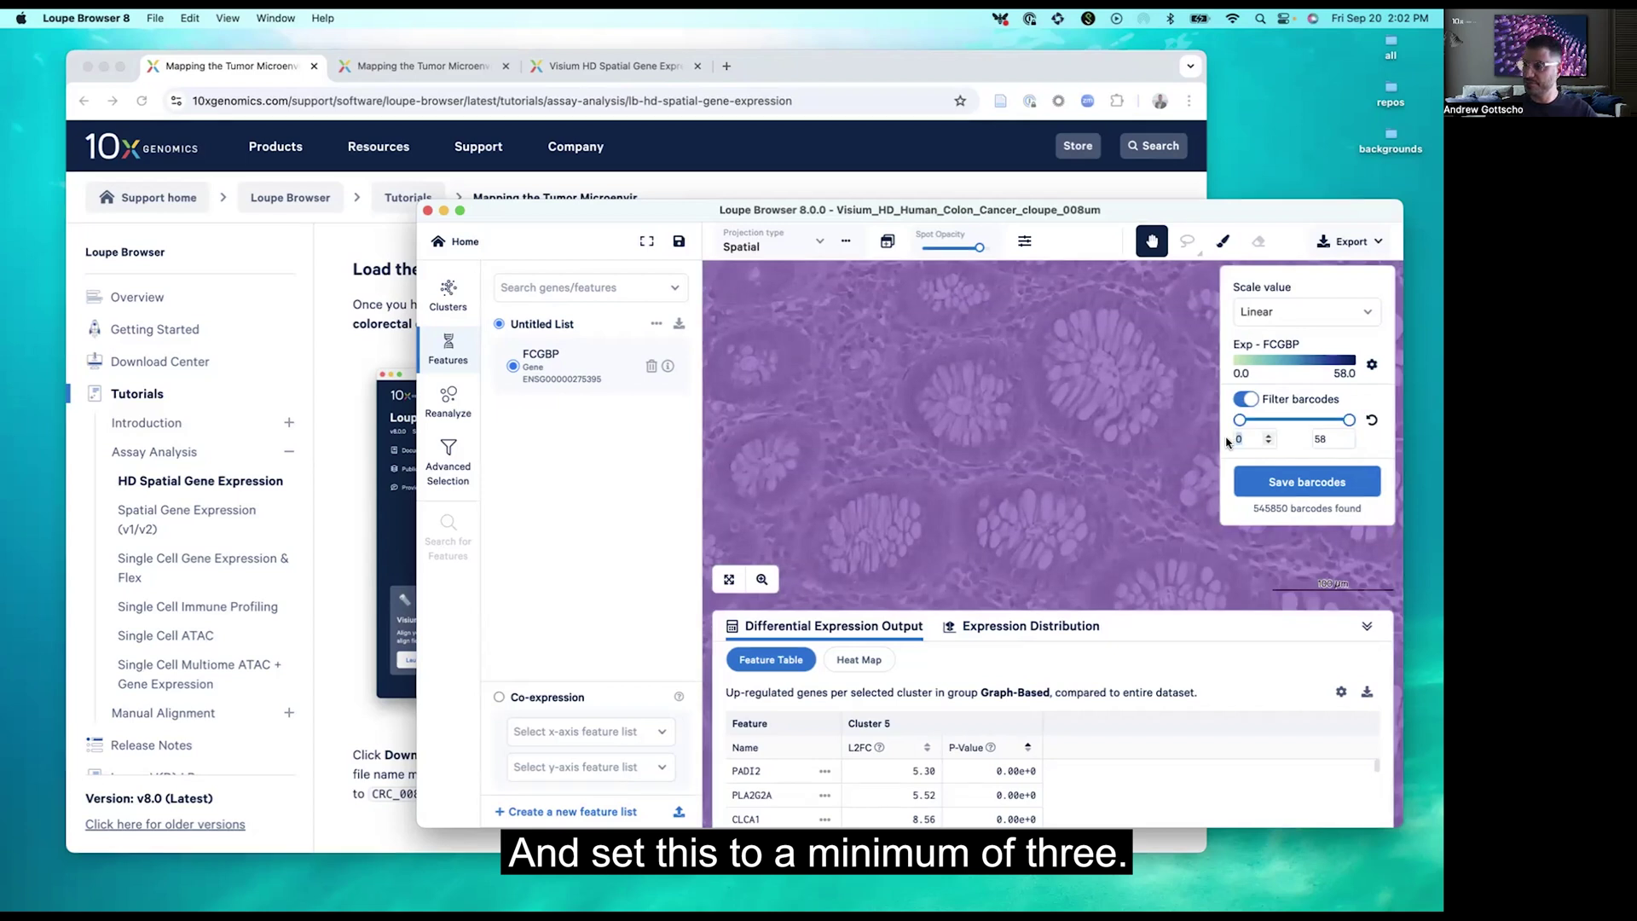
type("3")
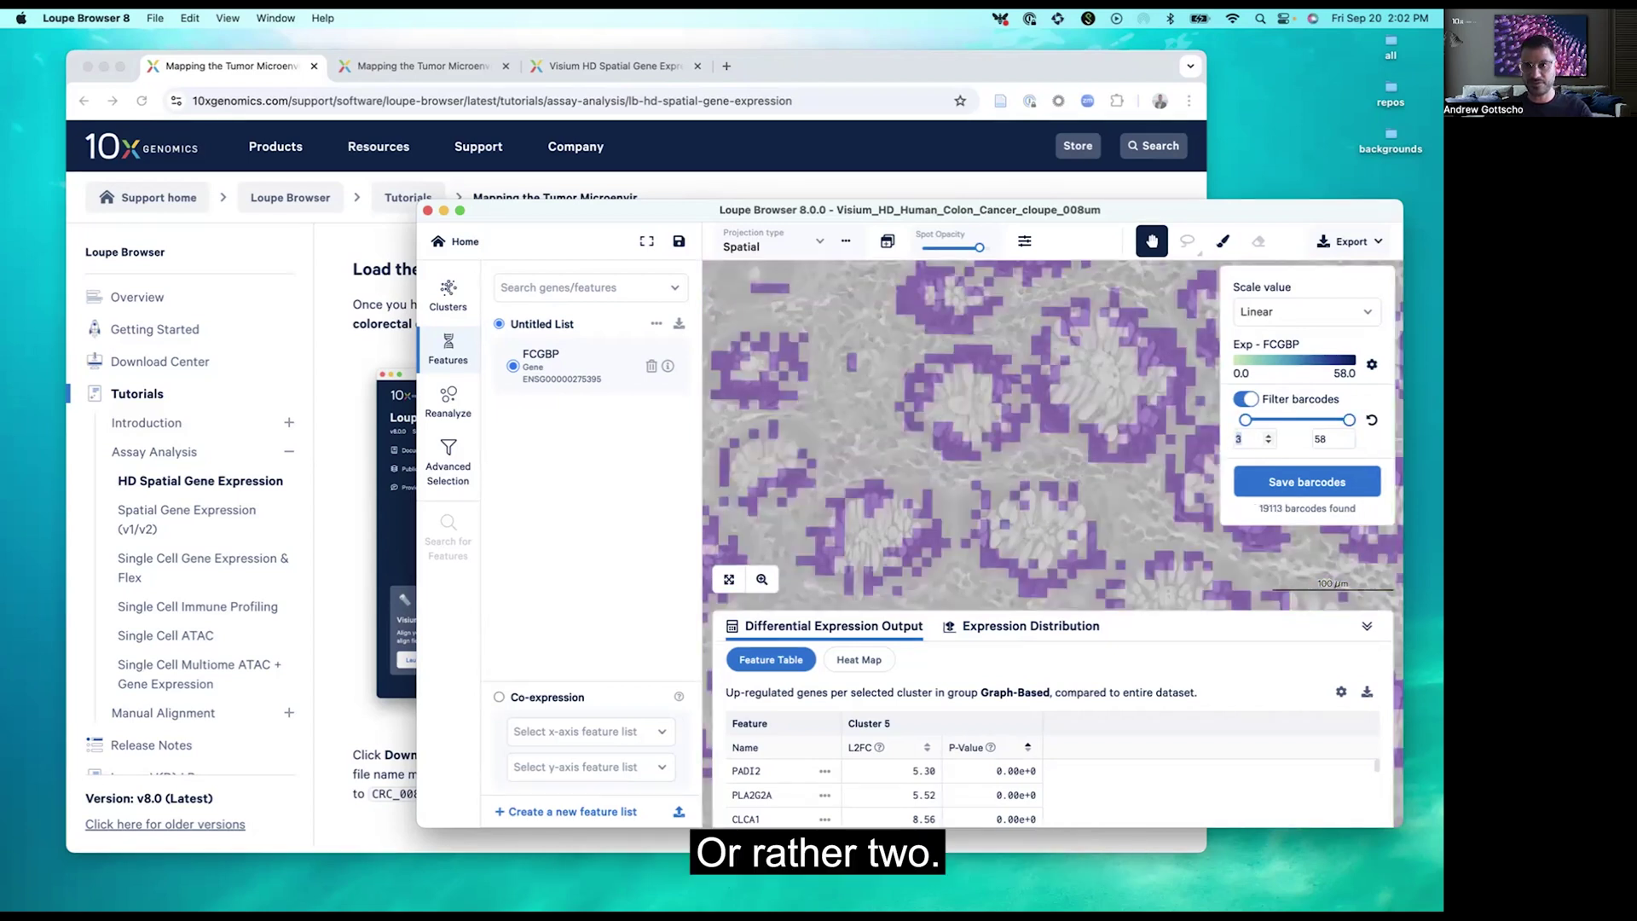
key("BackSpace")
type("2")
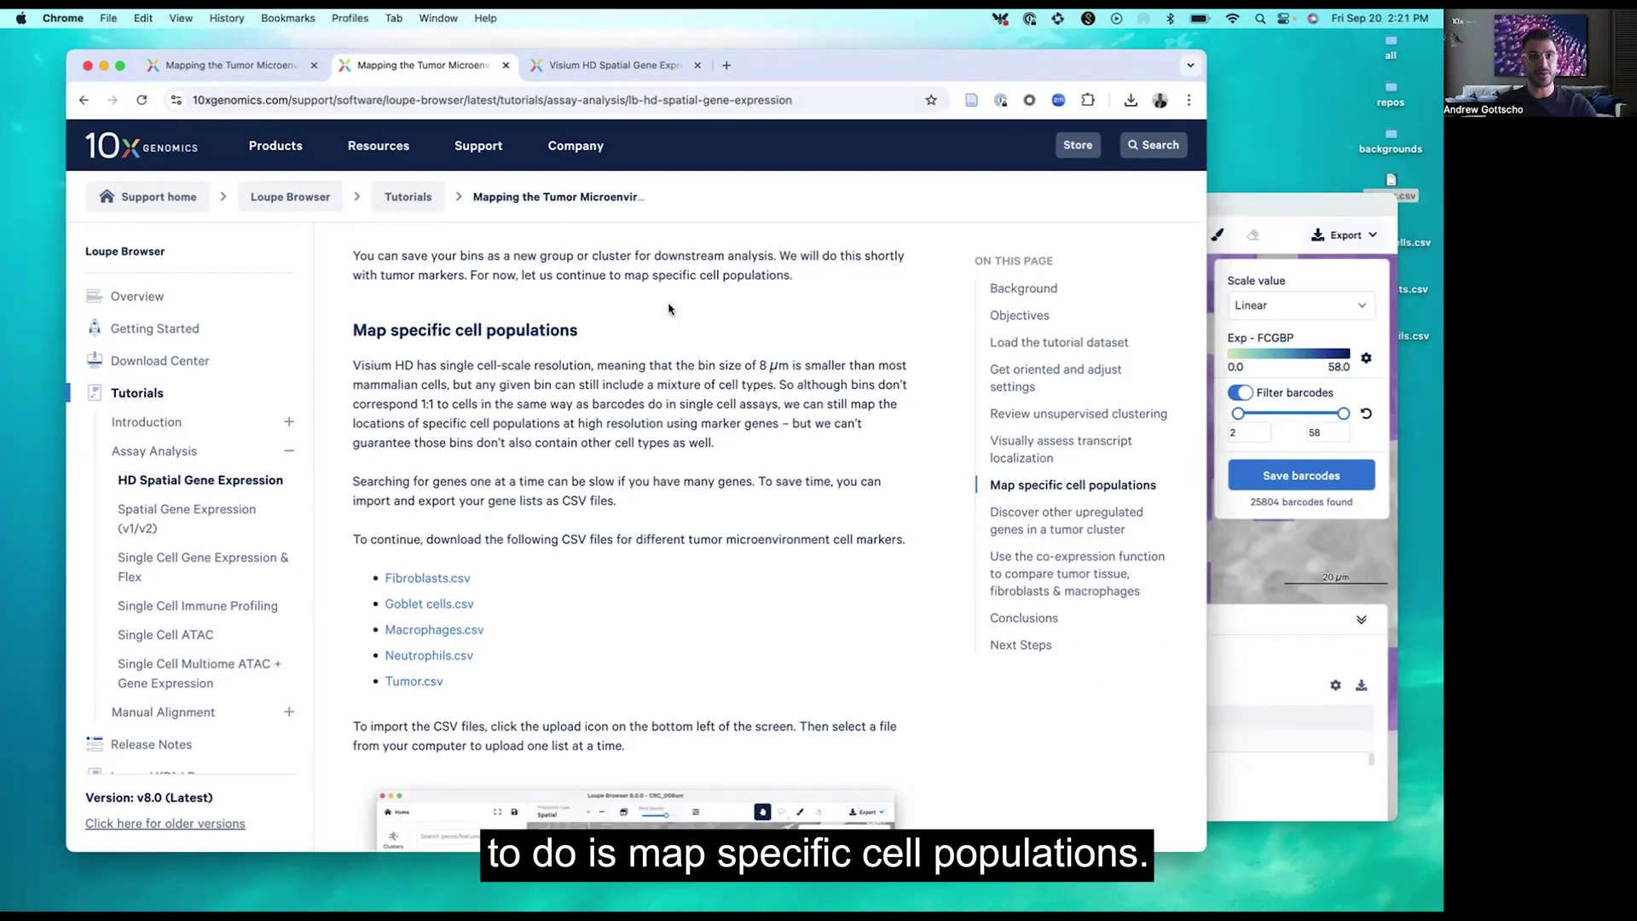
Read the tutorial's "Map specific cell populations" section in Chrome, including its marker CSV files and import instructions, comparing it with the filtered bins.
scroll(730, 339, "down", 2)
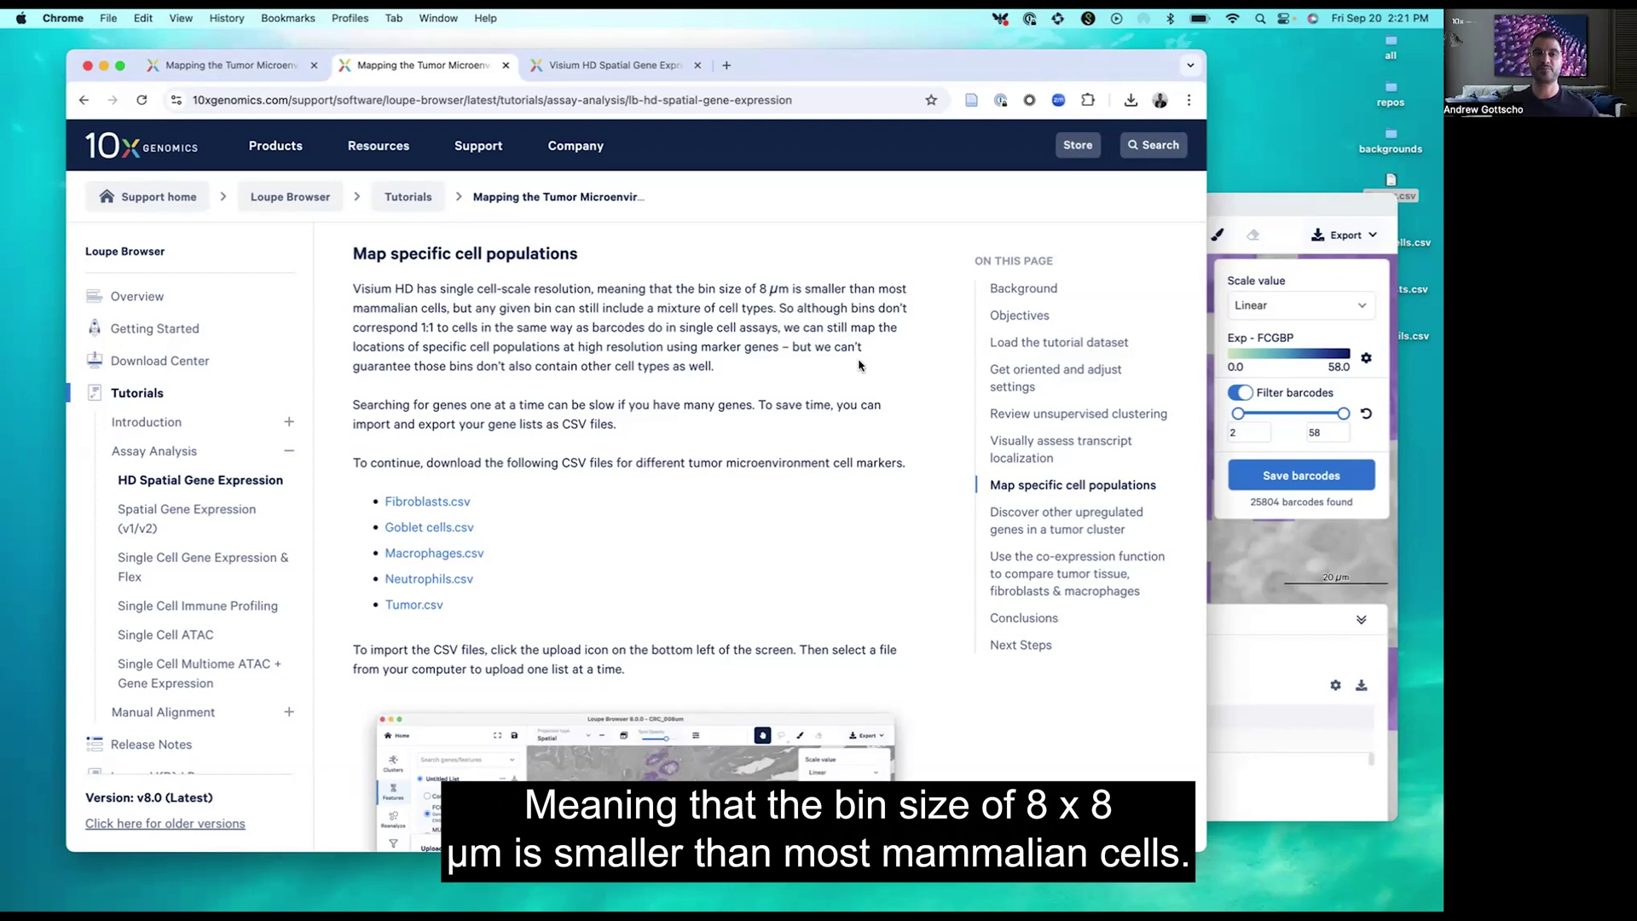
left_click(1243, 432)
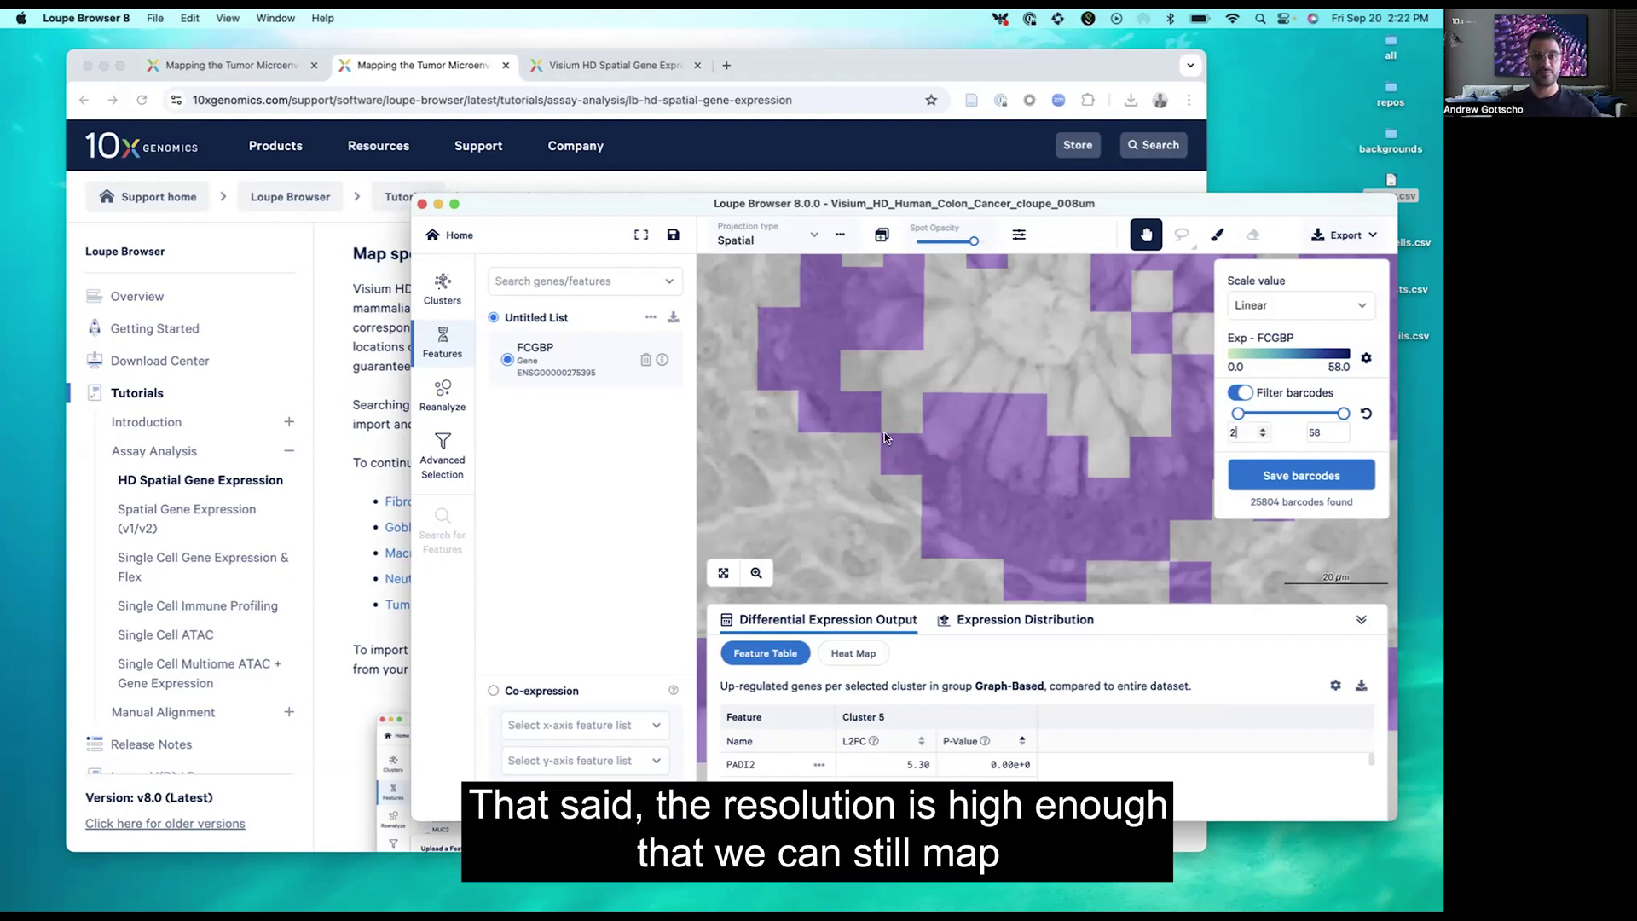
left_click(404, 416)
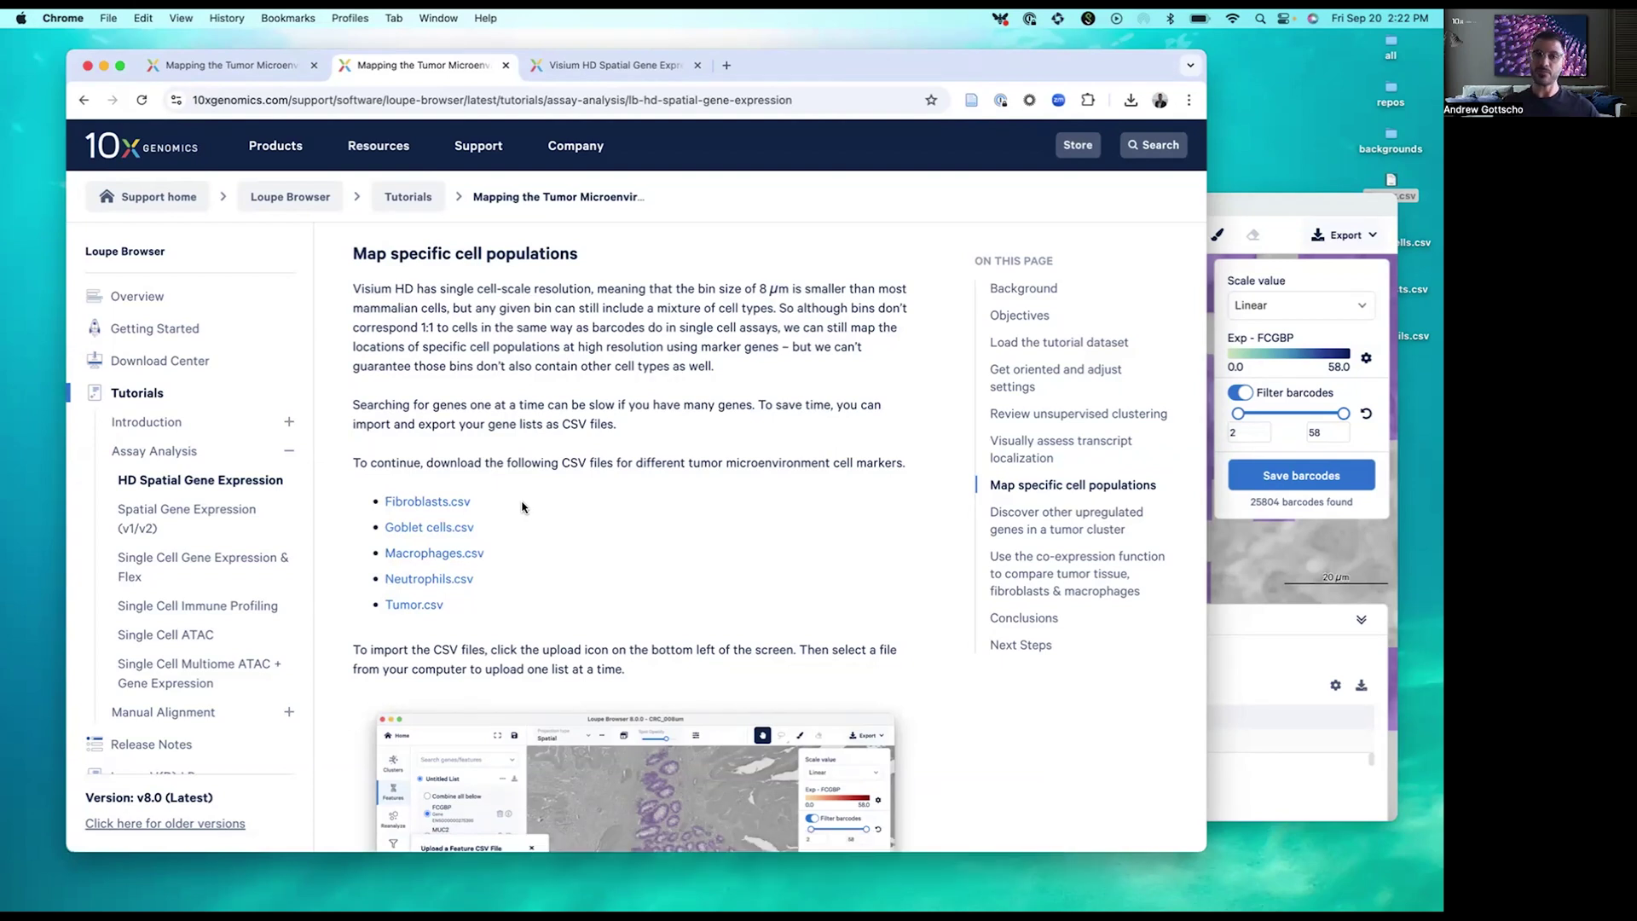
left_click(1240, 590)
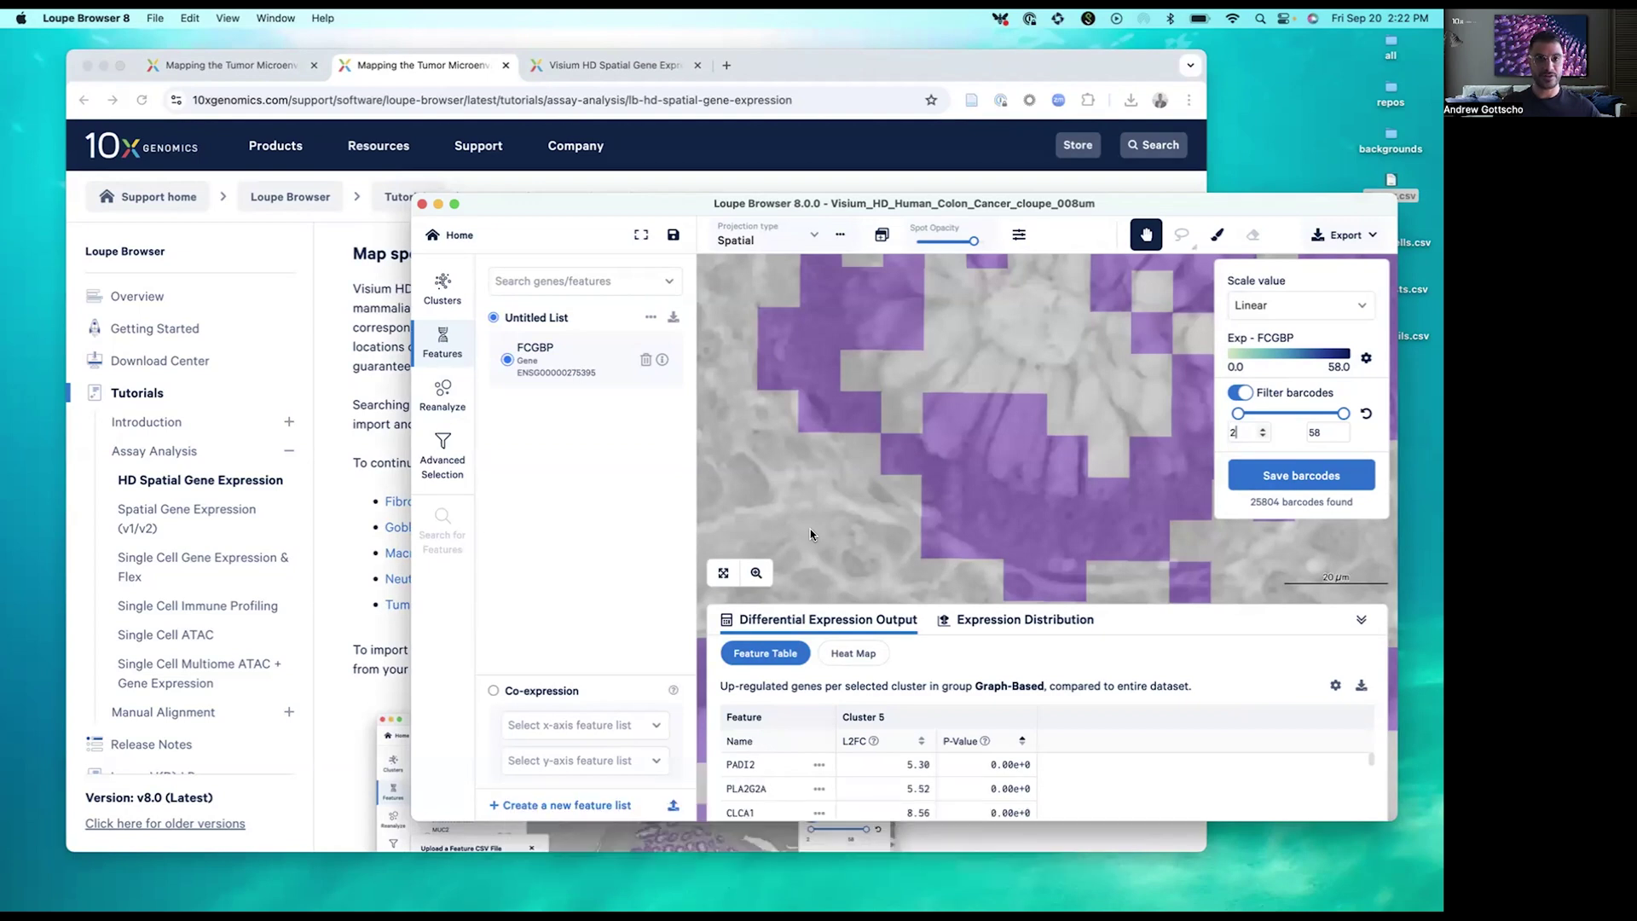
left_click(349, 422)
scroll(635, 532, "down", 3)
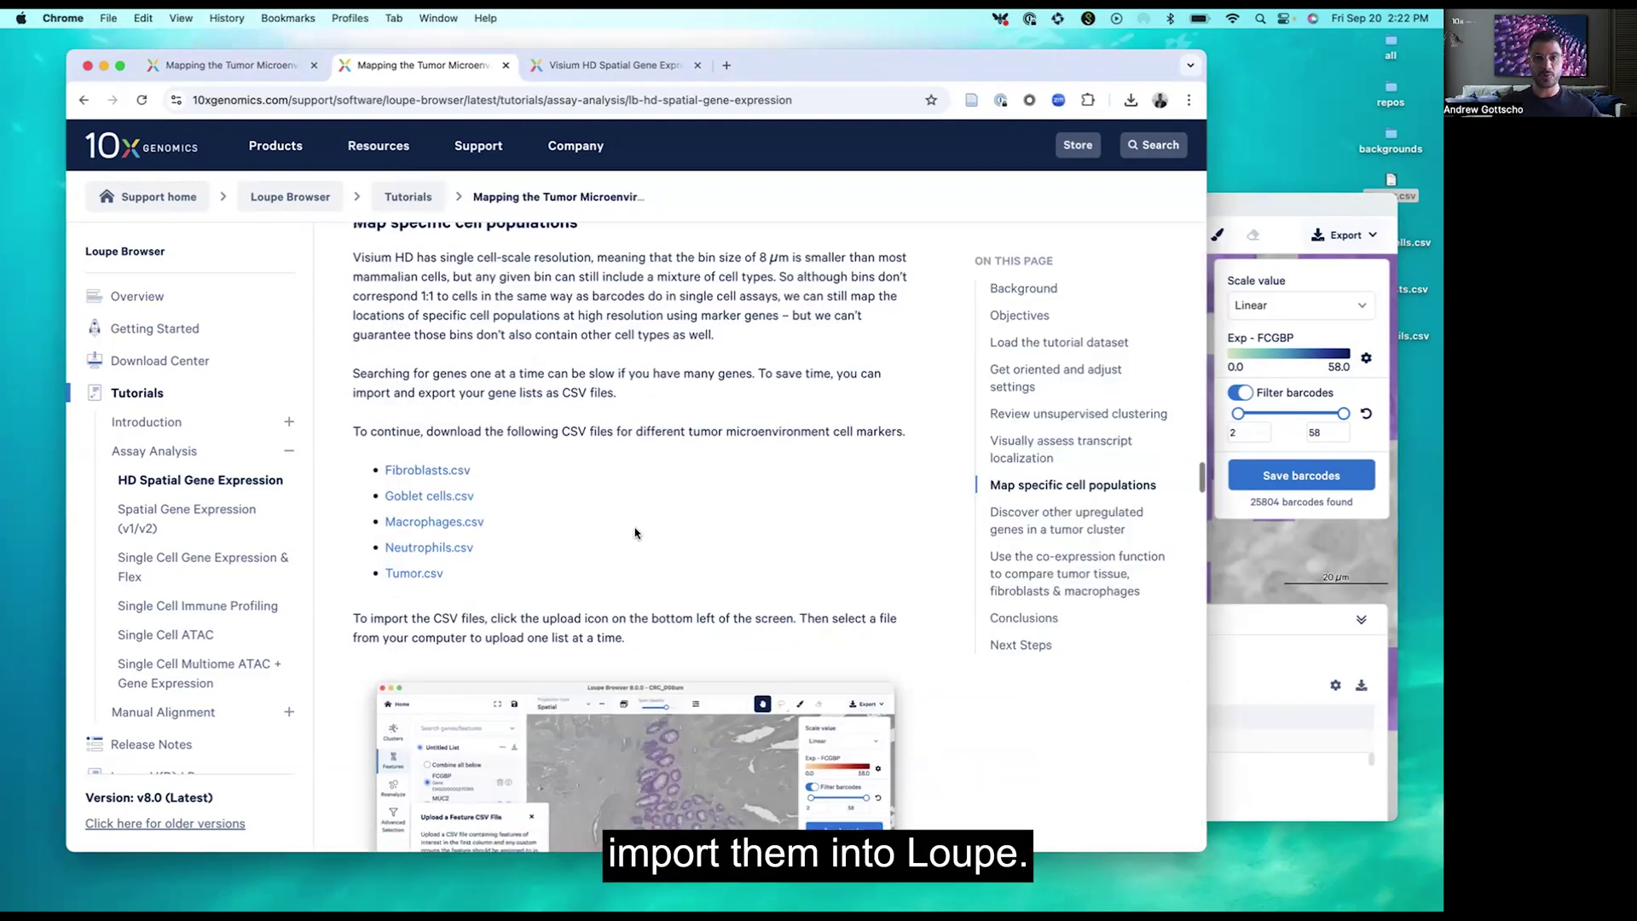
scroll(635, 526, "down", 2)
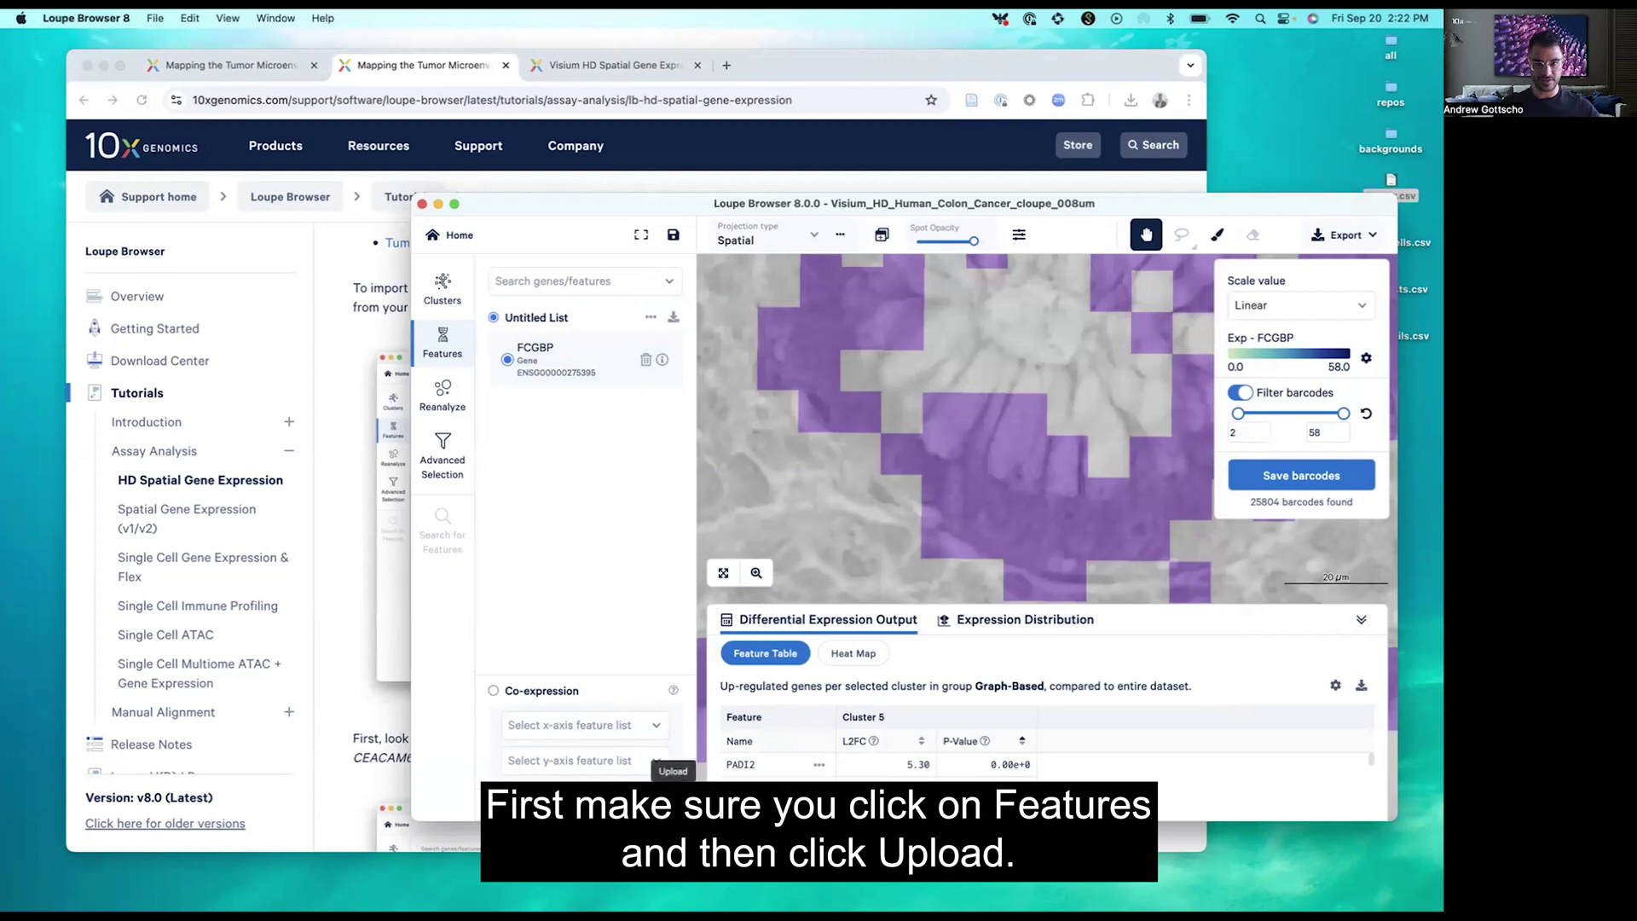
Upload Fibroblasts.csv from the Desktop as a new feature list.
left_click(678, 808)
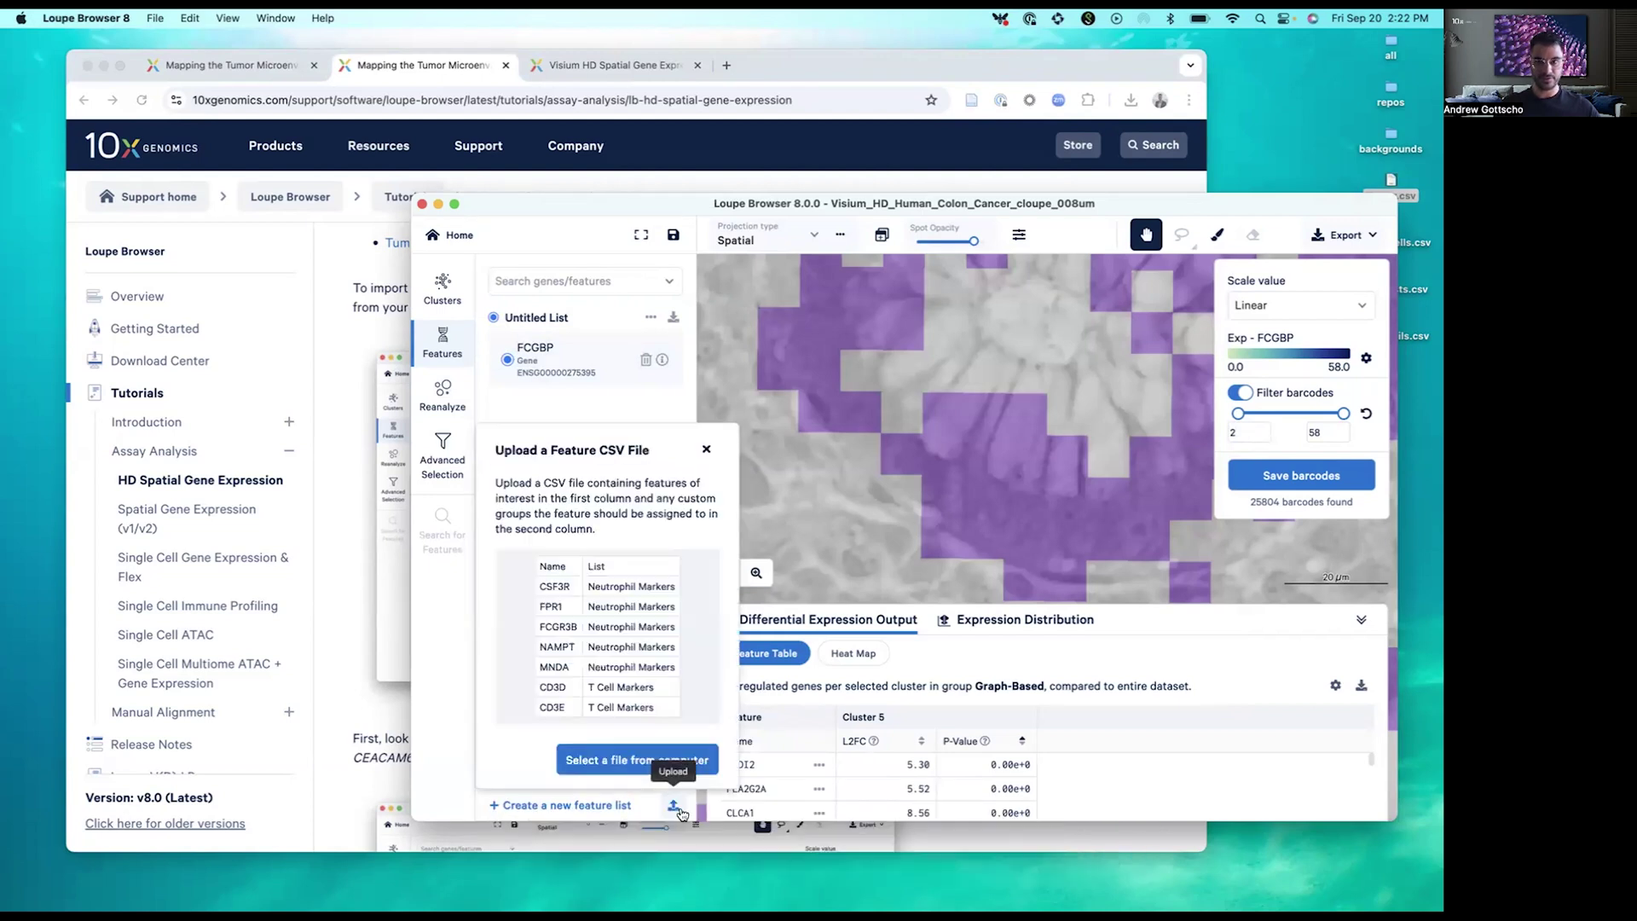
left_click(597, 760)
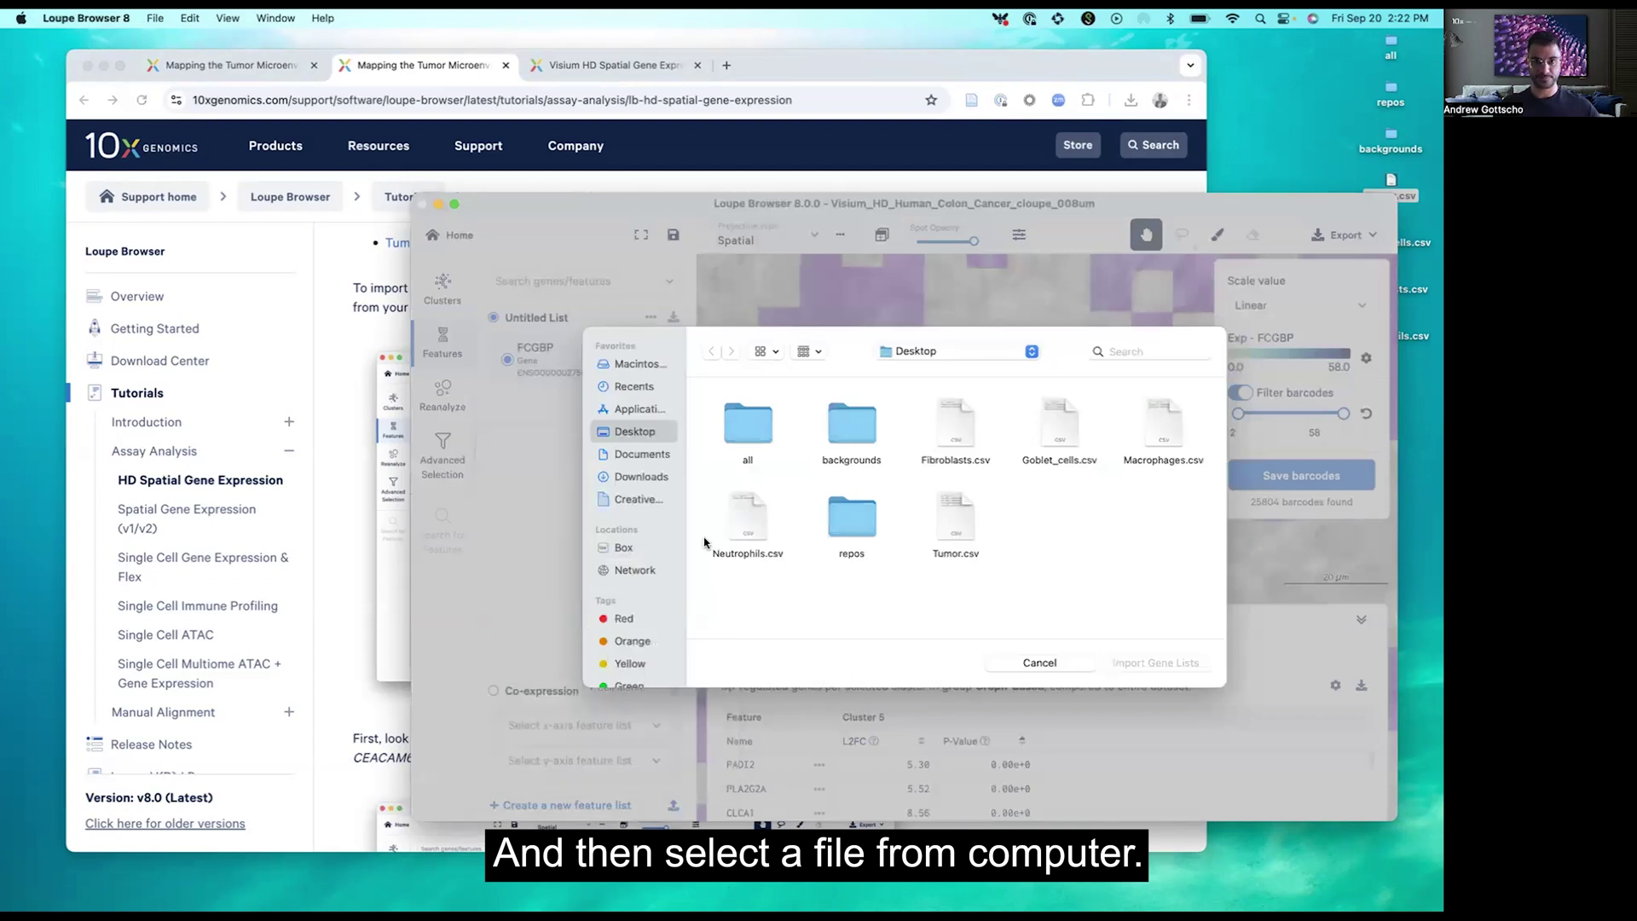
double_click(952, 440)
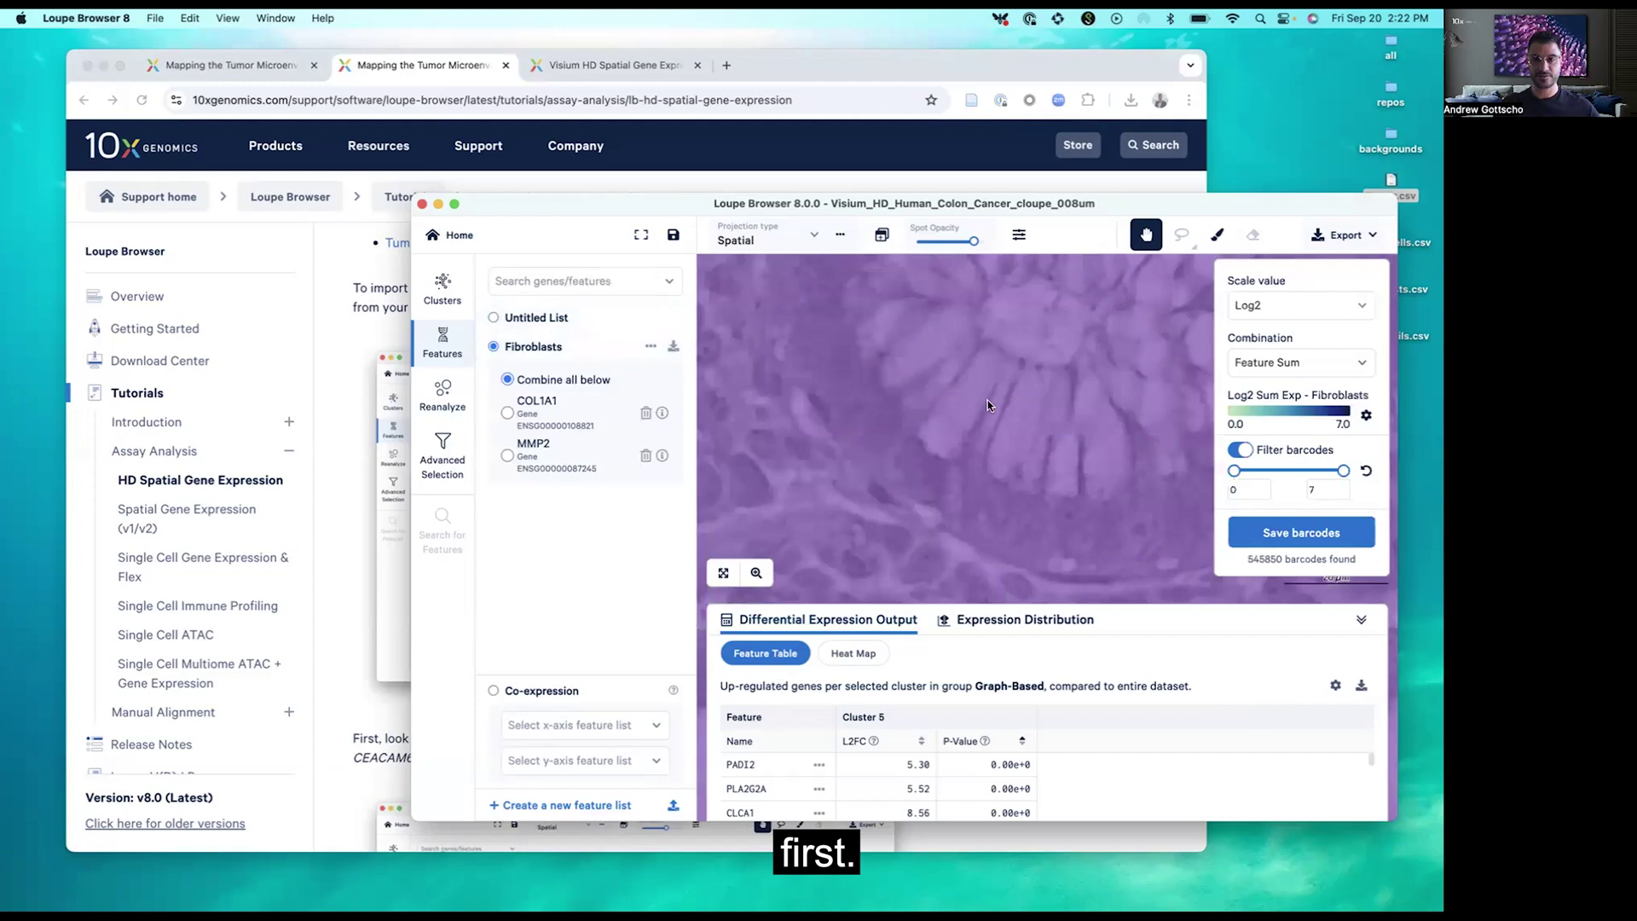
Turn off barcode filtering for the Fibroblasts list and examine its combined marker expression across the whole tissue section.
scroll(988, 405, "down", 5)
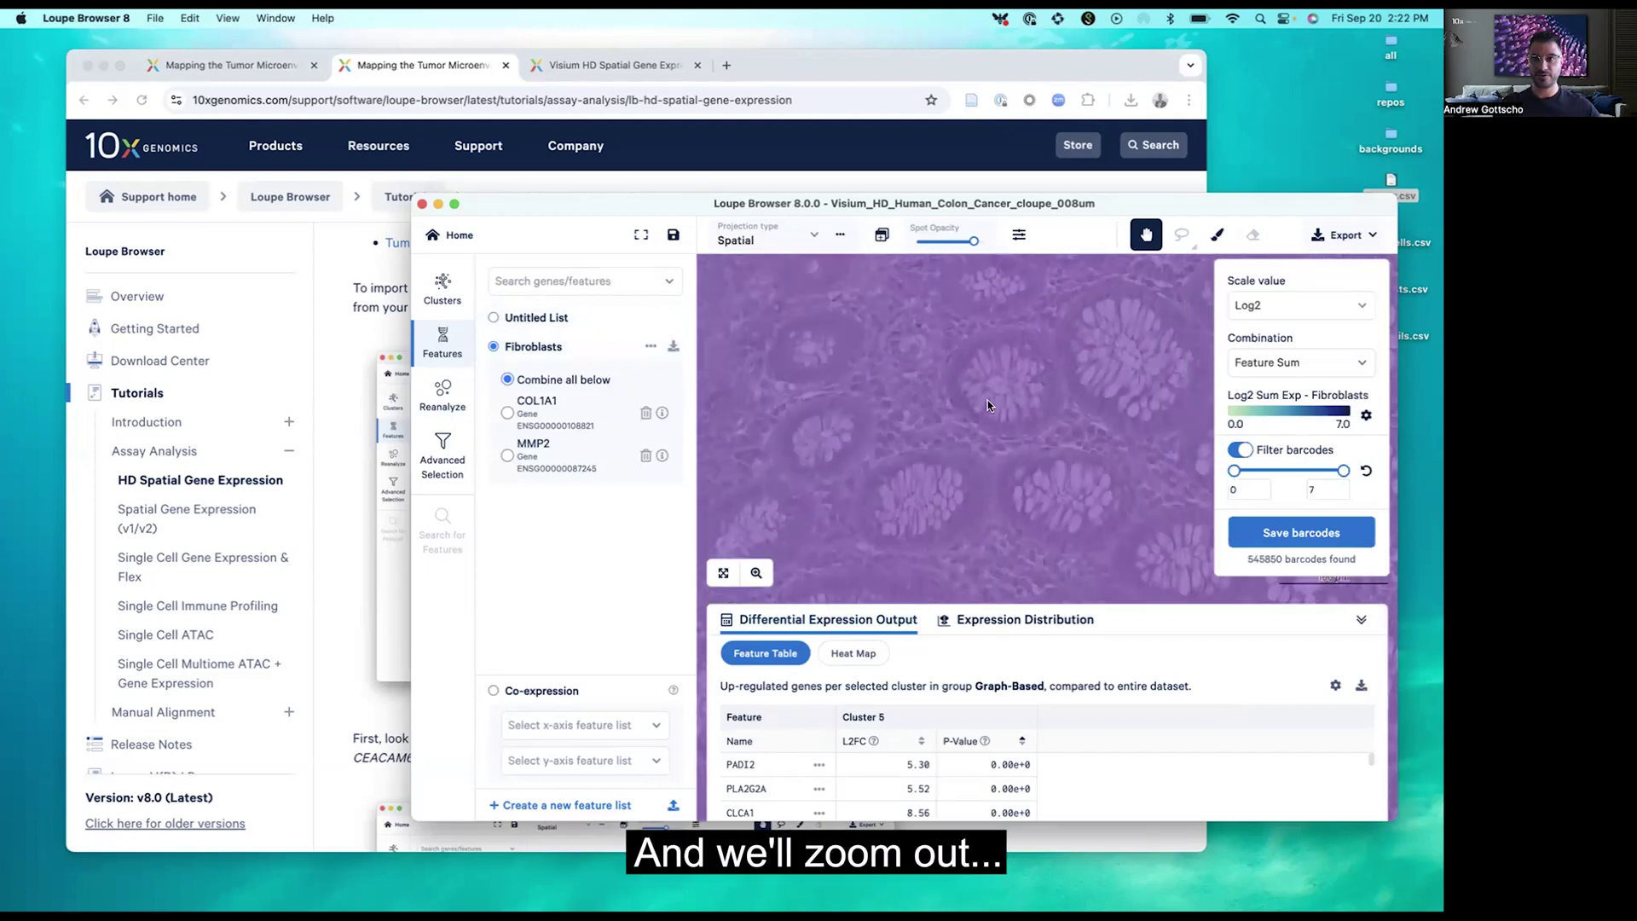
left_click(1240, 450)
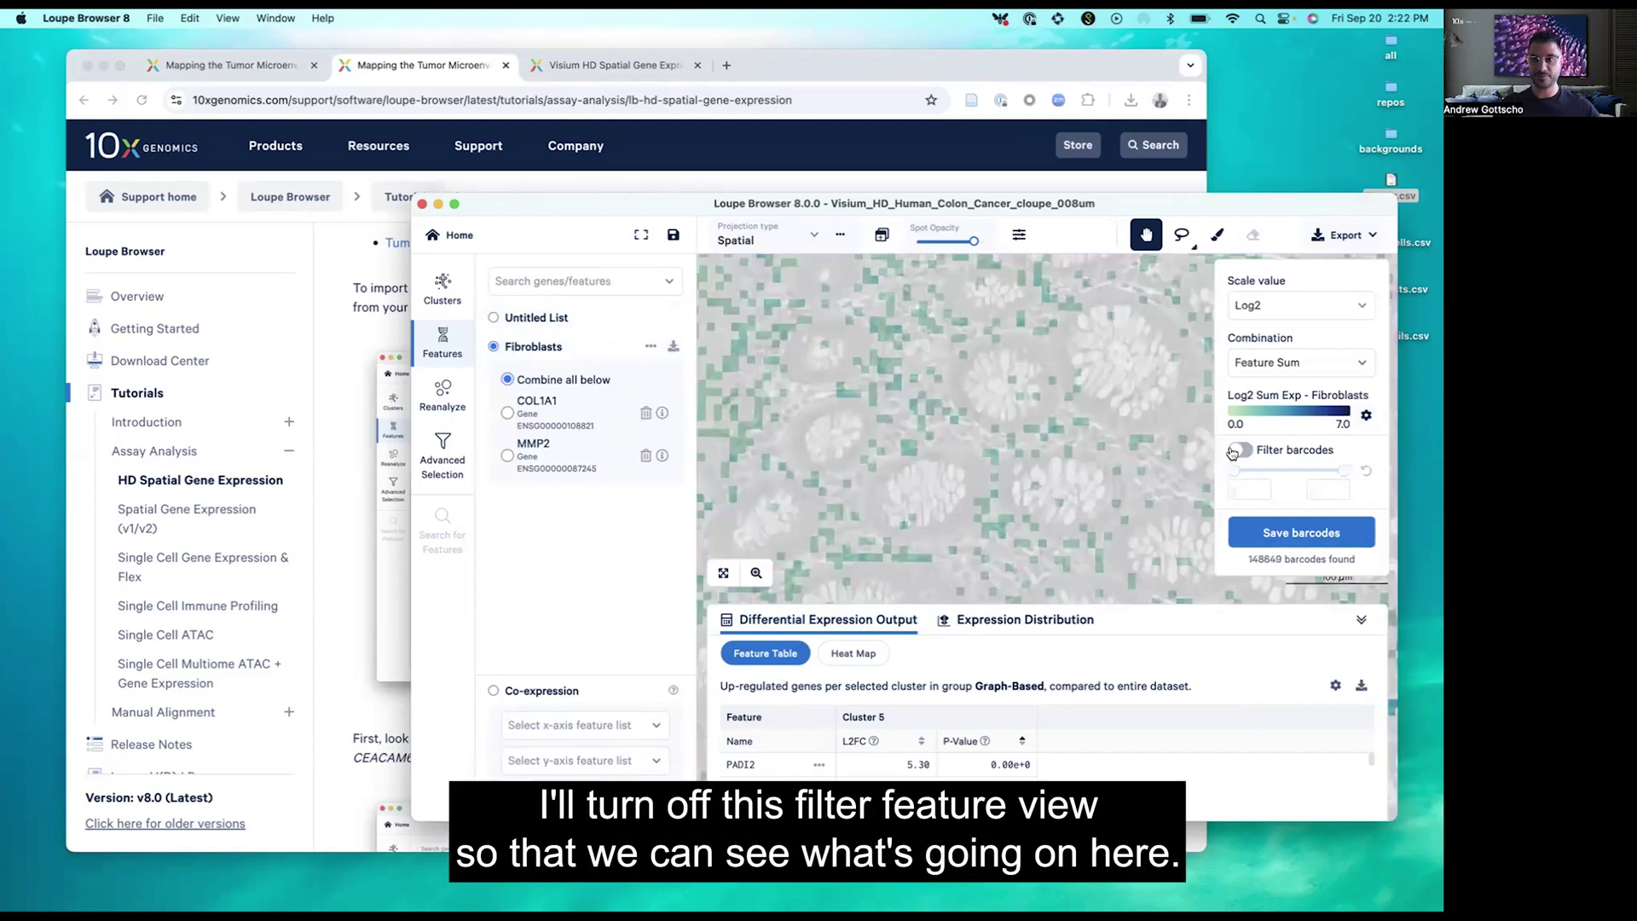
scroll(1054, 409, "down", 3)
scroll(1055, 409, "down", 5)
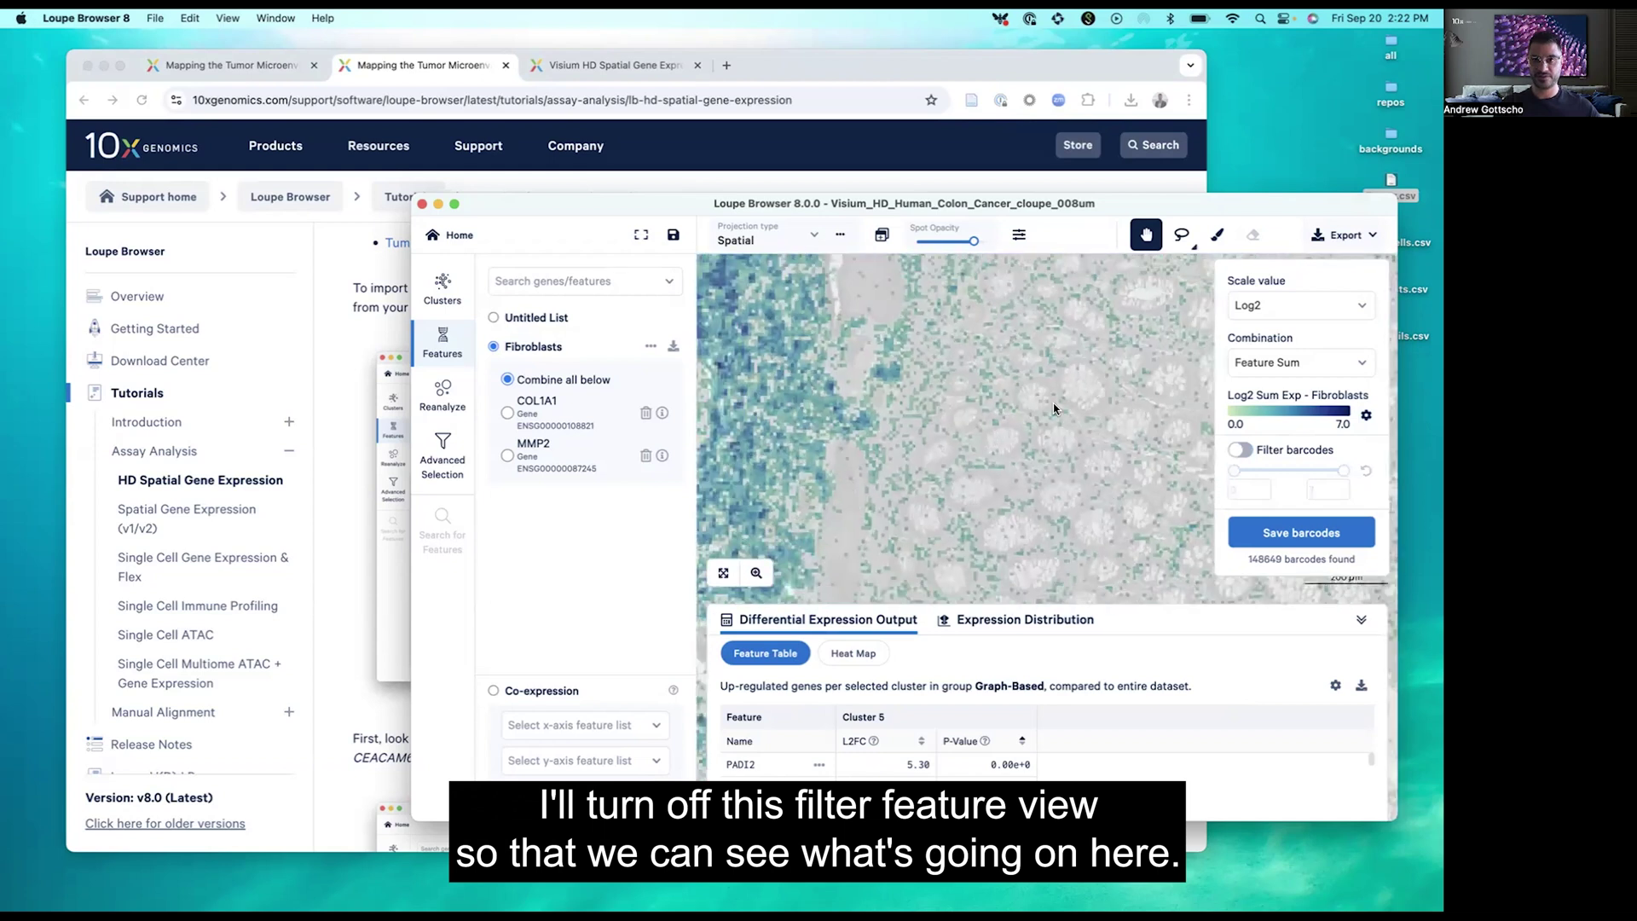
scroll(1054, 409, "down", 3)
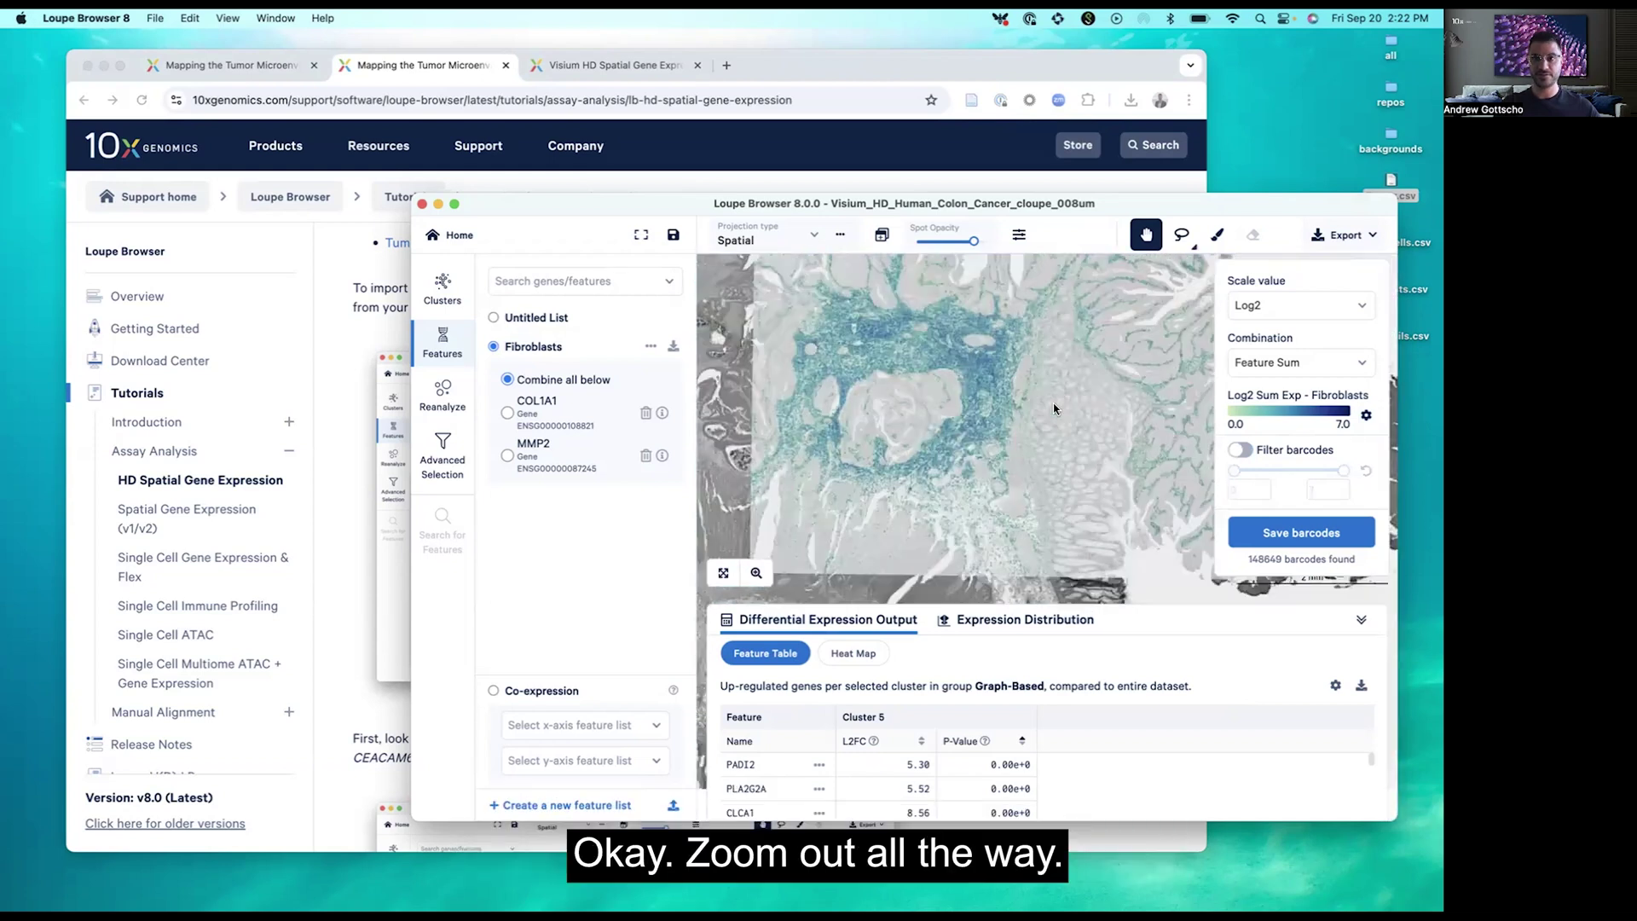
scroll(1004, 466, "down", 2)
scroll(1033, 434, "up", 3)
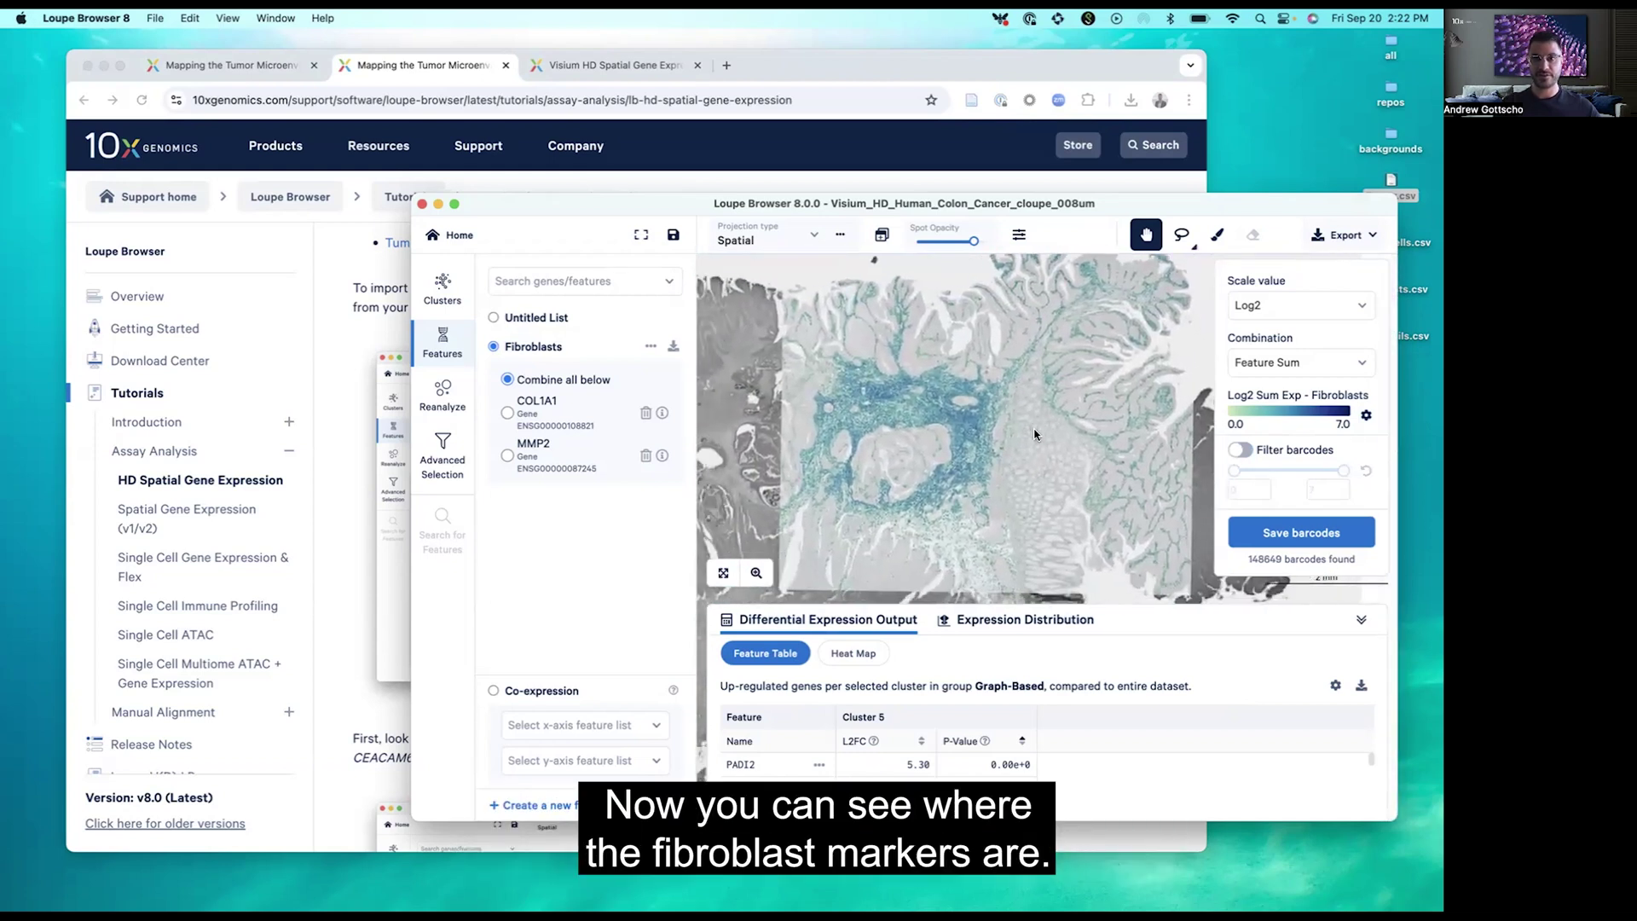
scroll(889, 397, "up", 3)
scroll(889, 397, "up", 2)
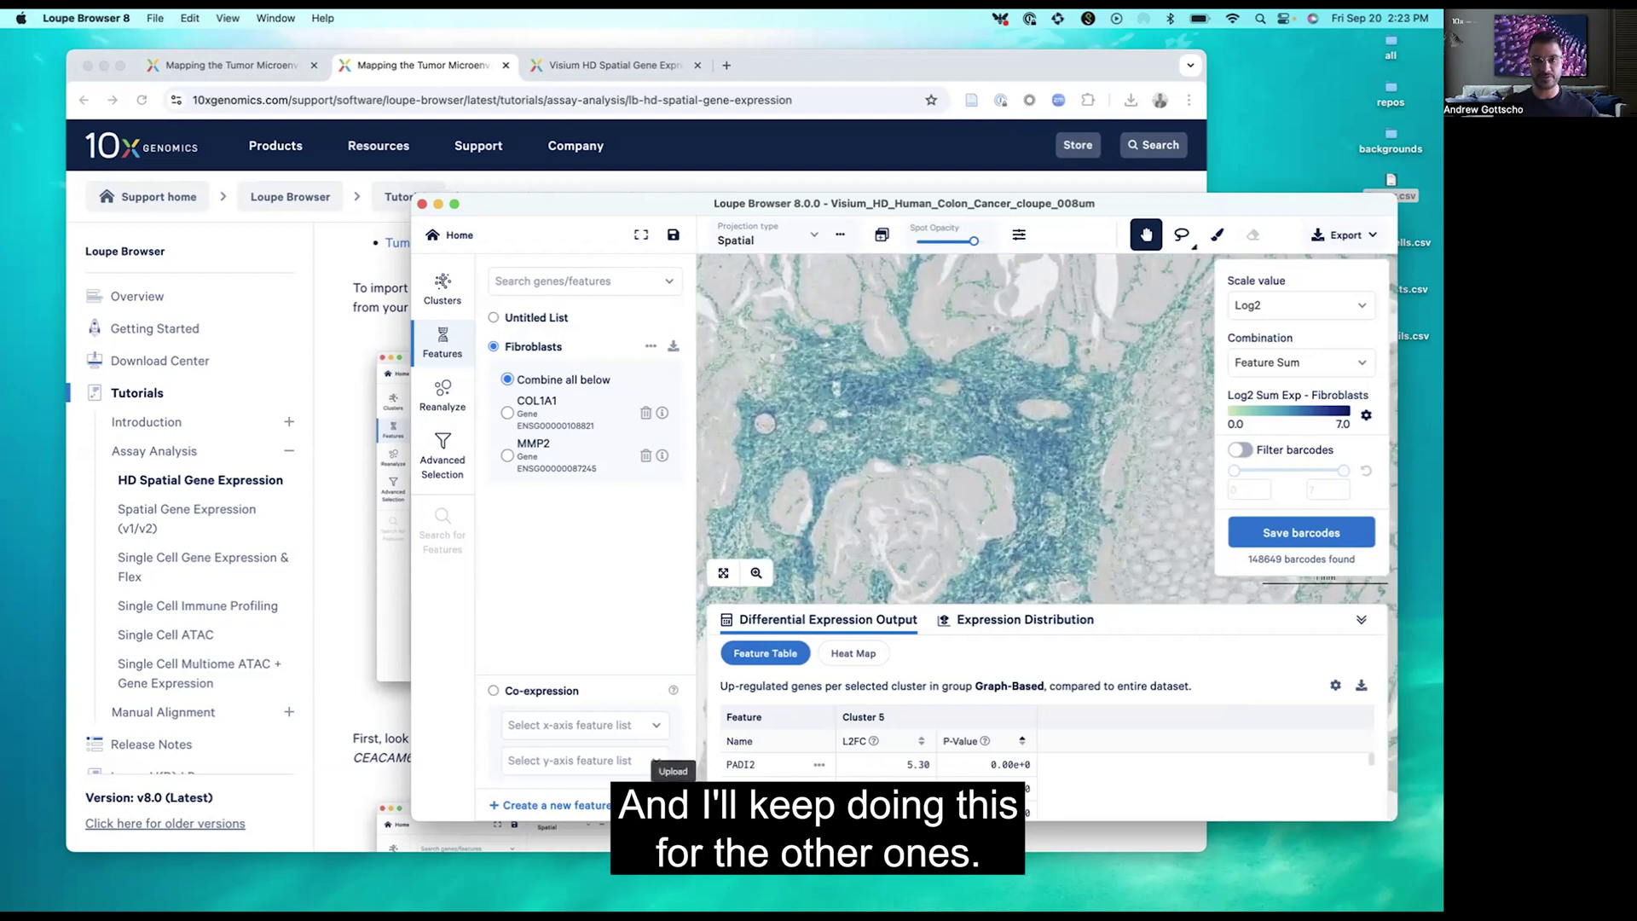
Import the marker lists Goblet_cells.csv, Macrophages.csv, Neutrophils.csv and Tumor.csv as feature lists.
left_click(672, 801)
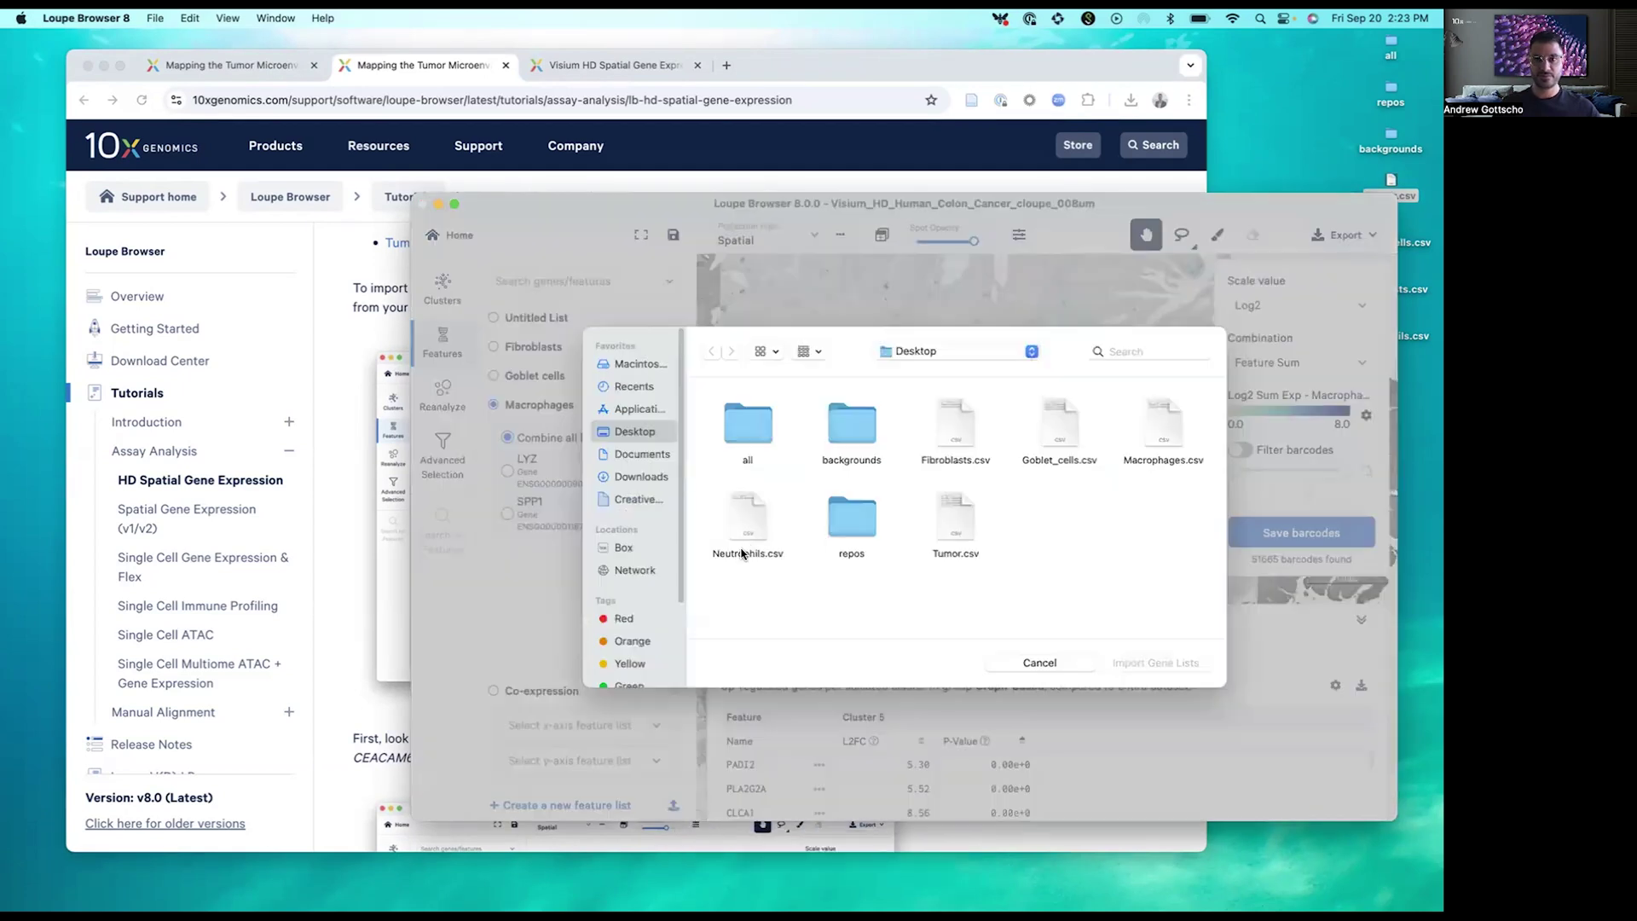
left_click(750, 522)
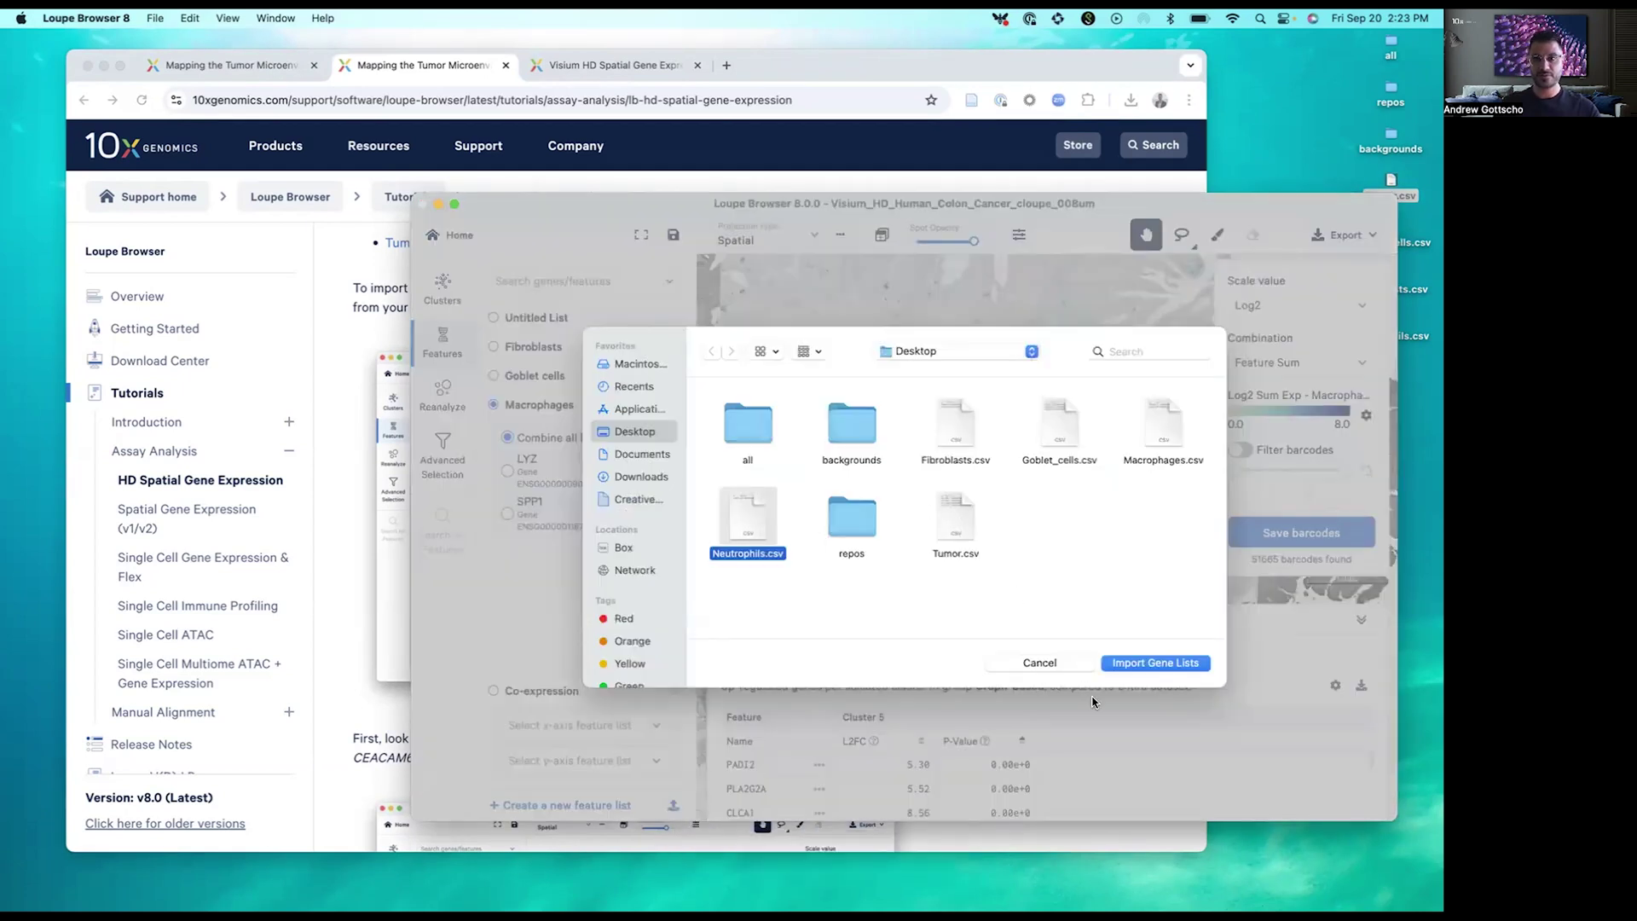
left_click(1136, 663)
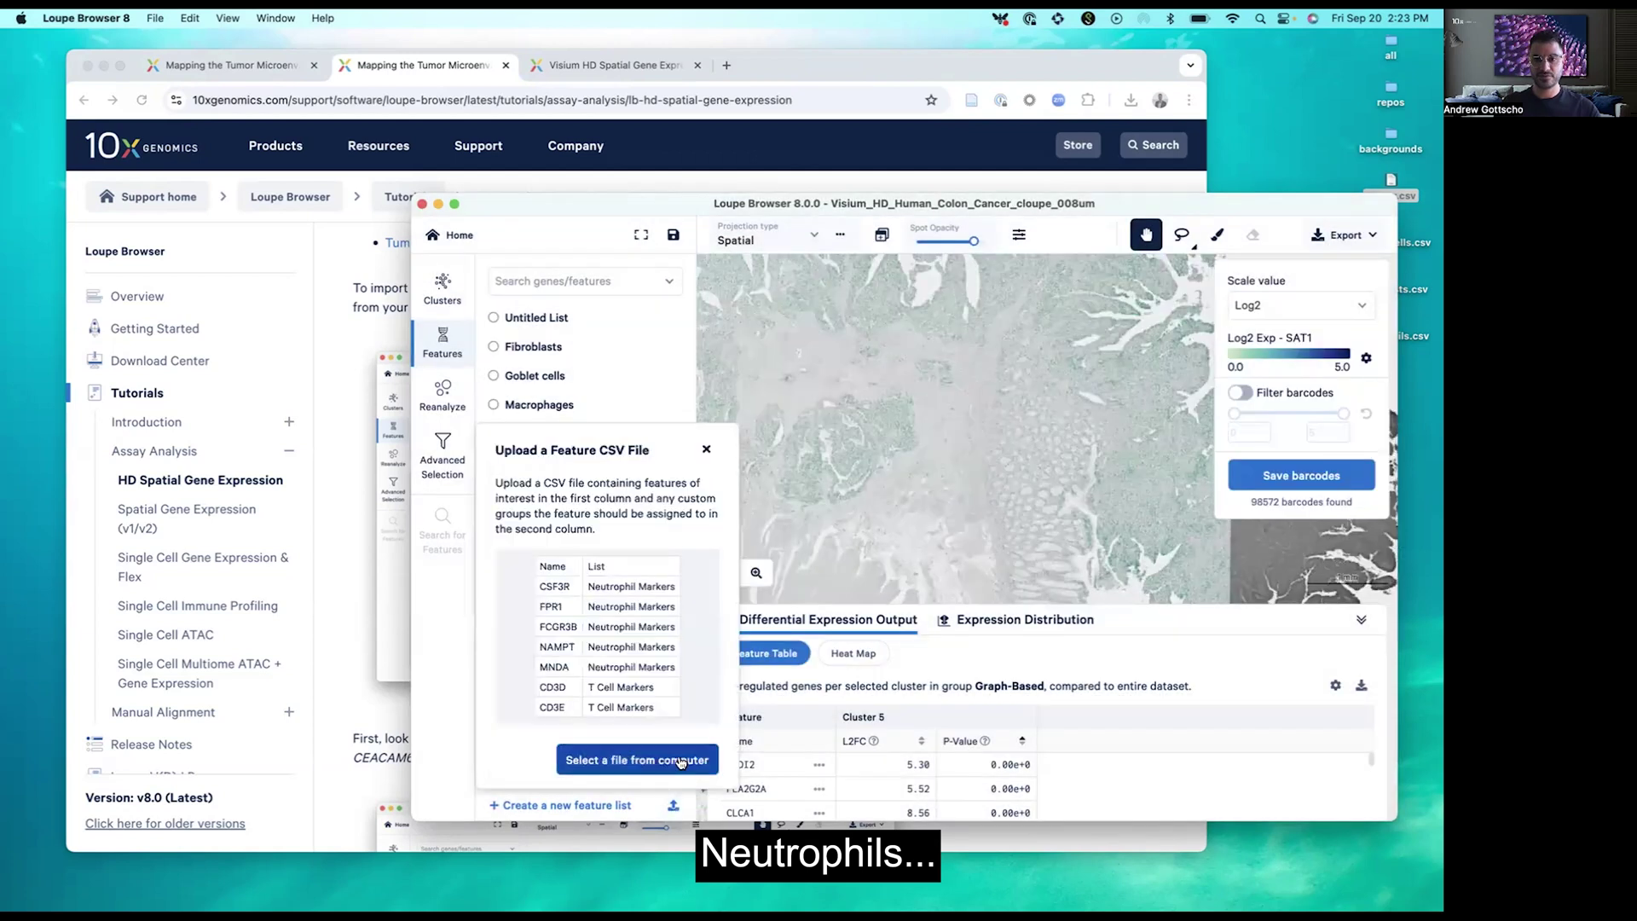
left_click(680, 760)
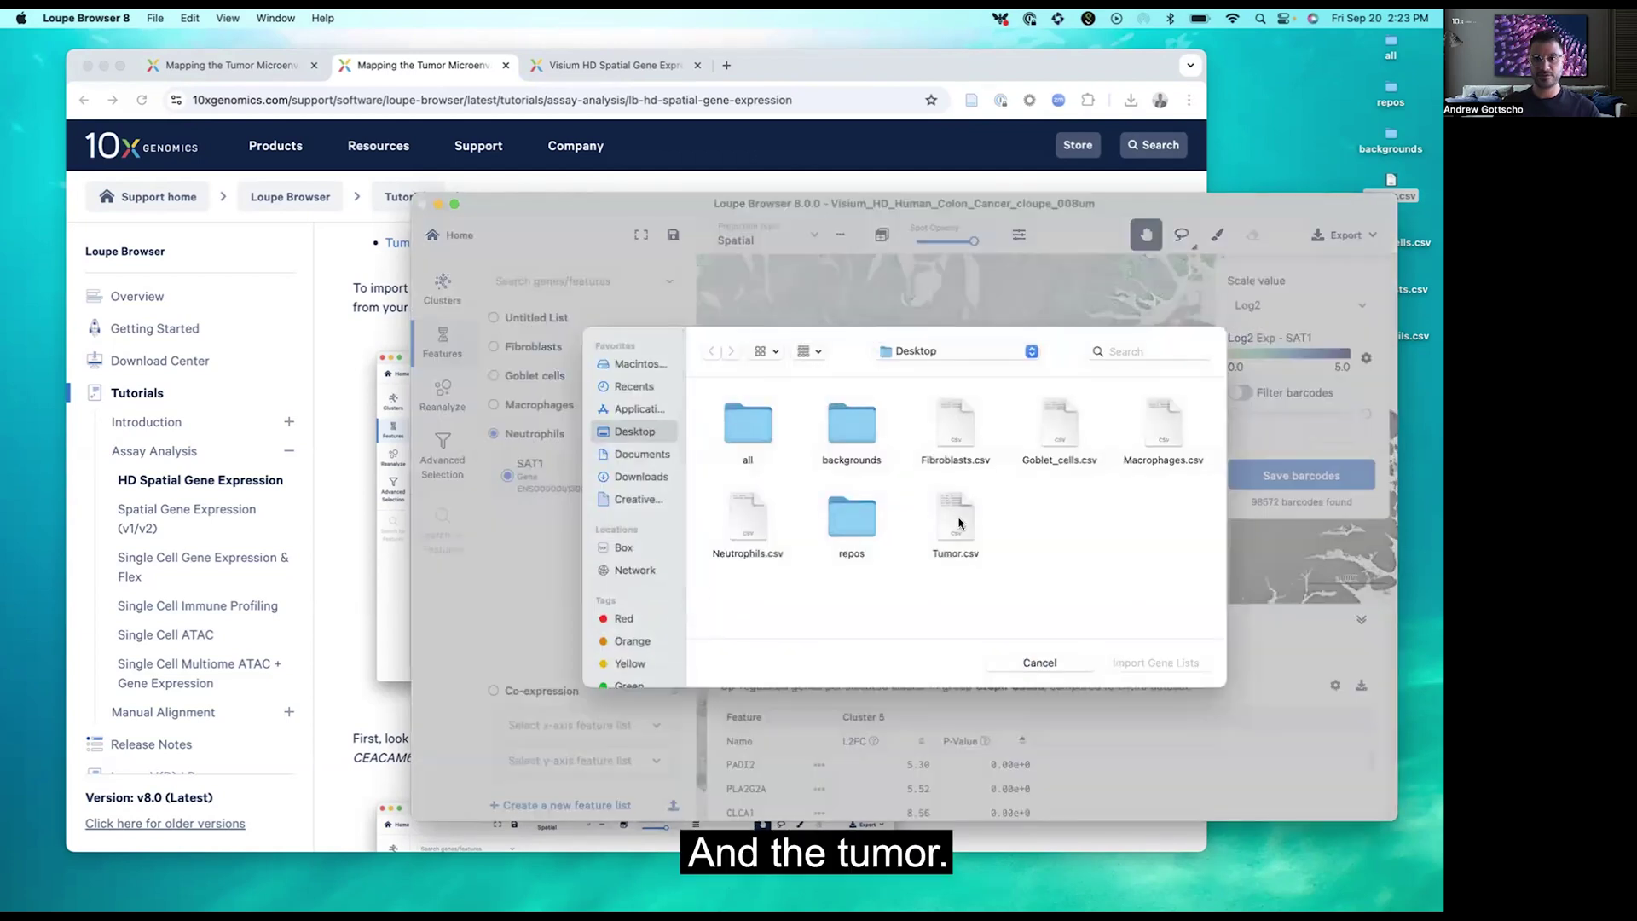
left_click(957, 520)
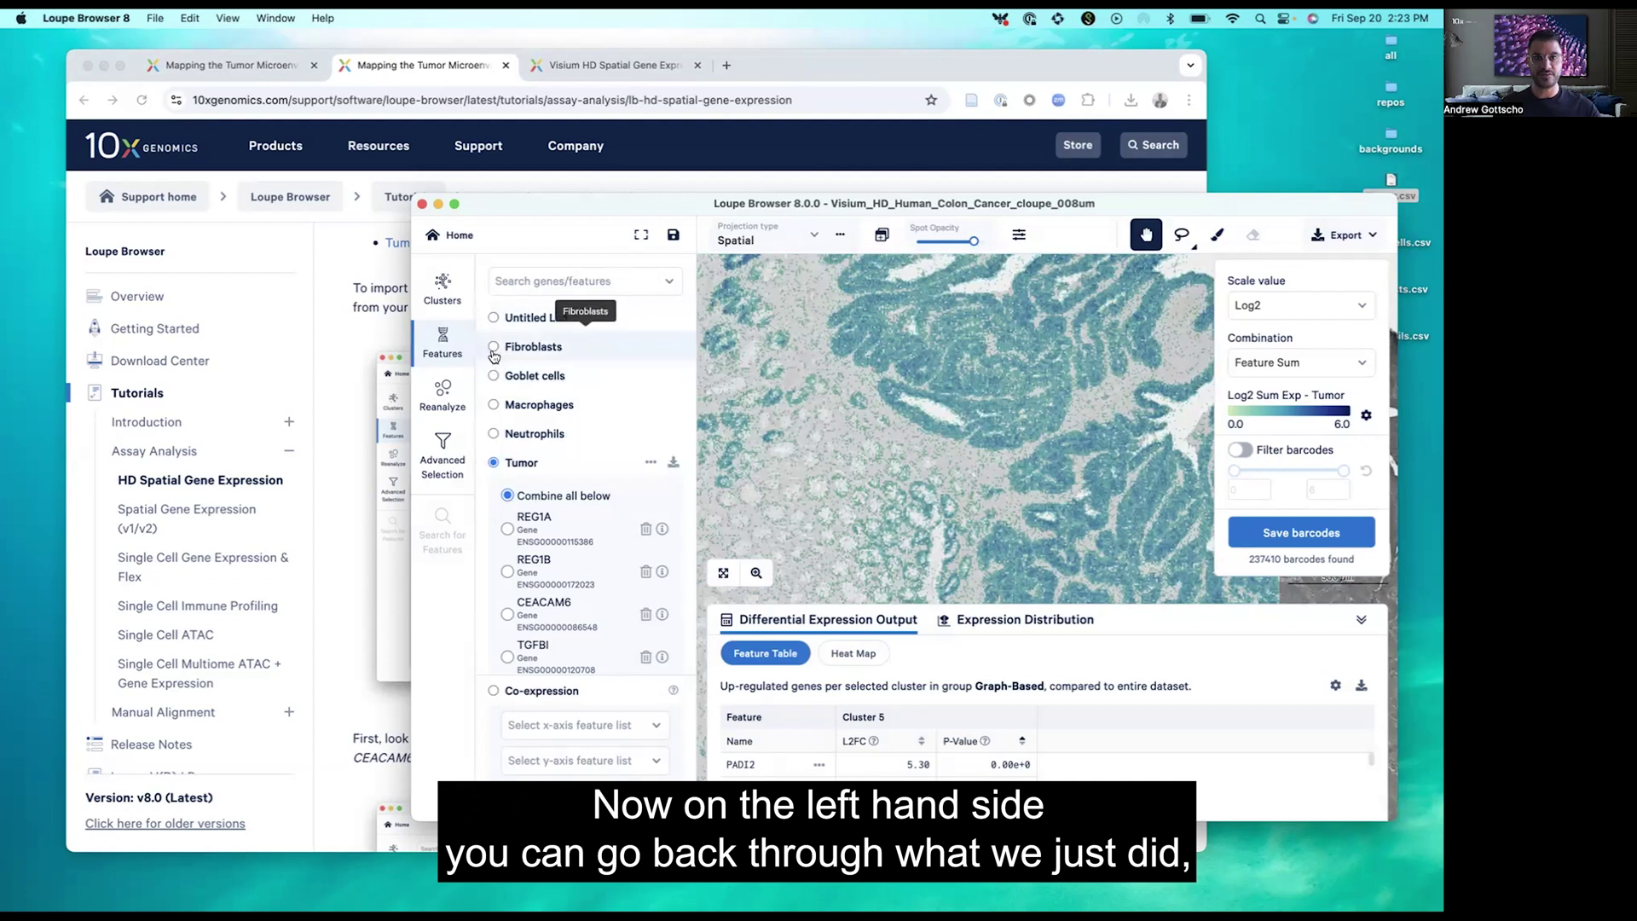
Compare the spatial expression of the fibroblast, goblet cell, macrophage and tumor feature lists one after another.
left_click(494, 350)
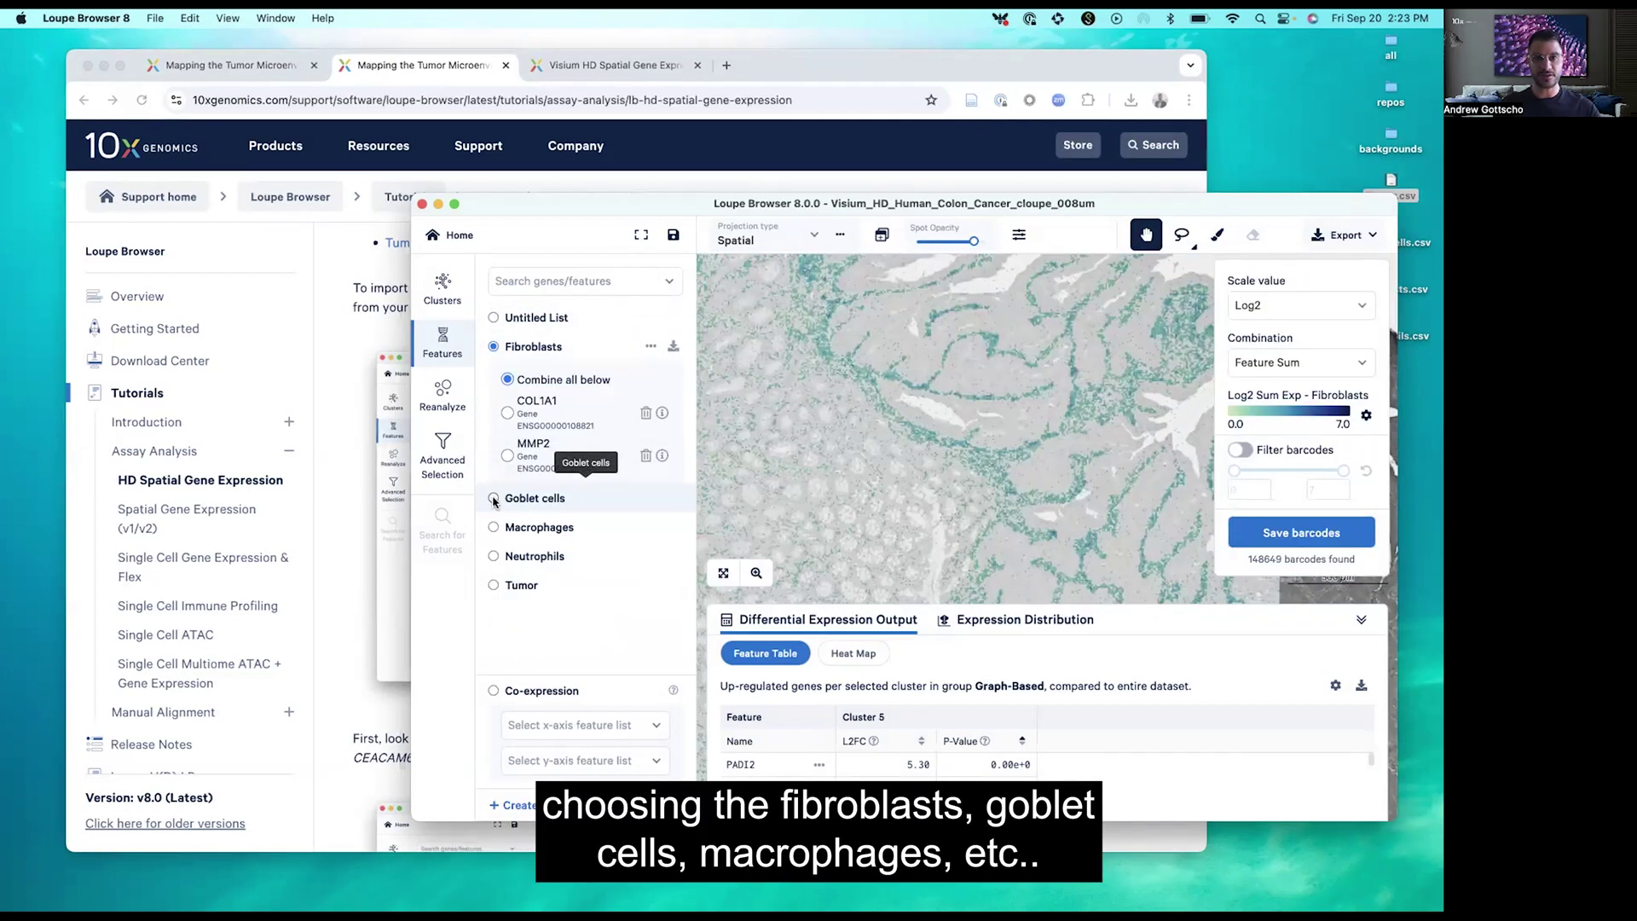
left_click(493, 500)
left_click(494, 573)
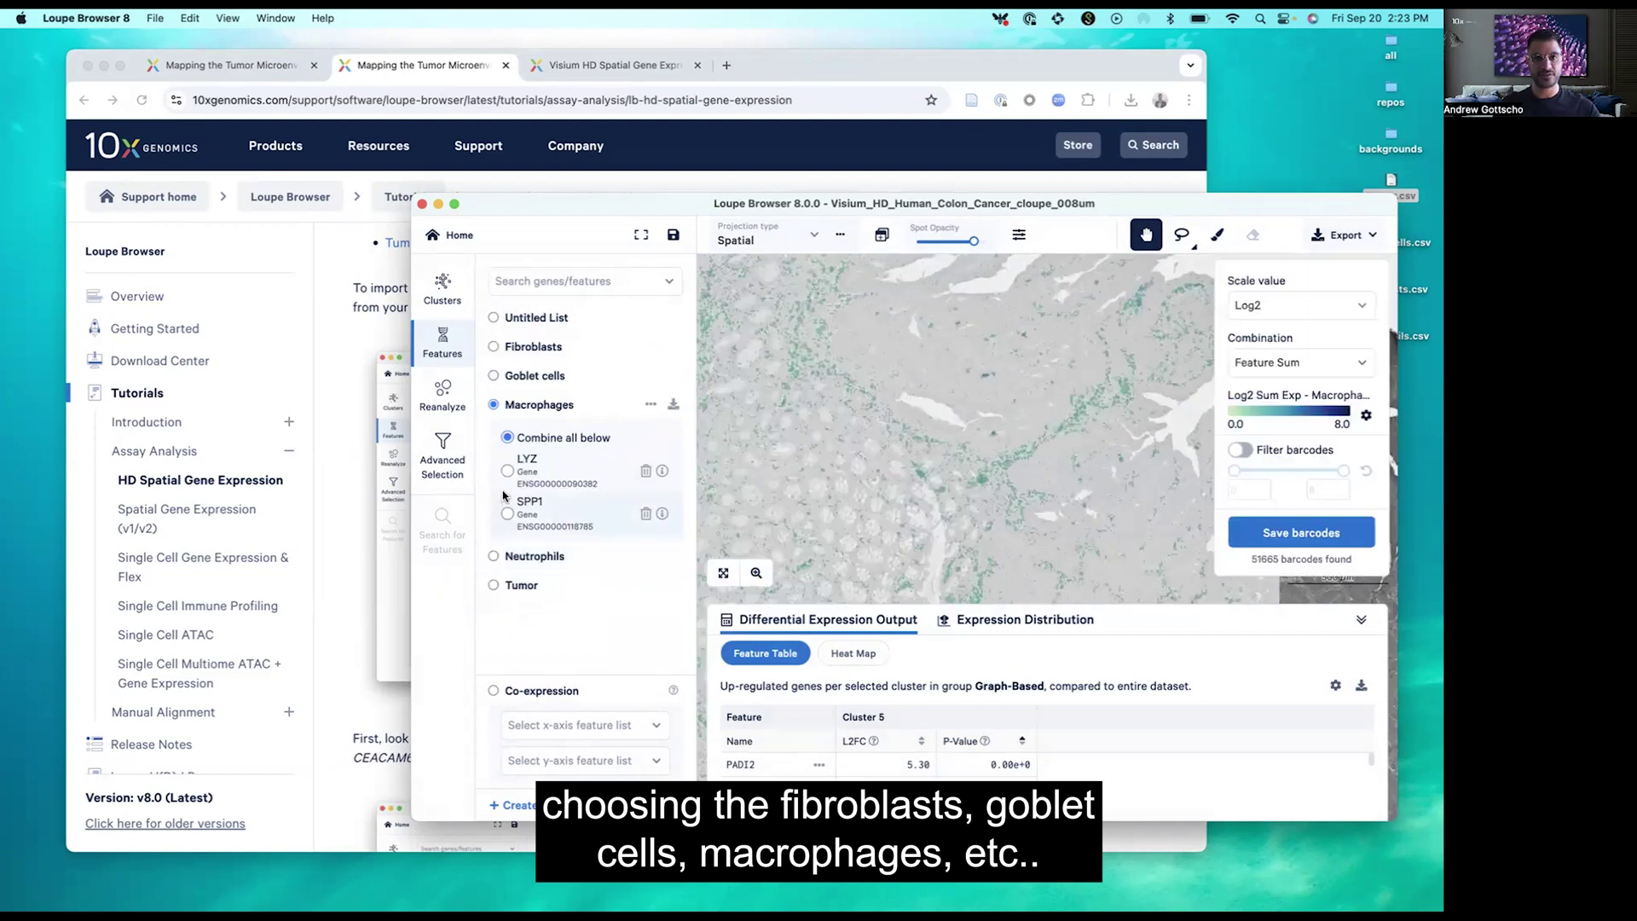
left_click(493, 586)
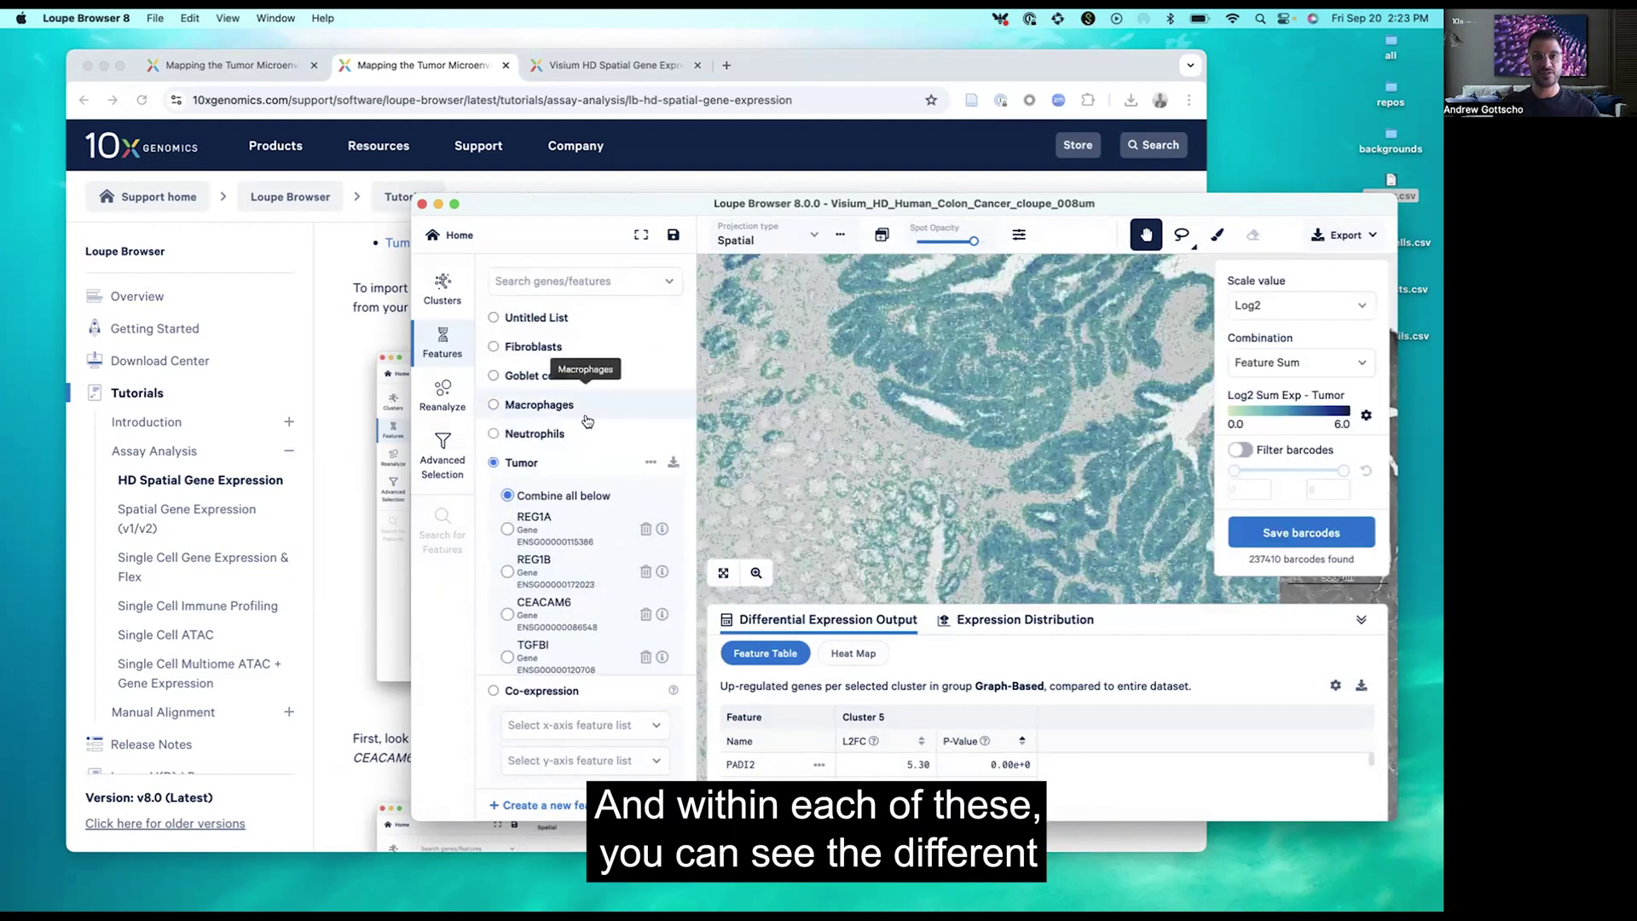
View the tumor markers REG1A and REG1B individually, and return to the combined expression of all tumor genes.
scroll(548, 505, "down", 1)
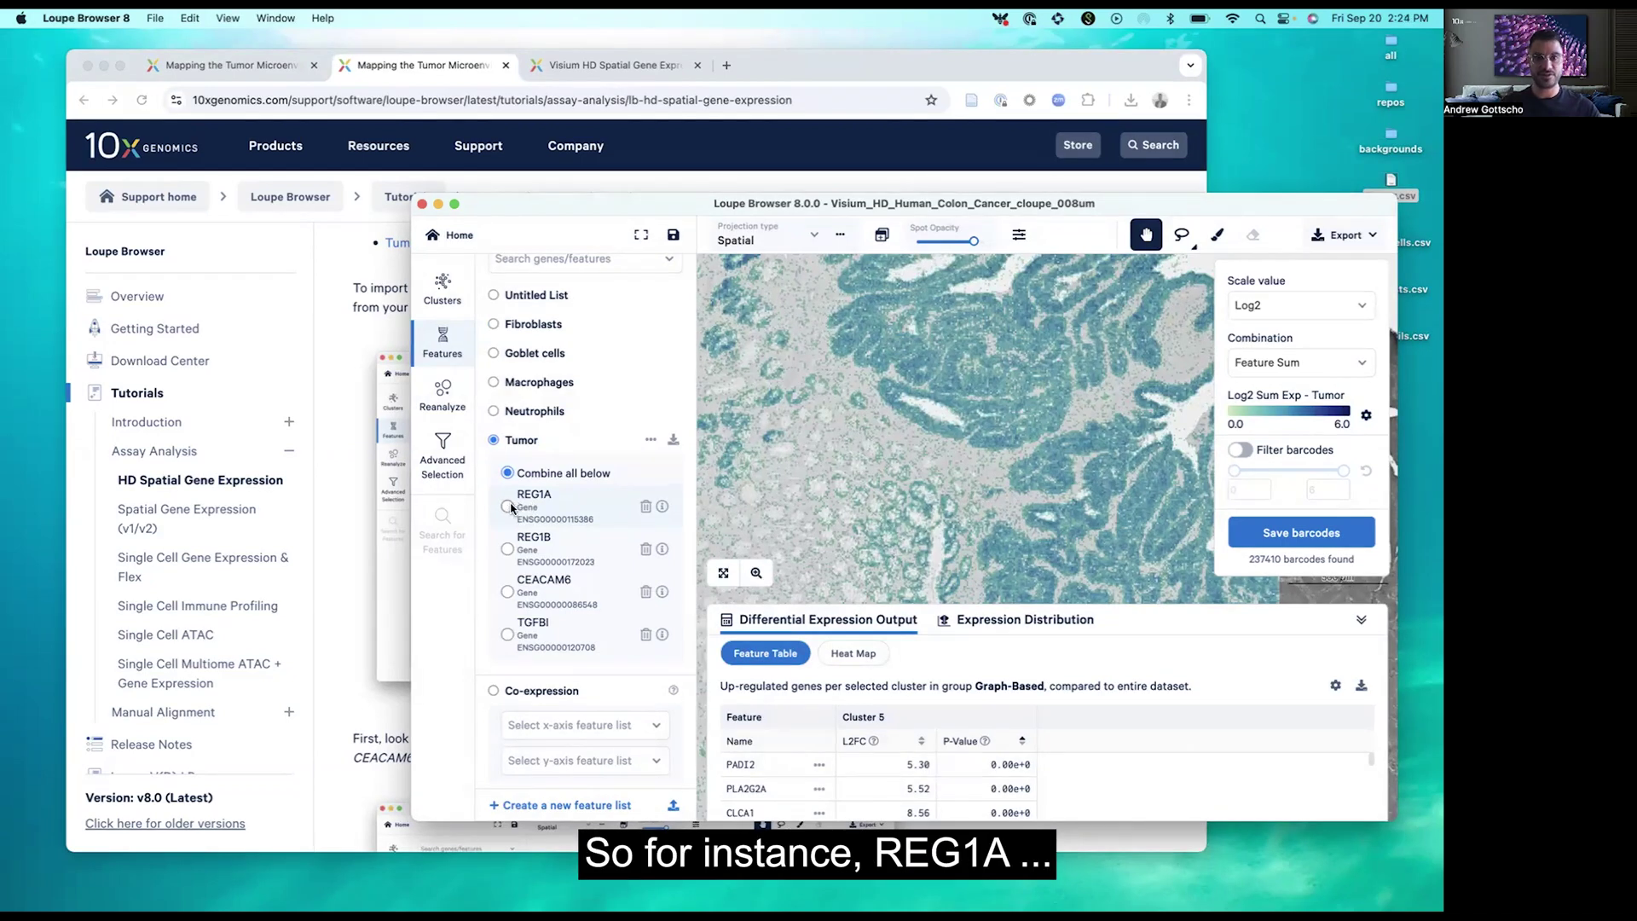
left_click(507, 507)
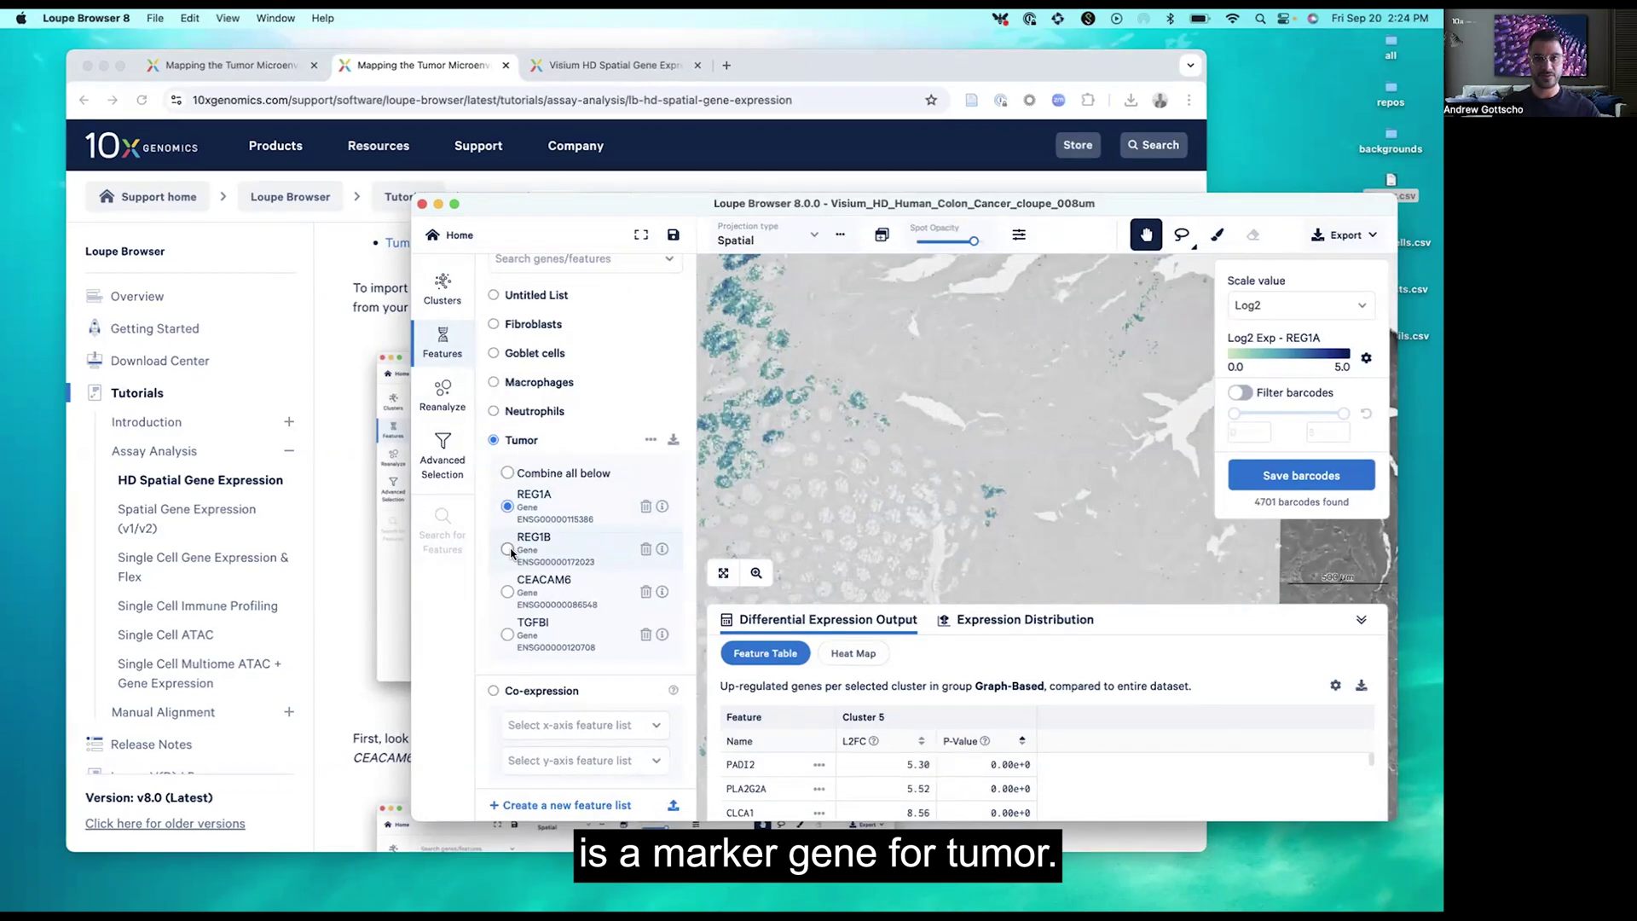
left_click(508, 550)
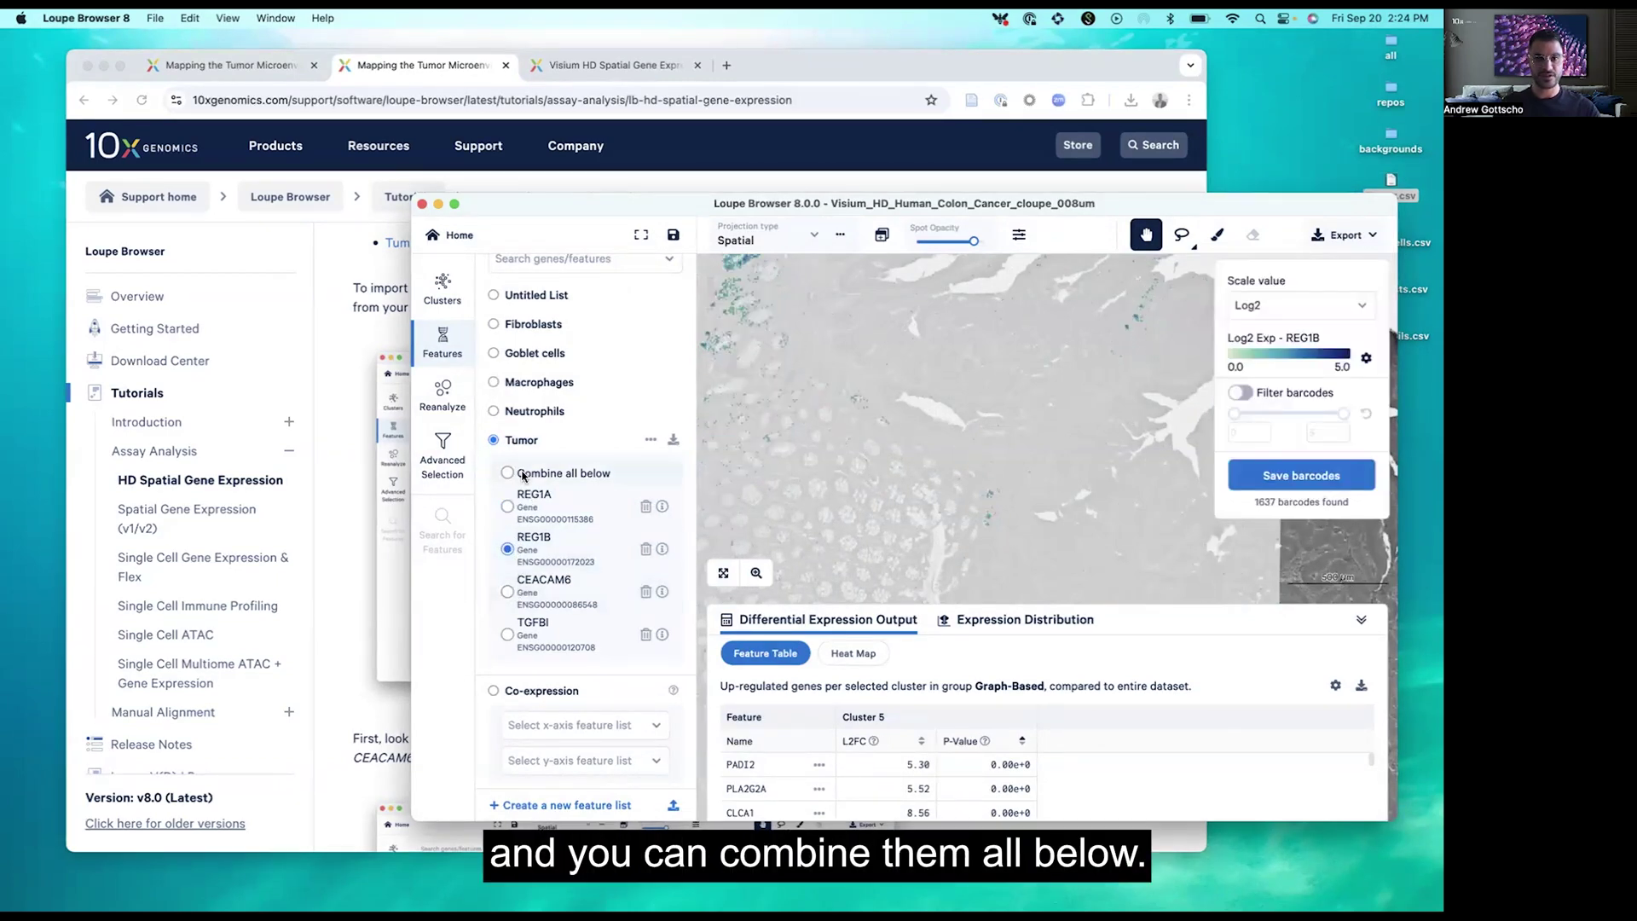
left_click(523, 475)
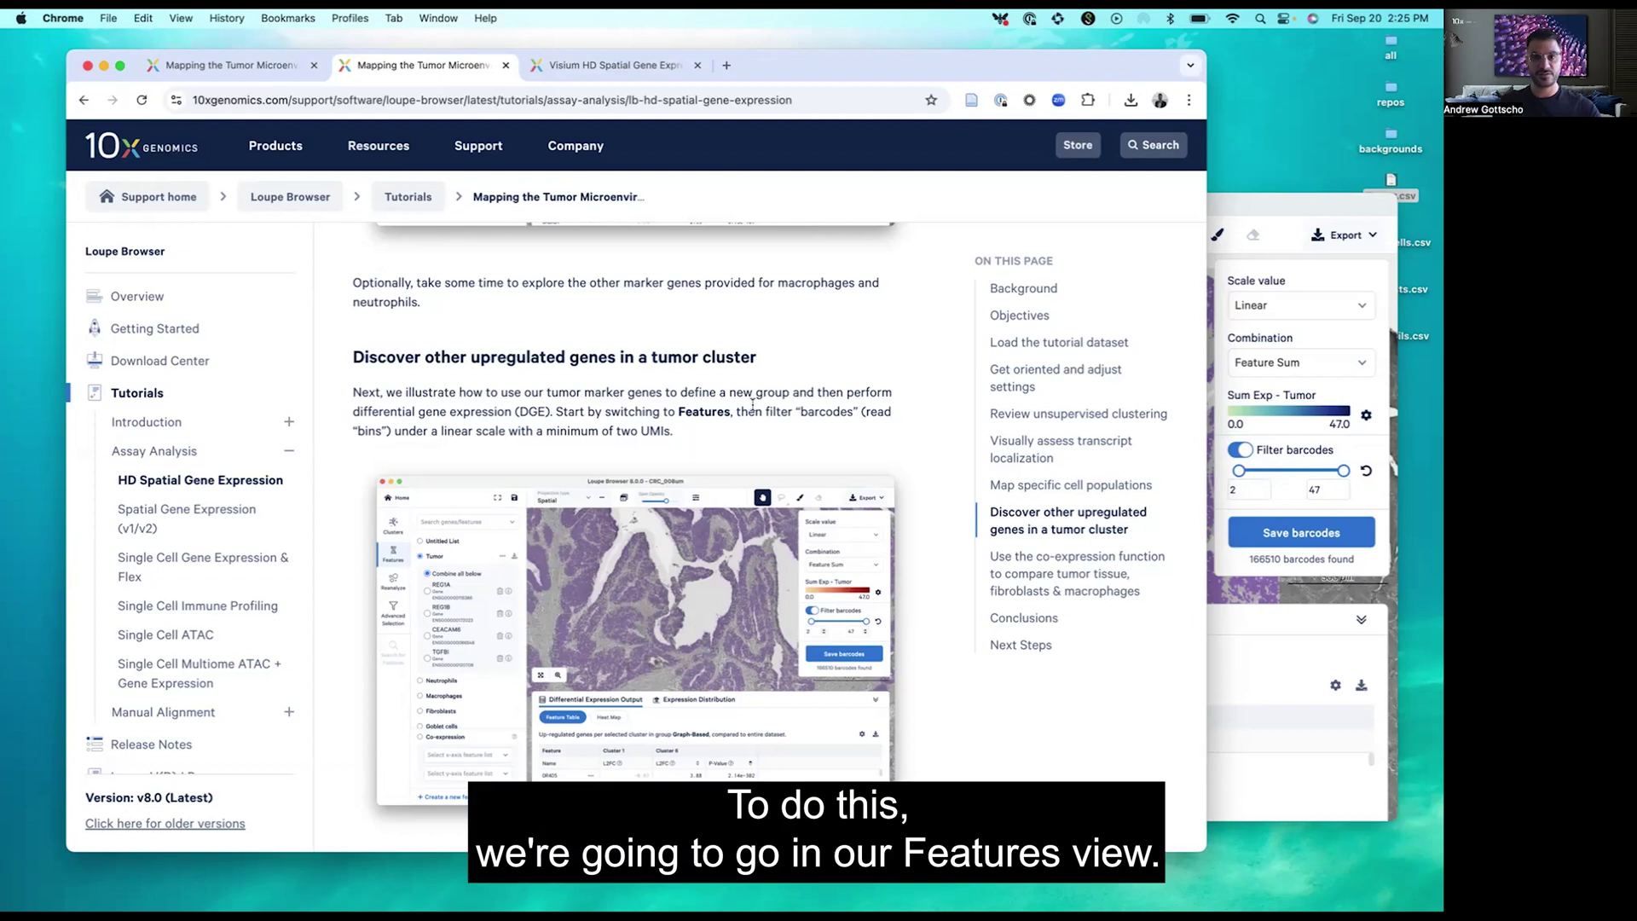
Back in Loupe Browser, reset barcode filtering for the combined Tumor list and set its minimum expression to 2.
key("super+Tab")
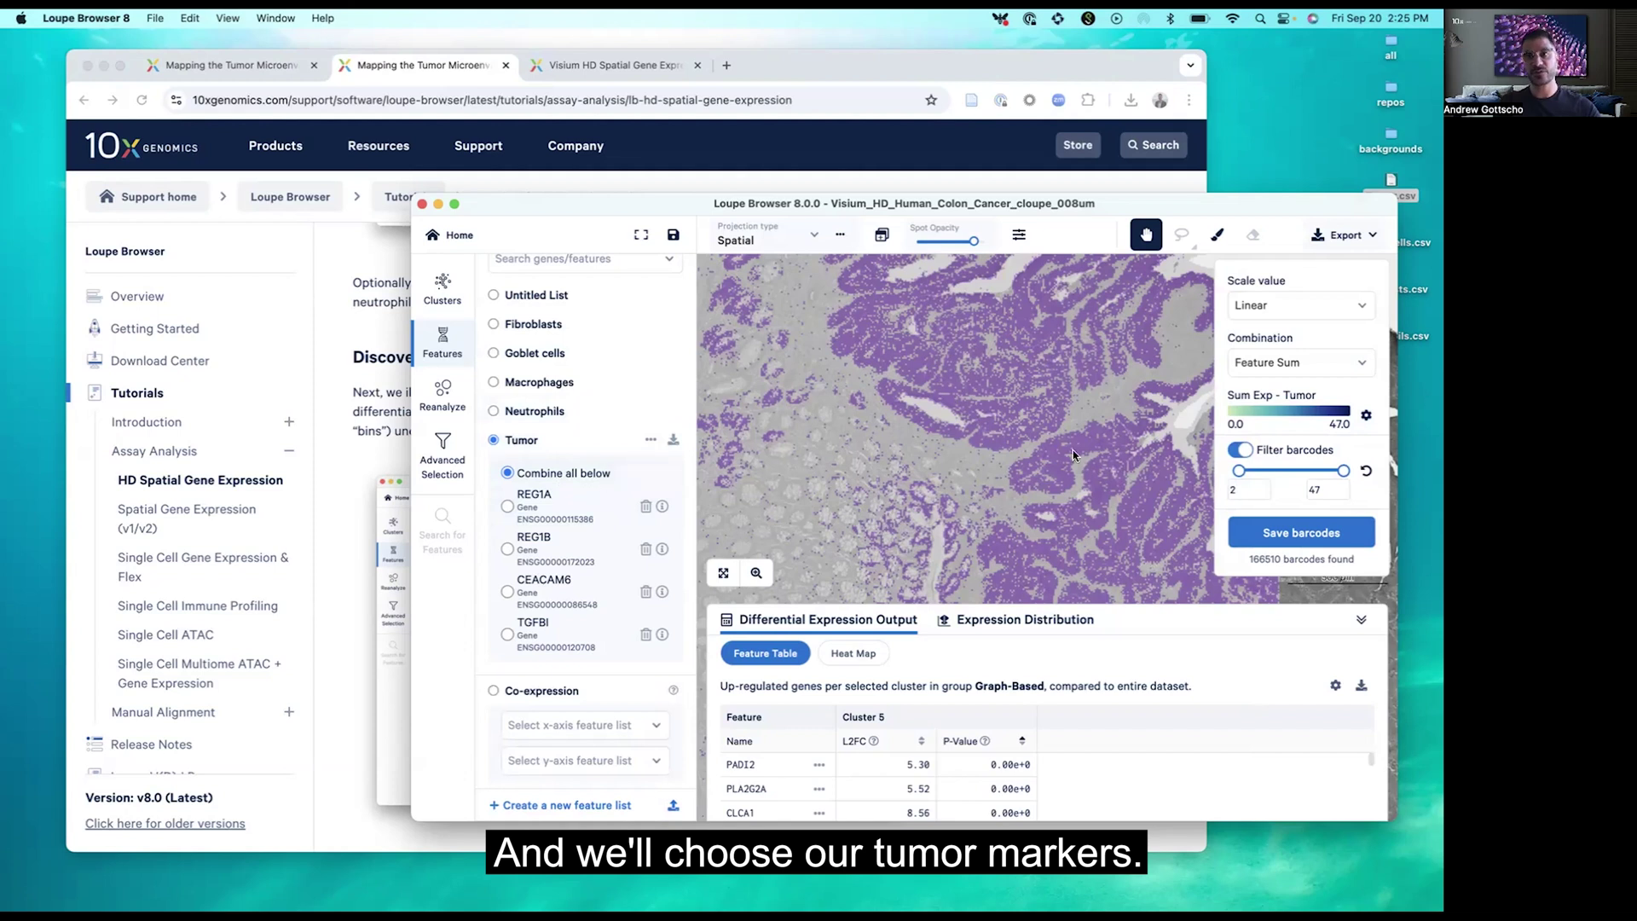
left_click(1243, 450)
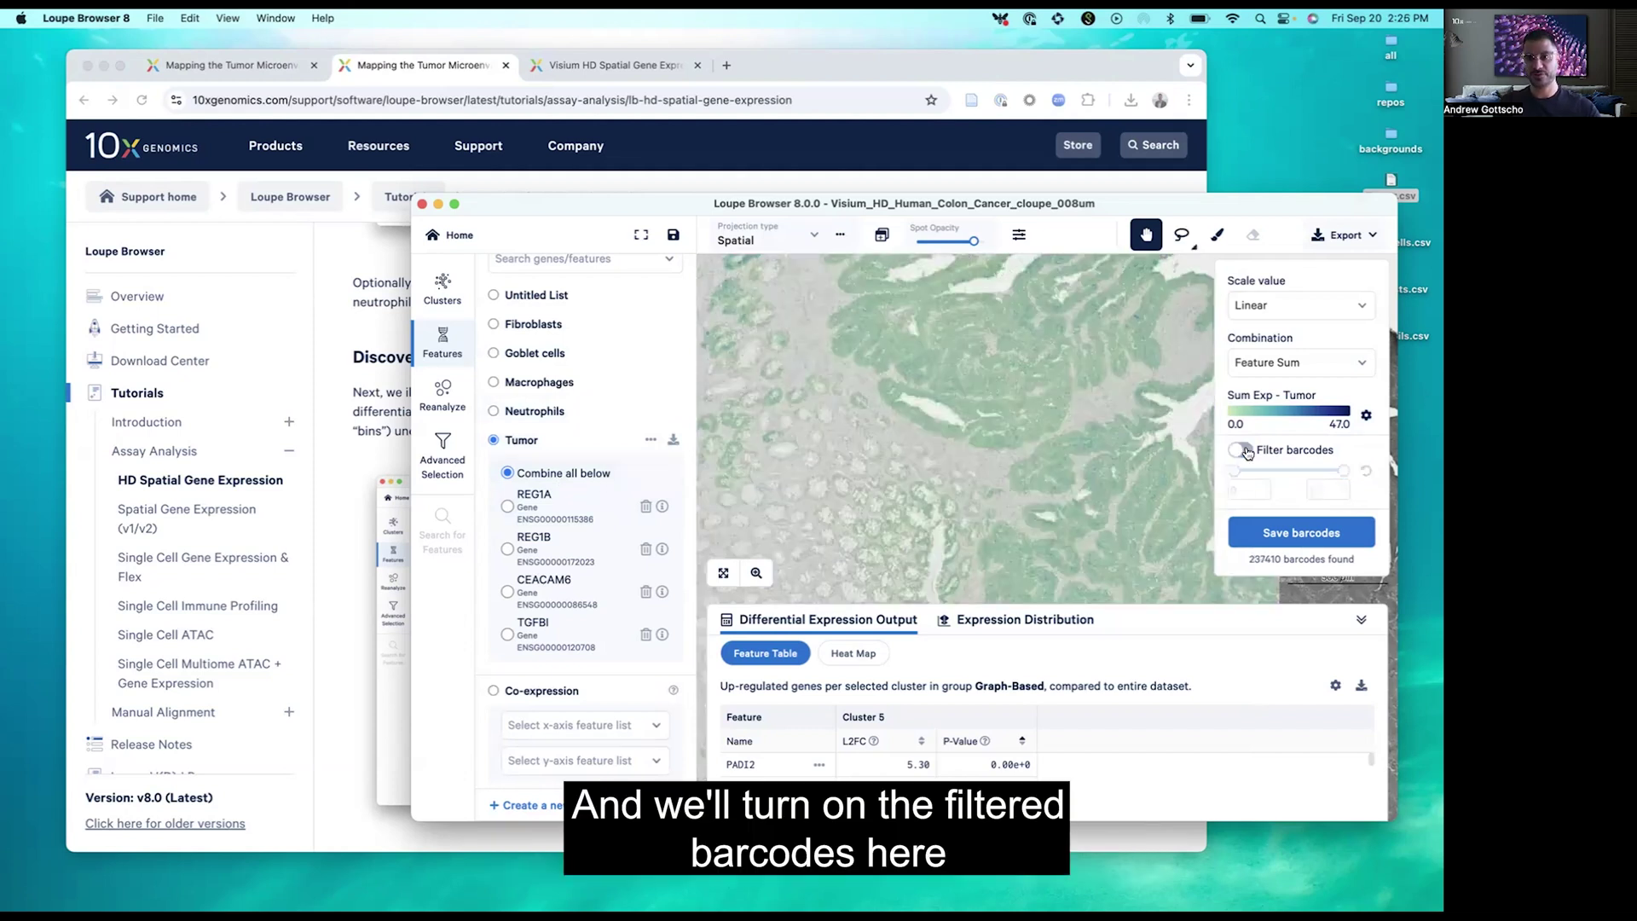
left_click(1244, 451)
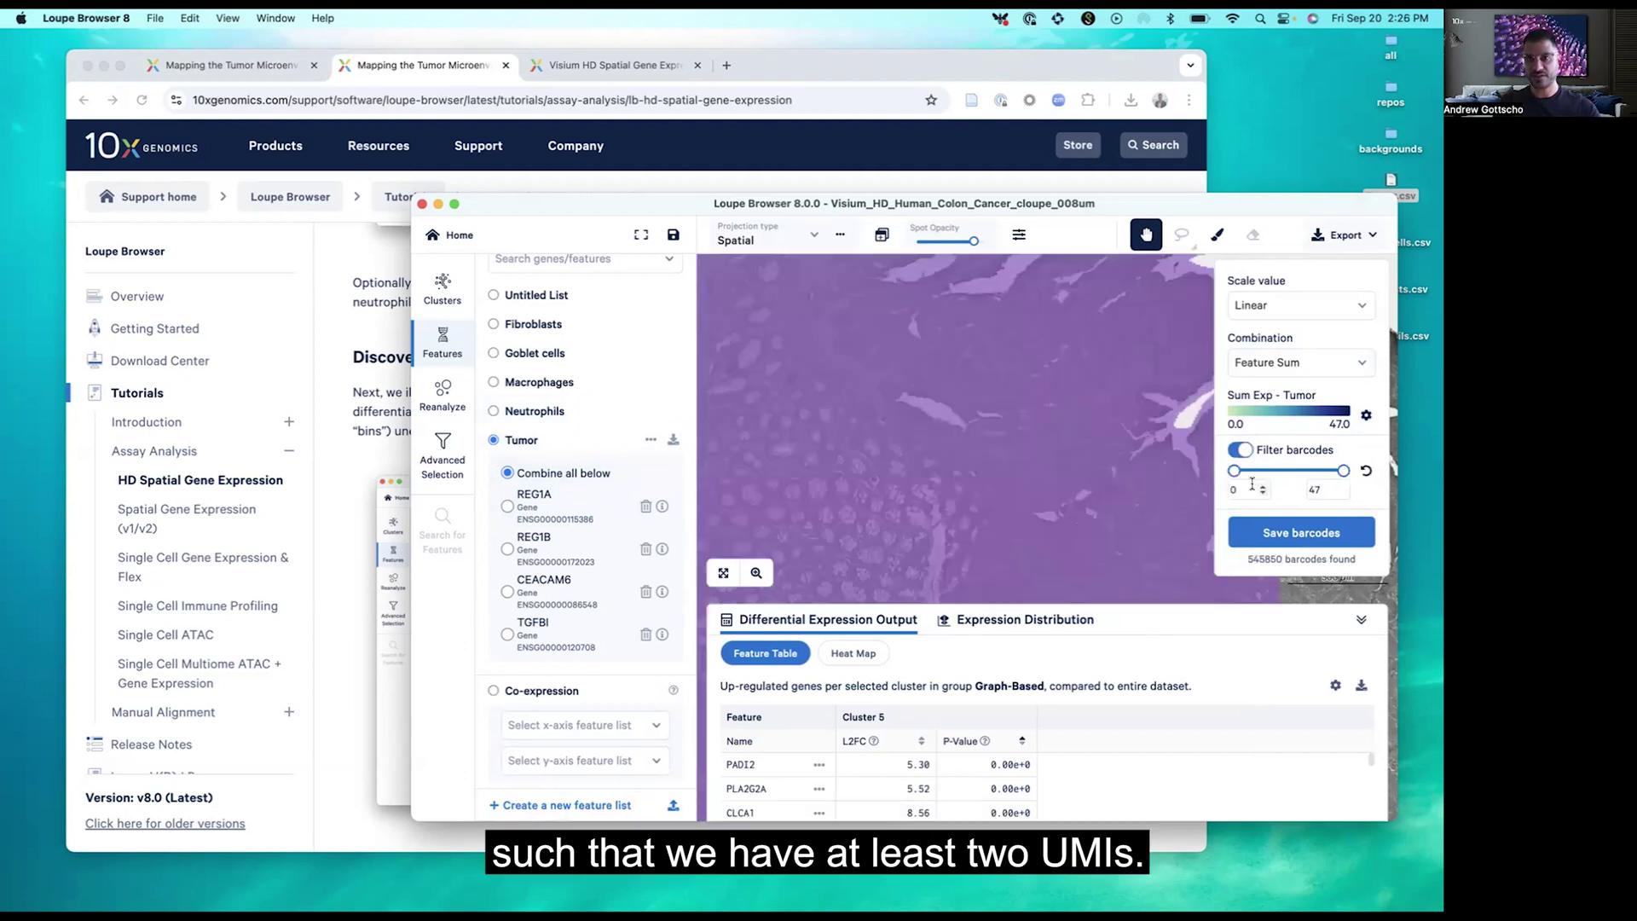
type("2")
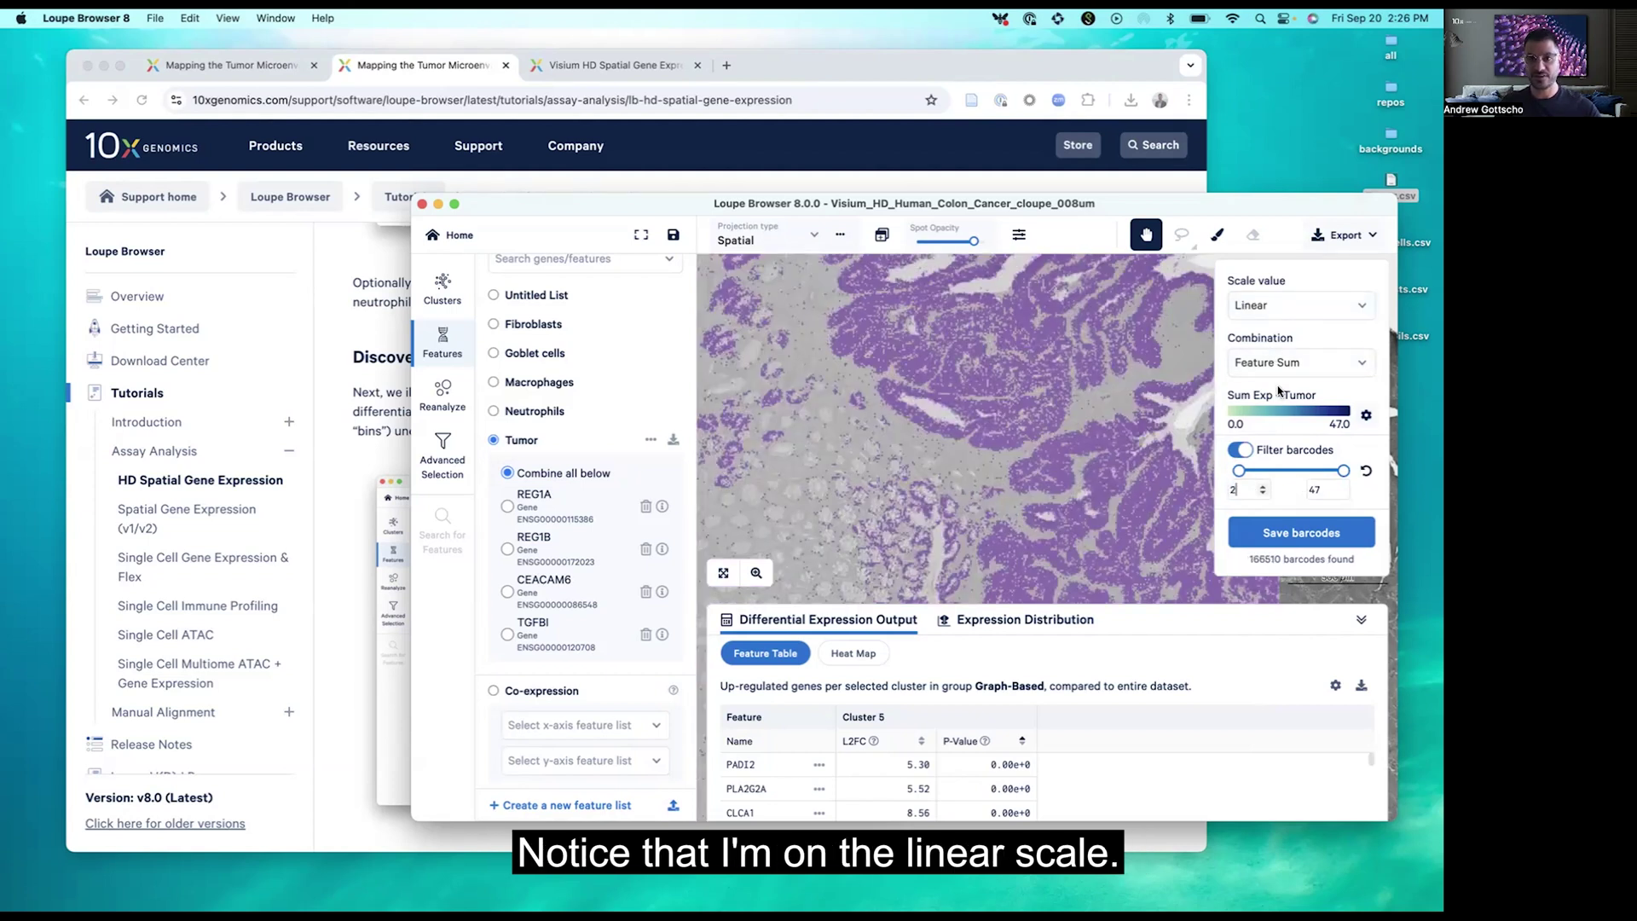
Save the filtered tumor barcodes as a new cluster named tumormin2 in a new group named CRC.
left_click(1270, 537)
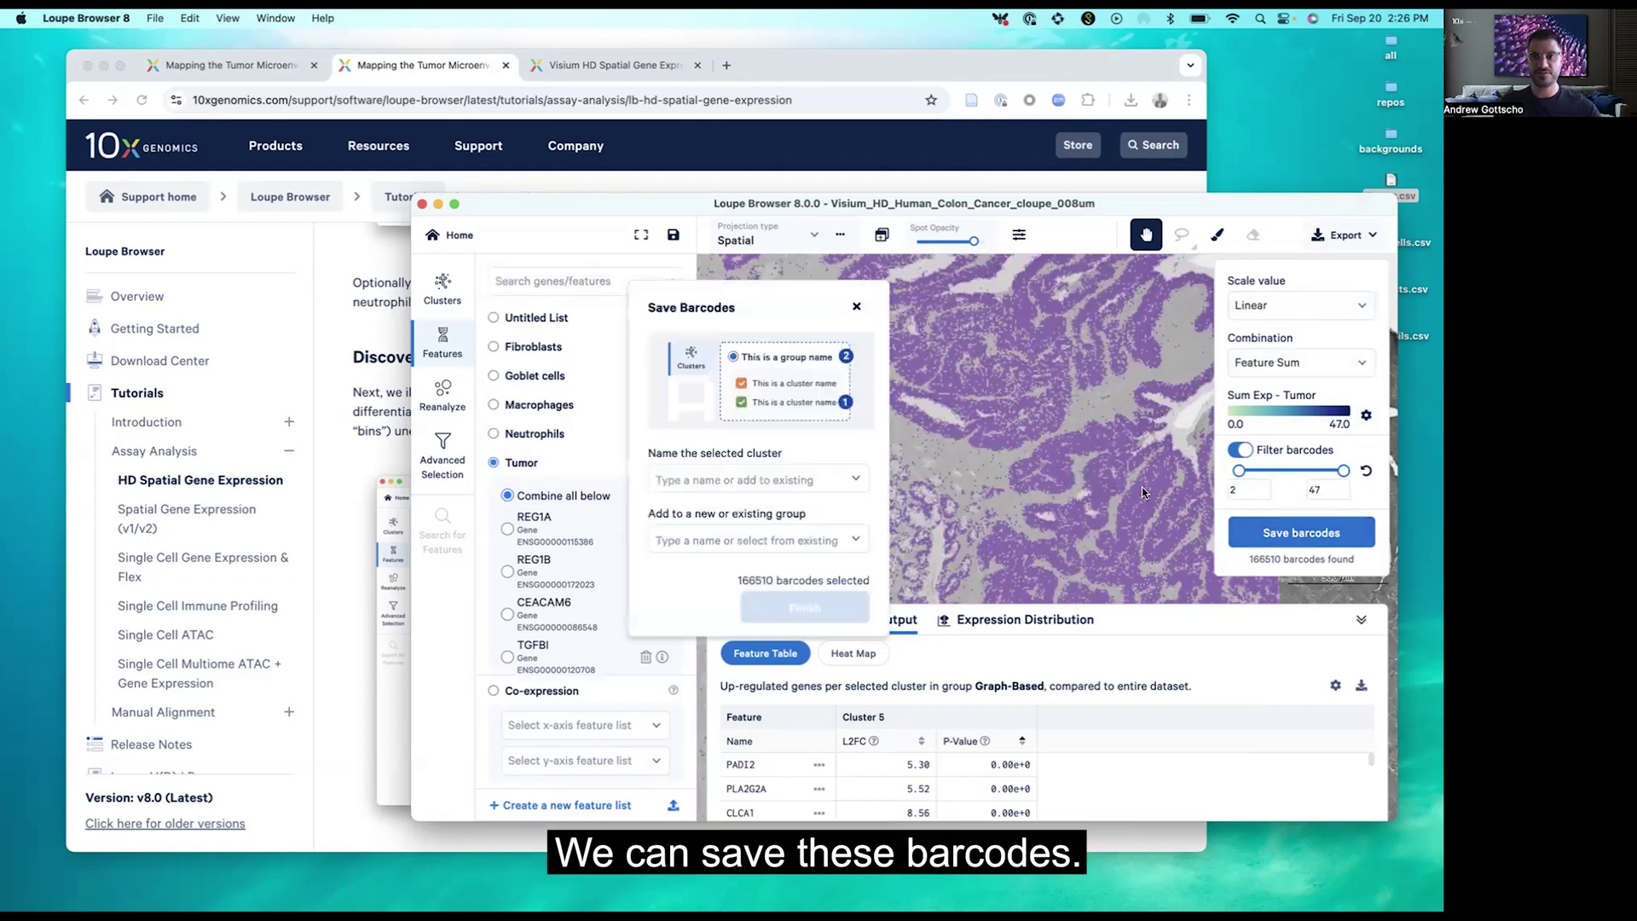
left_click(744, 482)
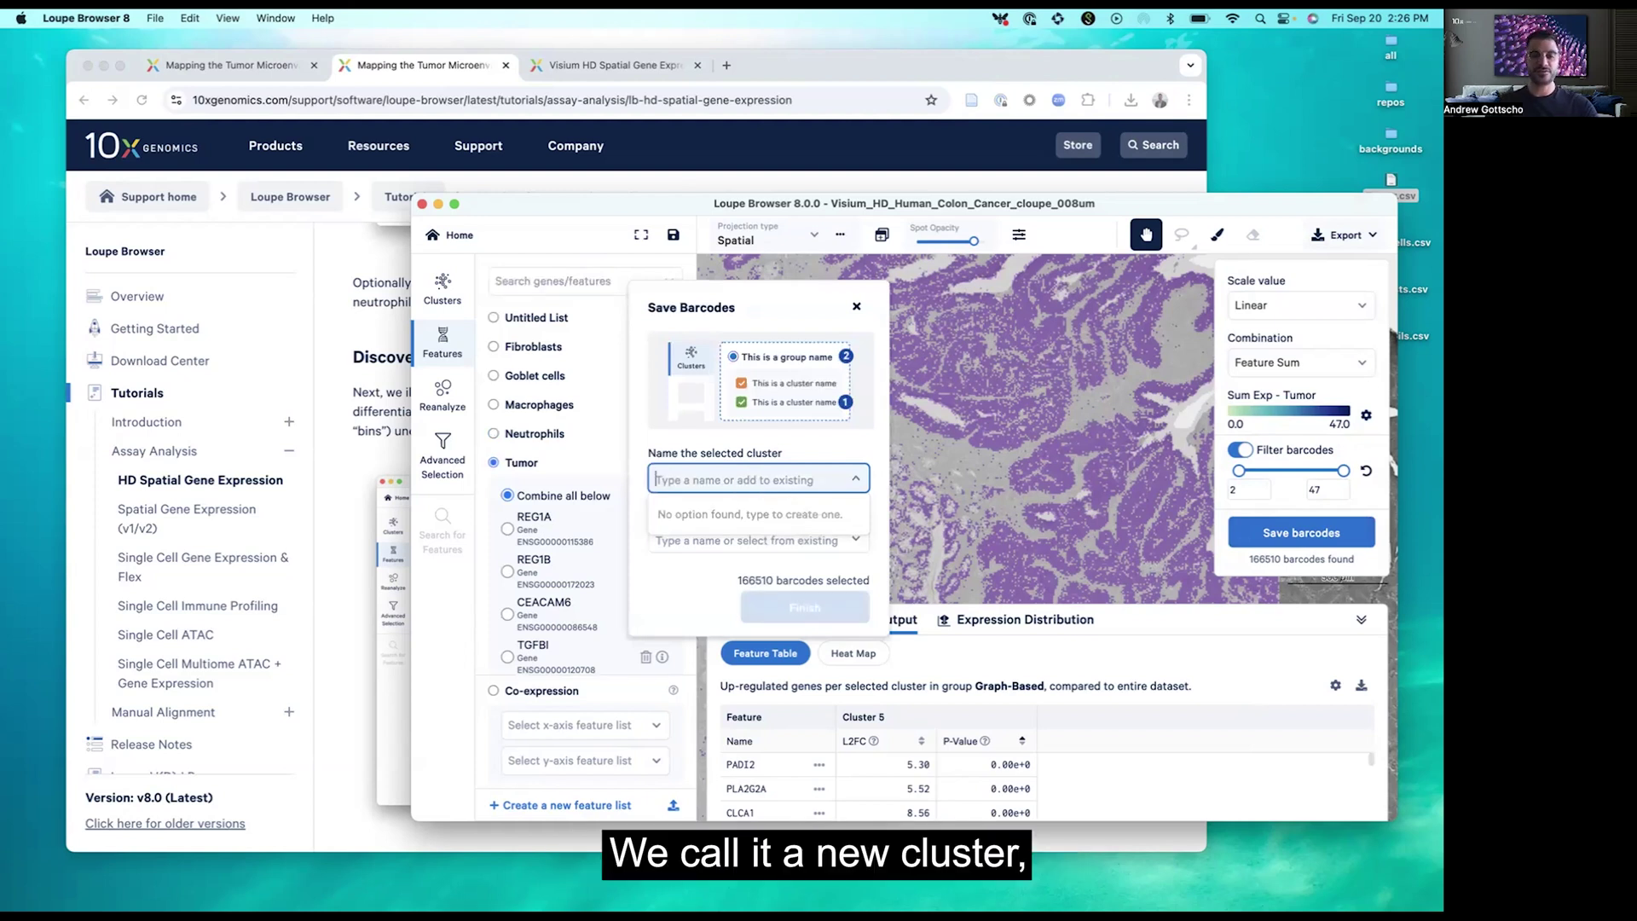
type("tumormin2")
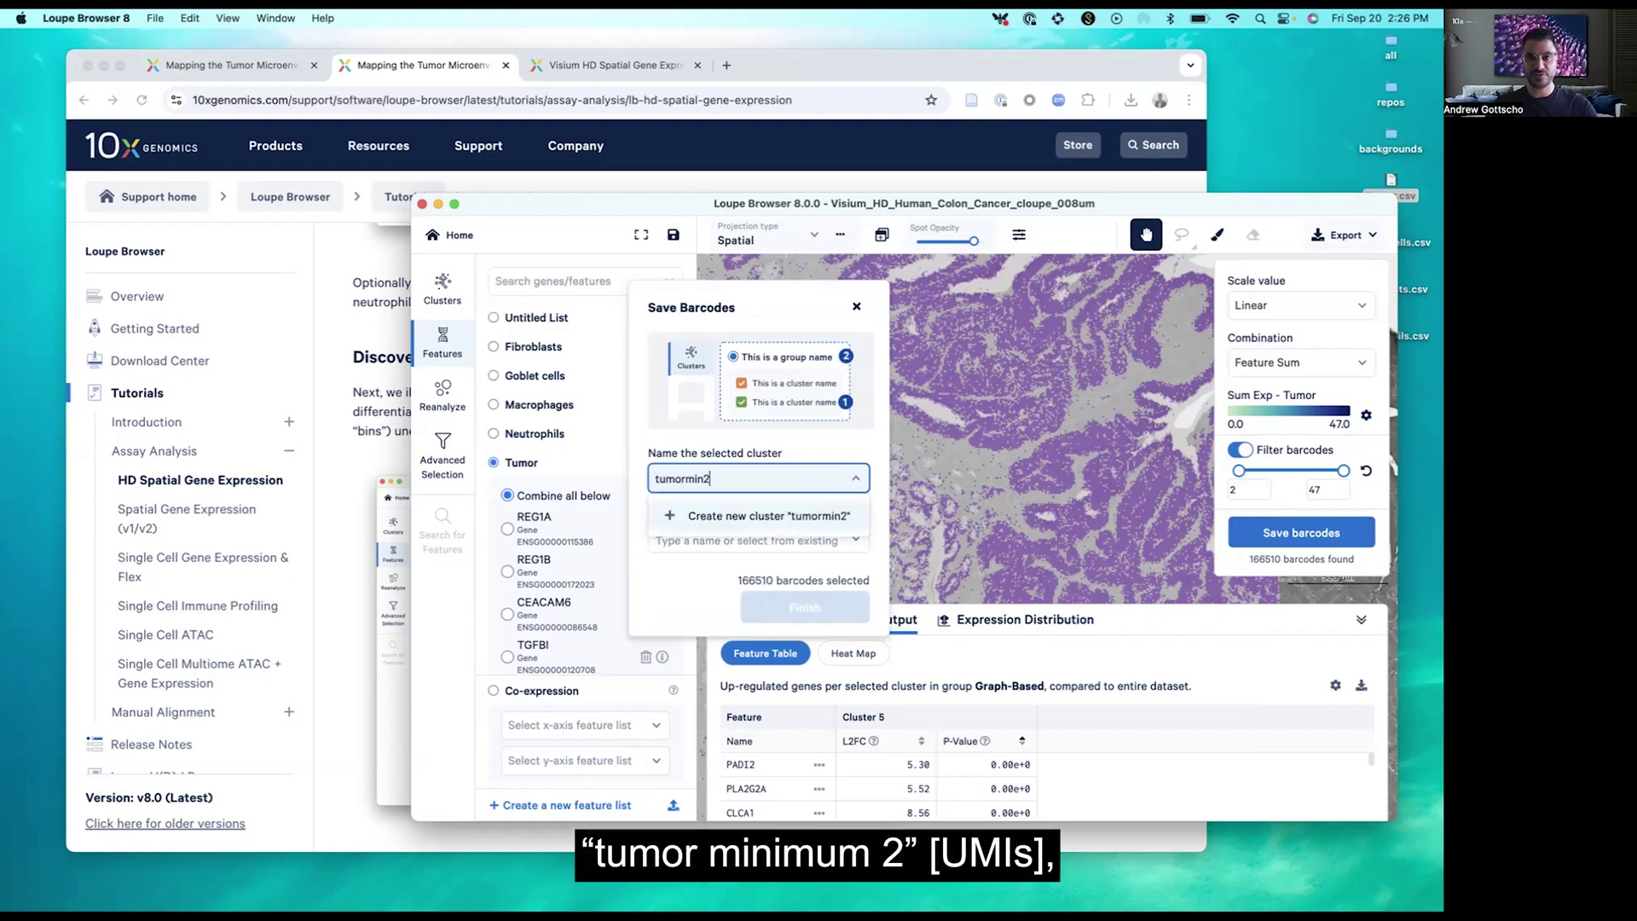
left_click(761, 517)
left_click(733, 537)
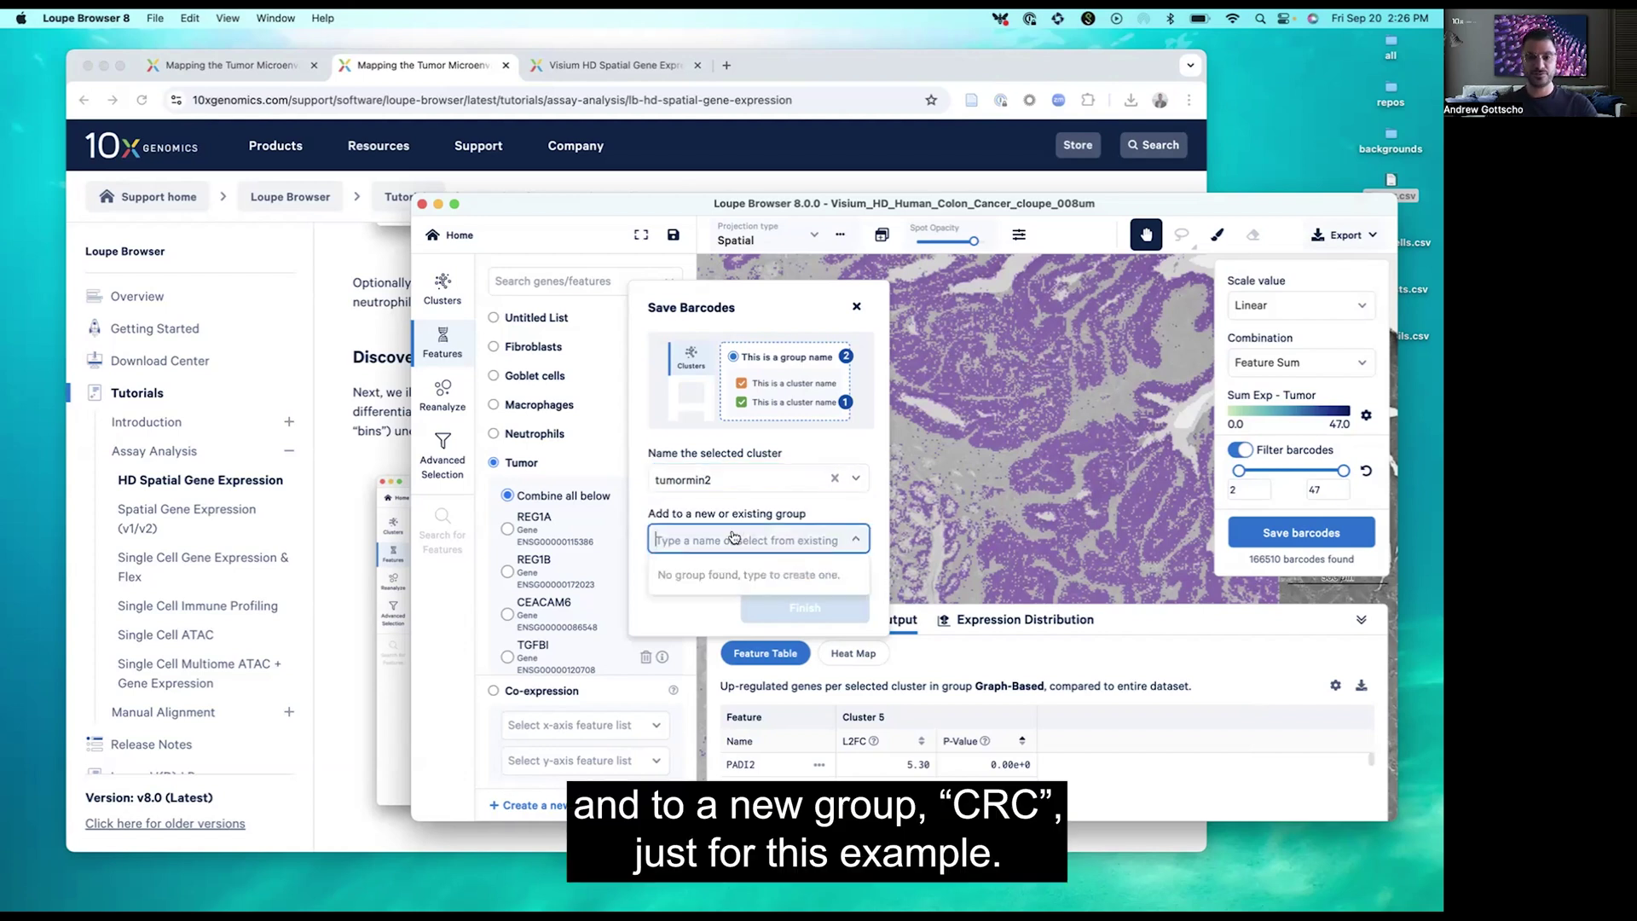
type("CRC")
left_click(753, 567)
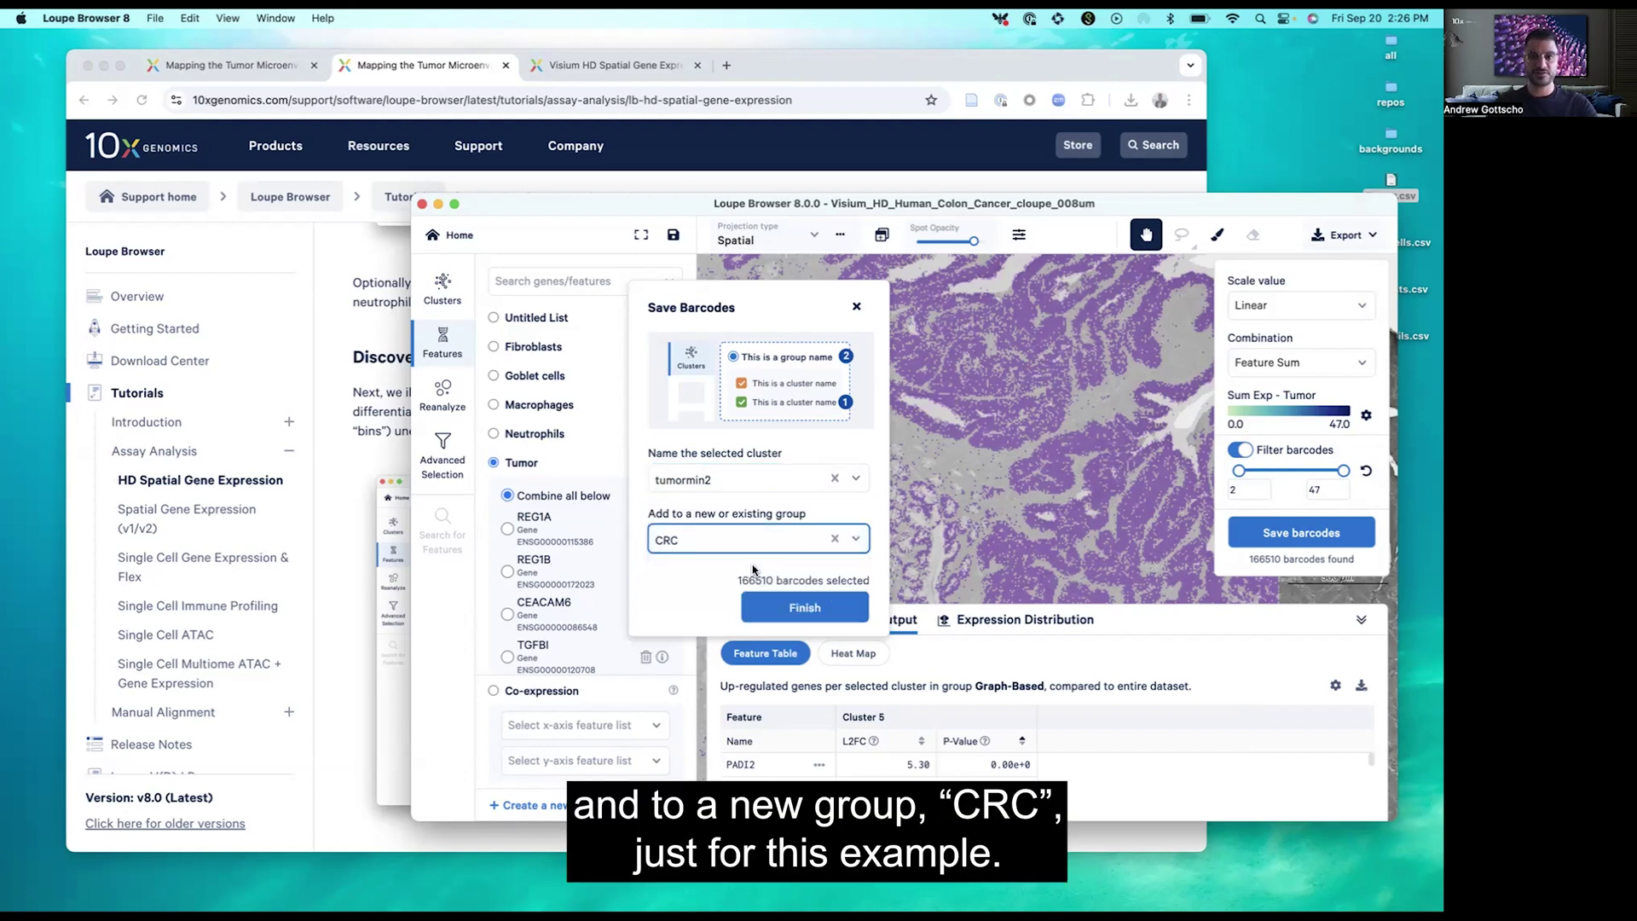
left_click(794, 611)
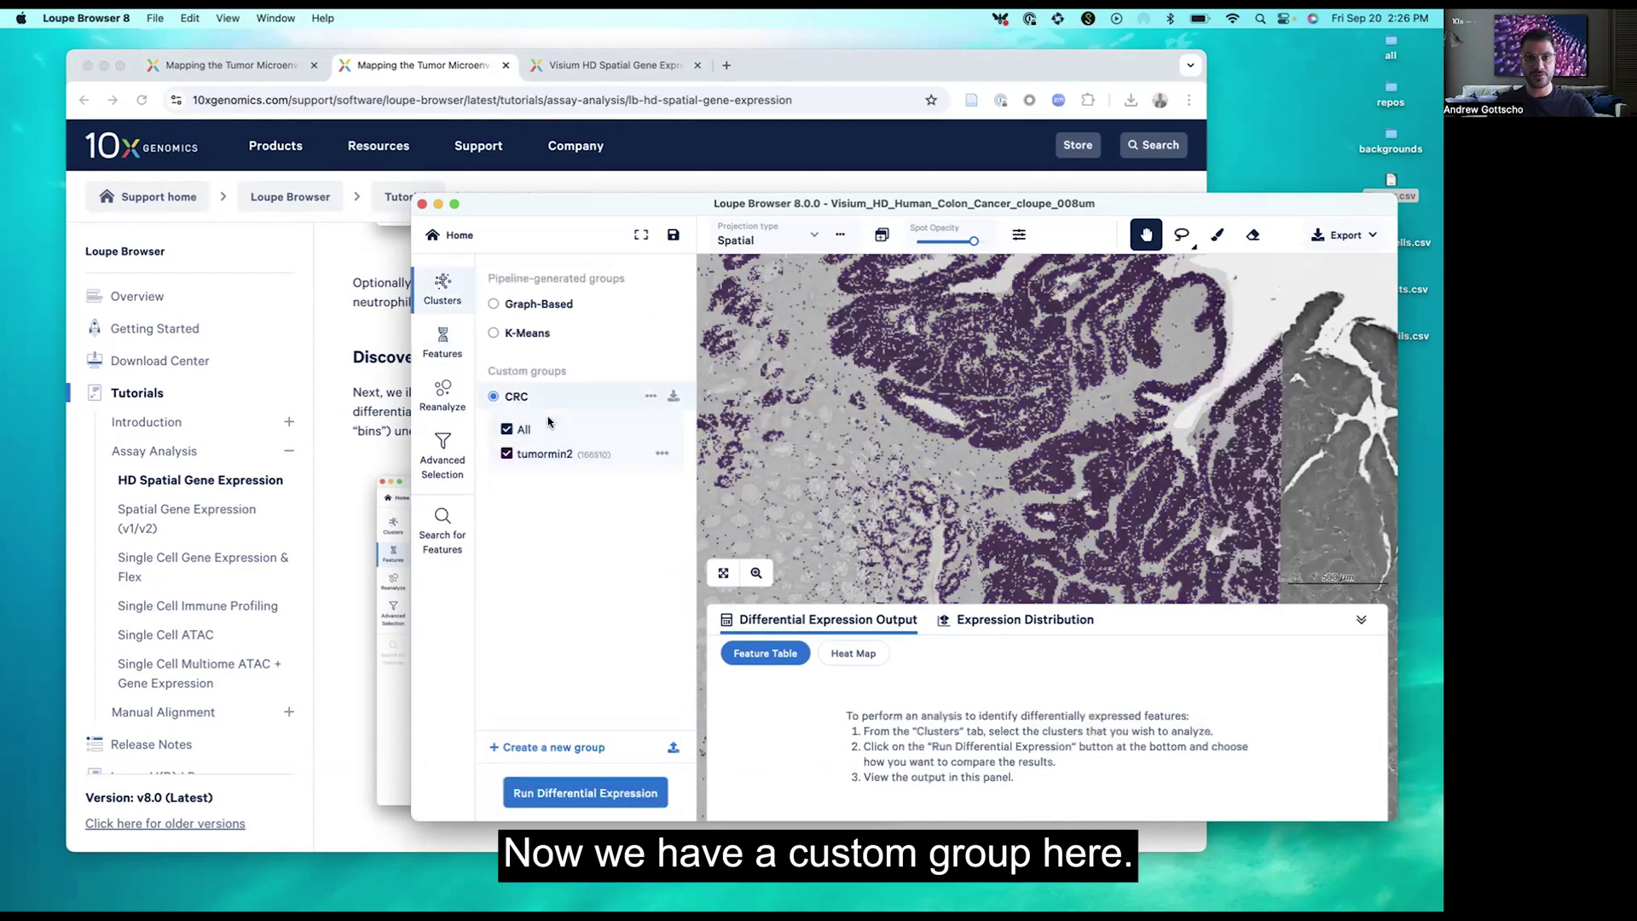
Run a gene differential expression analysis of the tumormin2 cluster in the CRC group, compared to the entire dataset.
left_click(507, 429)
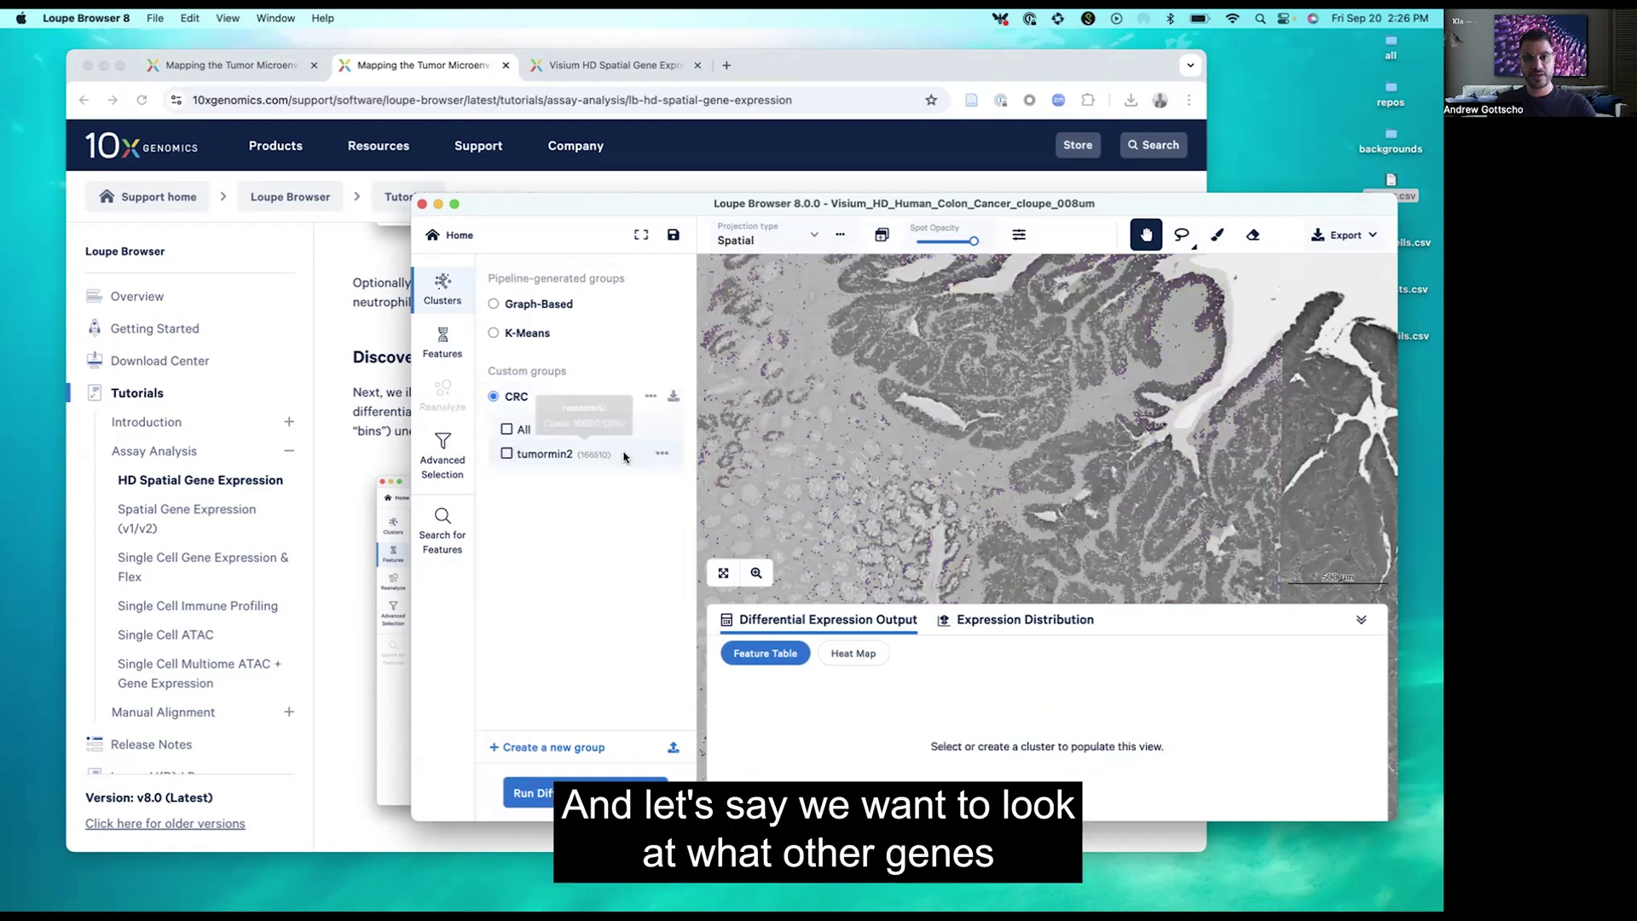
left_click(506, 454)
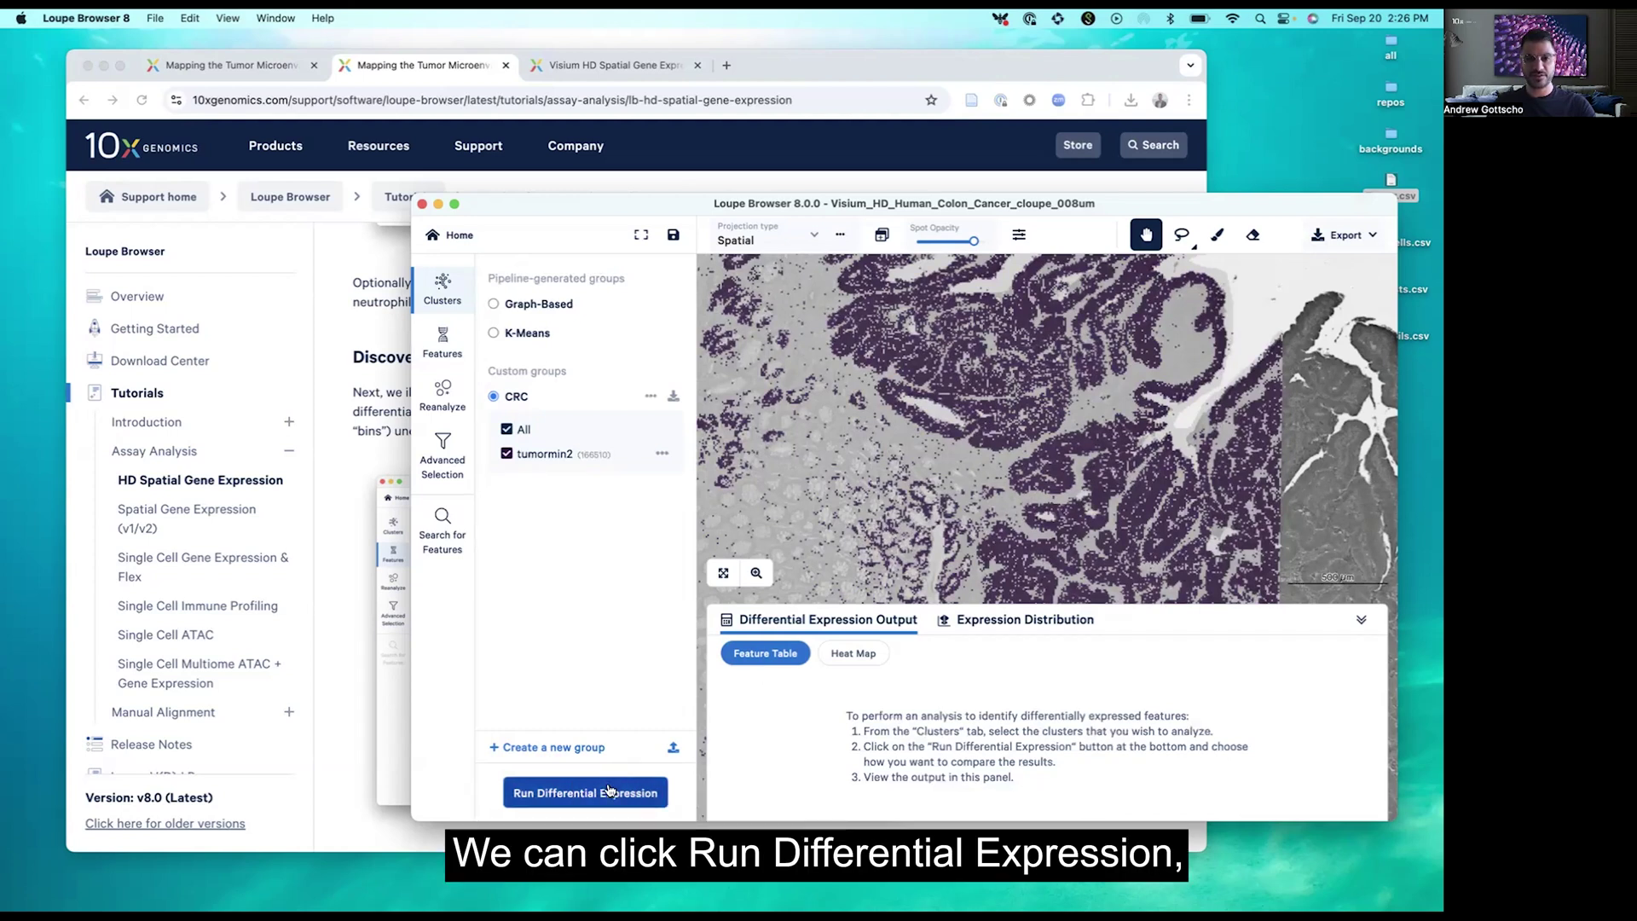
left_click(612, 794)
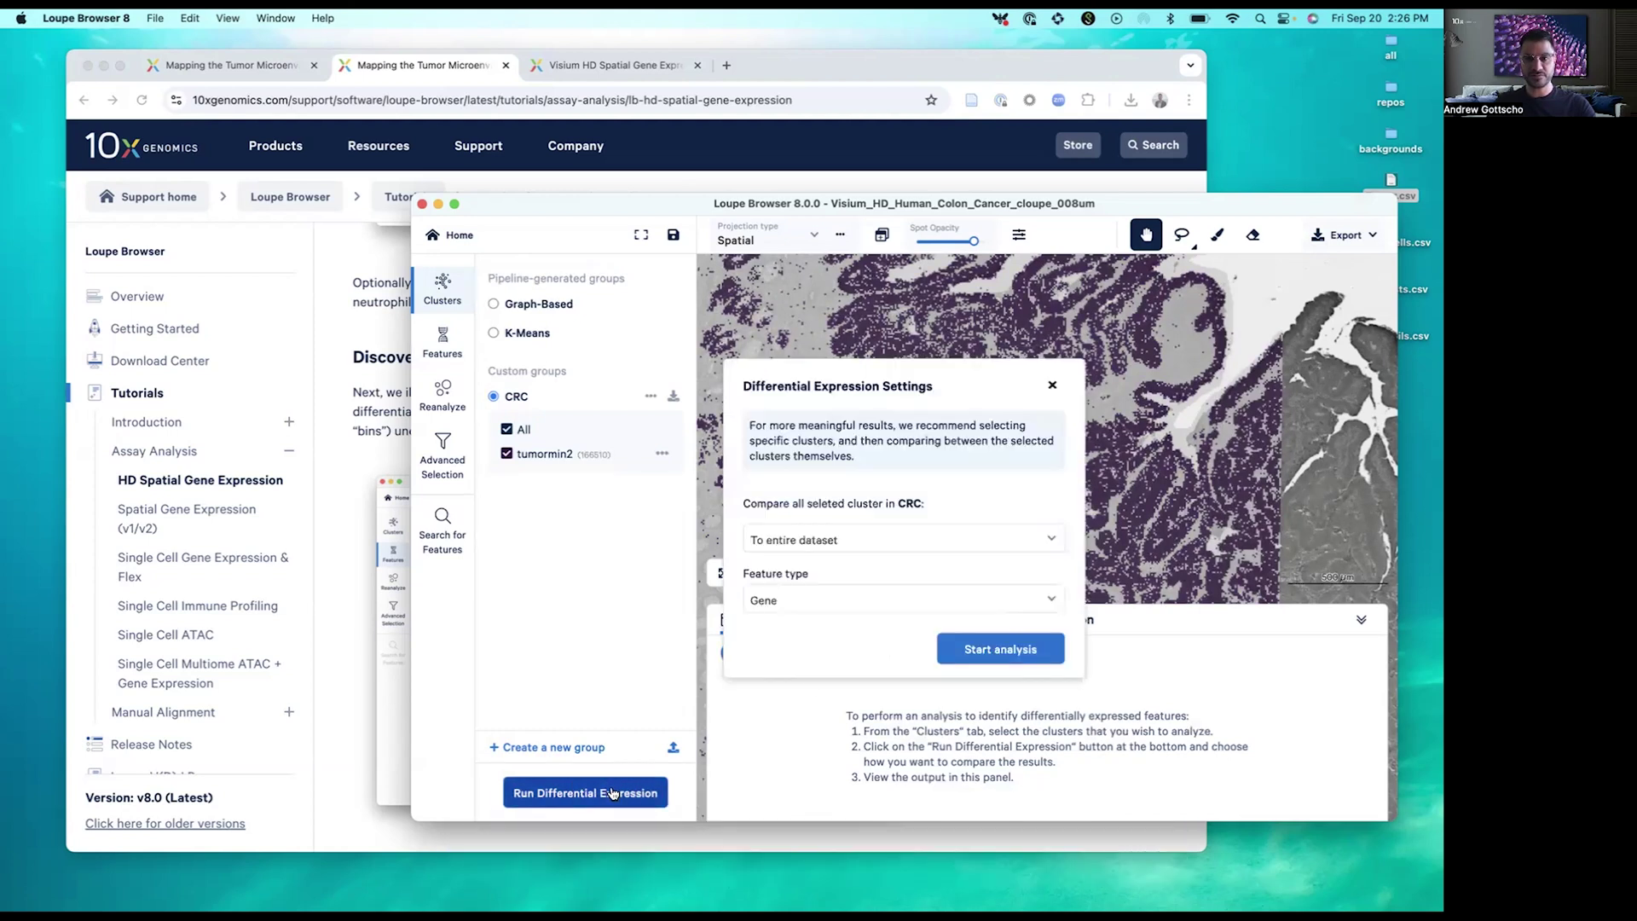
left_click(917, 549)
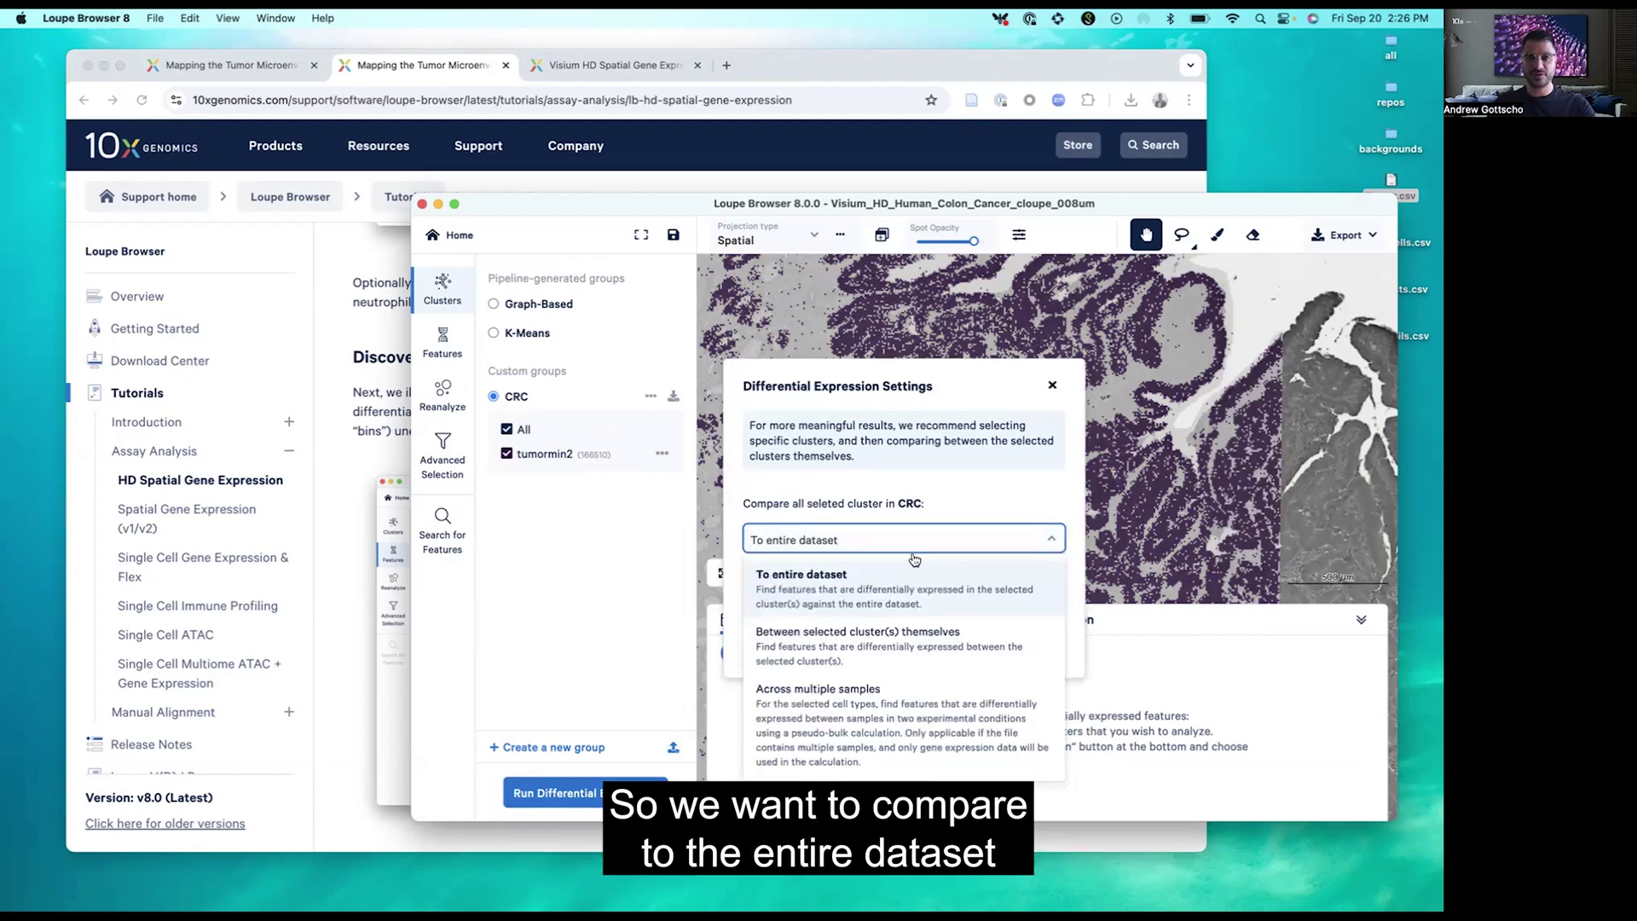
left_click(900, 585)
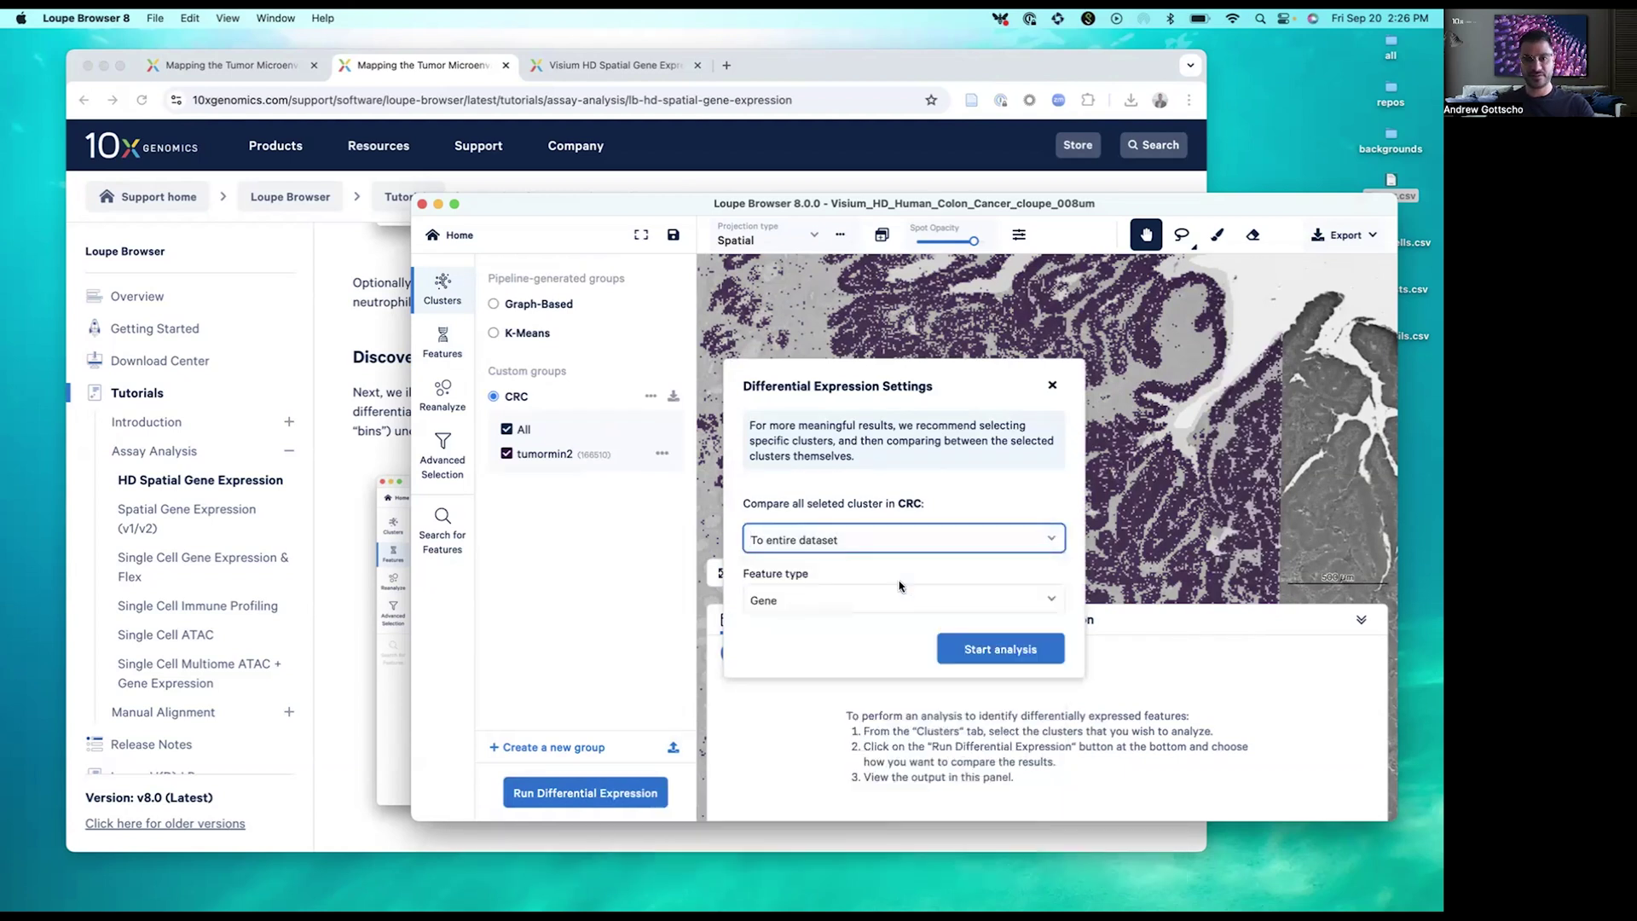
left_click(987, 654)
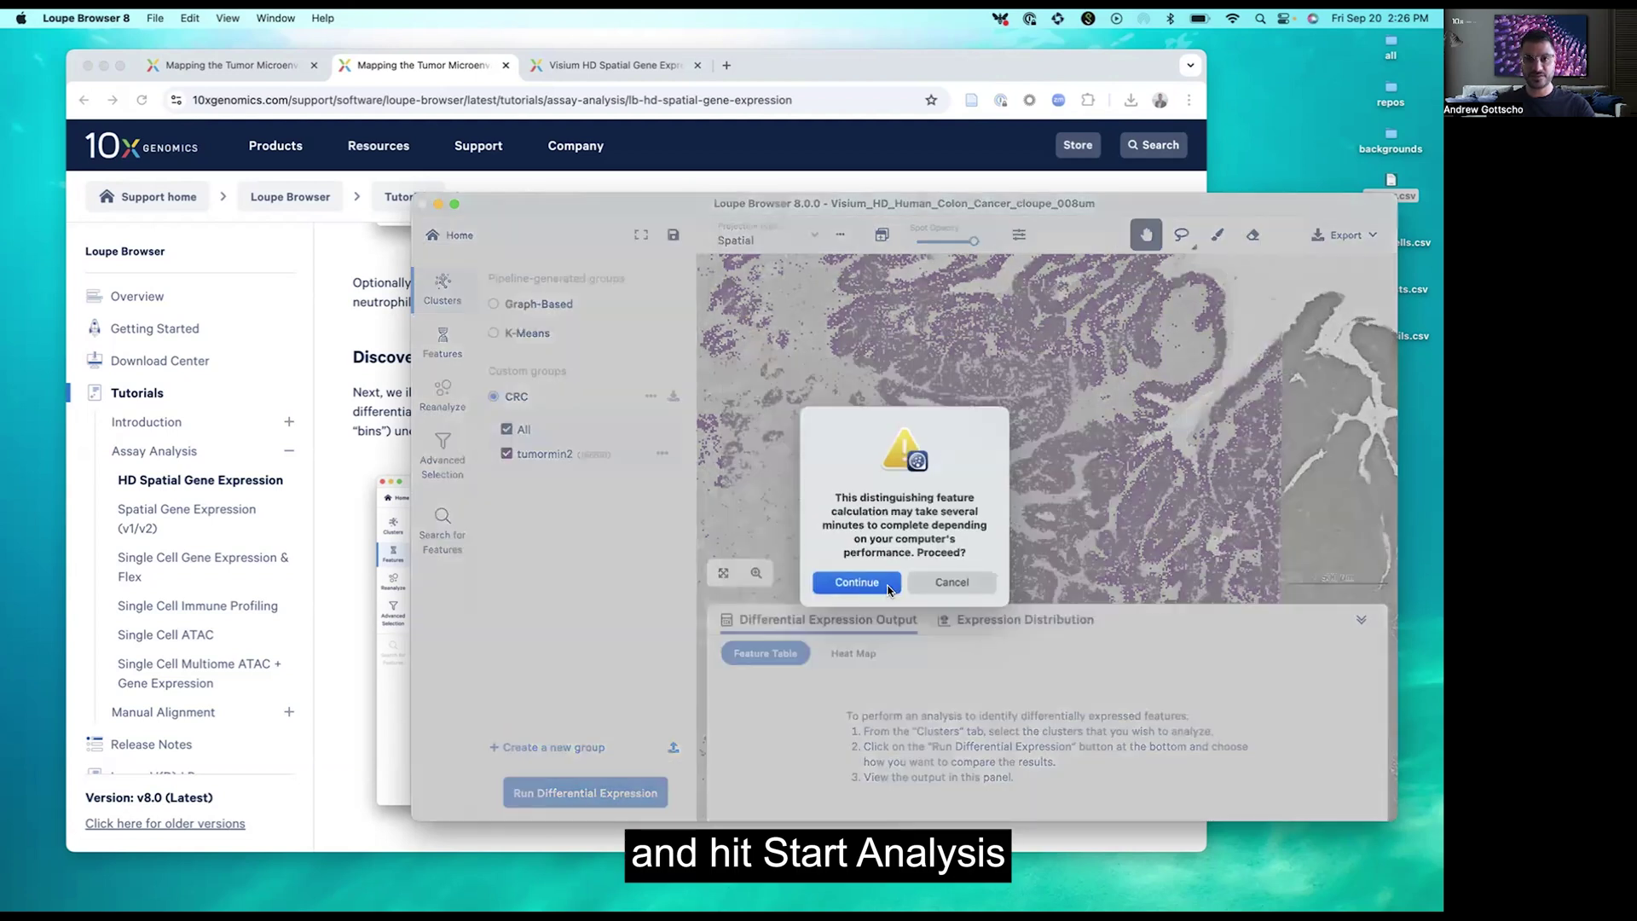
left_click(856, 582)
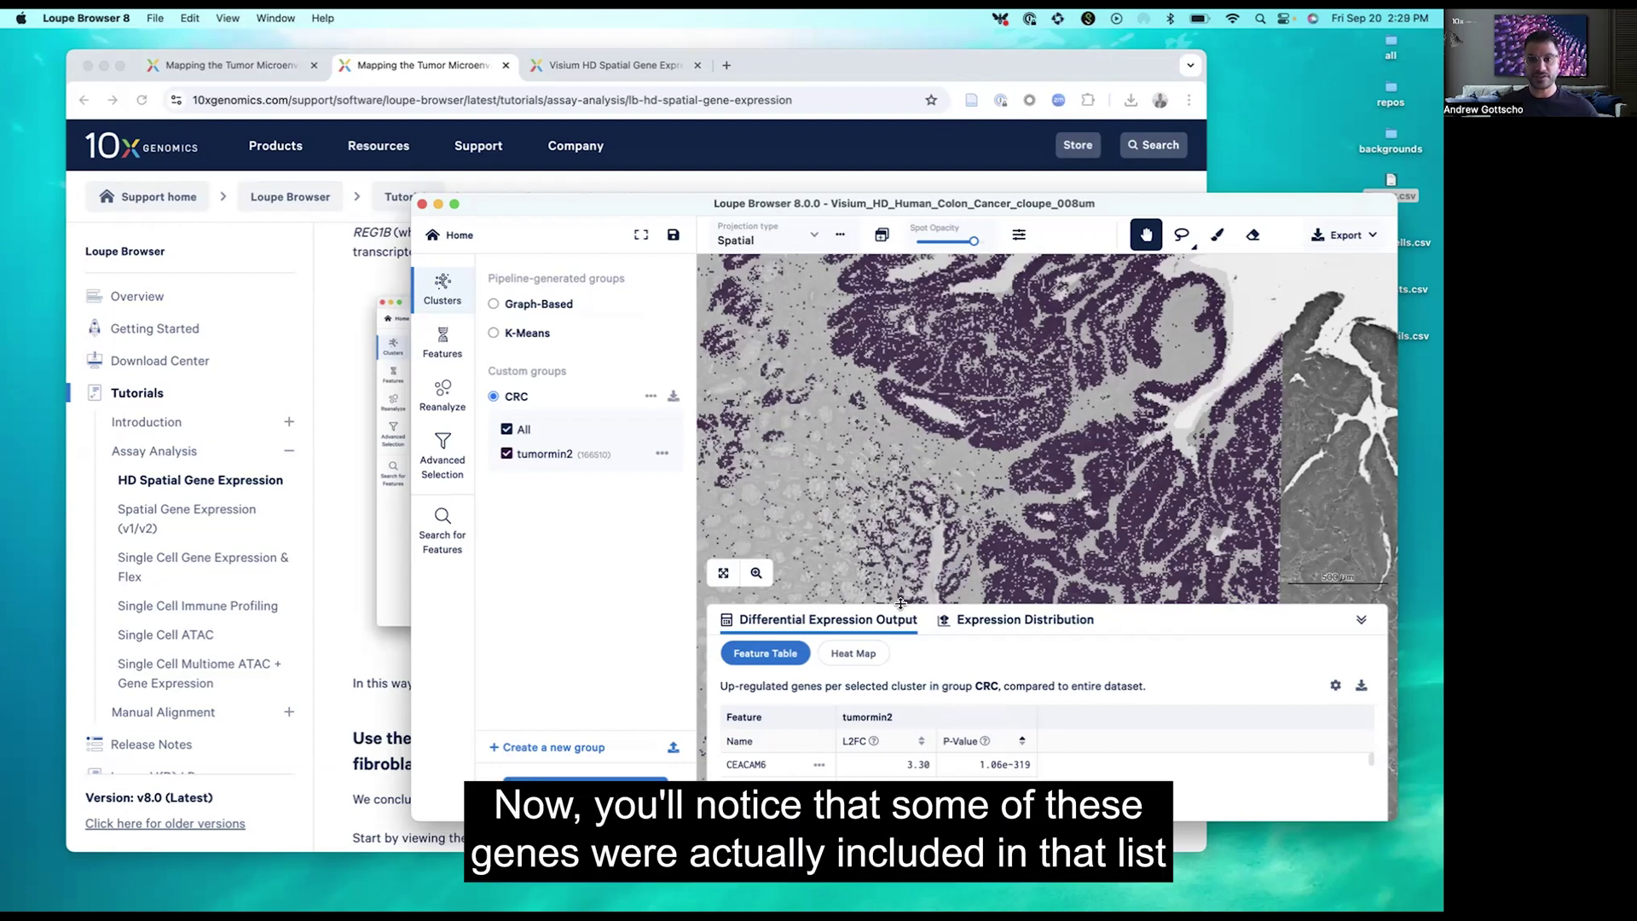
Enlarge the differential expression table, browse the upregulated genes and add AREG to the Tumor feature list.
left_click_drag(902, 606, 905, 482)
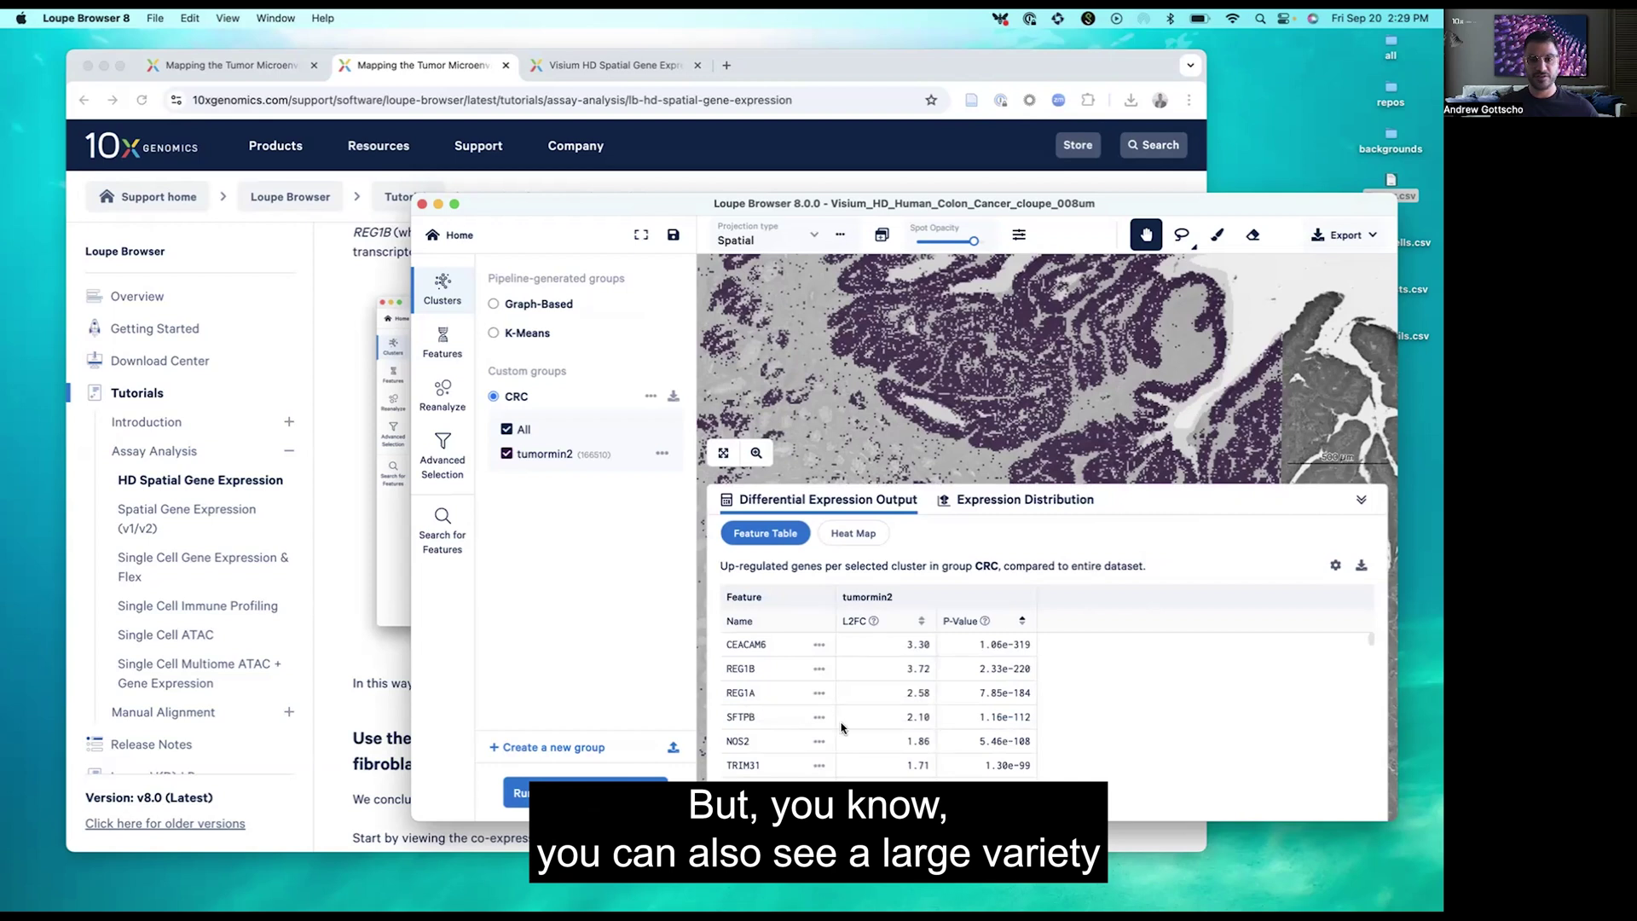
scroll(841, 728, "down", 5)
scroll(841, 728, "down", 5)
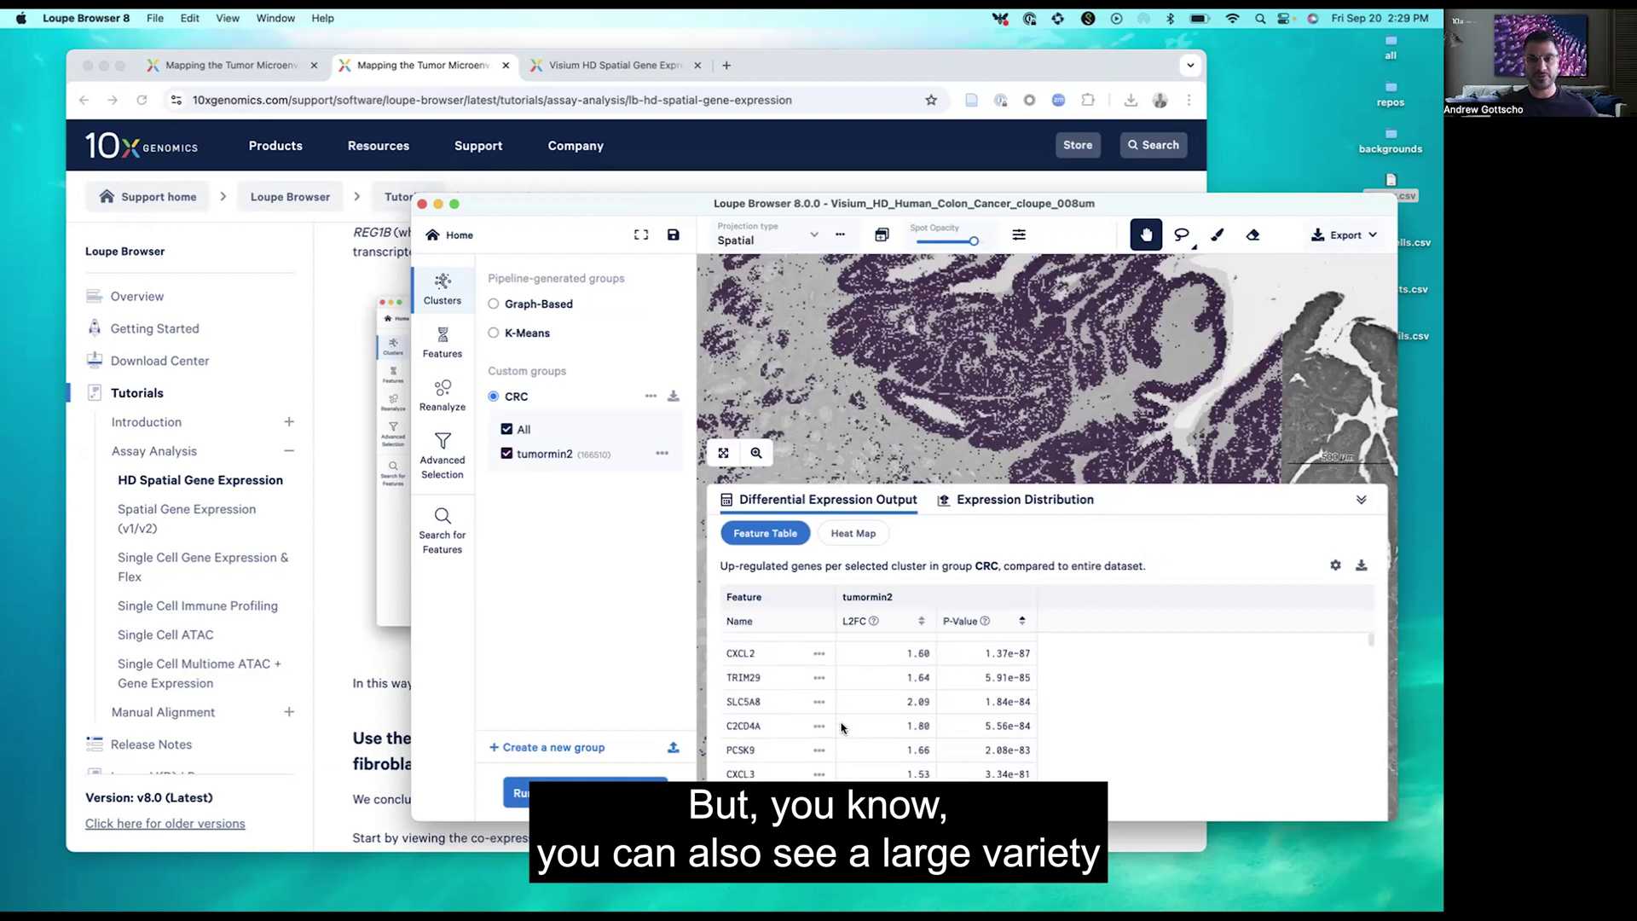
scroll(841, 728, "down", 1)
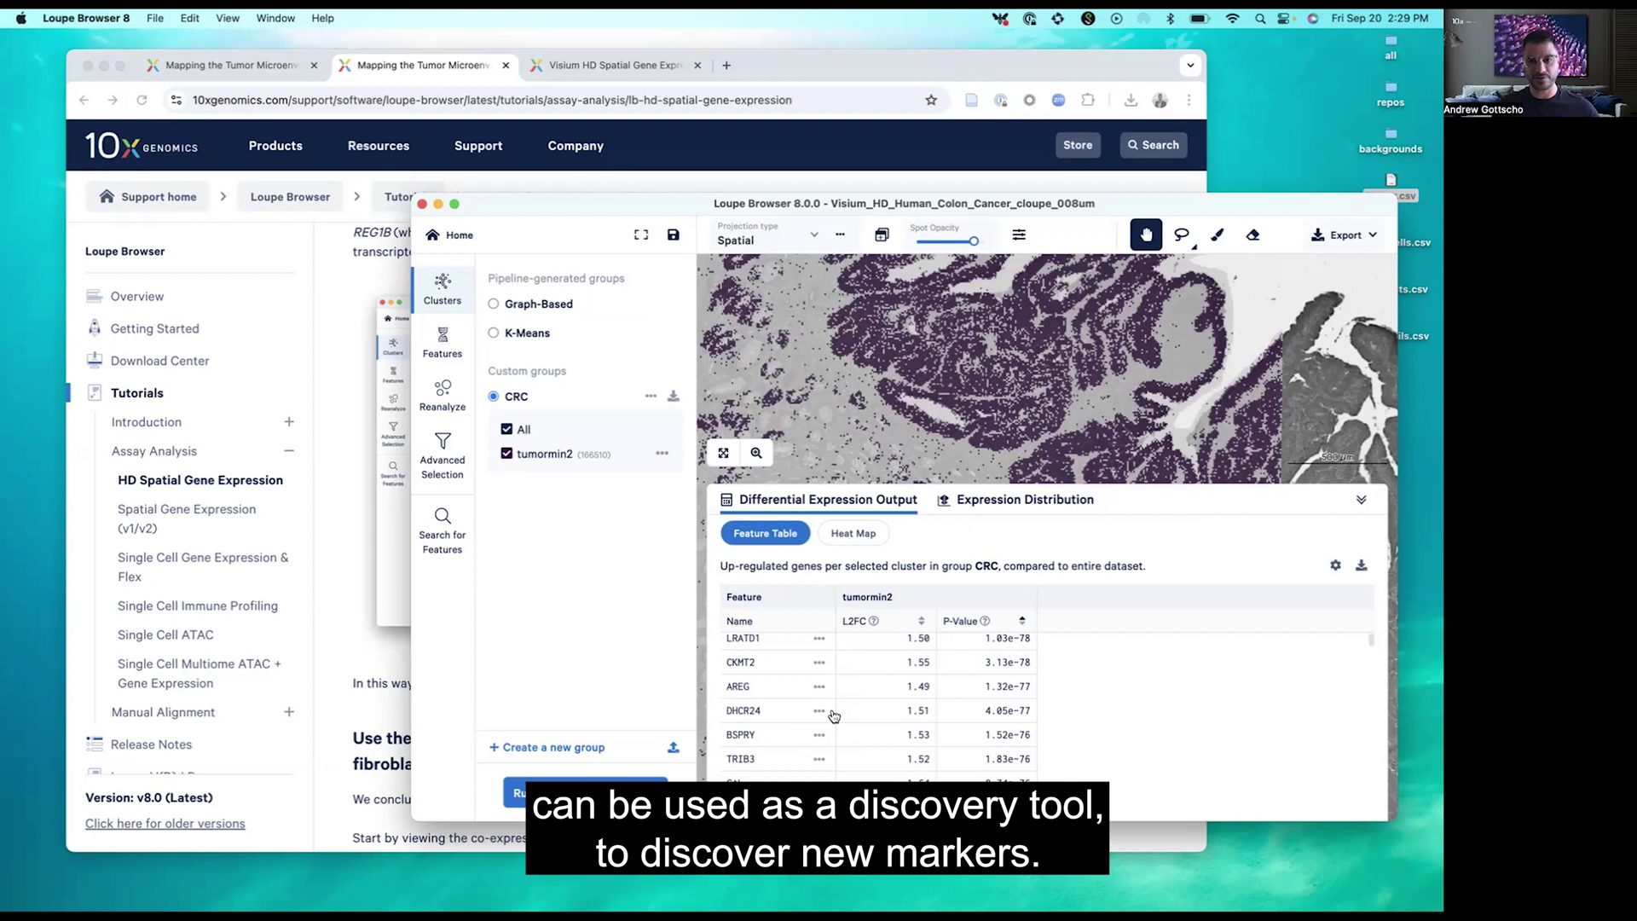
scroll(834, 716, "up", 1)
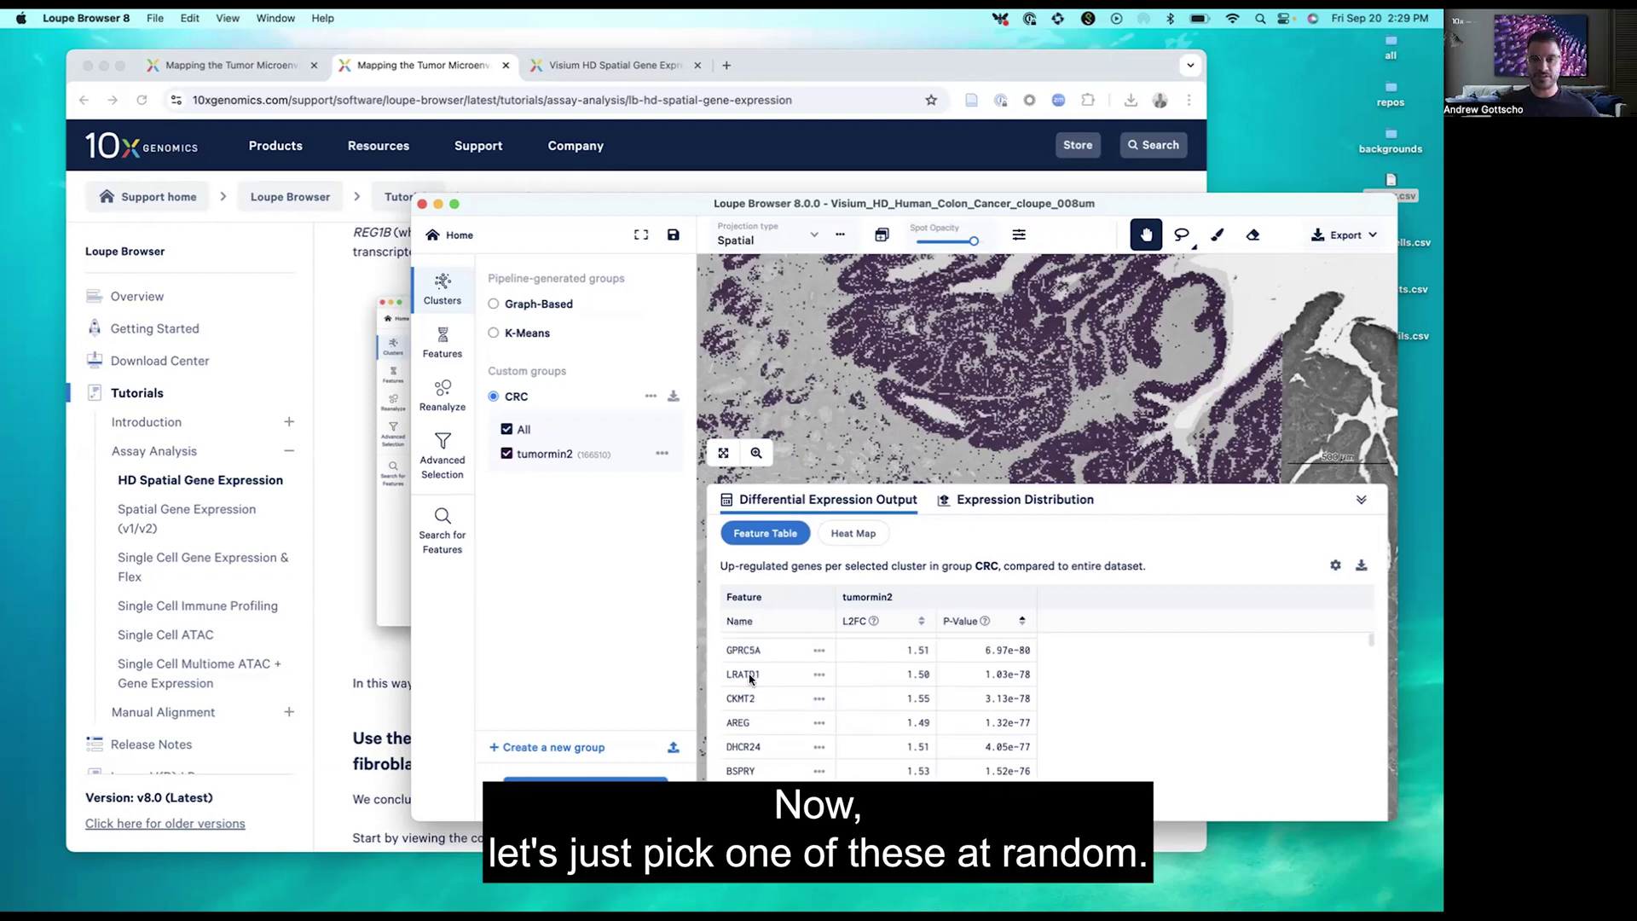
left_click(817, 722)
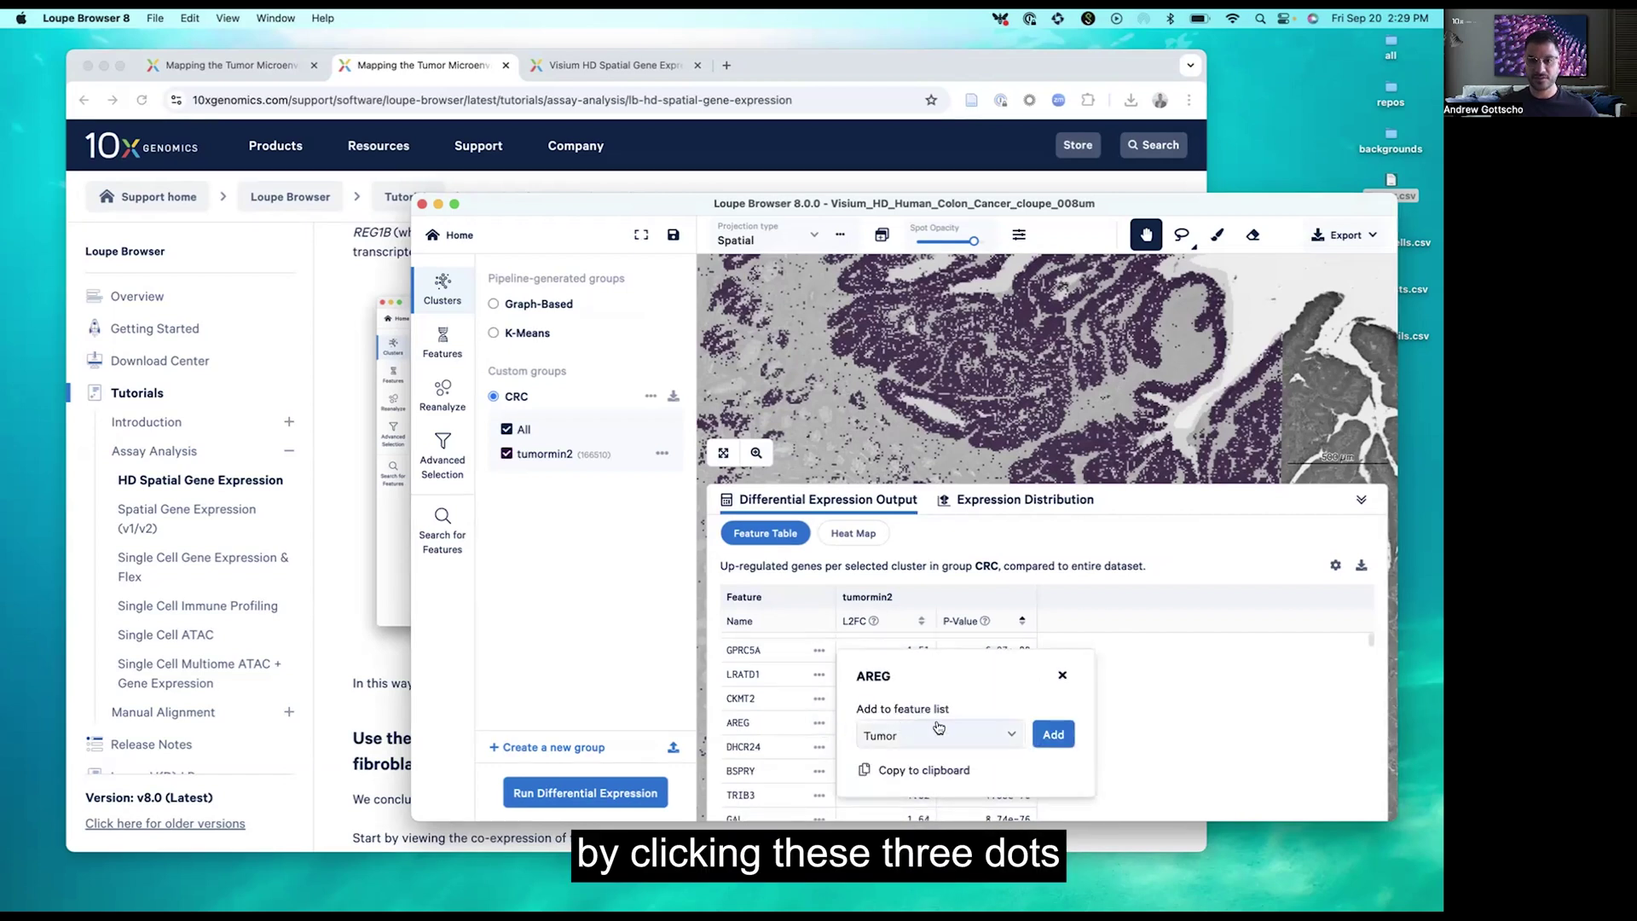
left_click(1050, 740)
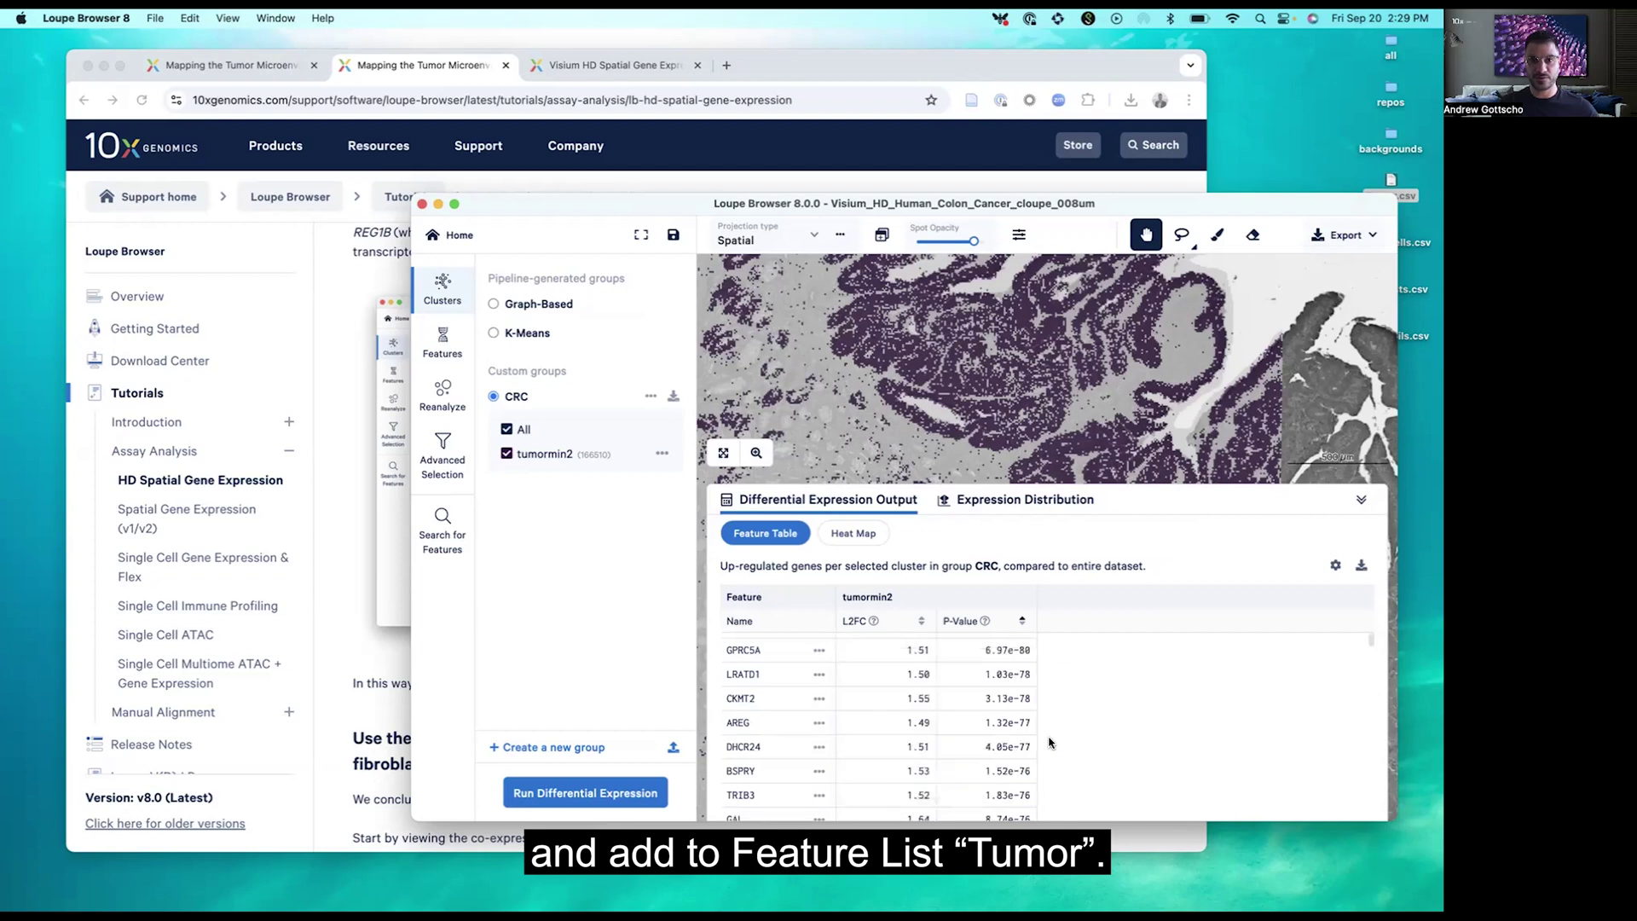
Examine the spatial expression of AREG from the Tumor feature list across the tissue at high magnification.
left_click(445, 343)
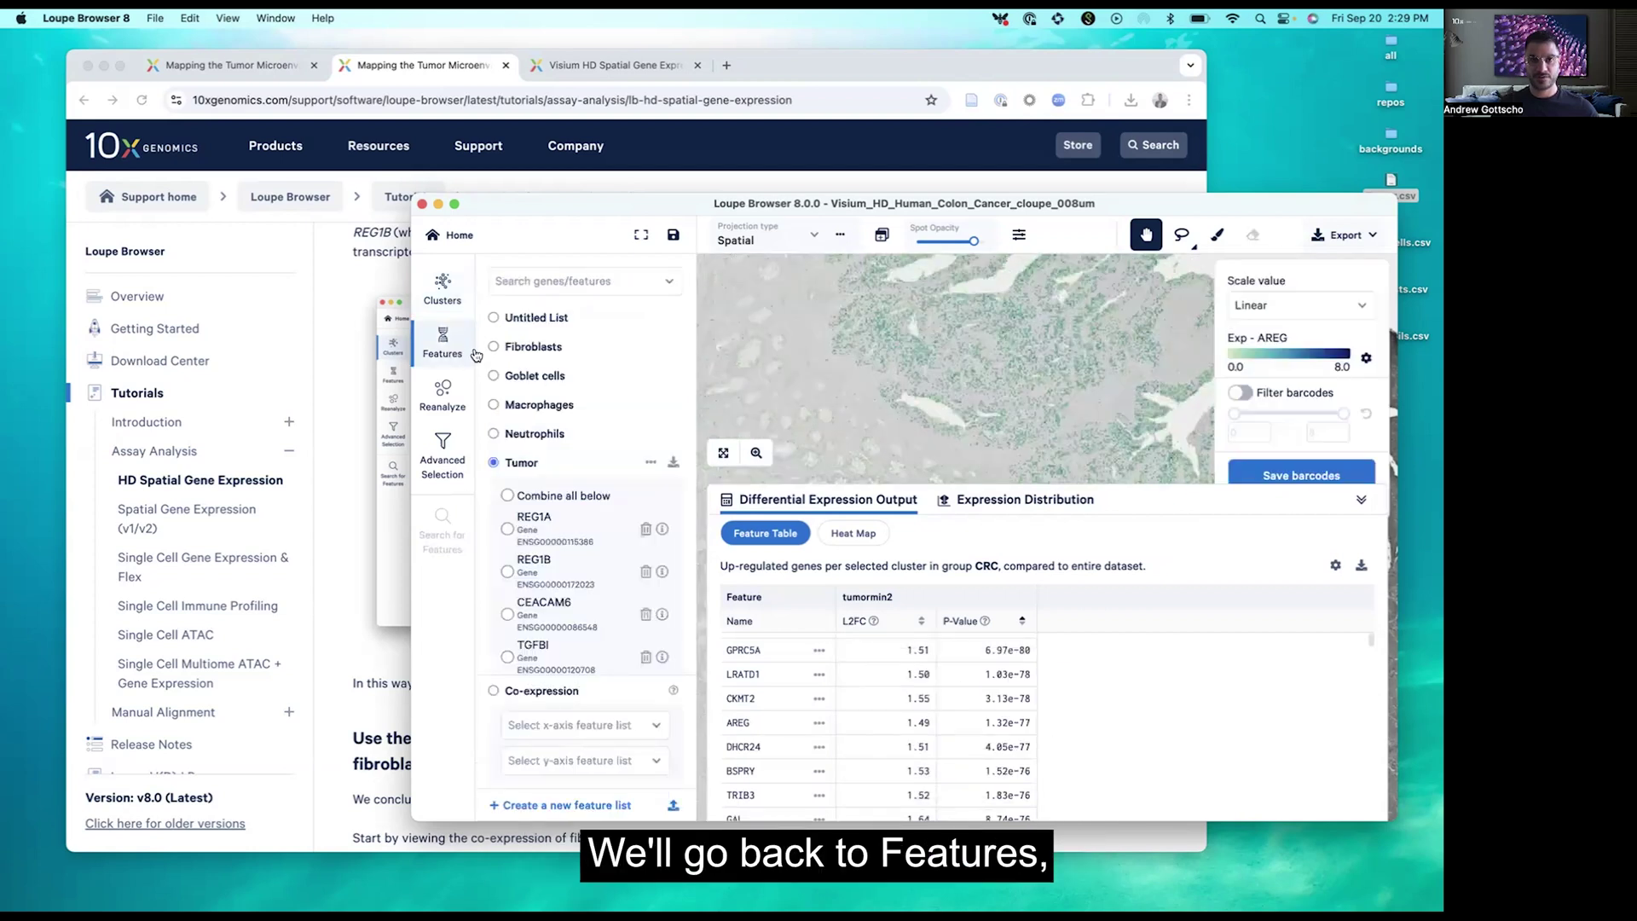
scroll(548, 609, "down", 2)
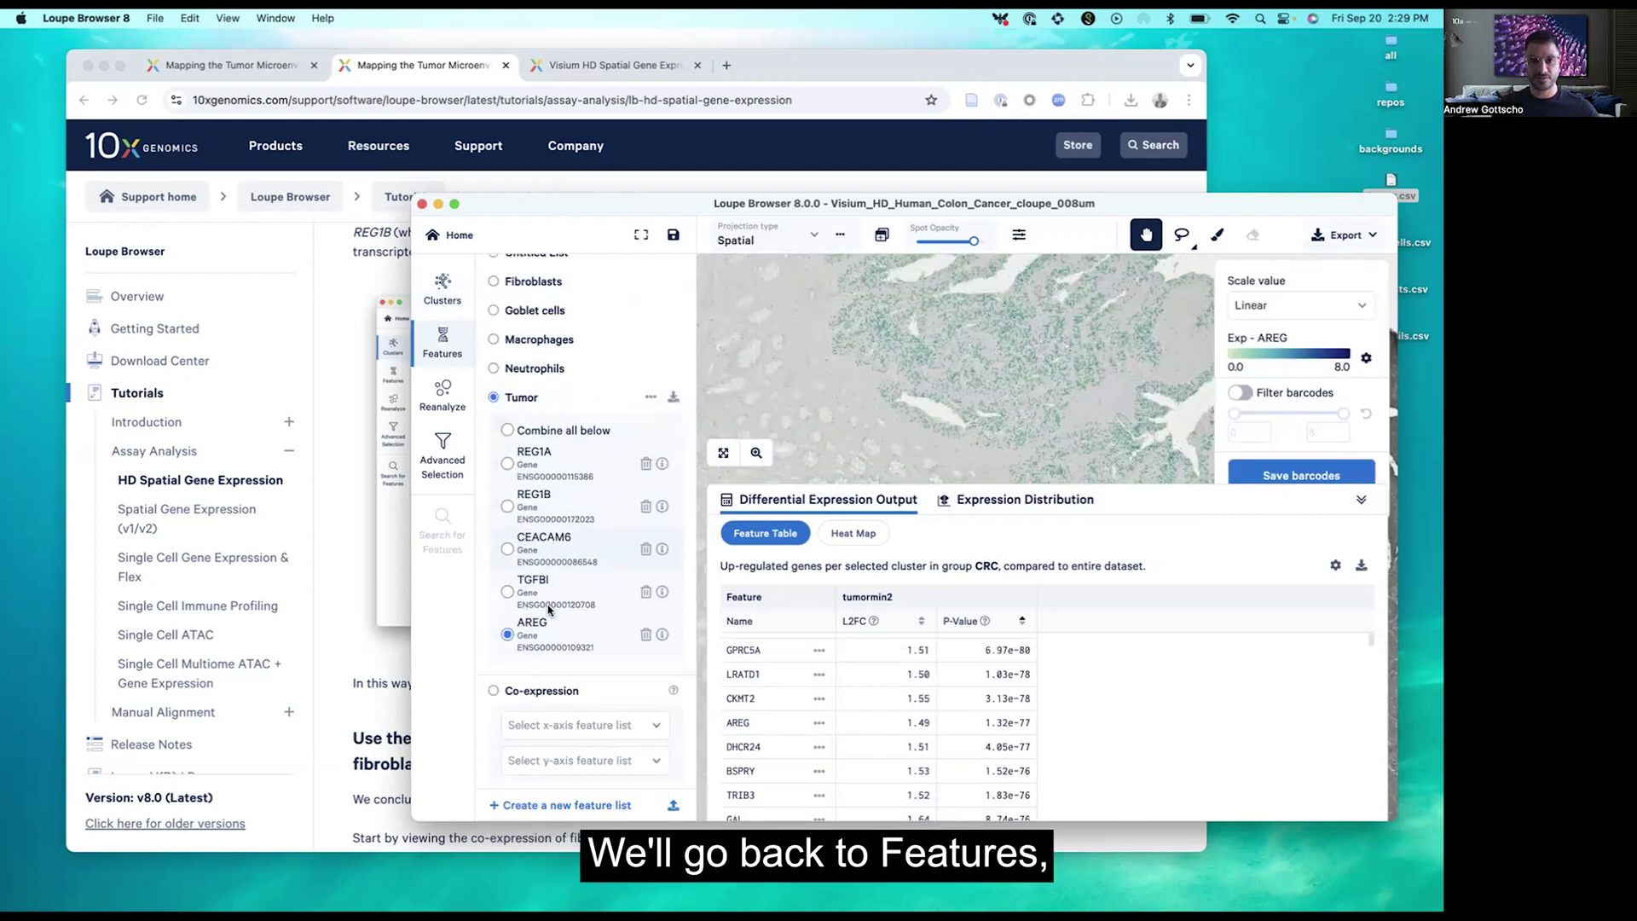
left_click_drag(1102, 349, 1026, 418)
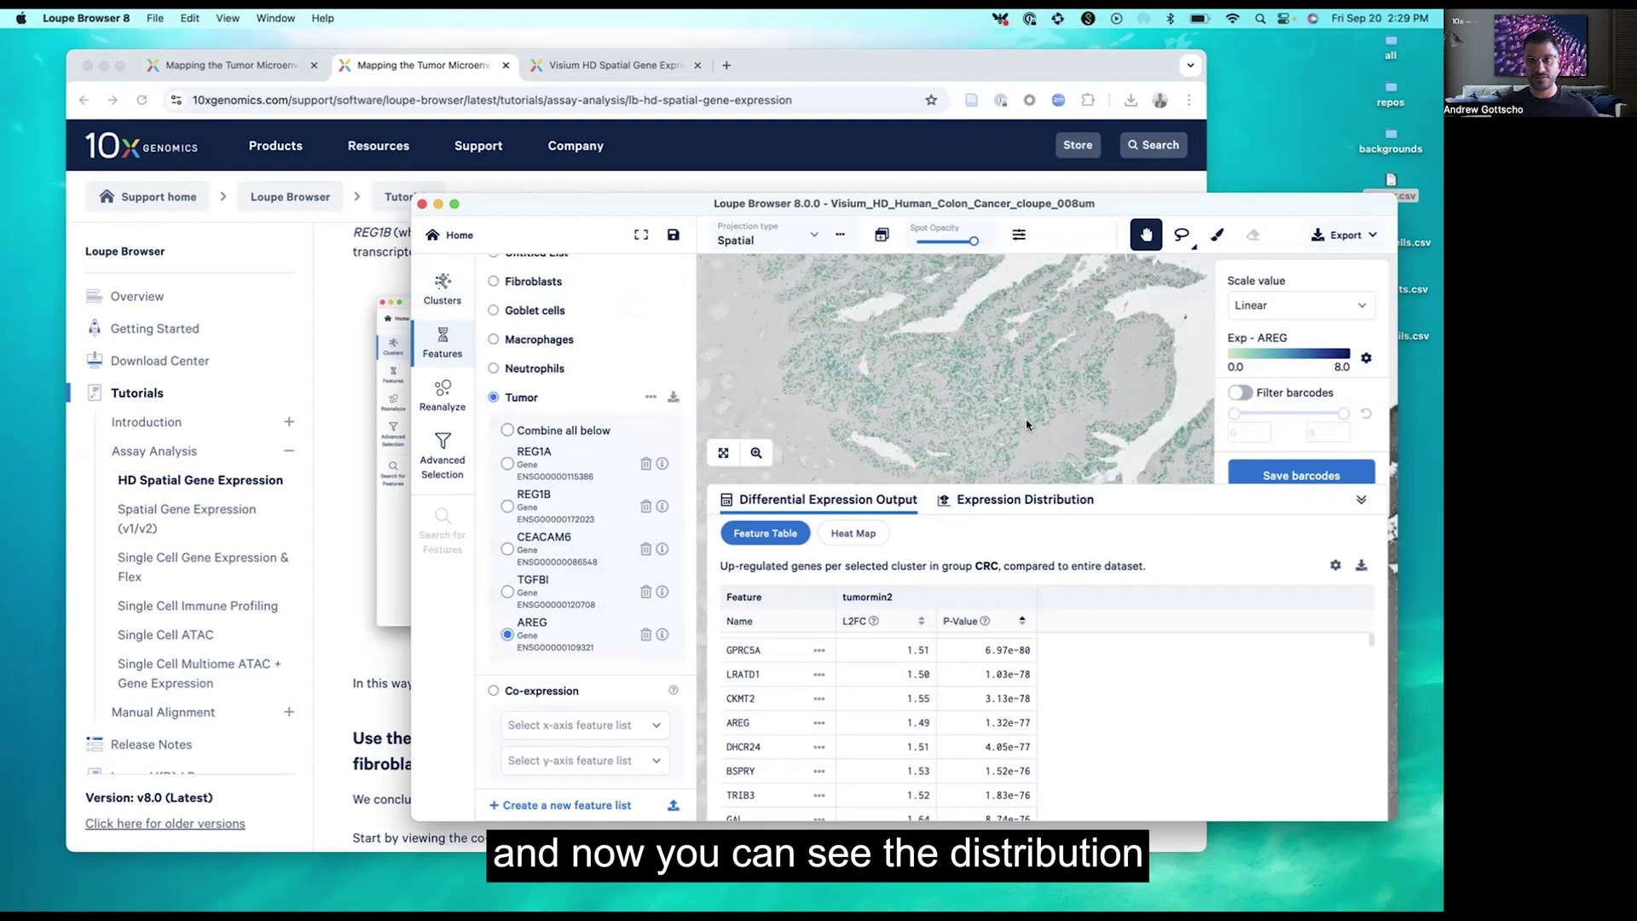
scroll(922, 369, "up", 5)
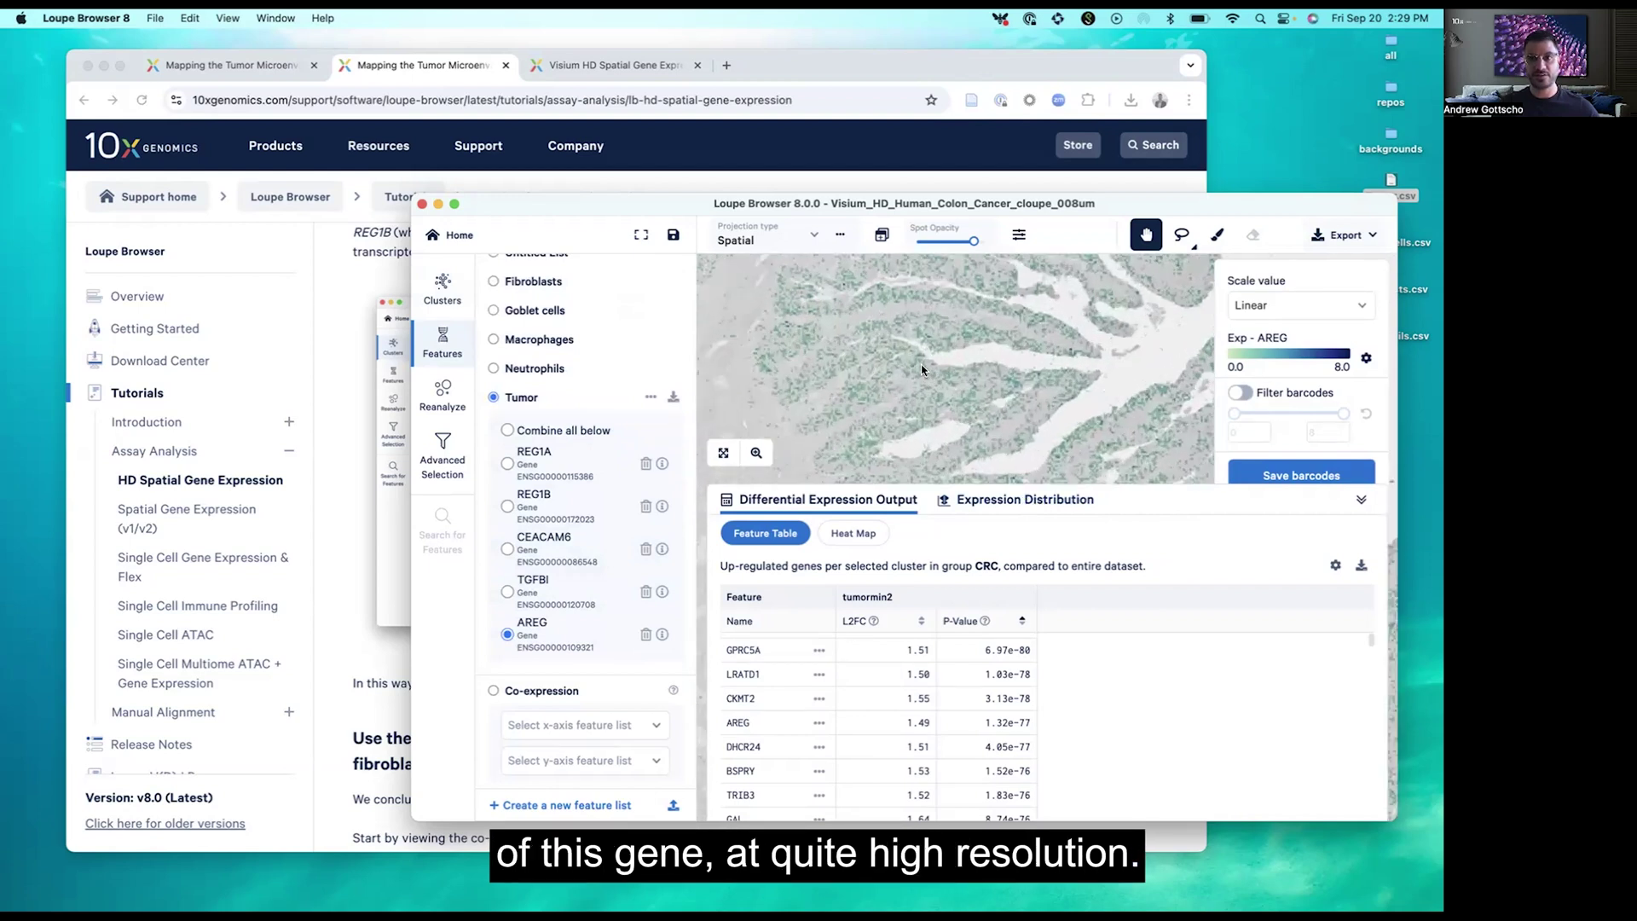
scroll(921, 369, "up", 4)
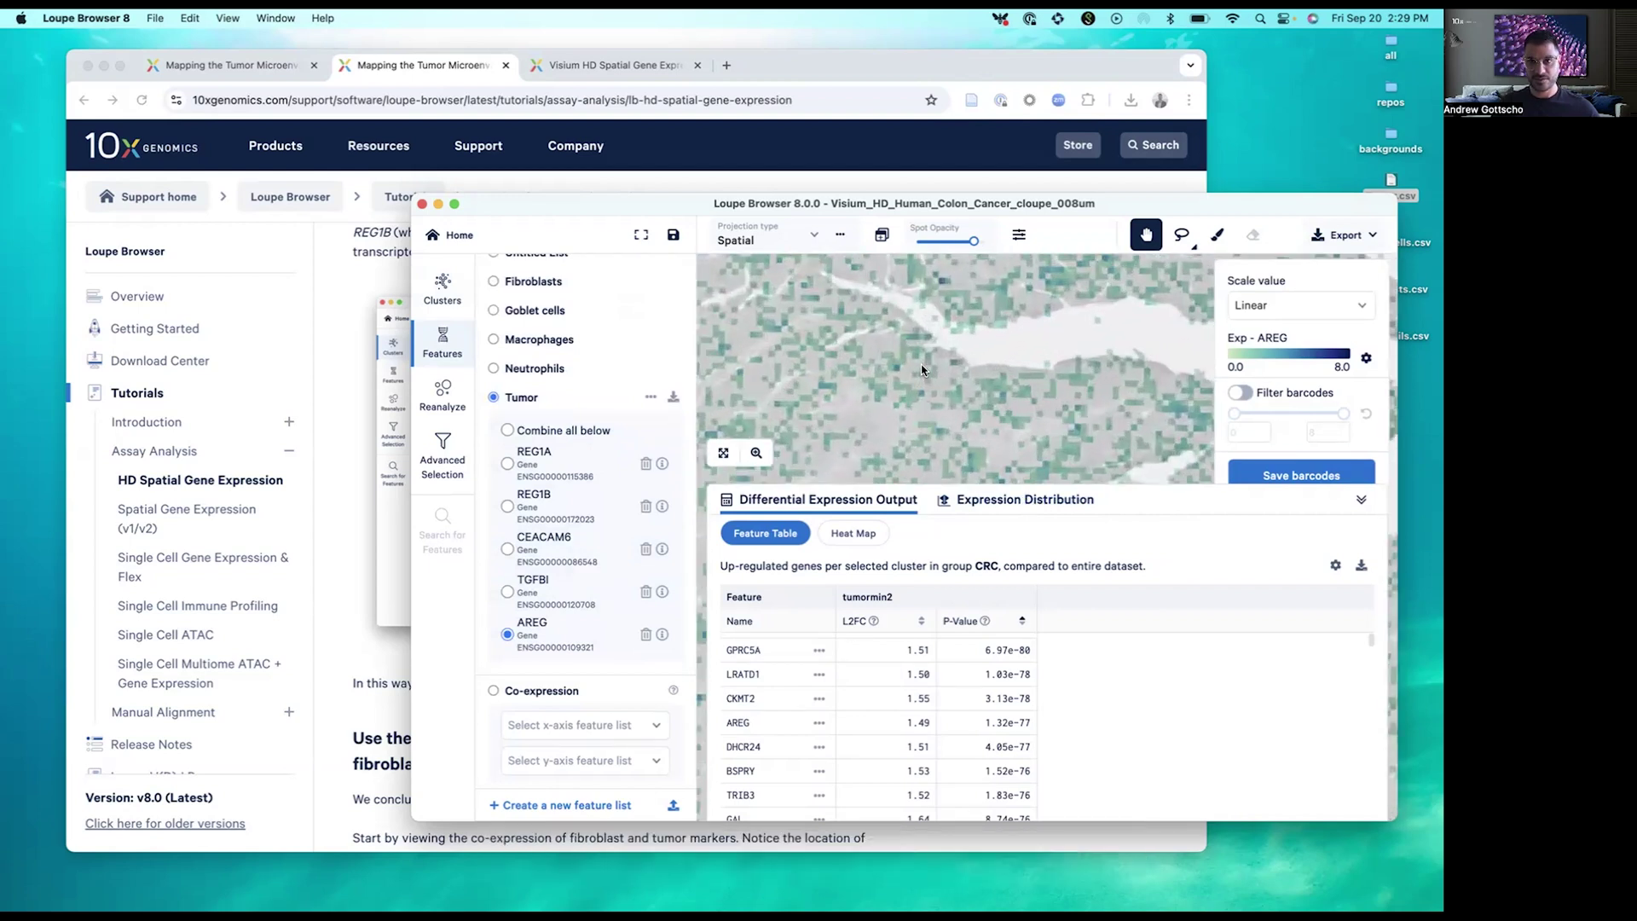
scroll(1010, 406, "up", 4)
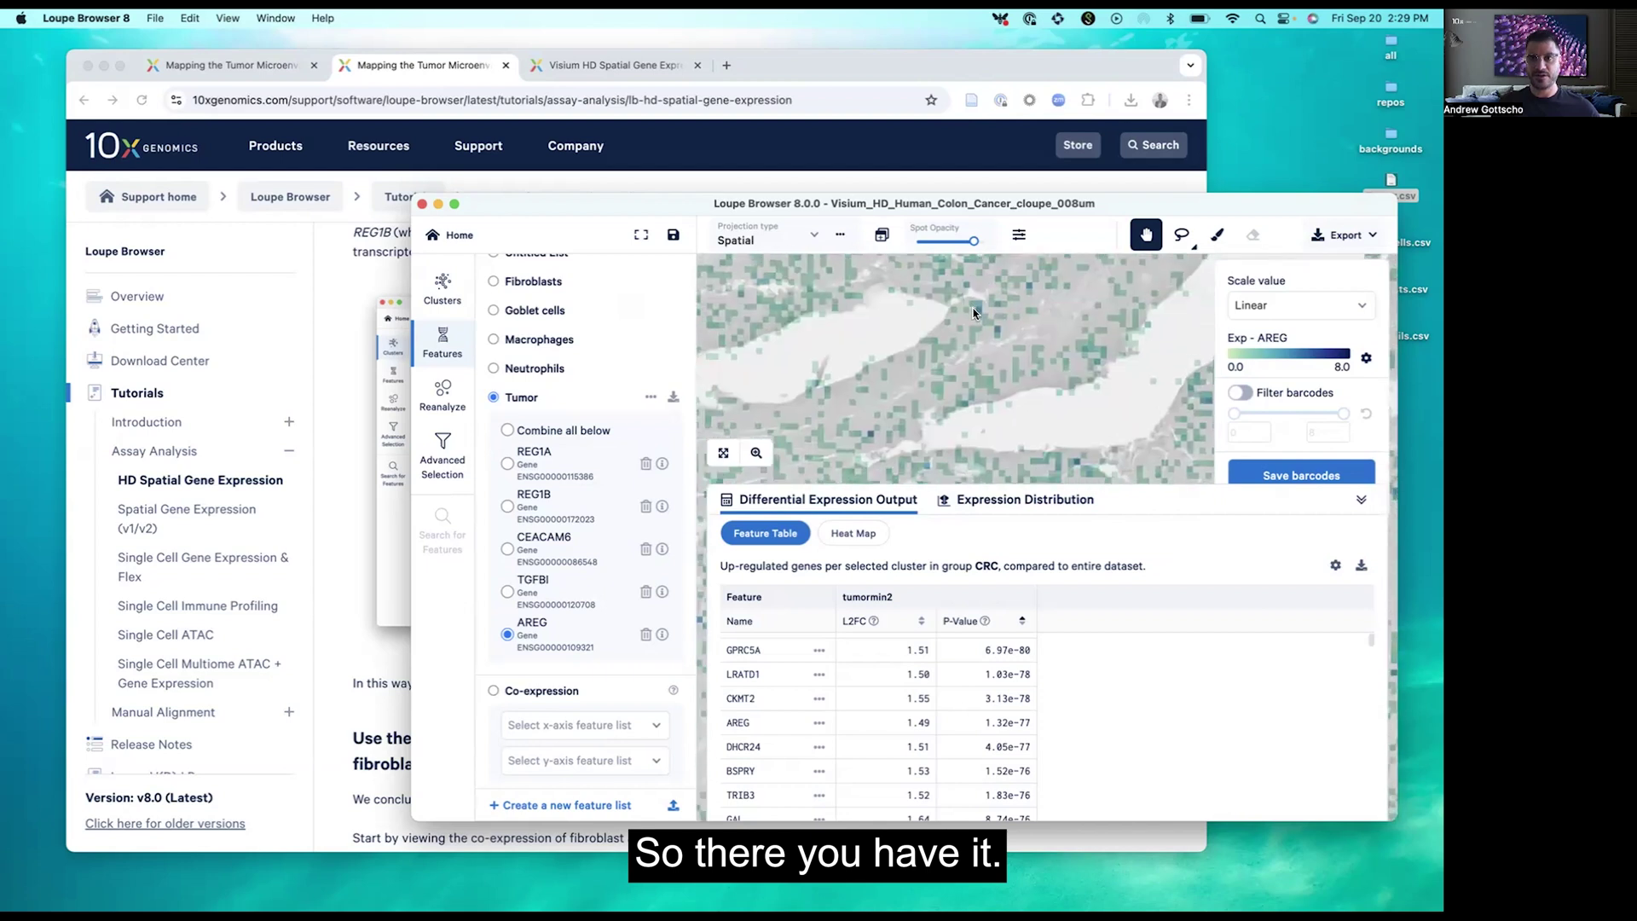
scroll(968, 335, "down", 5)
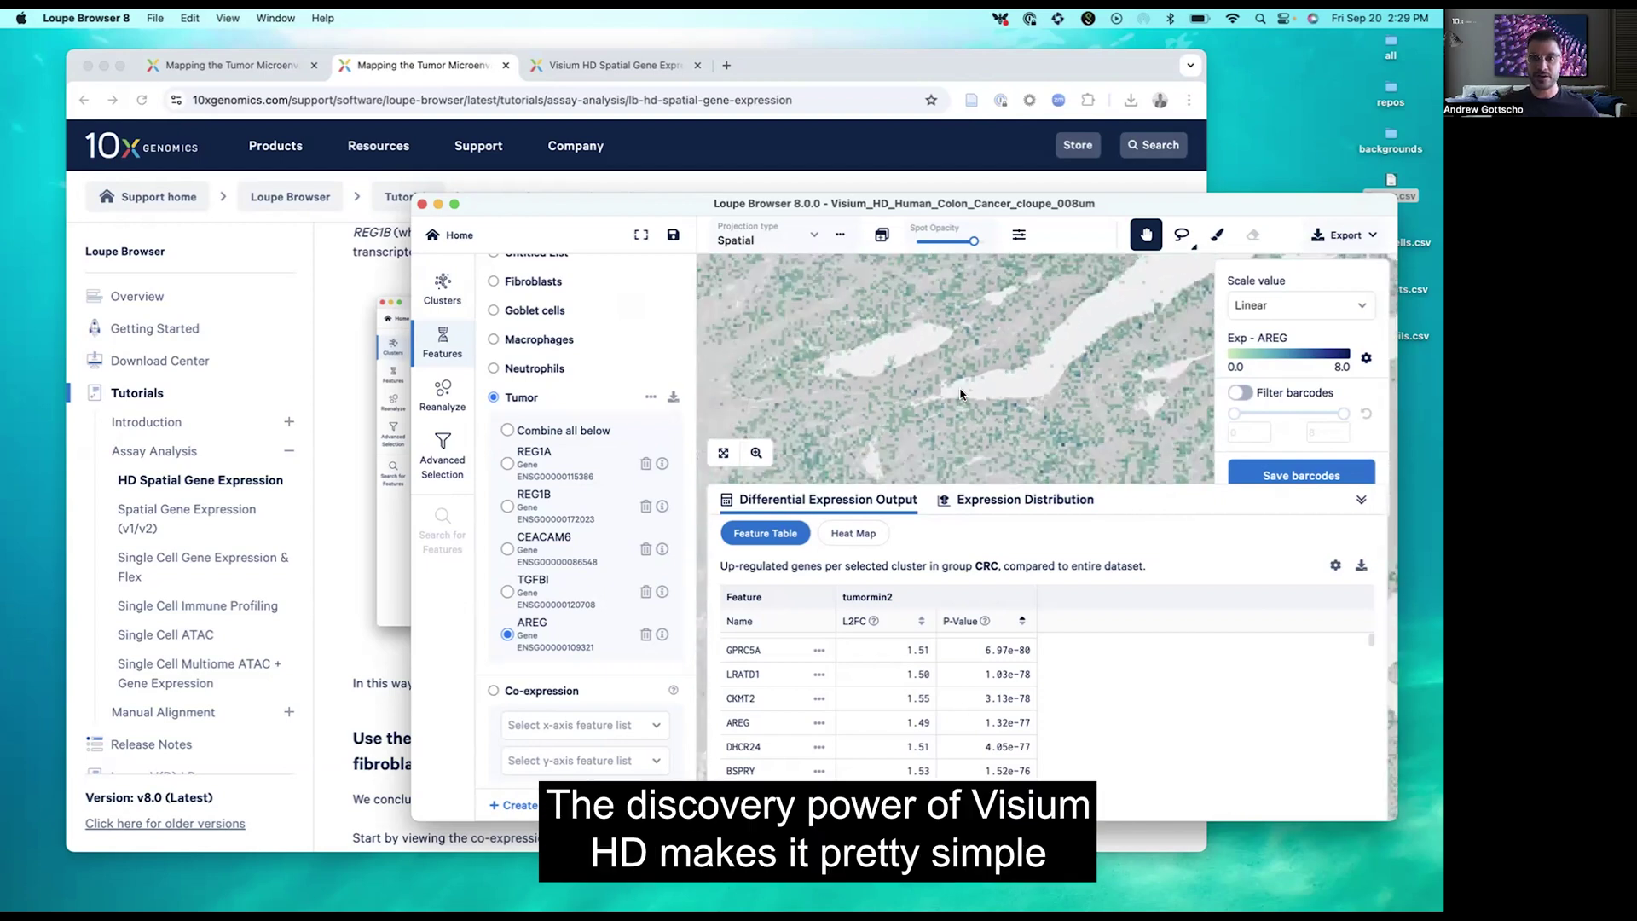
scroll(964, 392, "up", 4)
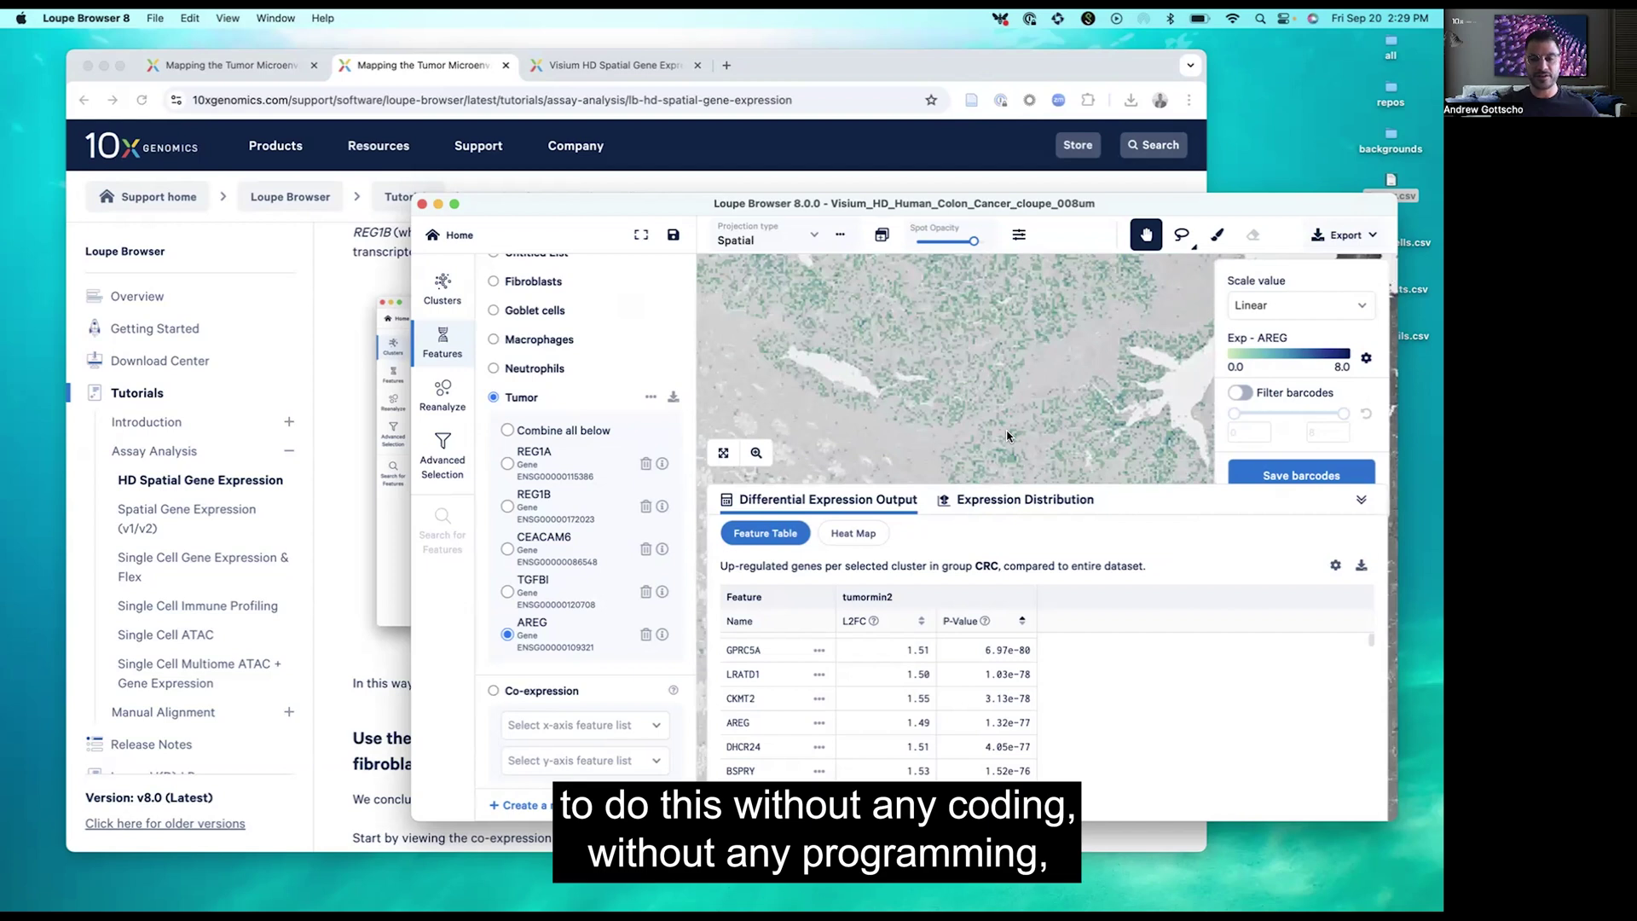
left_click_drag(1042, 445, 980, 385)
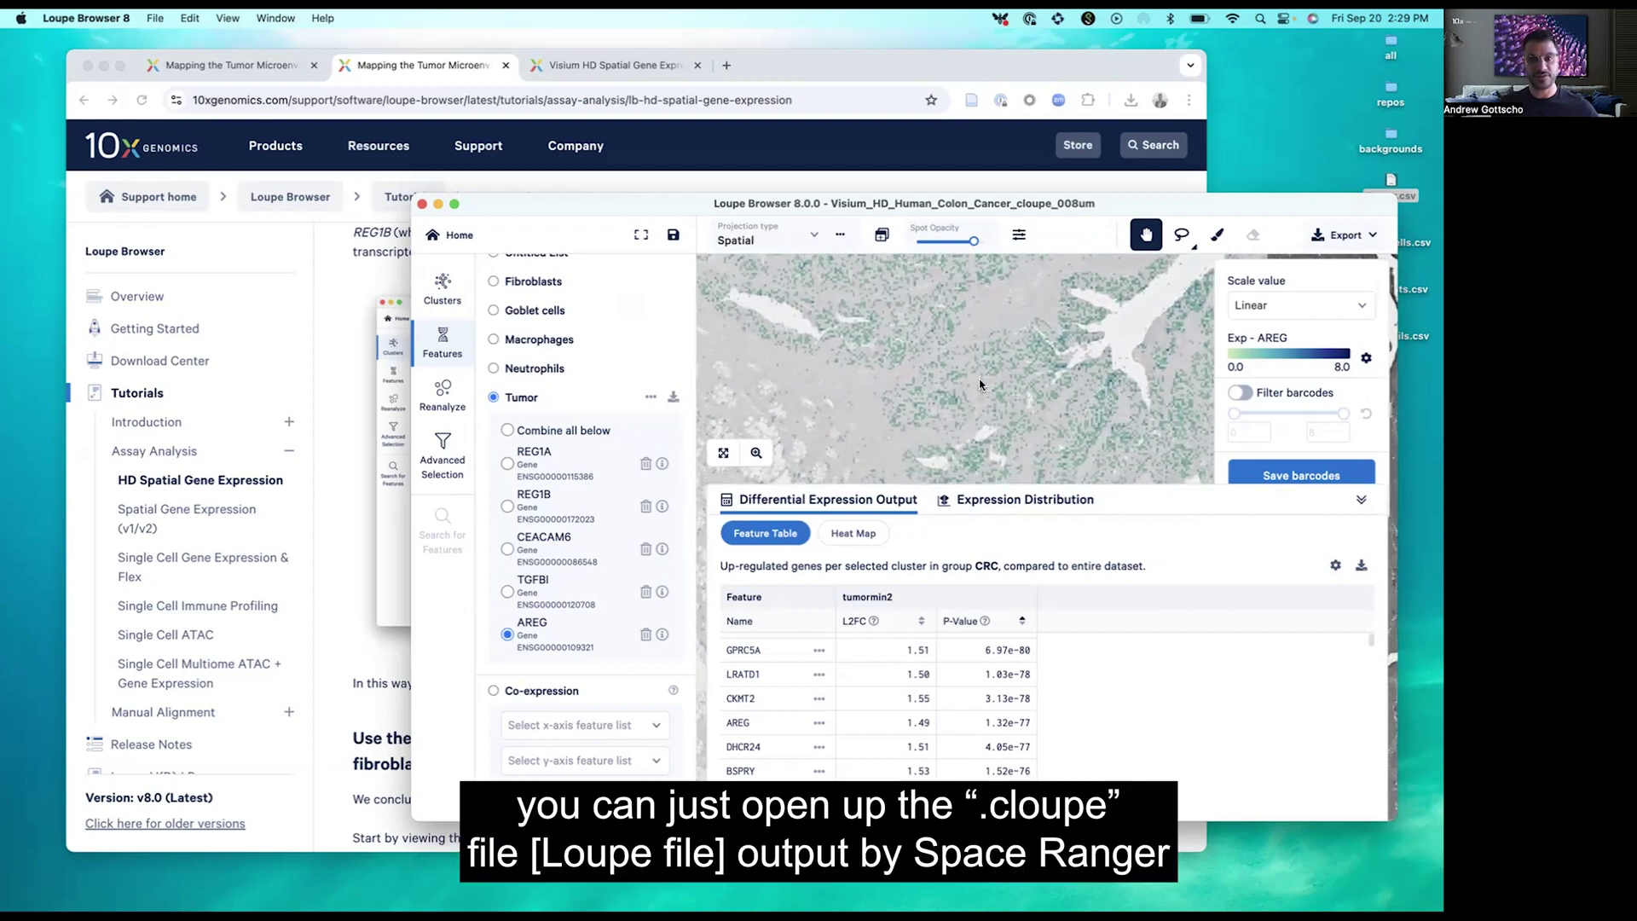
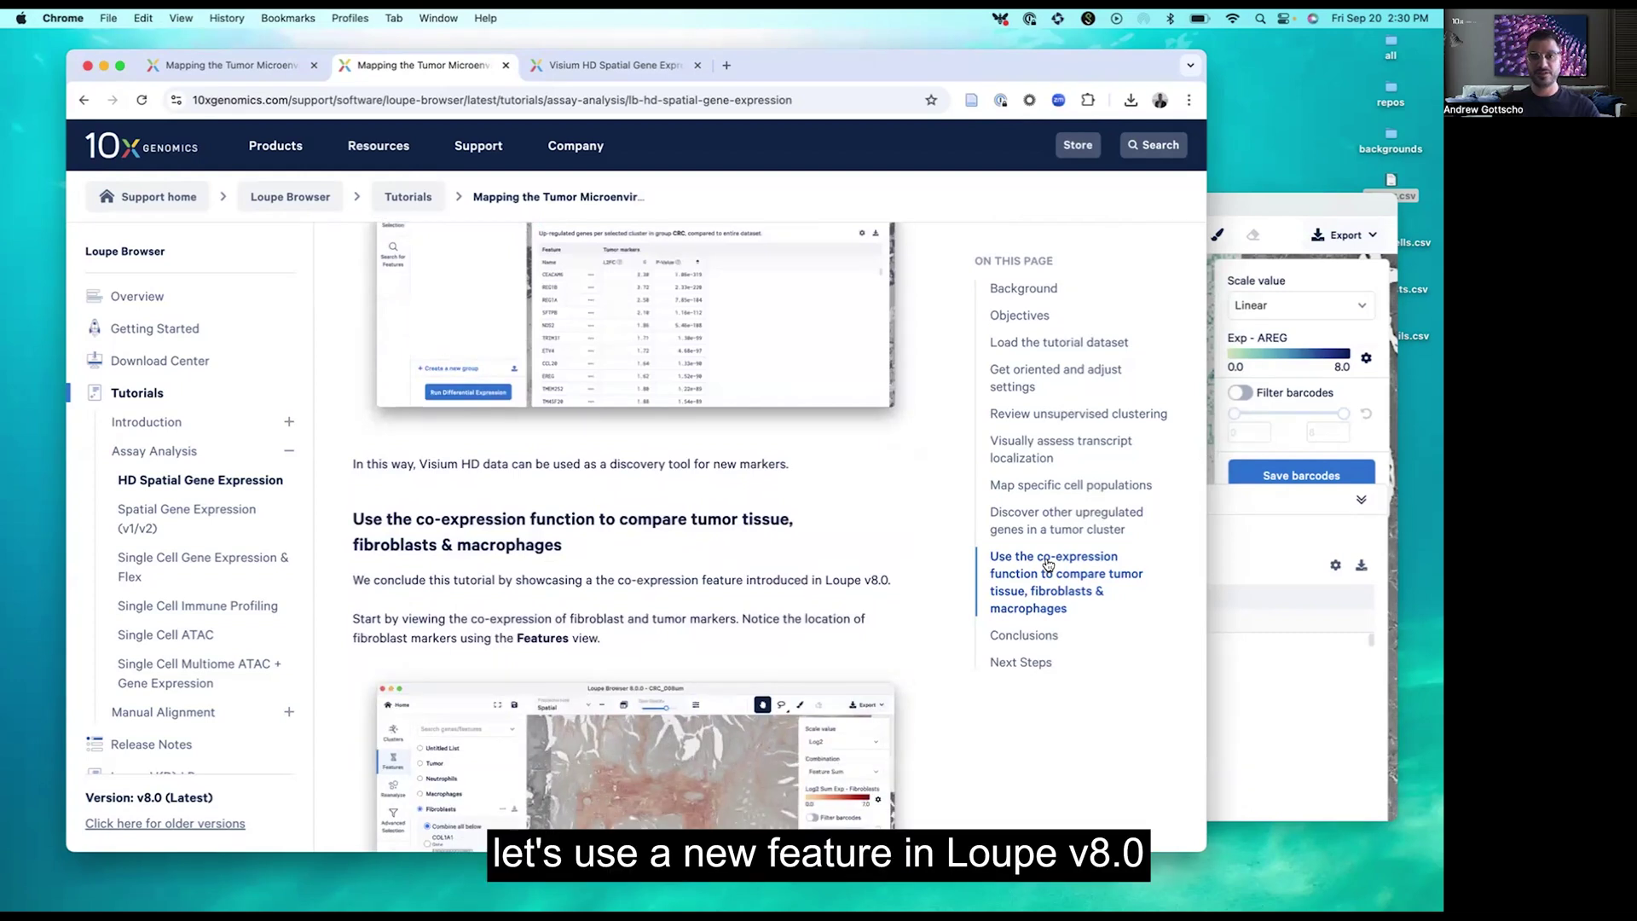
In the Chrome tutorial, read the co-expression section through to the LYZ and SPP1 macrophage marker comparison.
scroll(1048, 564, "down", 1)
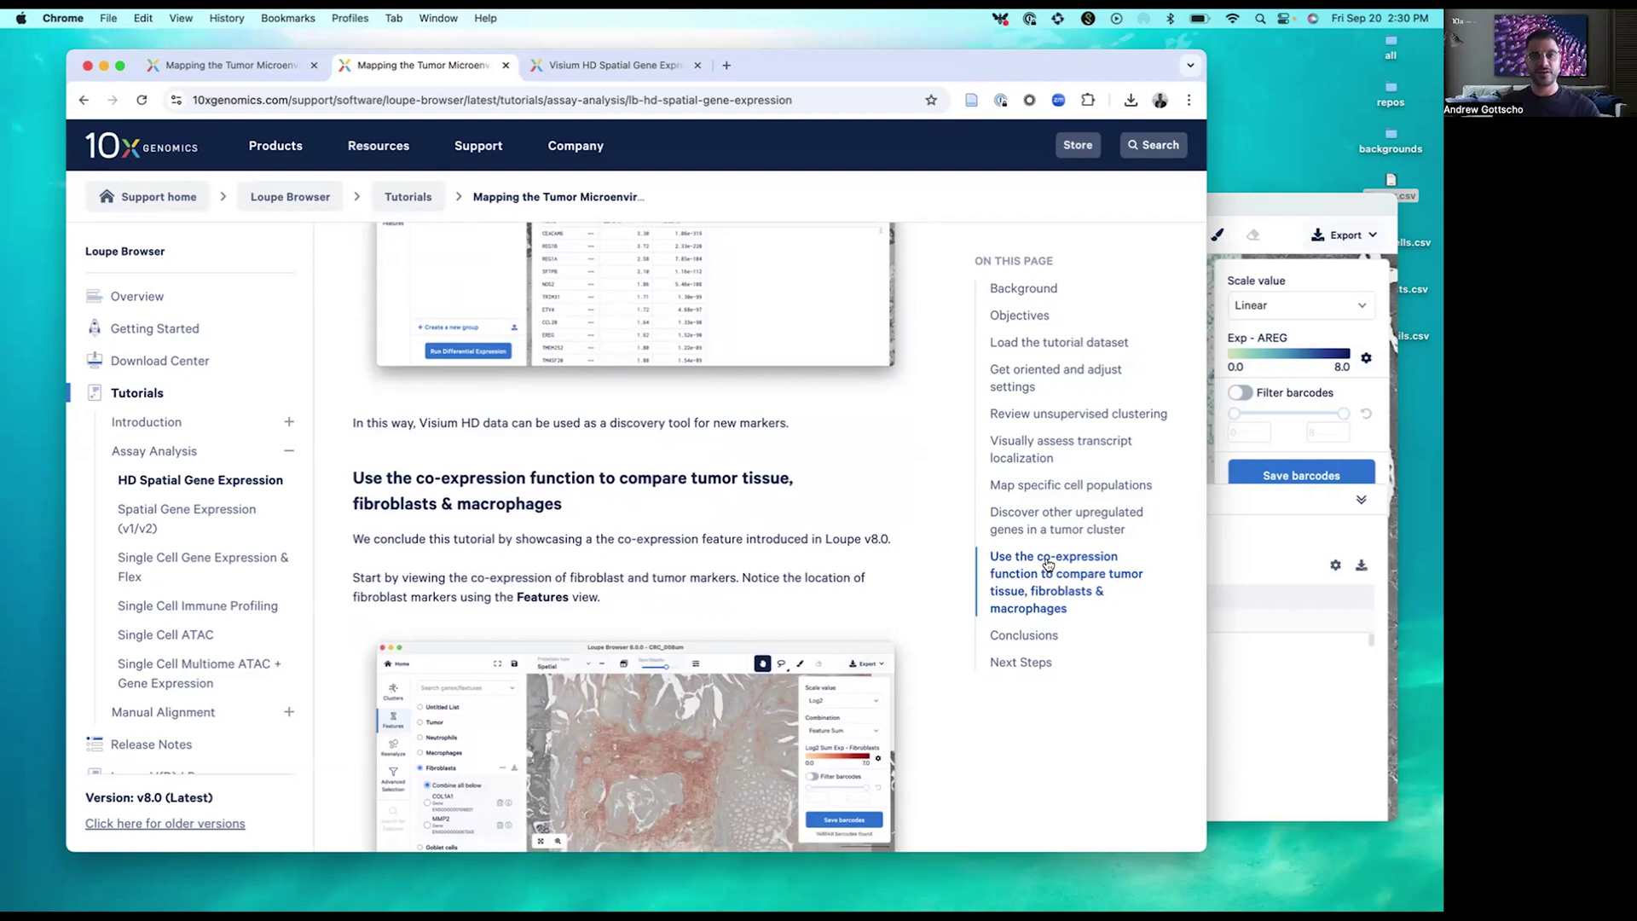
scroll(1048, 564, "down", 2)
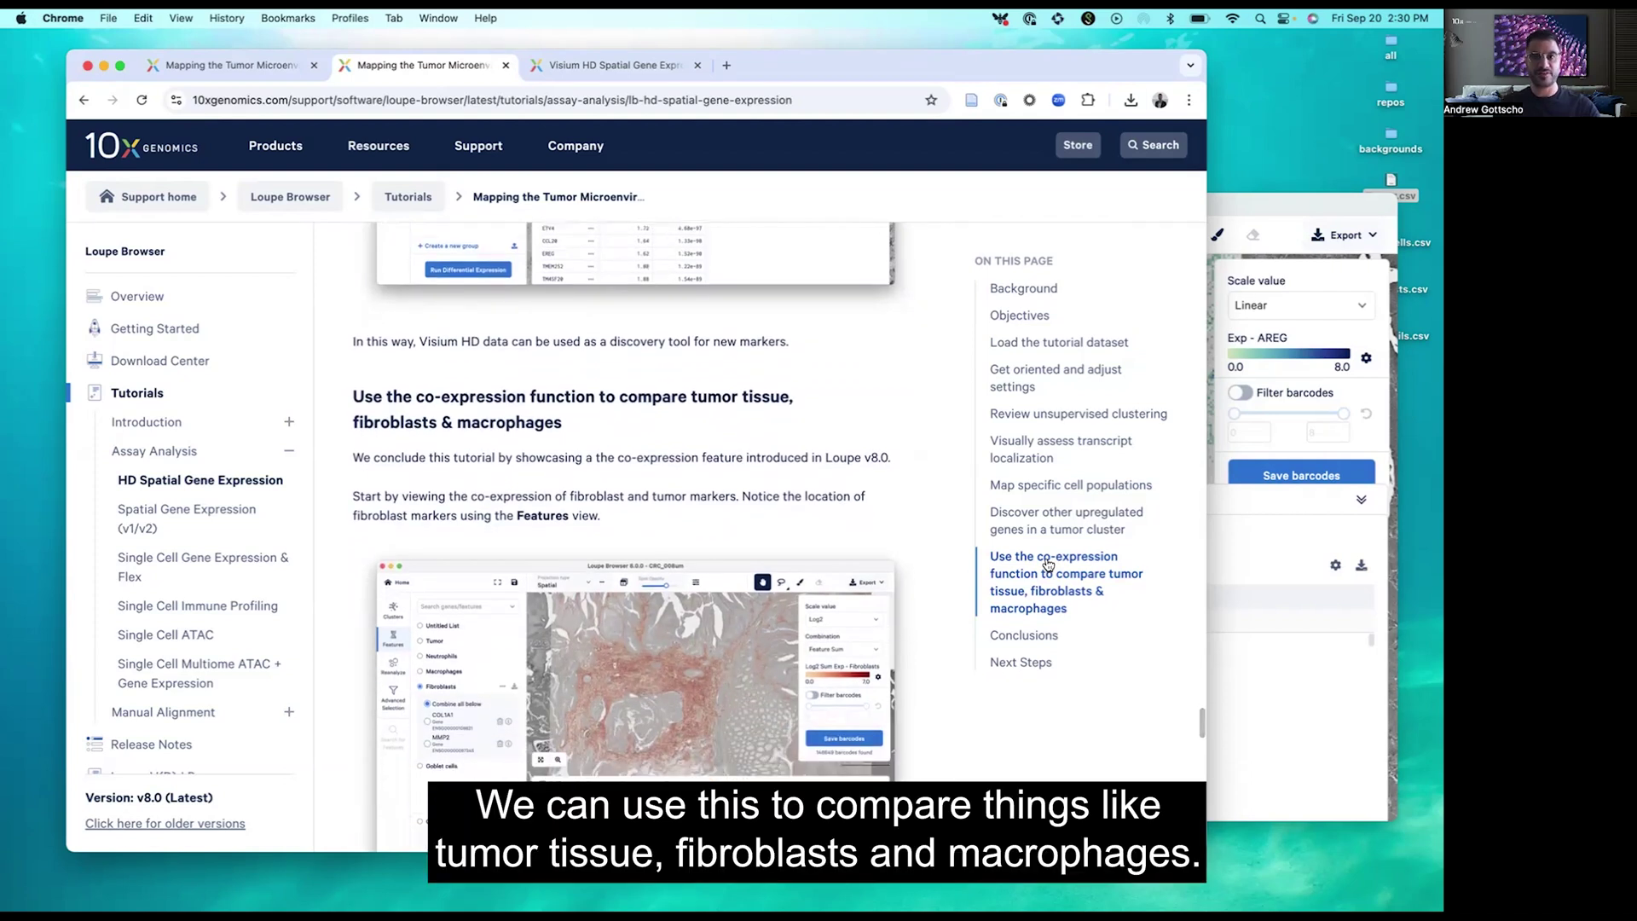
scroll(1048, 565, "down", 3)
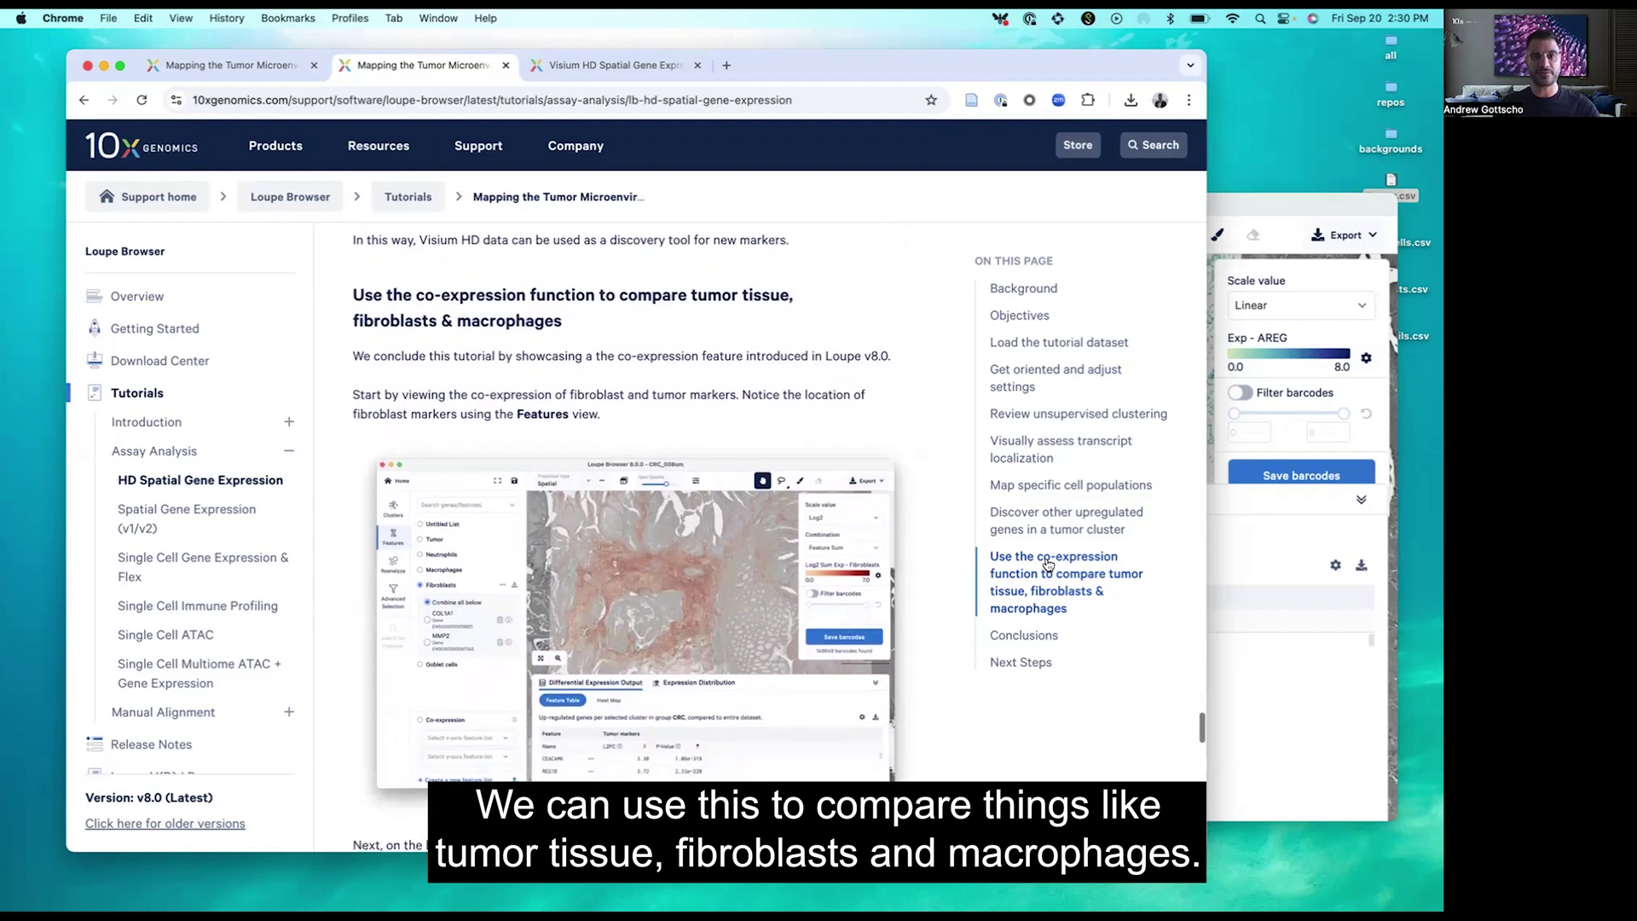
scroll(1047, 565, "down", 20)
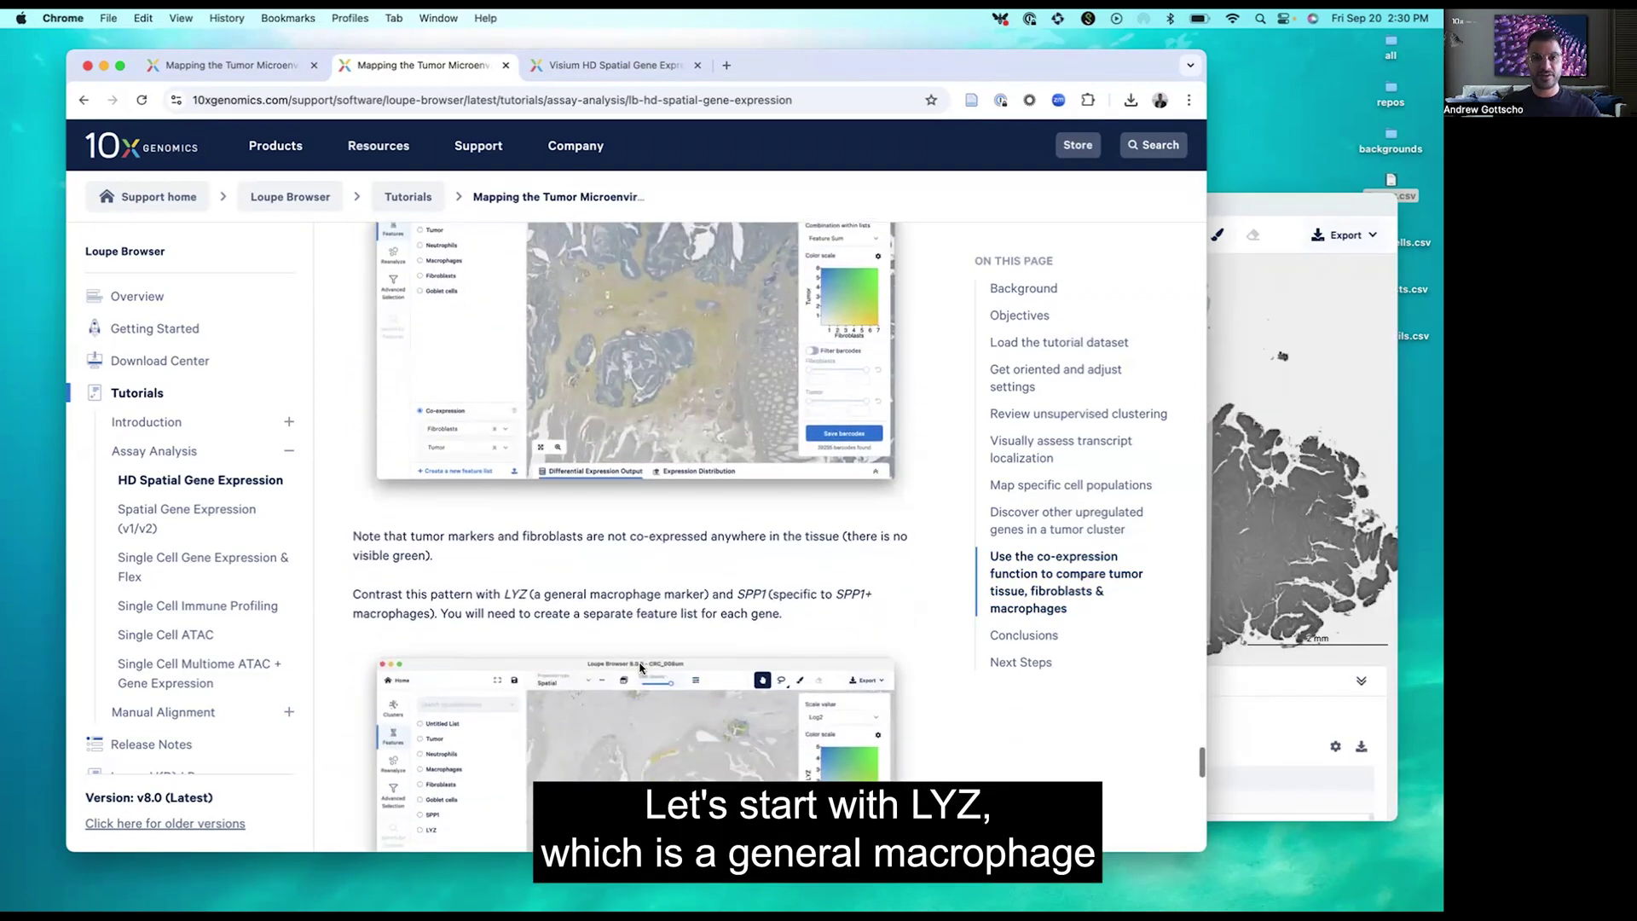
left_click_drag(501, 587, 779, 593)
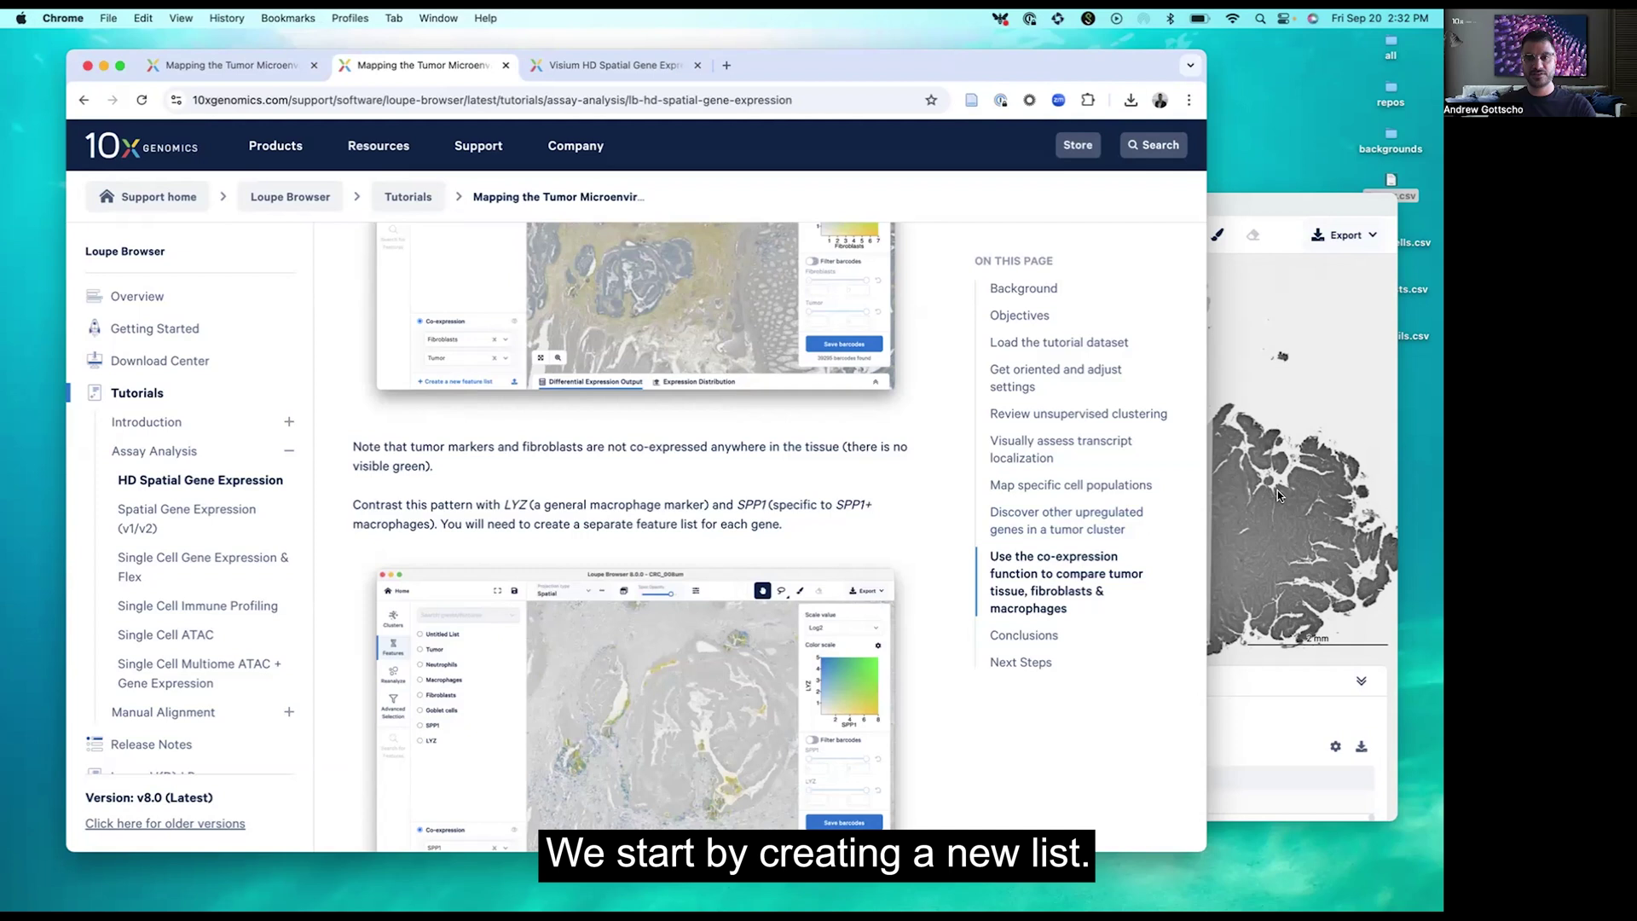
Back in Loupe Browser, replace FCGBP with the gene LYZ in the untitled feature list.
left_click(1277, 489)
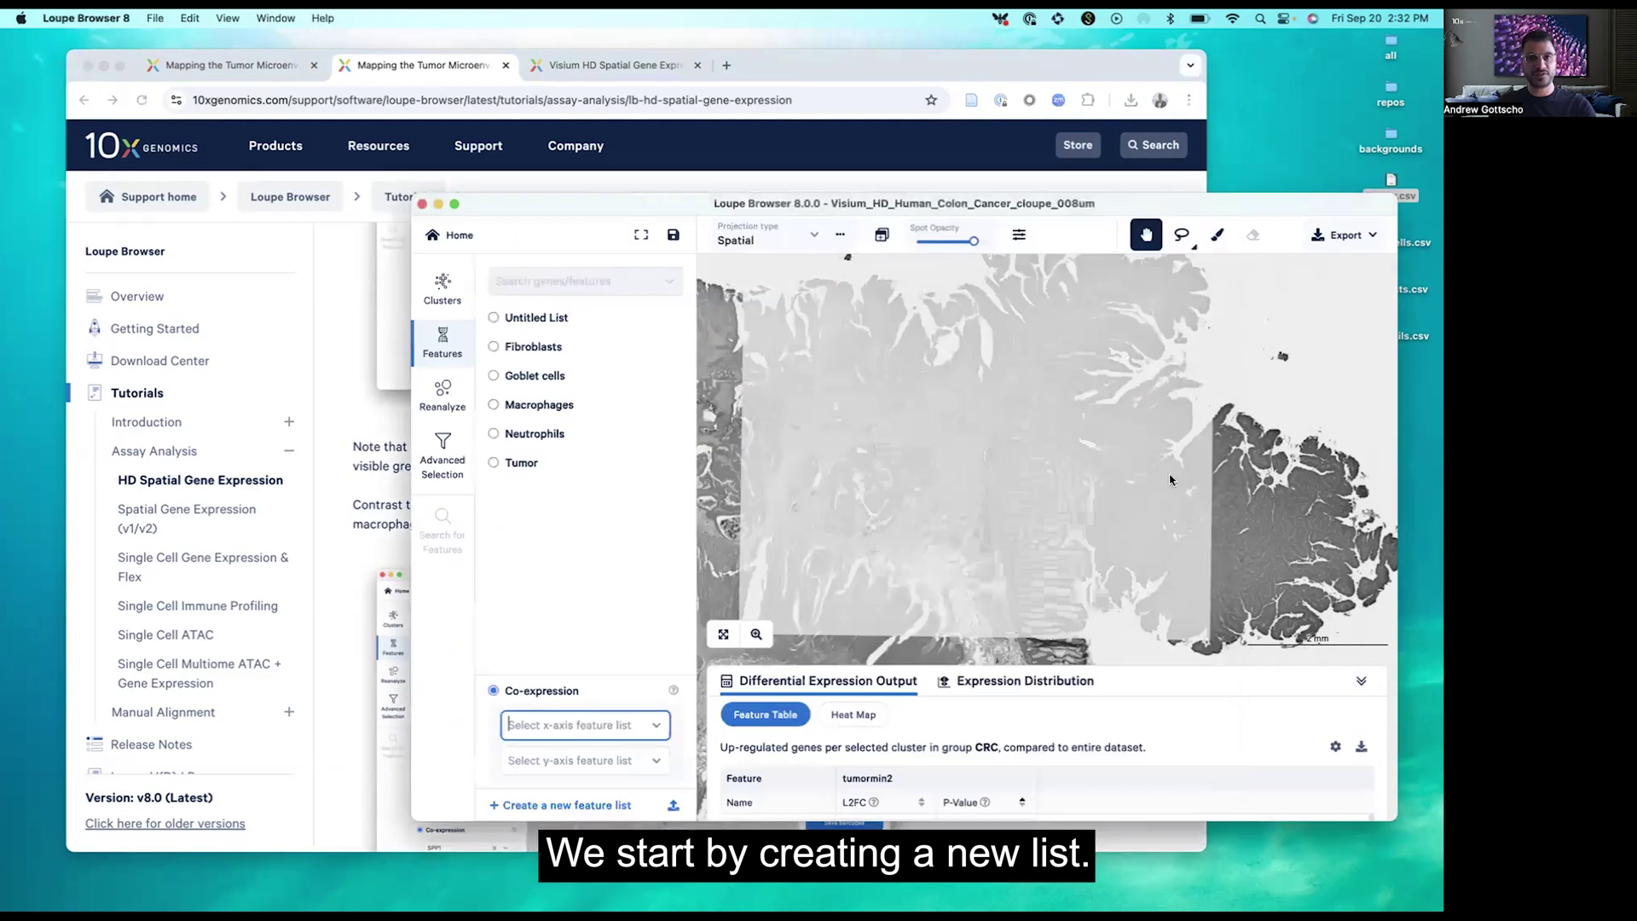
left_click(538, 318)
left_click(631, 286)
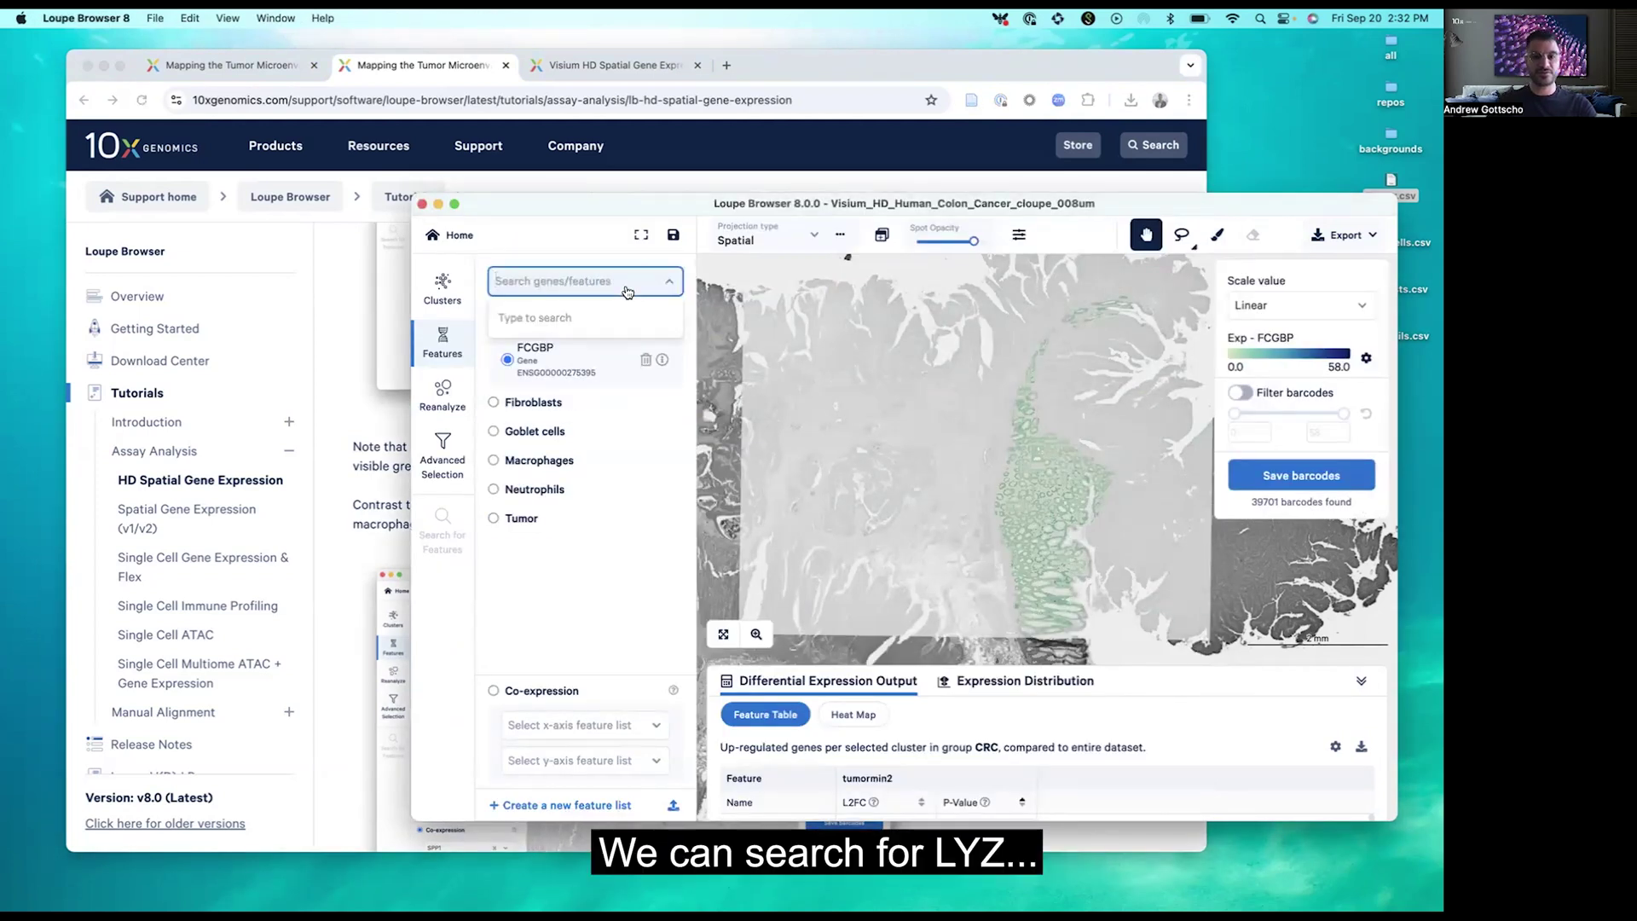
type("LYZ")
left_click(594, 328)
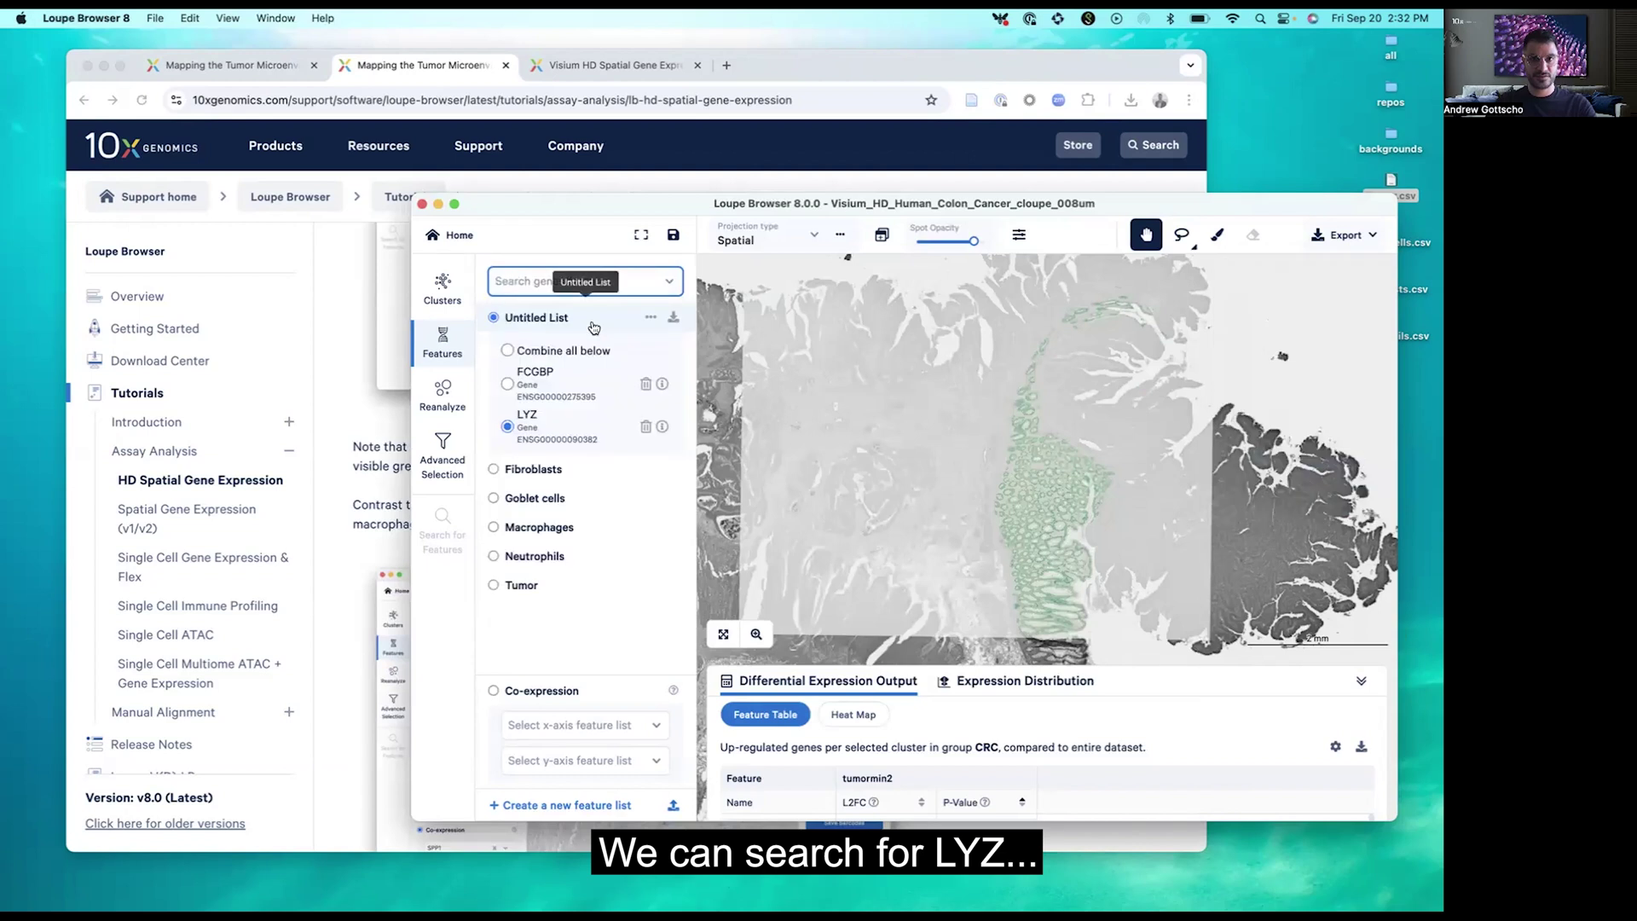
left_click(645, 385)
Rename the untitled feature list that contains LYZ as LYZ.
left_click(650, 318)
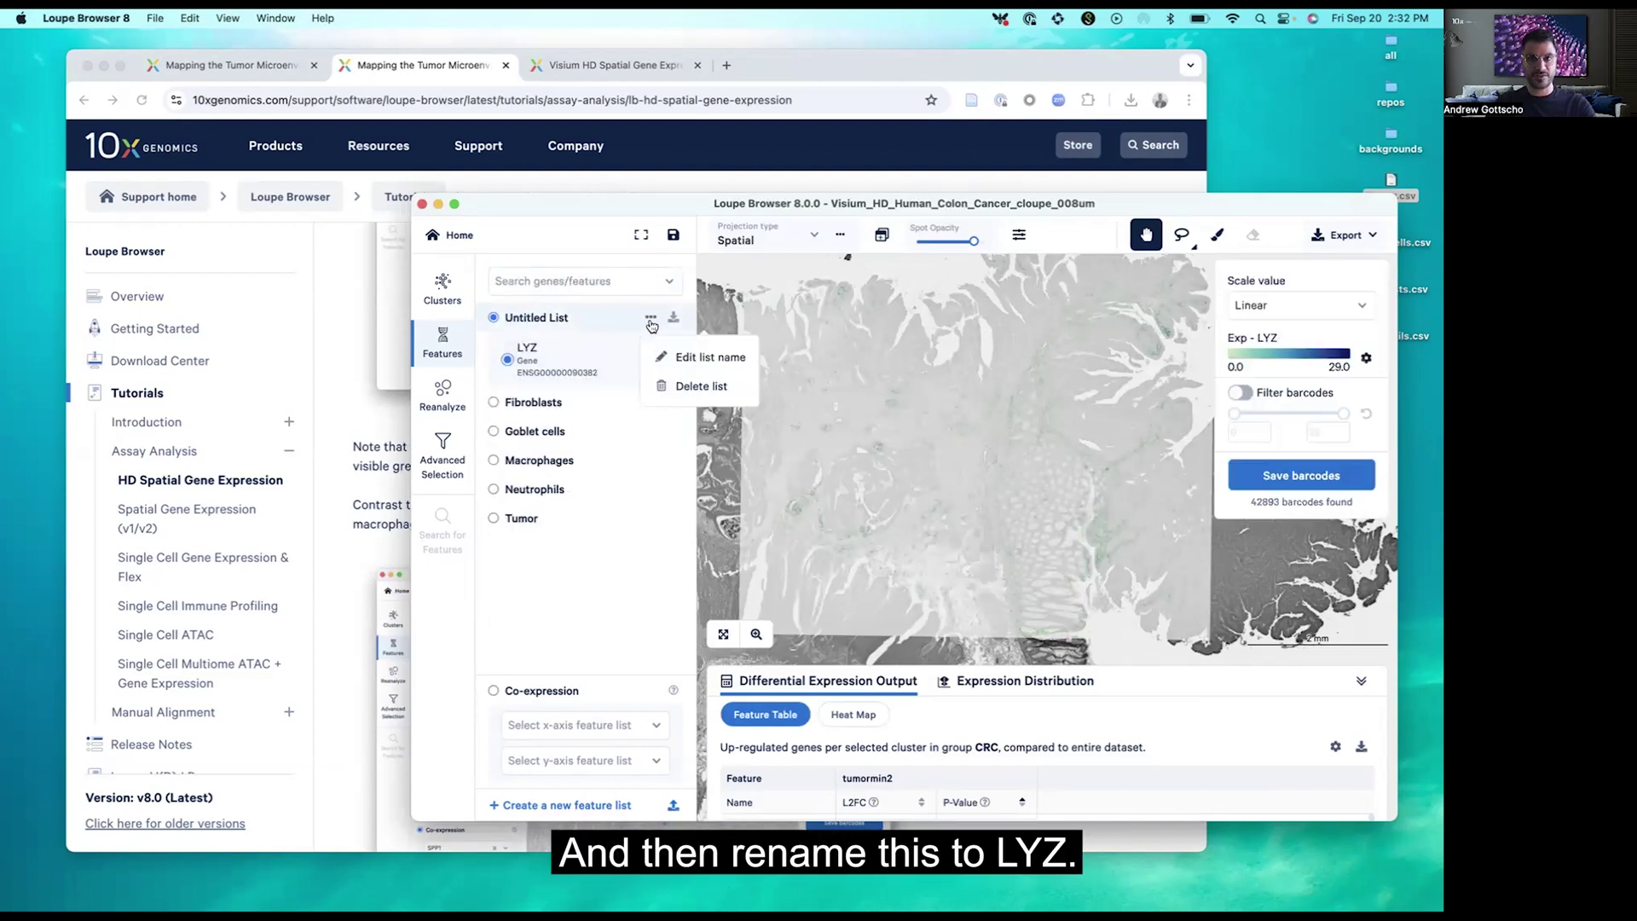
left_click(698, 357)
double_click(586, 320)
key("super+a")
type("LYZ")
left_click(619, 319)
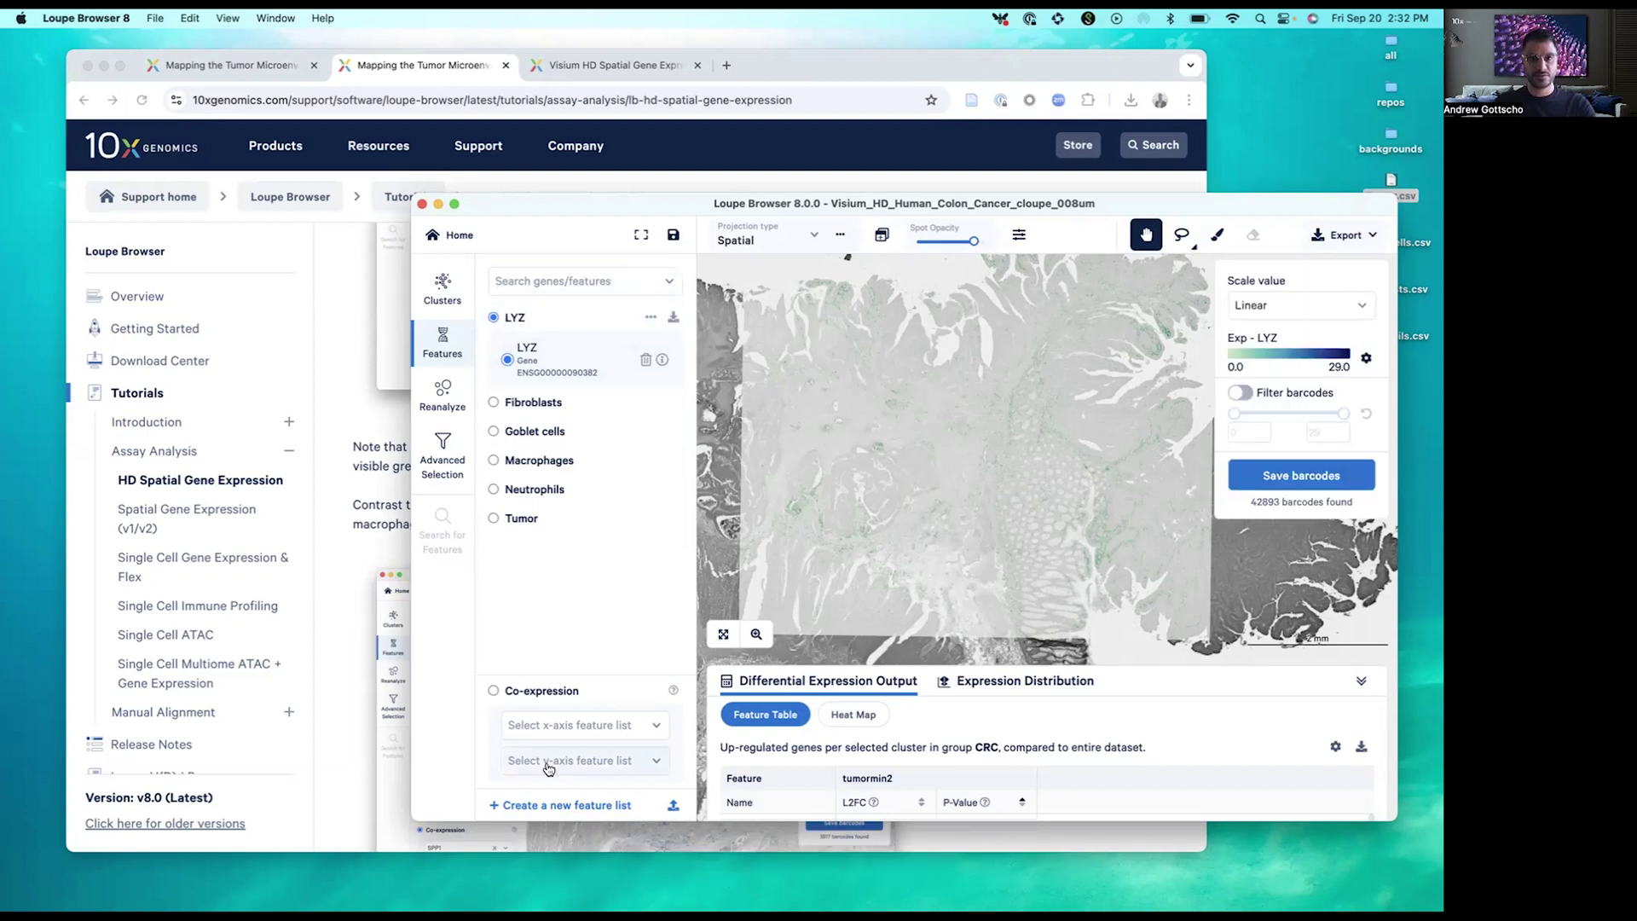
Create a new feature list and add the gene SPP1 to it.
left_click(522, 805)
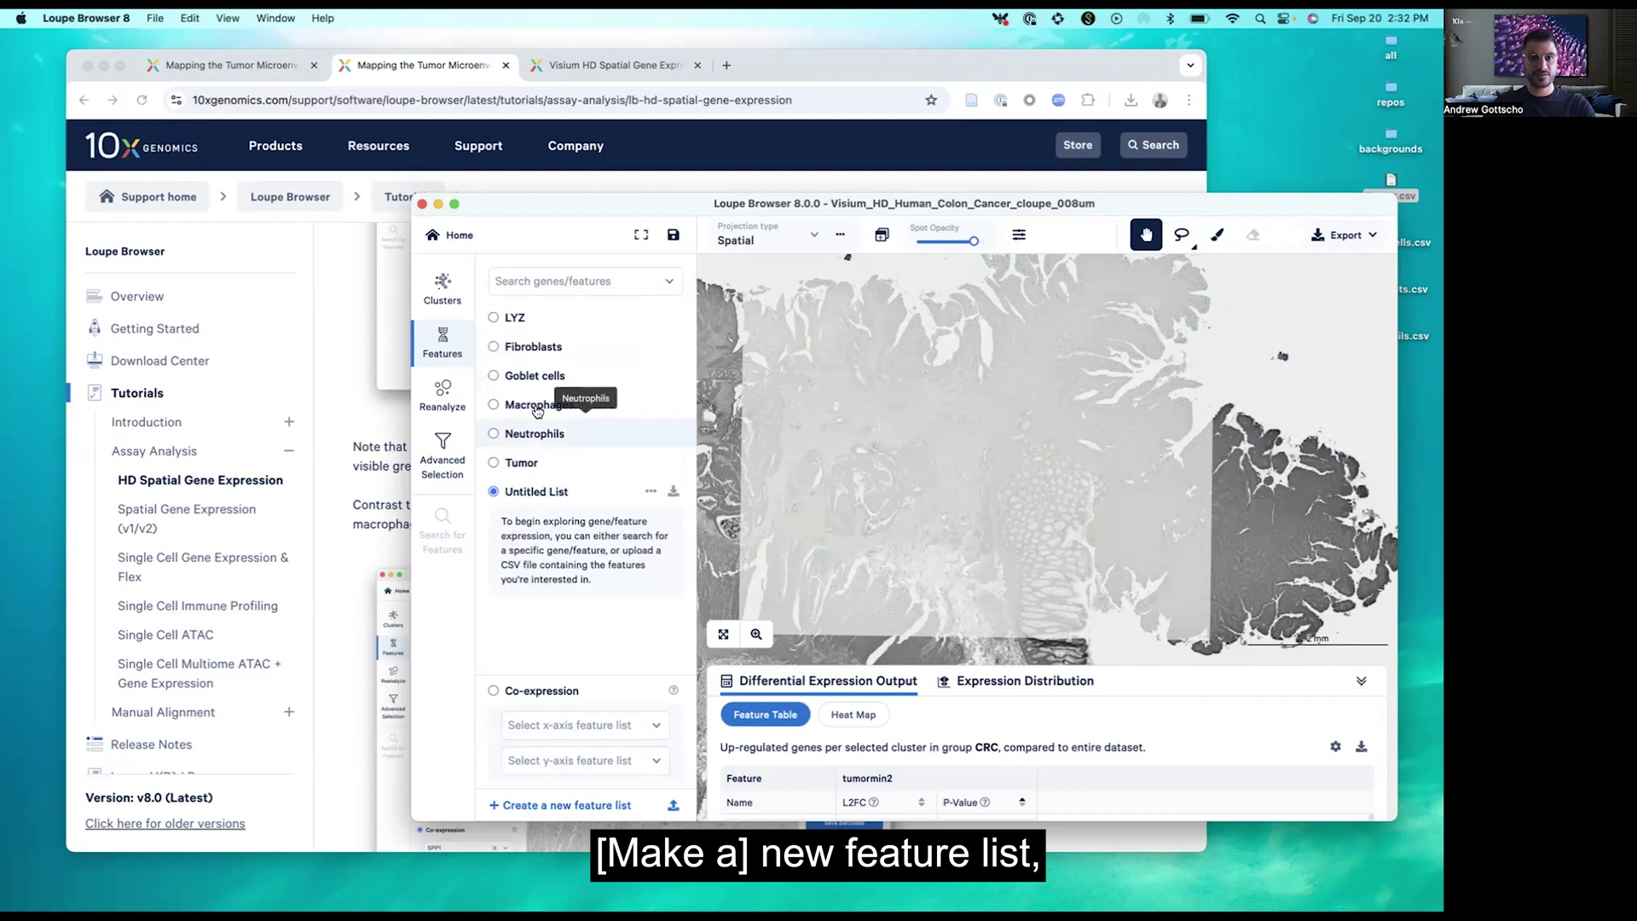
left_click(563, 281)
type("SPP")
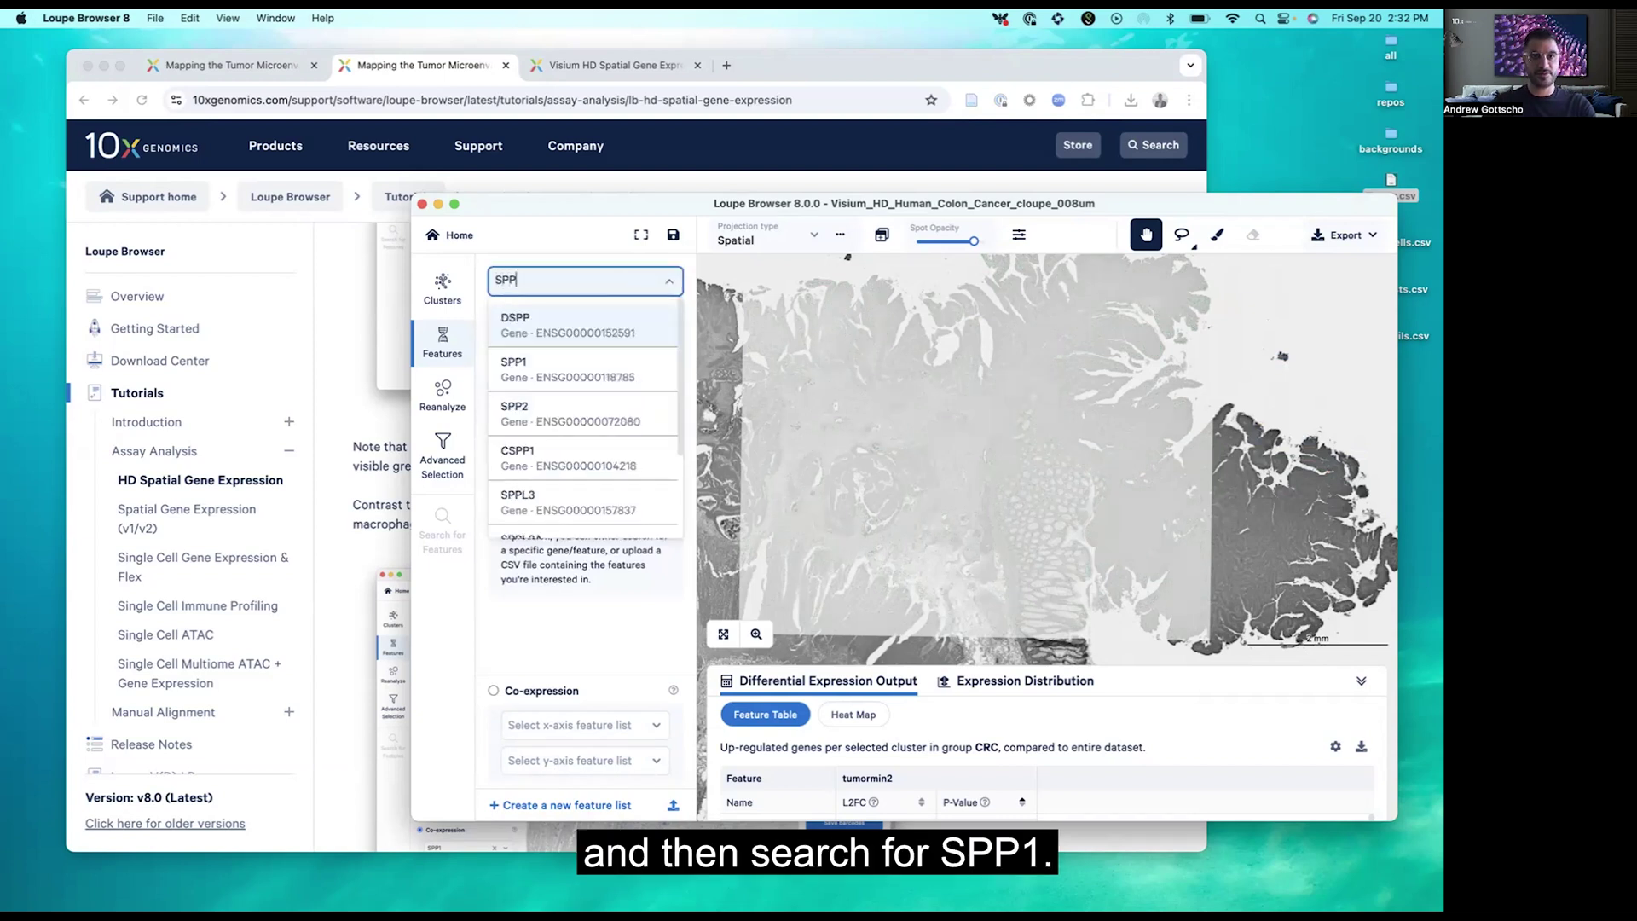
type("1")
left_click(559, 324)
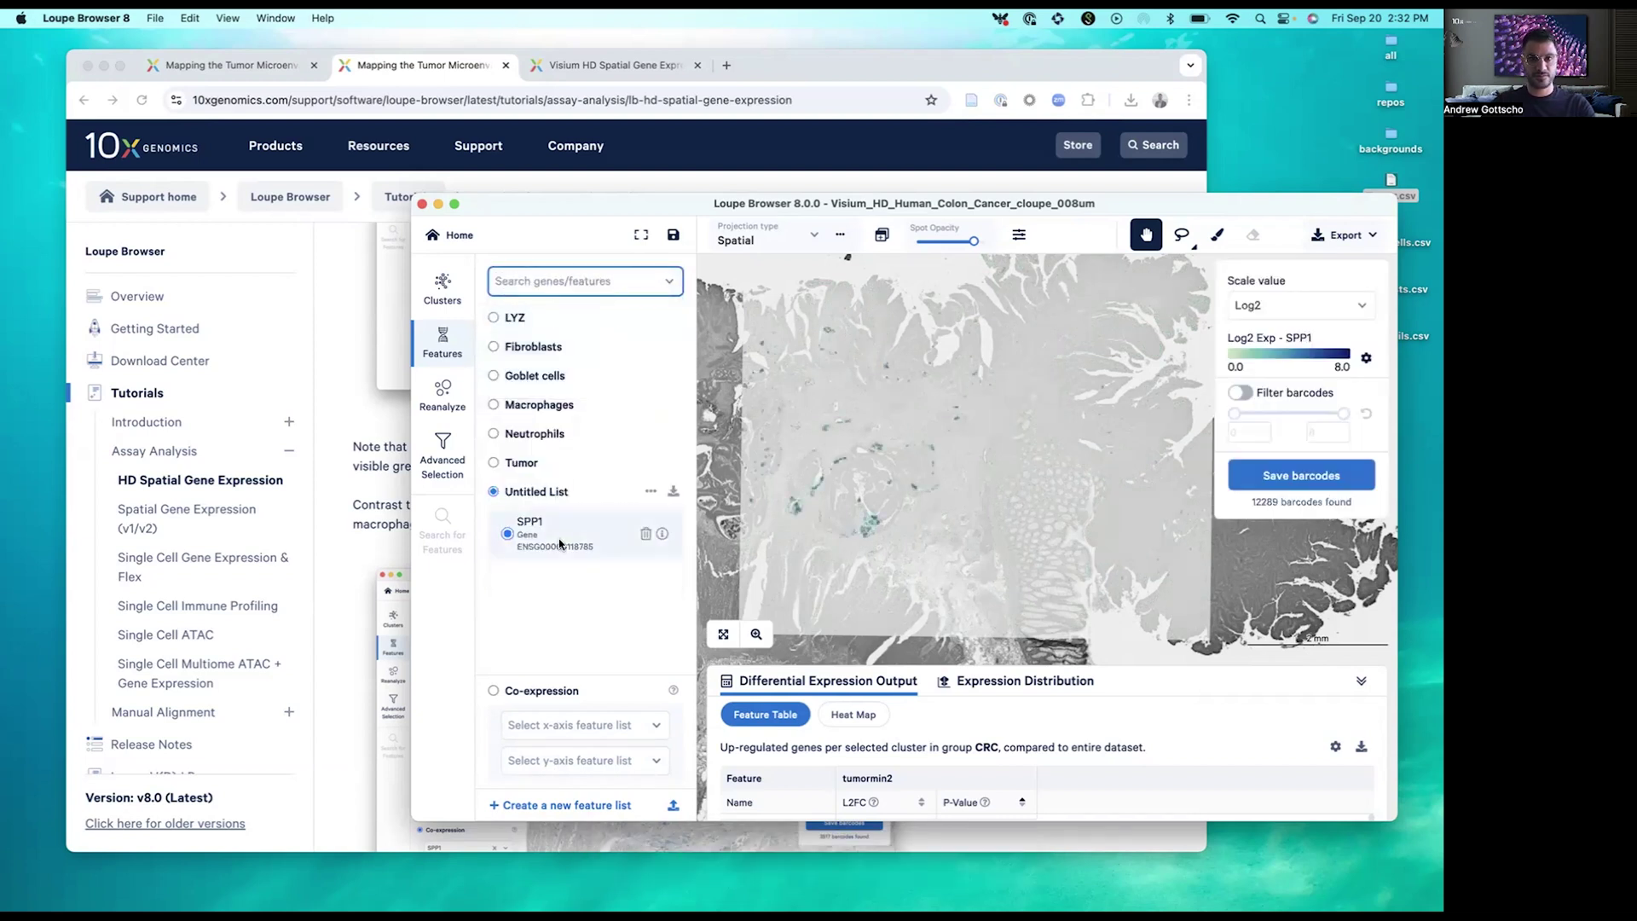
Rename the untitled feature list that contains SPP1 as SPP1.
left_click(648, 495)
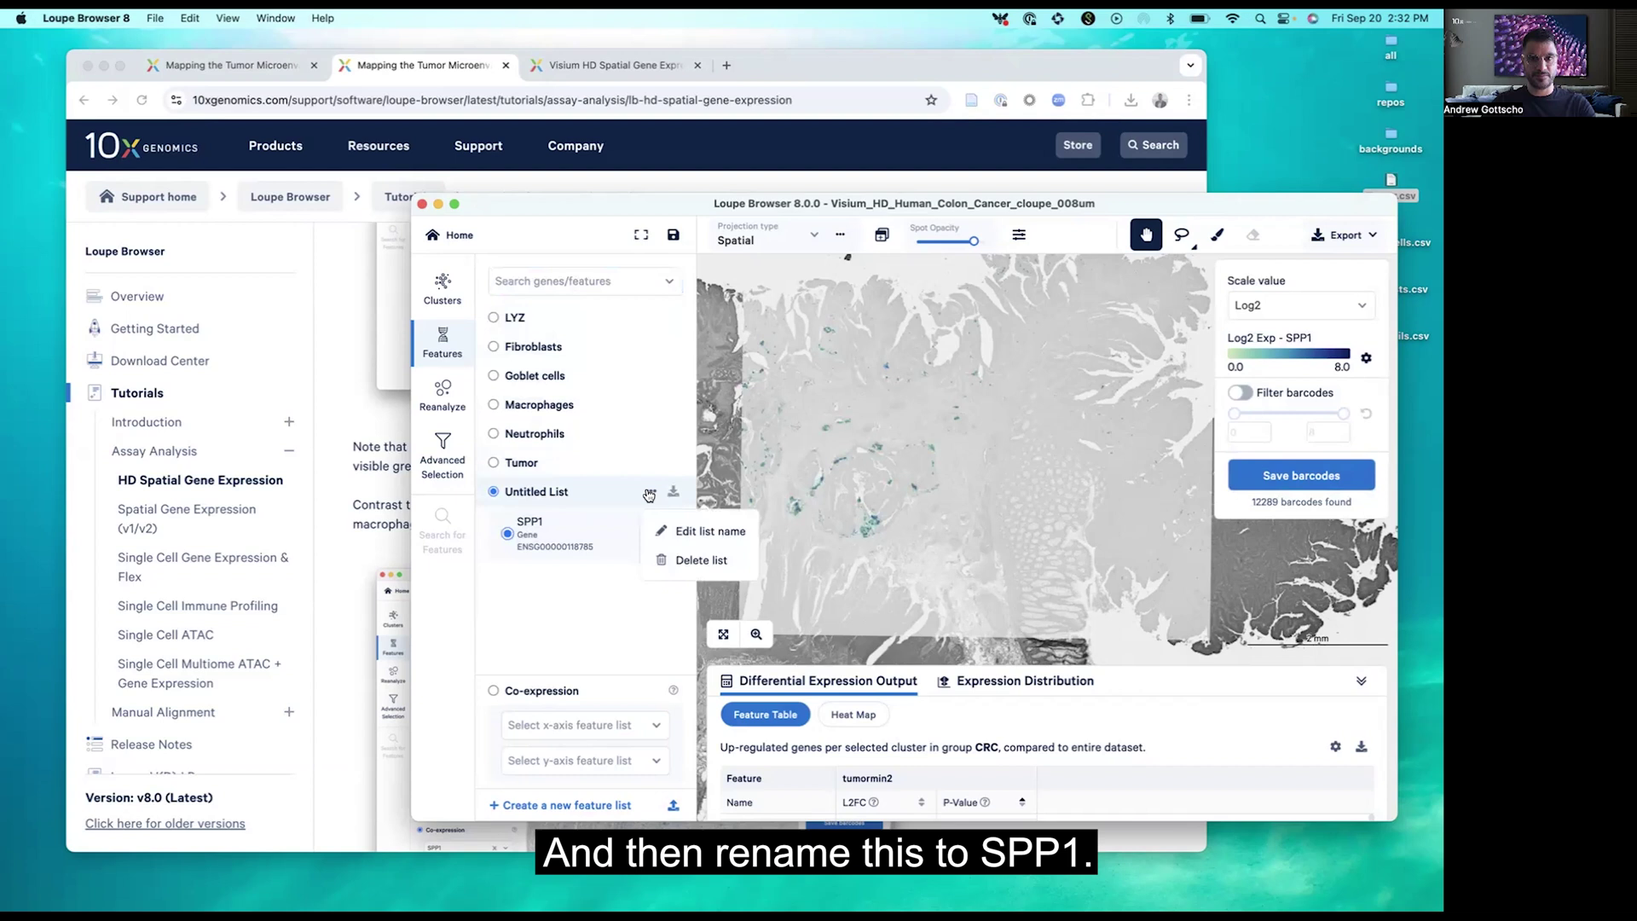
left_click(674, 535)
key("super+a")
type("SPP1")
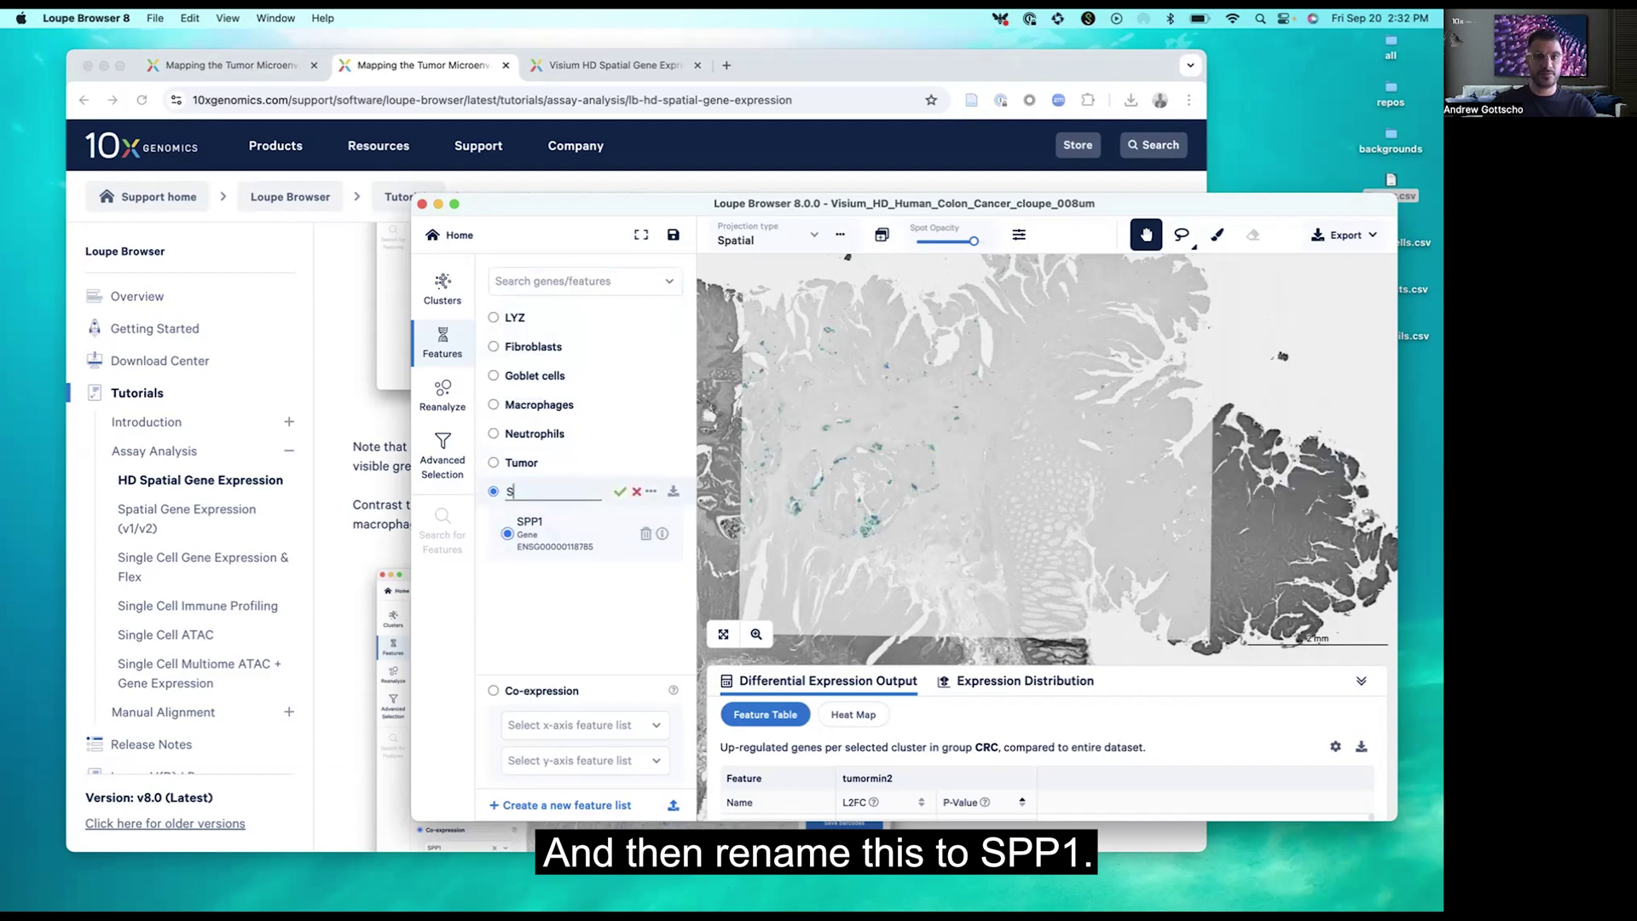
left_click(620, 491)
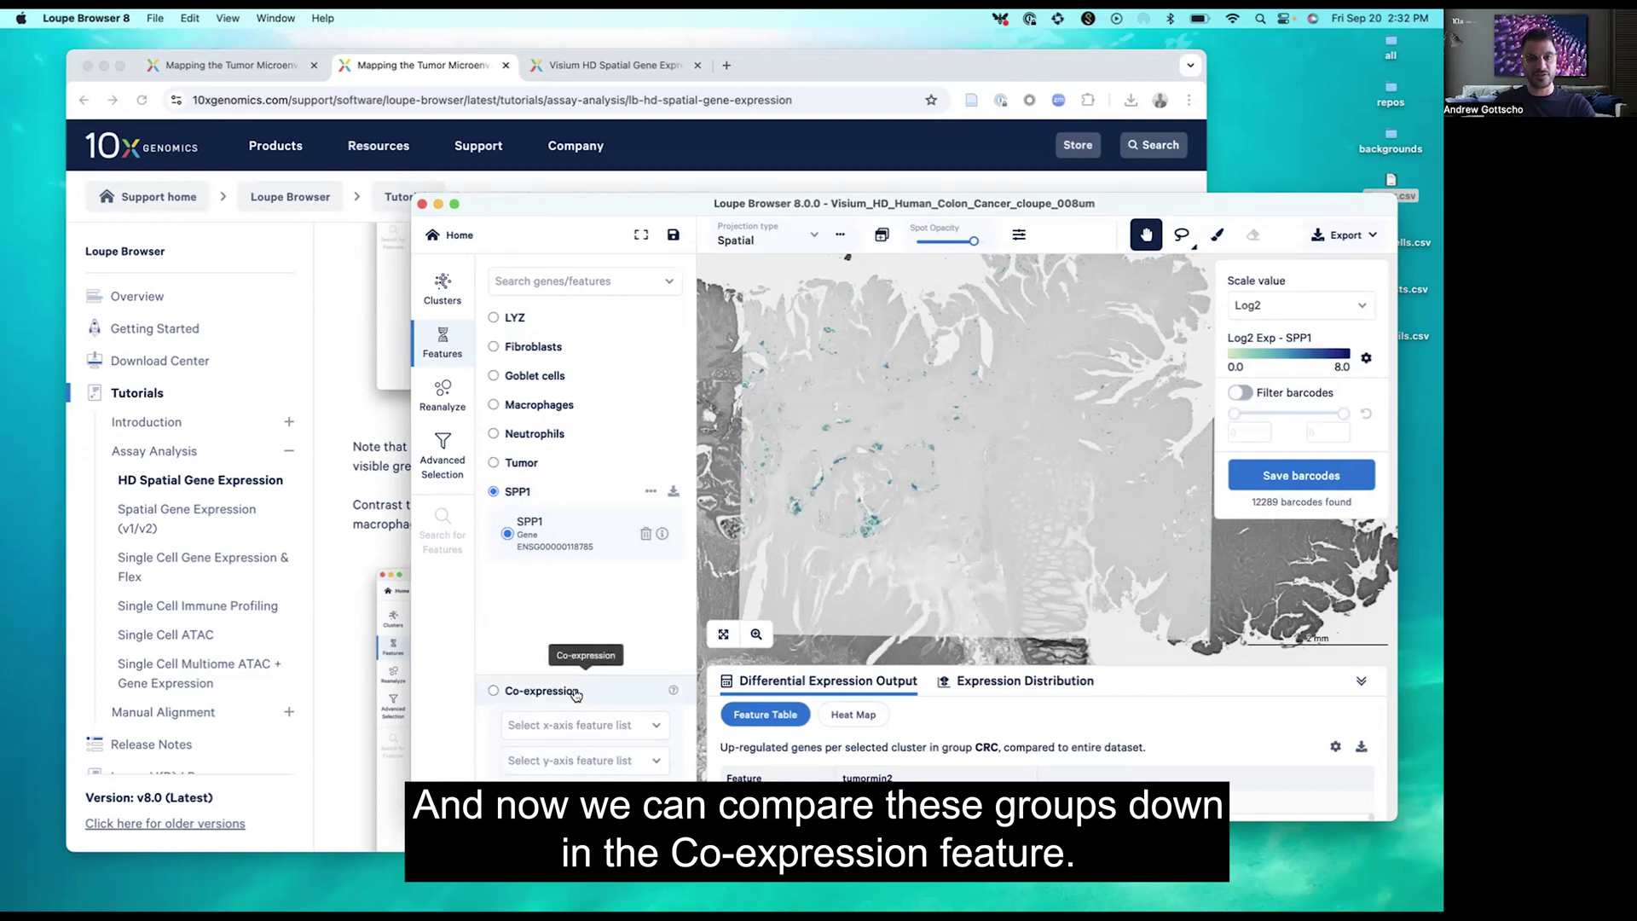
Set up a co-expression comparison with the LYZ list on the x-axis and the SPP1 list on the y-axis.
left_click(609, 738)
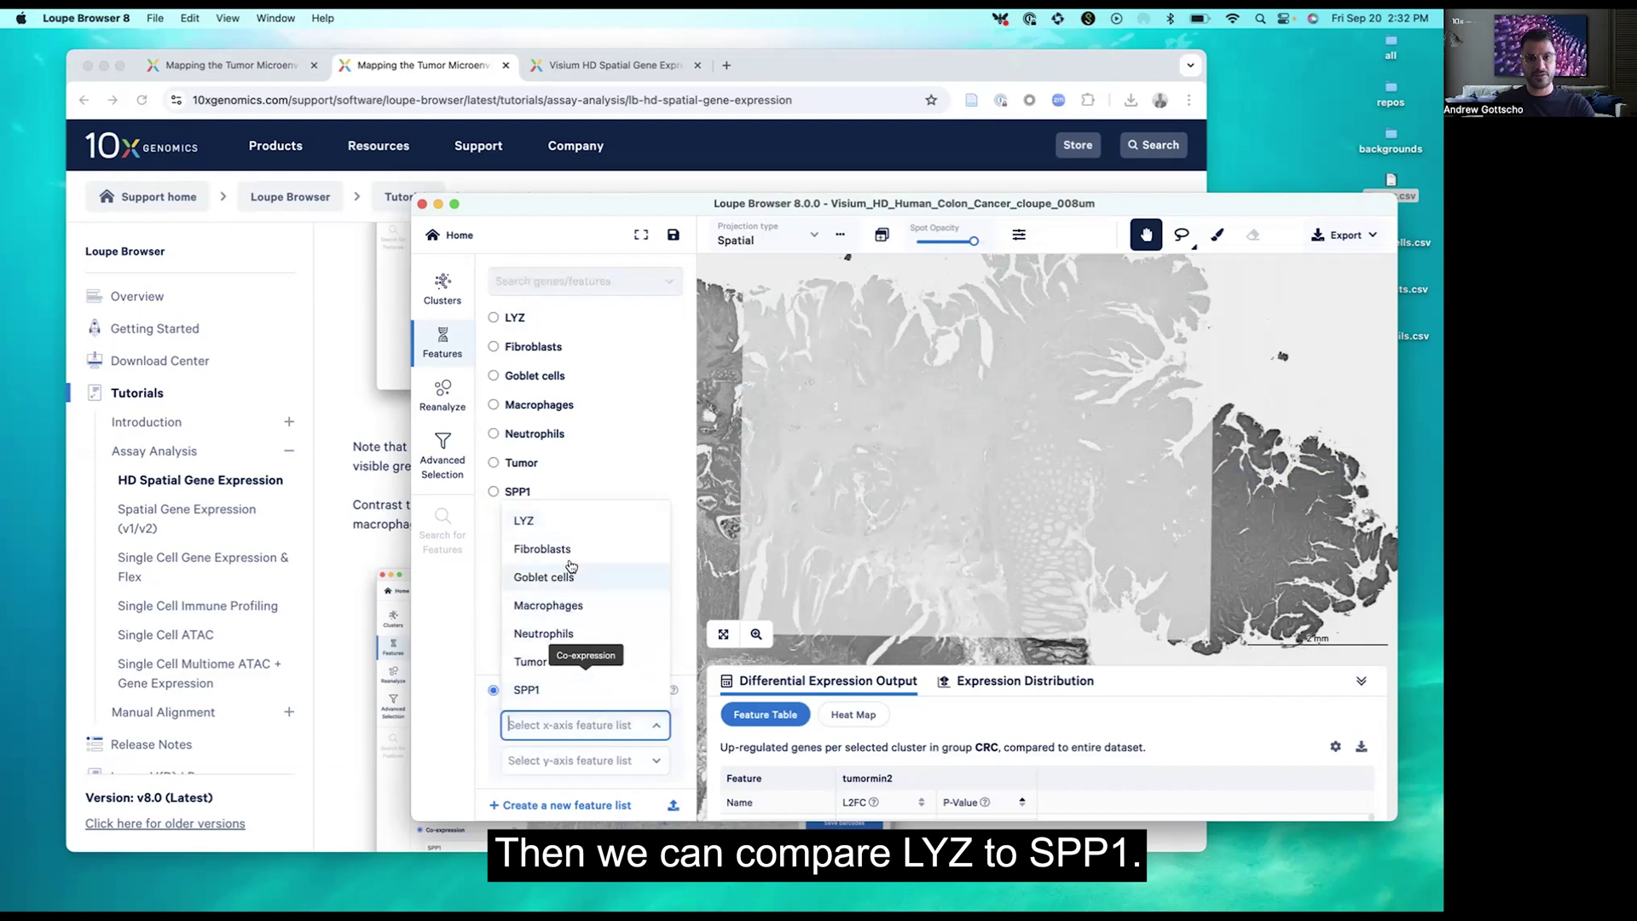
left_click(583, 518)
left_click(585, 761)
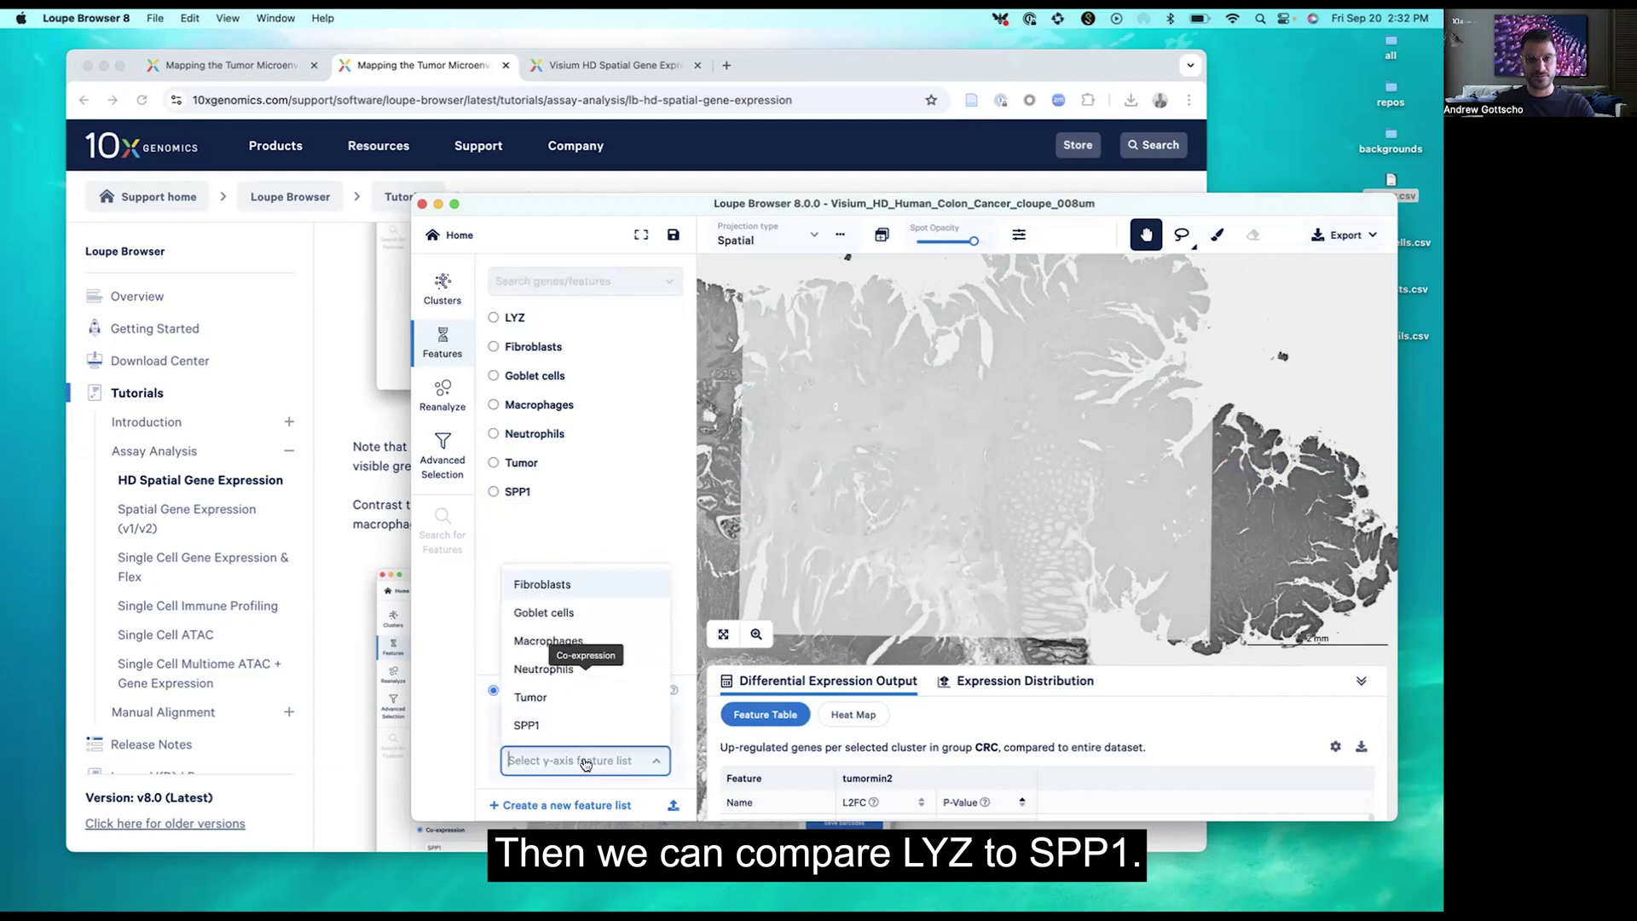
left_click(569, 725)
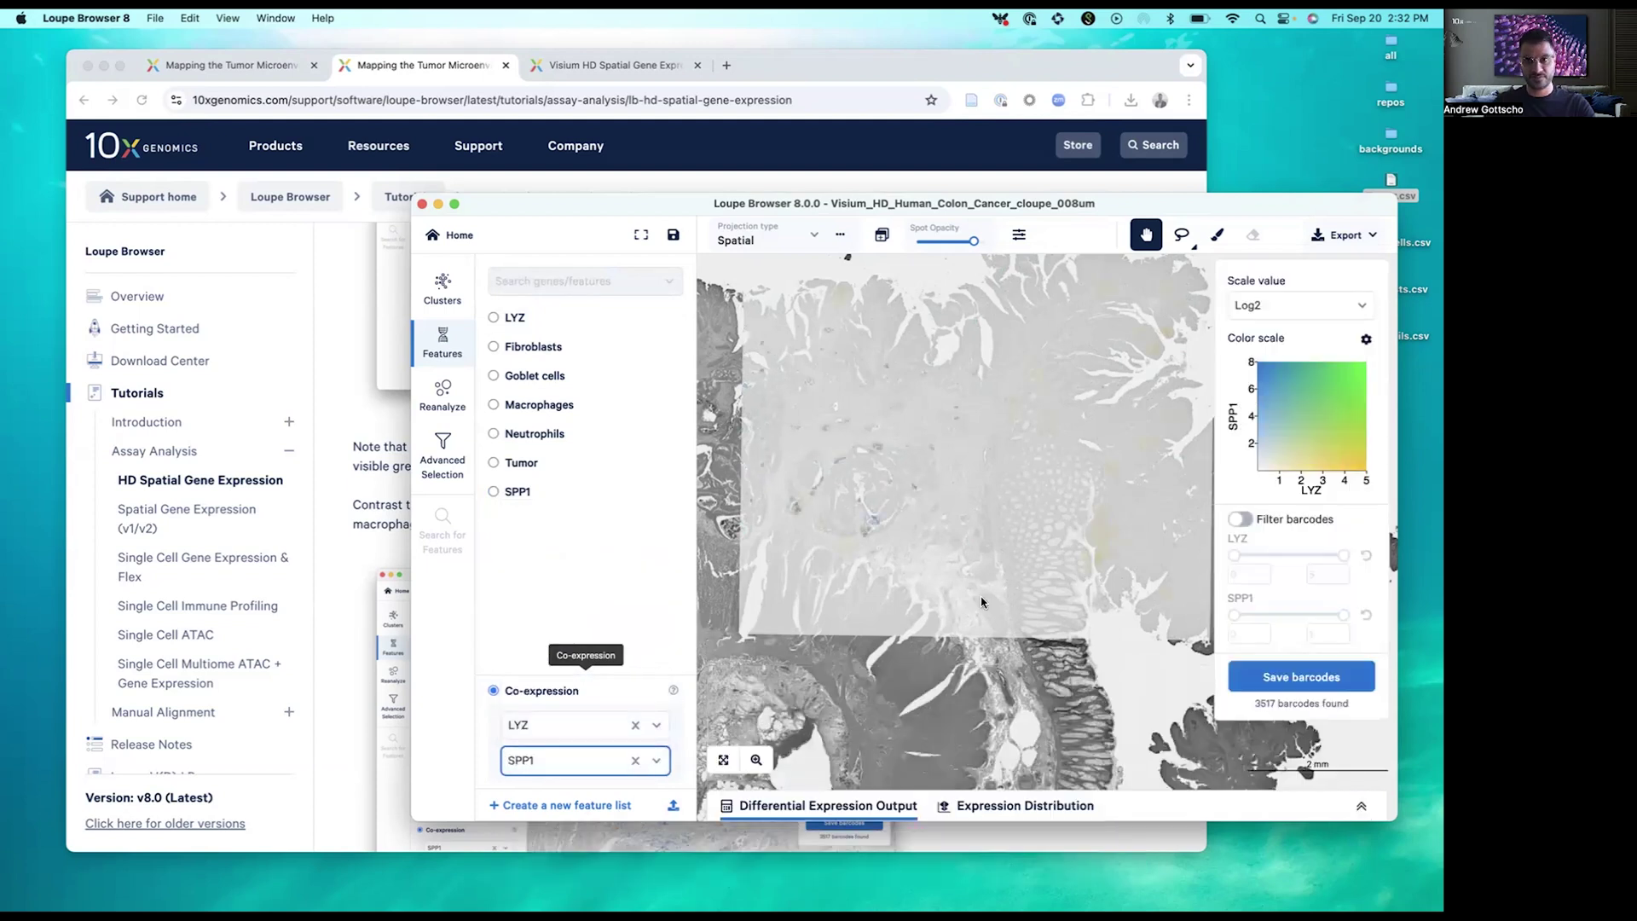
Examine the LYZ and SPP1 co-expression colors across the tissue at several magnifications, comparing single-gene areas with areas expressing both.
scroll(890, 471, "up", 10)
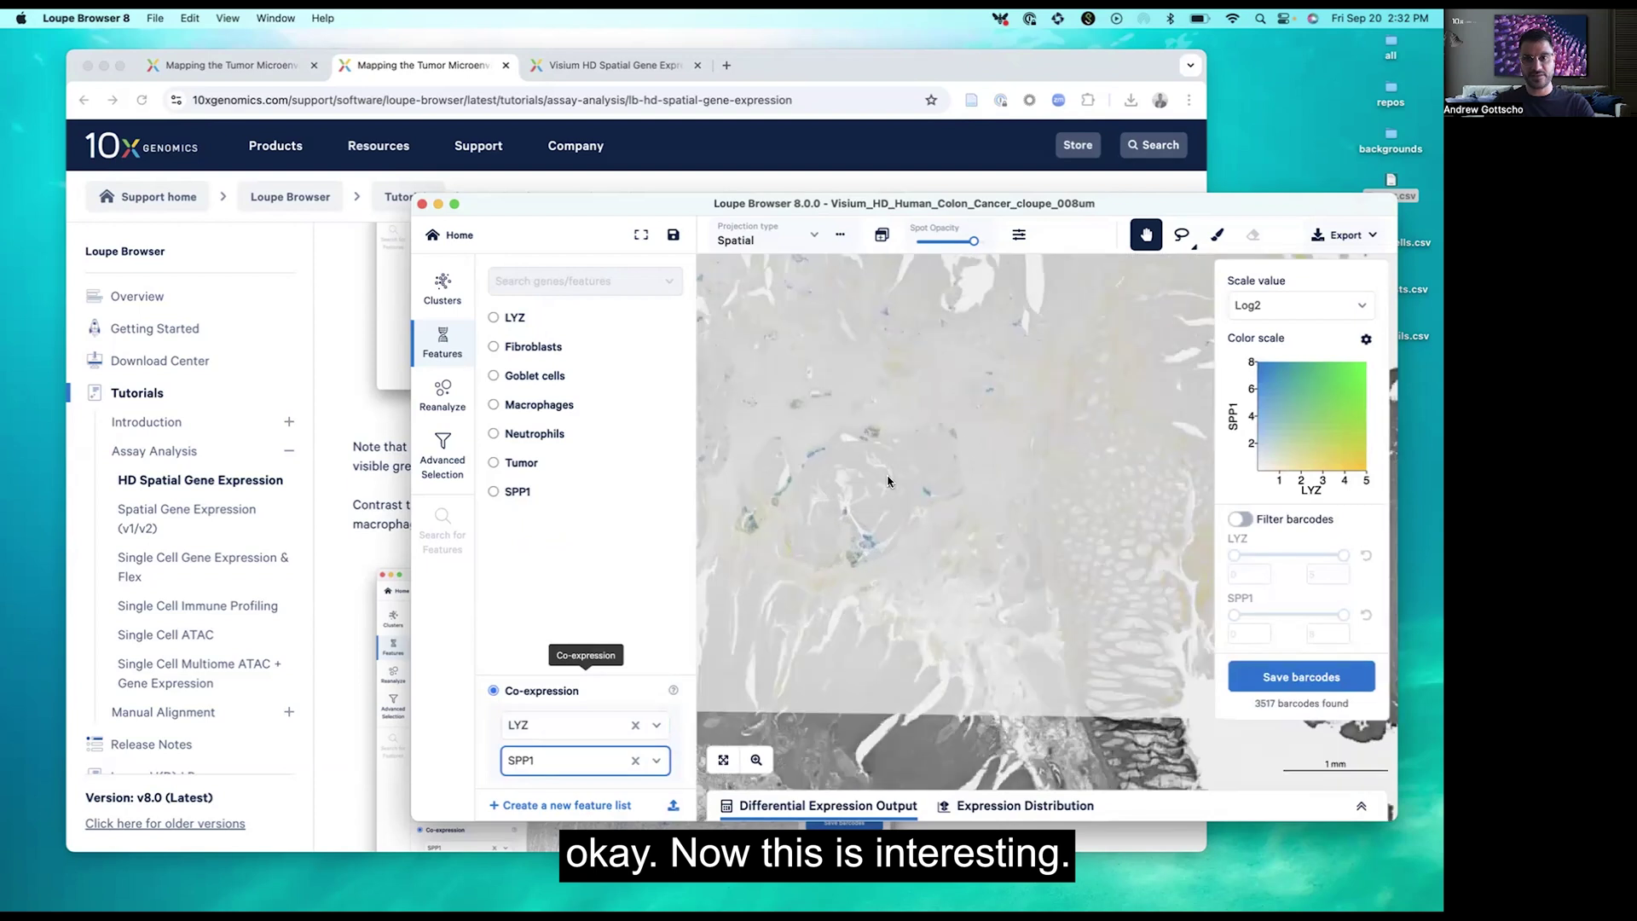
scroll(887, 479, "up", 5)
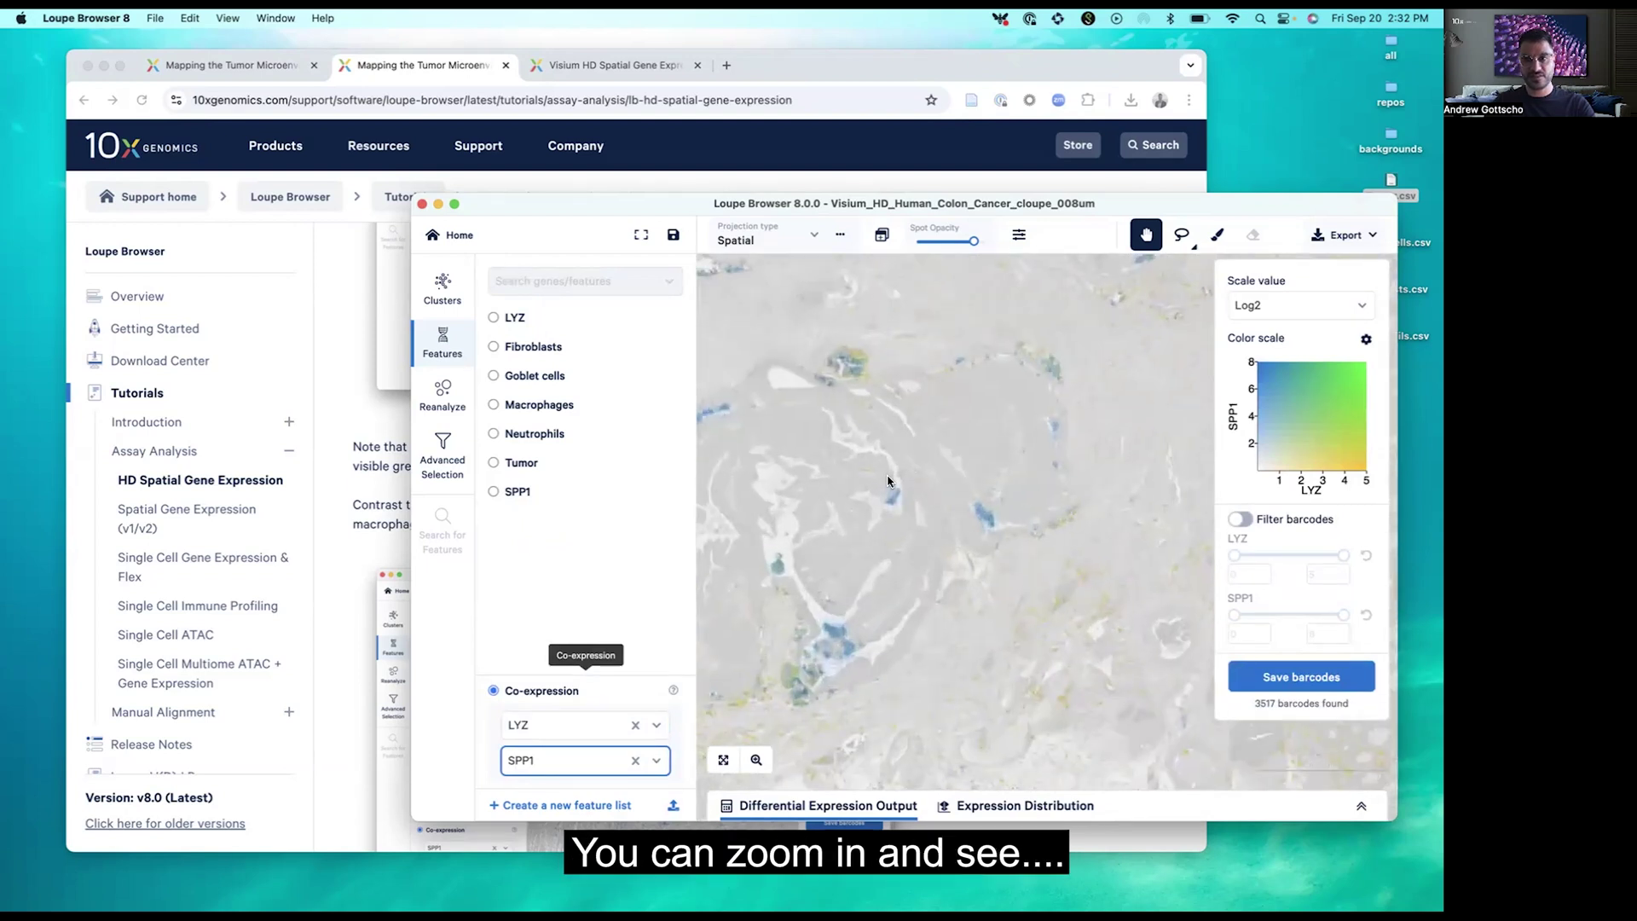
scroll(917, 594, "up", 5)
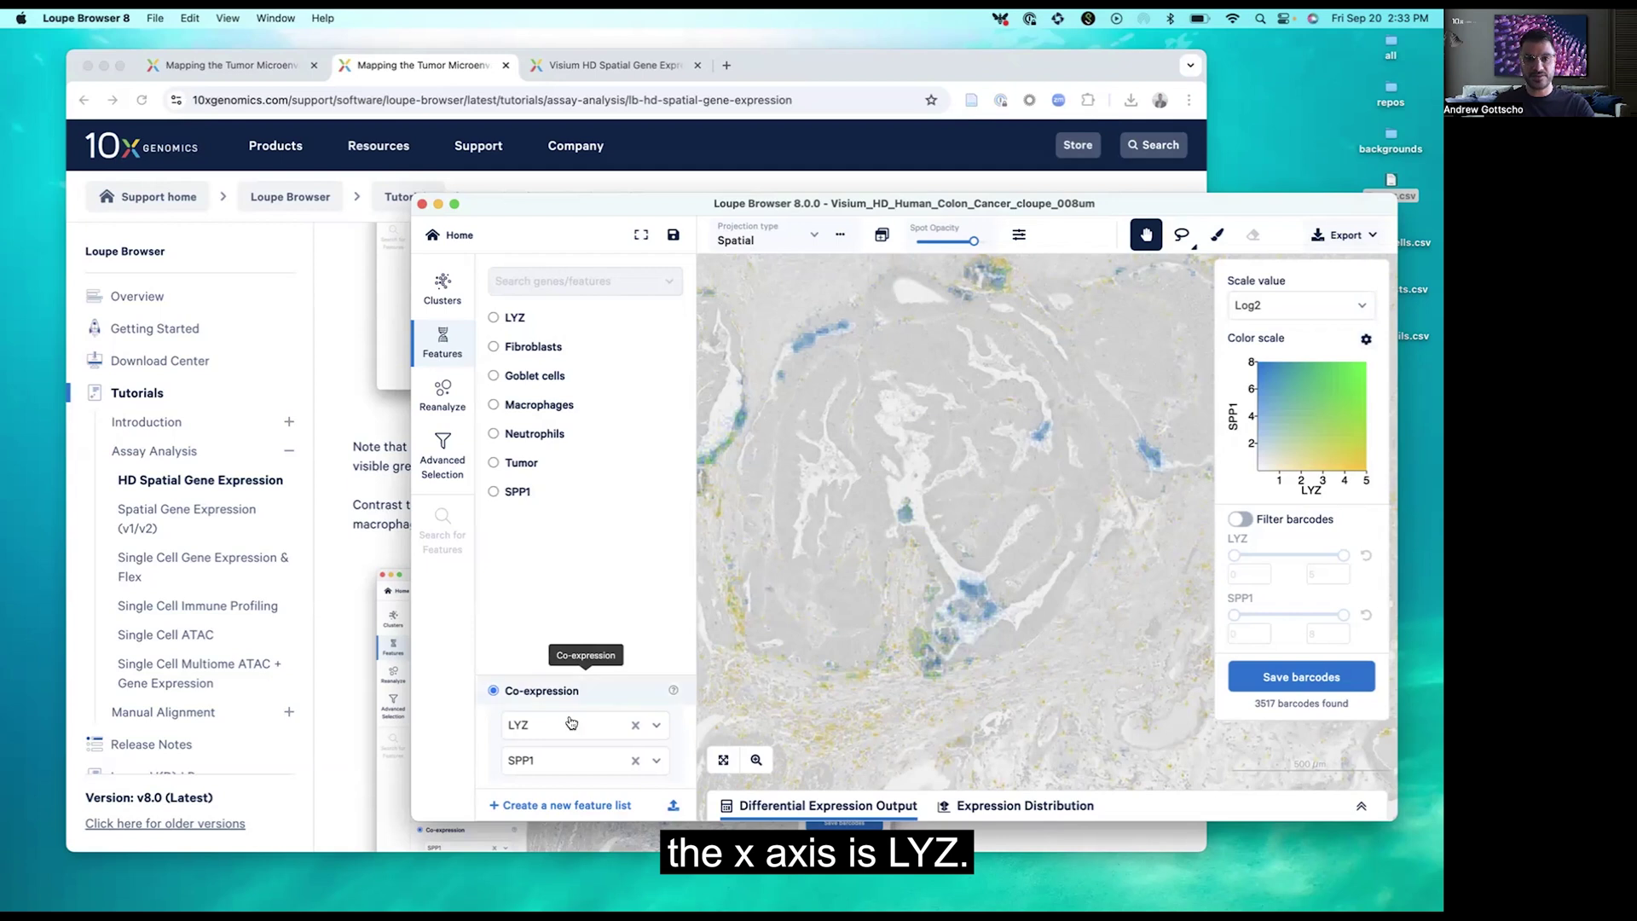
scroll(878, 744, "up", 3)
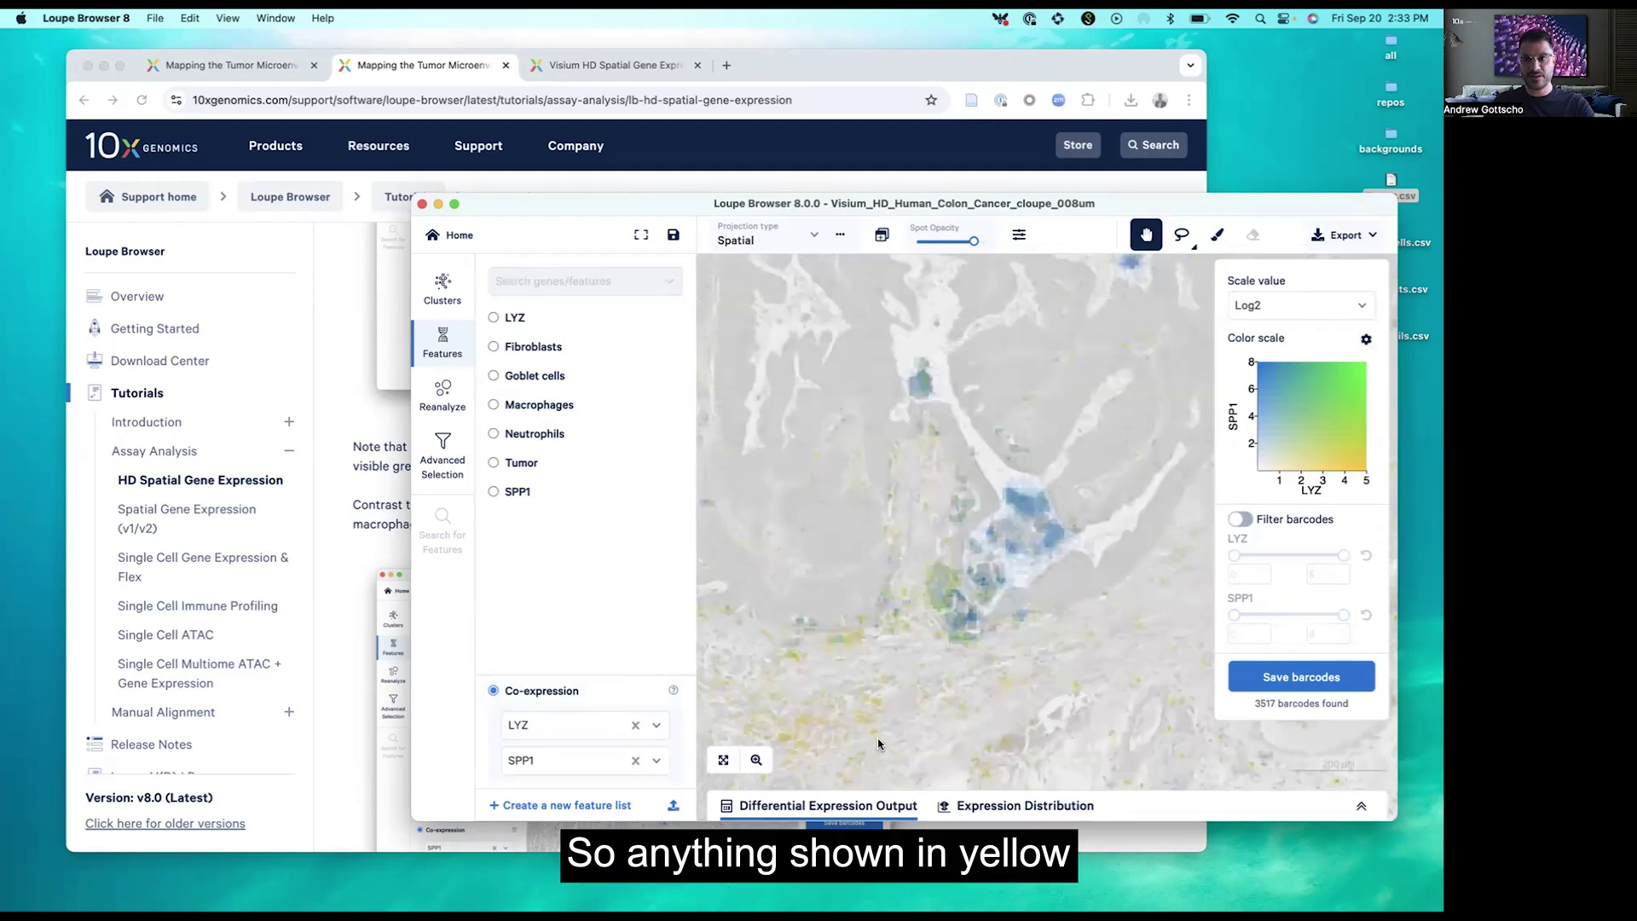
scroll(824, 730, "up", 3)
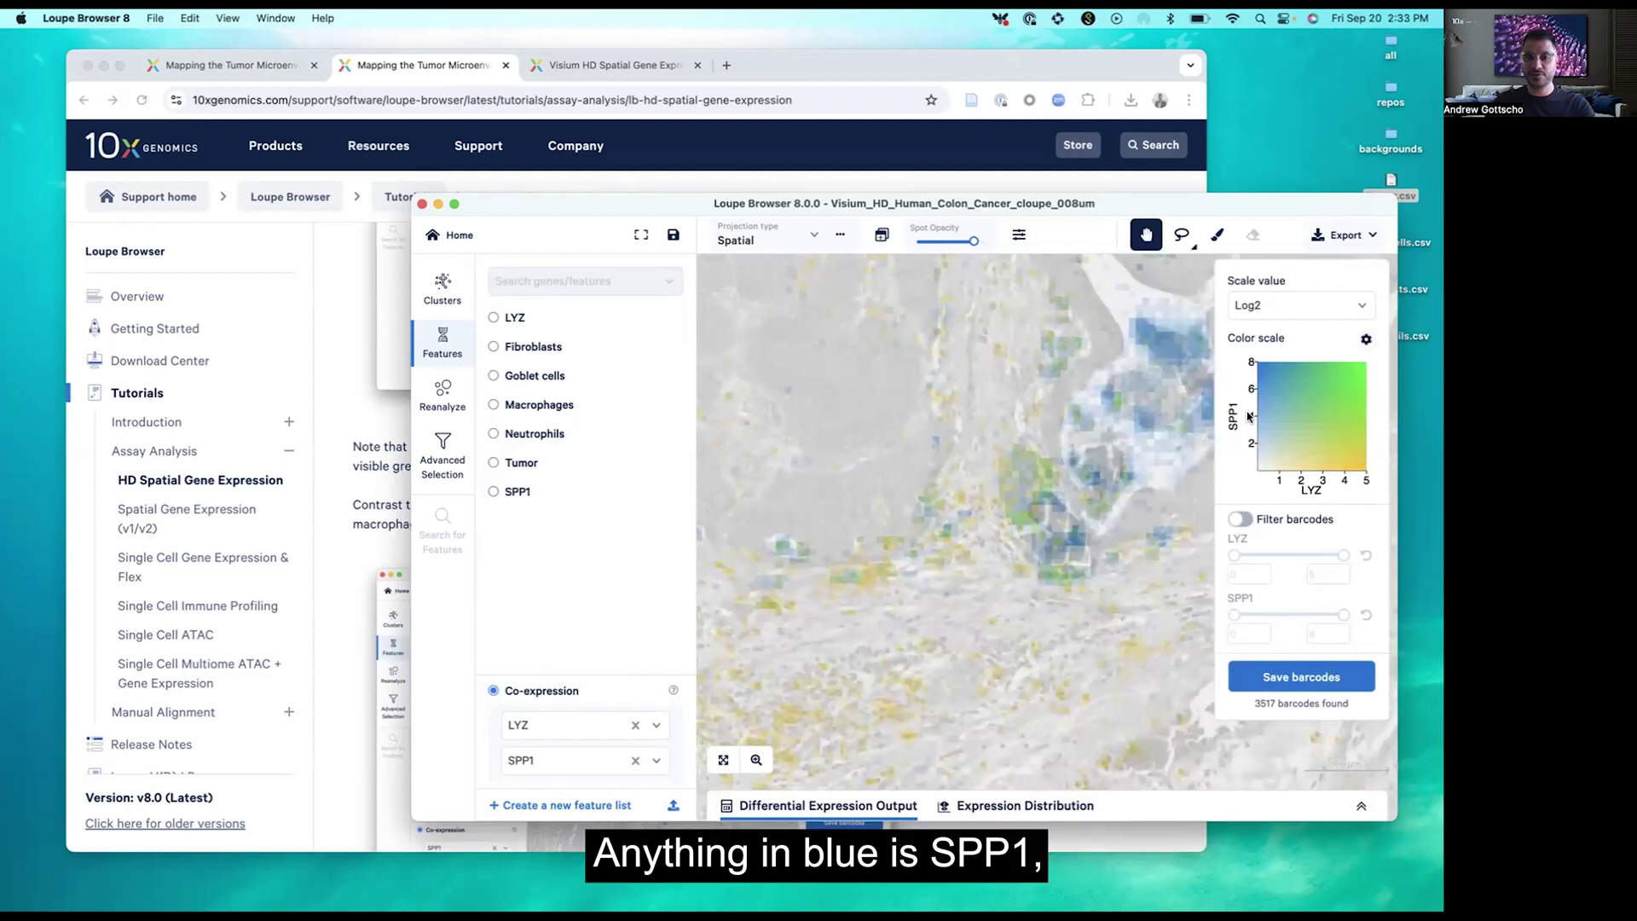
left_click_drag(1119, 471, 989, 573)
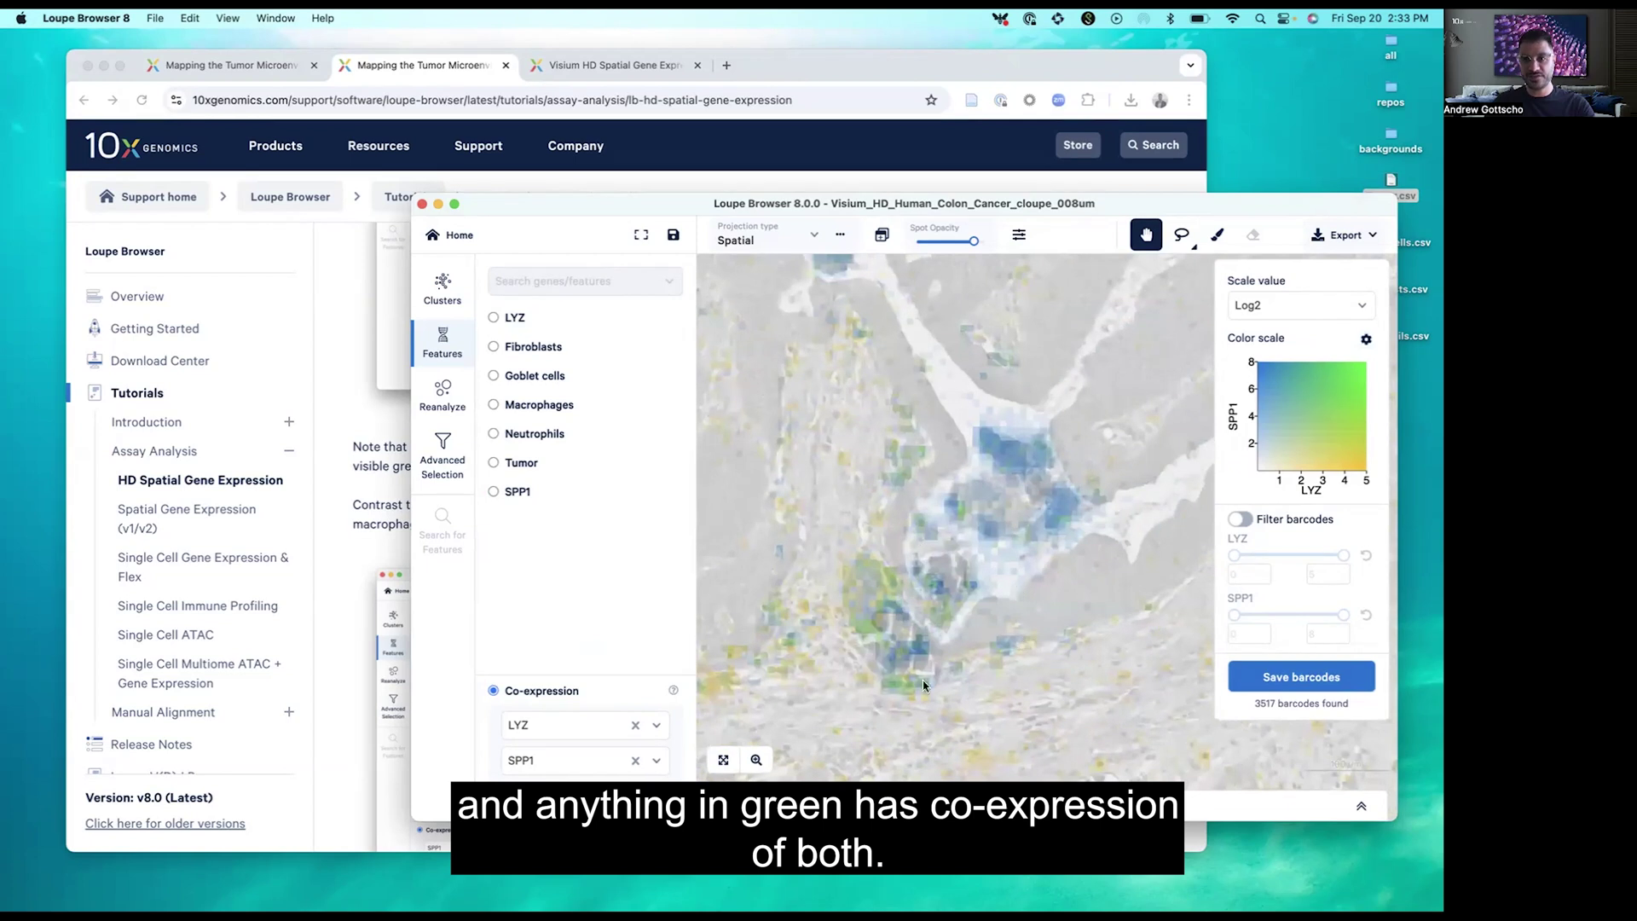
scroll(913, 571, "down", 5)
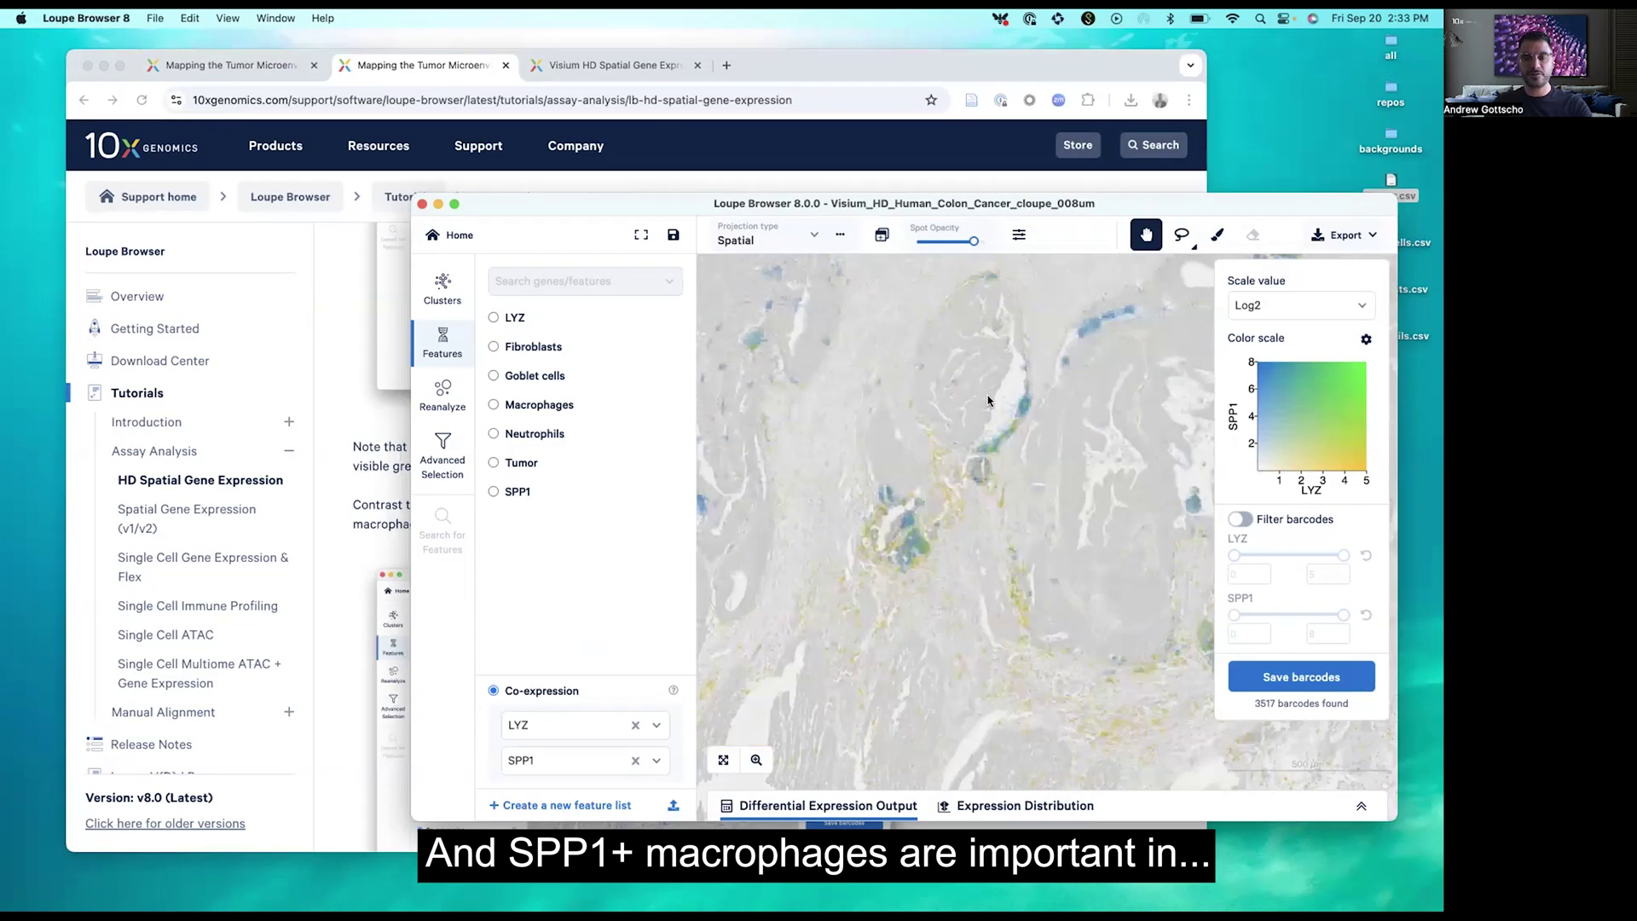
left_click_drag(919, 209, 870, 205)
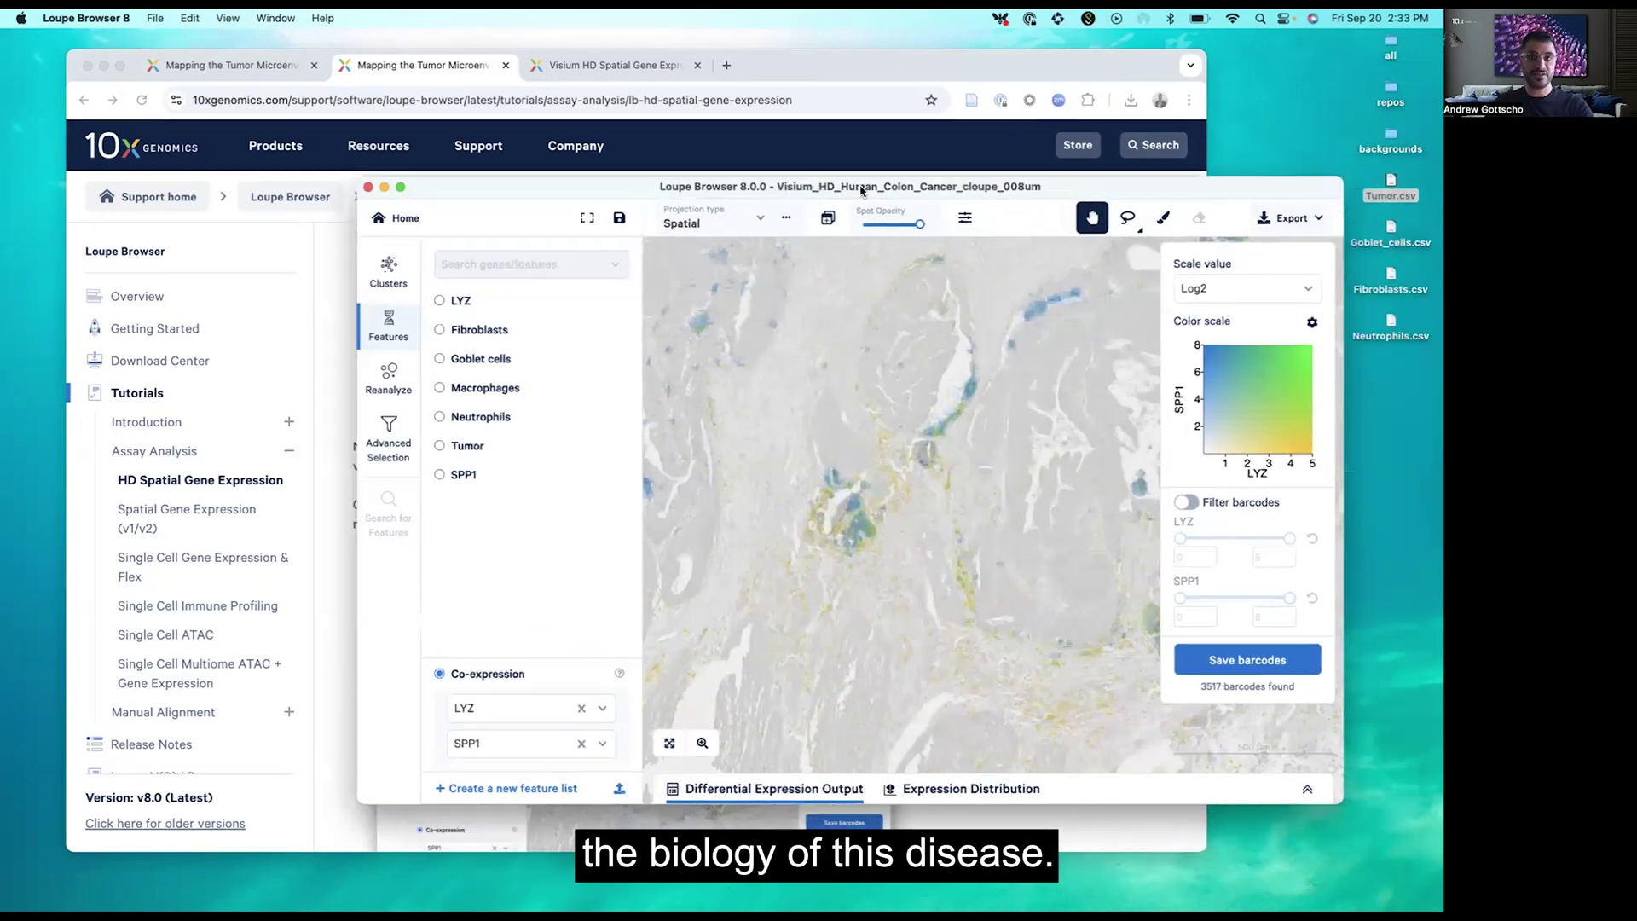